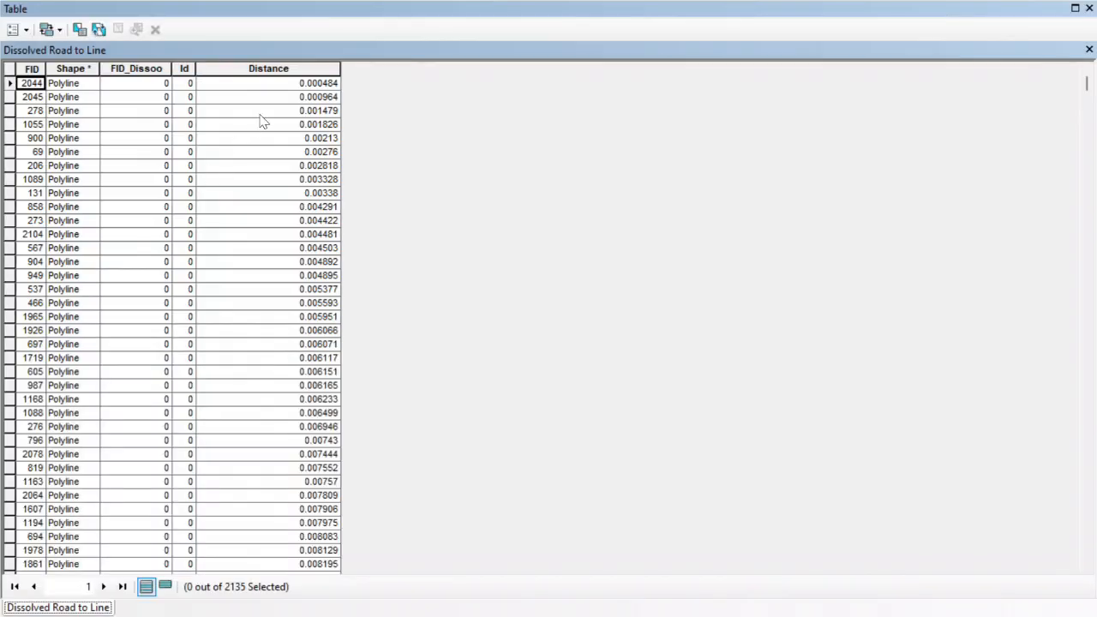
Open the attribute table of the Dissolved Road to Line layer to examine its fields, and close it again.
{"action": "left_click", "coordinate": [1090, 50]}
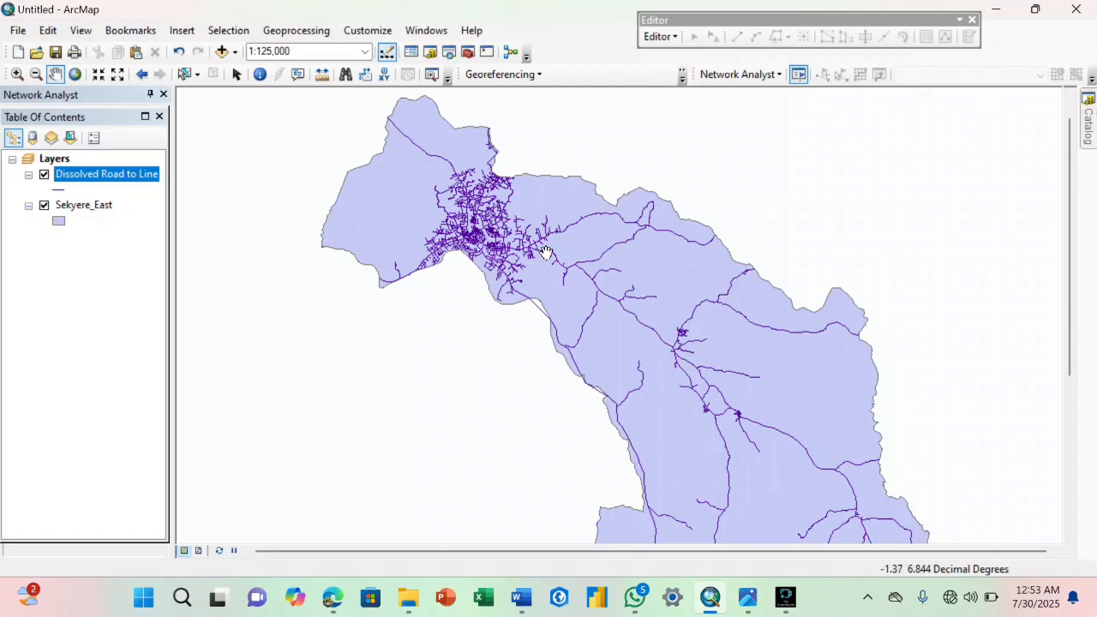
{"action": "right_click", "coordinate": [148, 177]}
{"action": "left_click", "coordinate": [156, 225]}
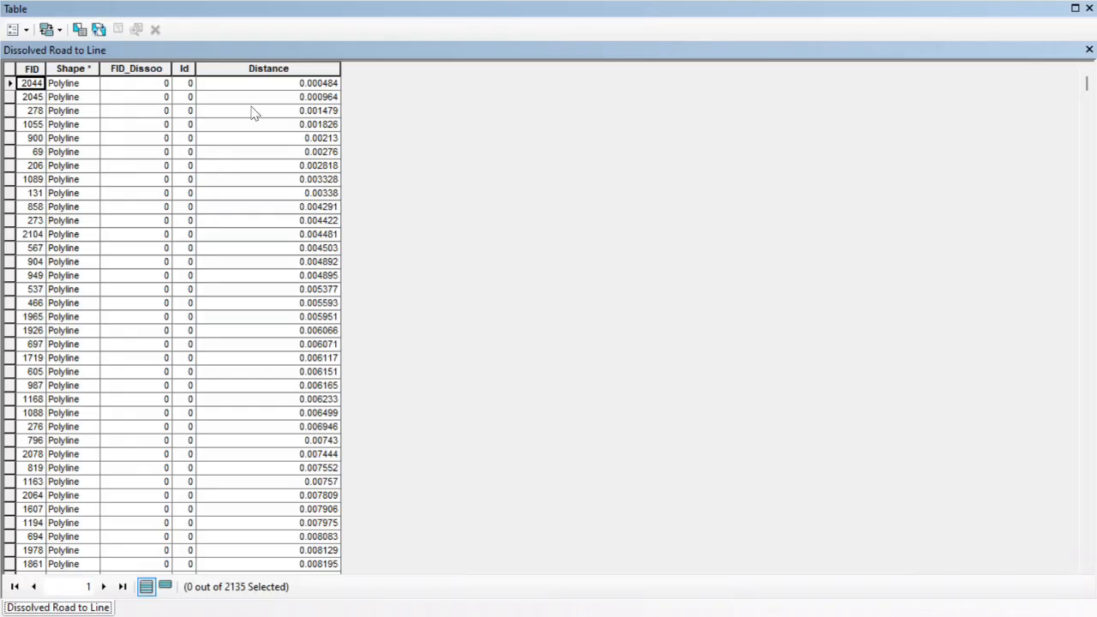
{"action": "left_click", "coordinate": [1089, 50]}
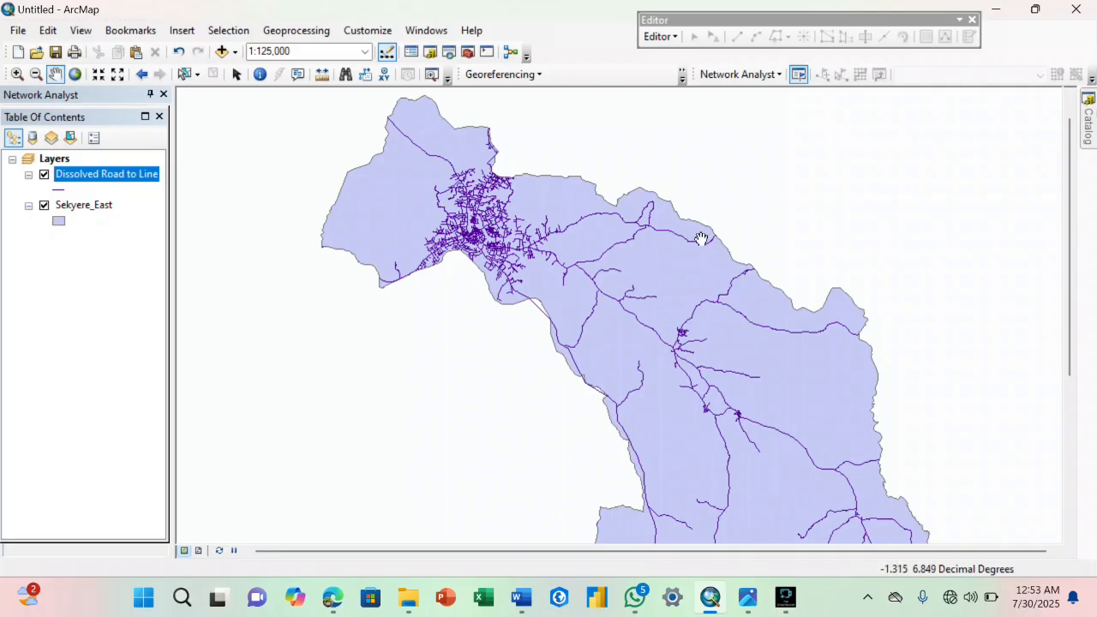
{"action": "left_click_drag", "start_coordinate": [619, 295], "coordinate": [631, 316]}
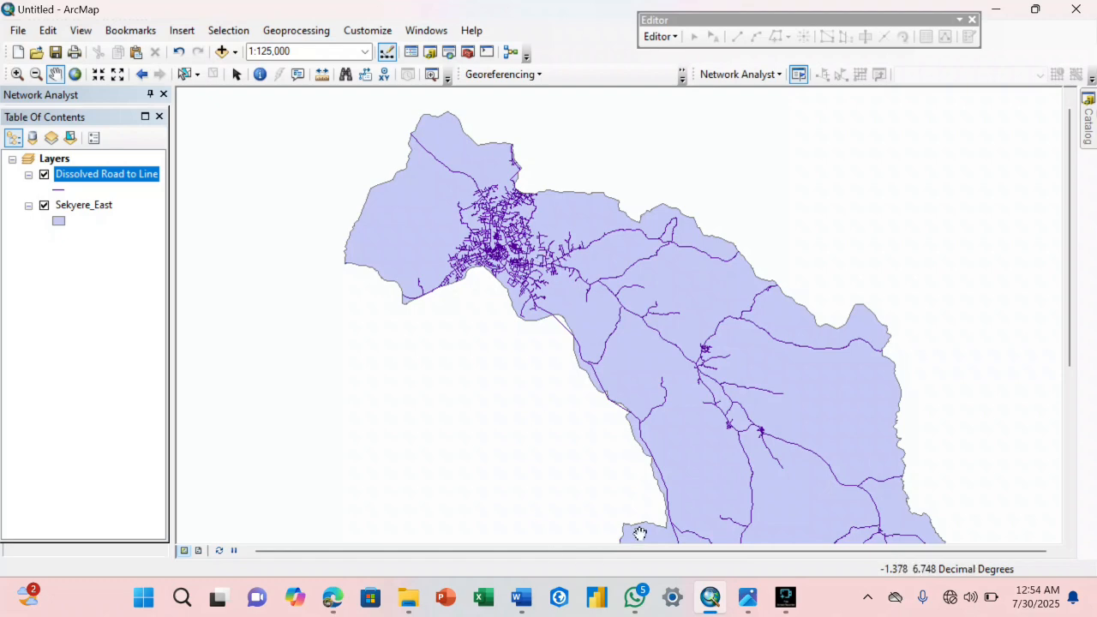
Compare the road condition classes on Road Classification Map.jpg in Photos with the road network in ArcMap.
{"action": "mouse_move", "coordinate": [742, 602]}
{"action": "left_click", "coordinate": [281, 534]}
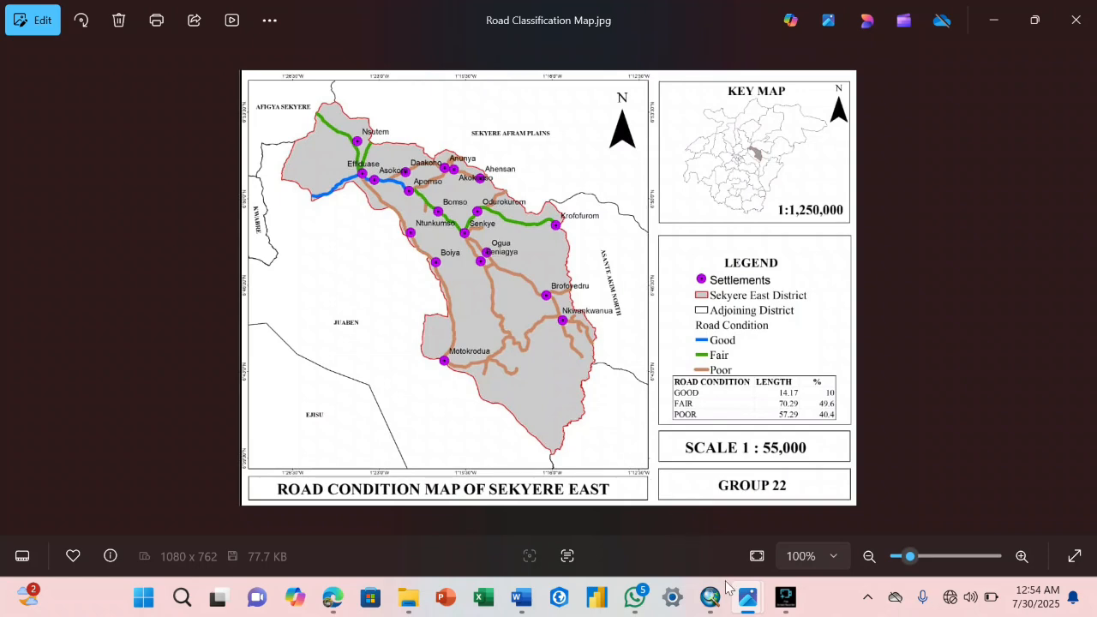
{"action": "mouse_move", "coordinate": [710, 597]}
{"action": "left_click", "coordinate": [699, 514]}
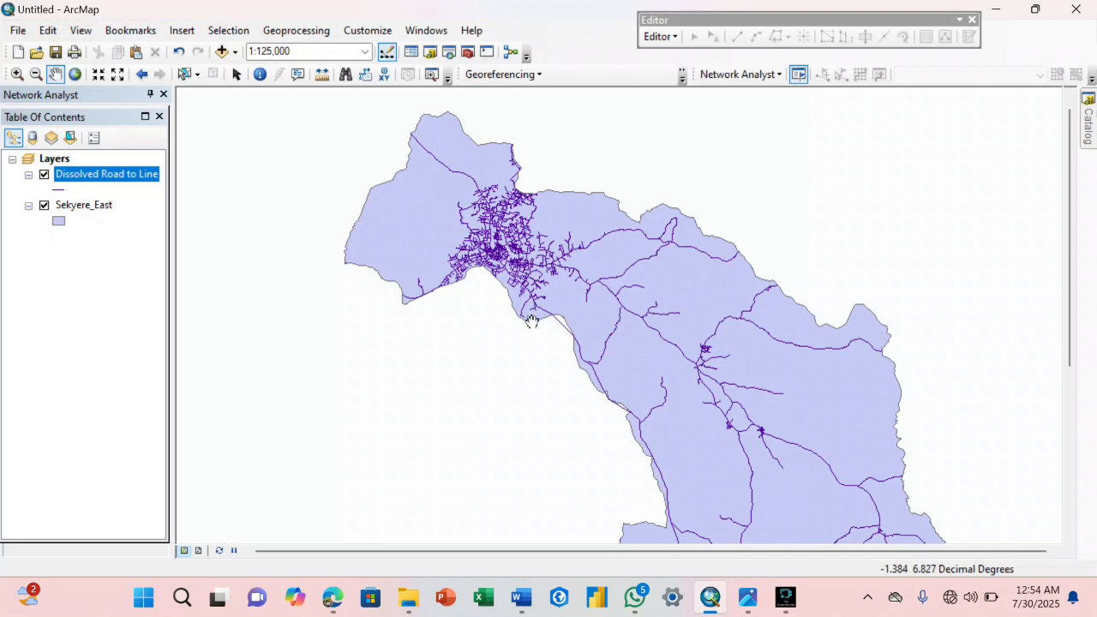
{"action": "mouse_move", "coordinate": [748, 597]}
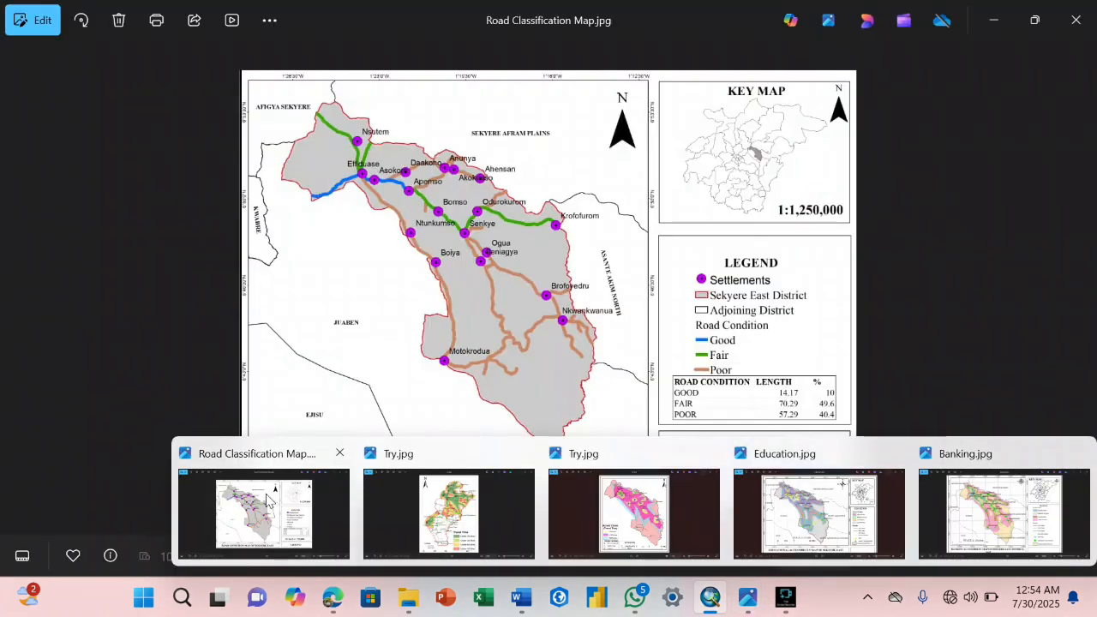
{"action": "left_click", "coordinate": [267, 502]}
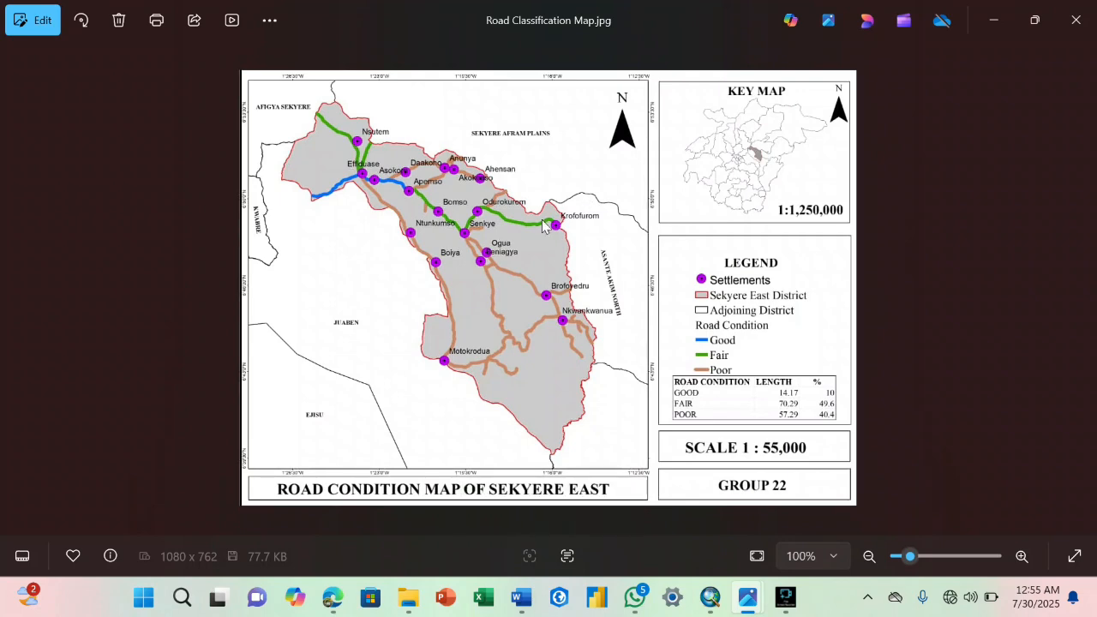
{"action": "left_click", "coordinate": [995, 21]}
{"action": "left_click_drag", "start_coordinate": [667, 235], "coordinate": [693, 222]}
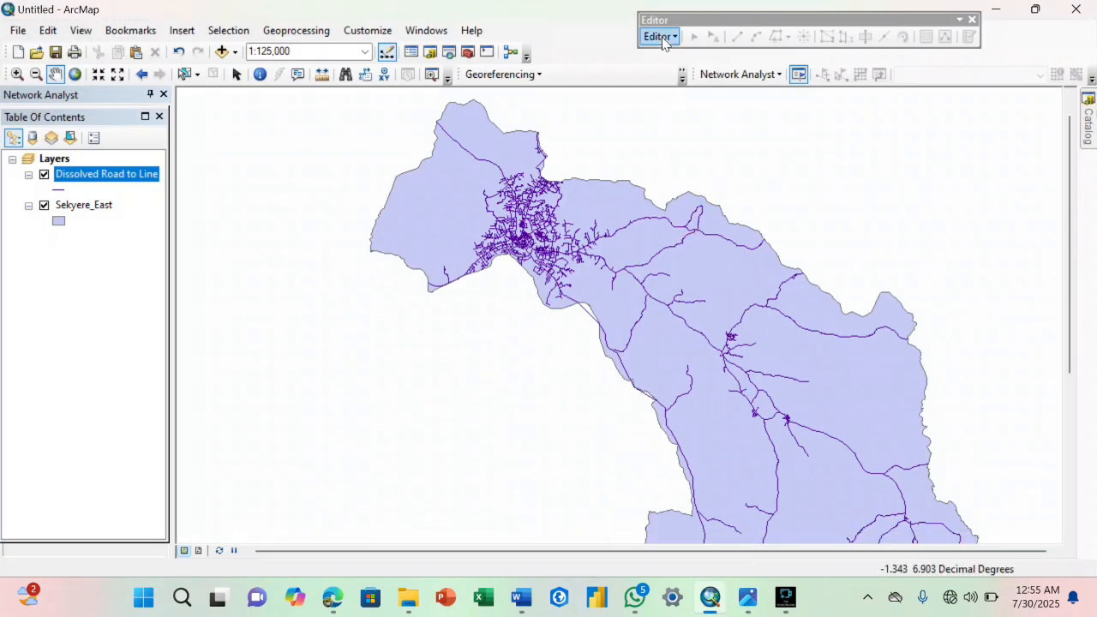
Add a field named Speed of type Double to the Dissolved Road to Line attribute table, and close the table.
{"action": "right_click", "coordinate": [126, 177]}
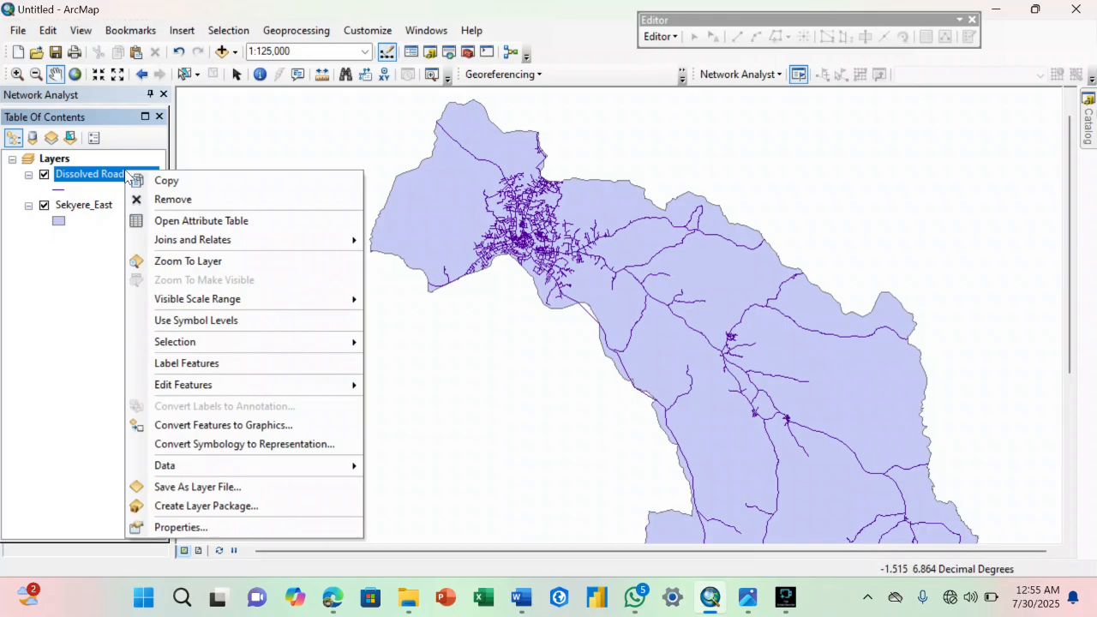
{"action": "left_click", "coordinate": [150, 221]}
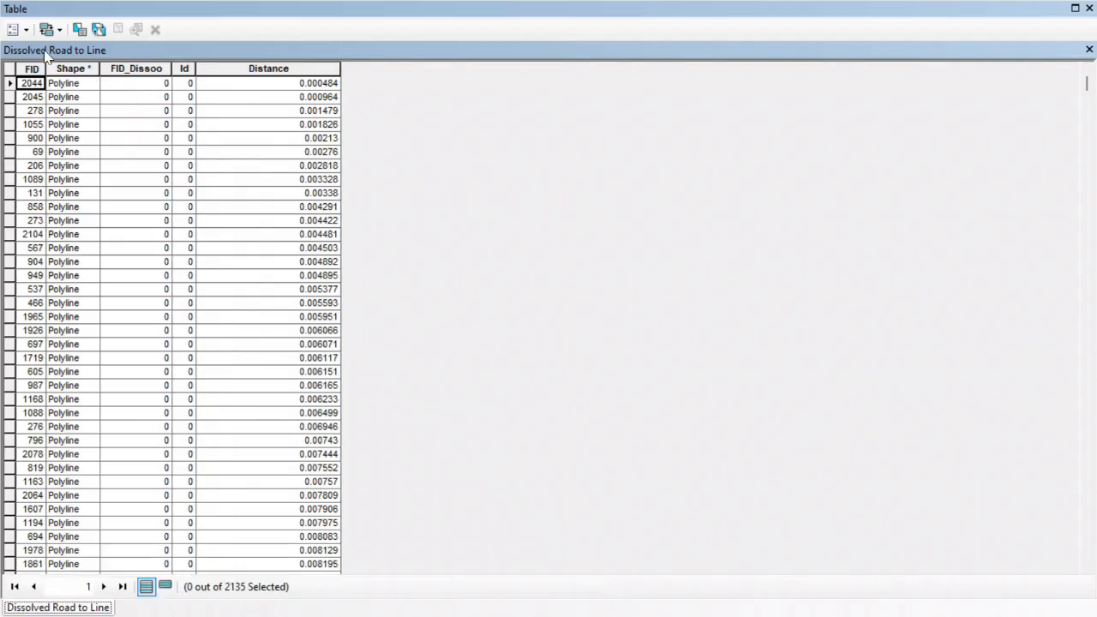
{"action": "left_click", "coordinate": [18, 29]}
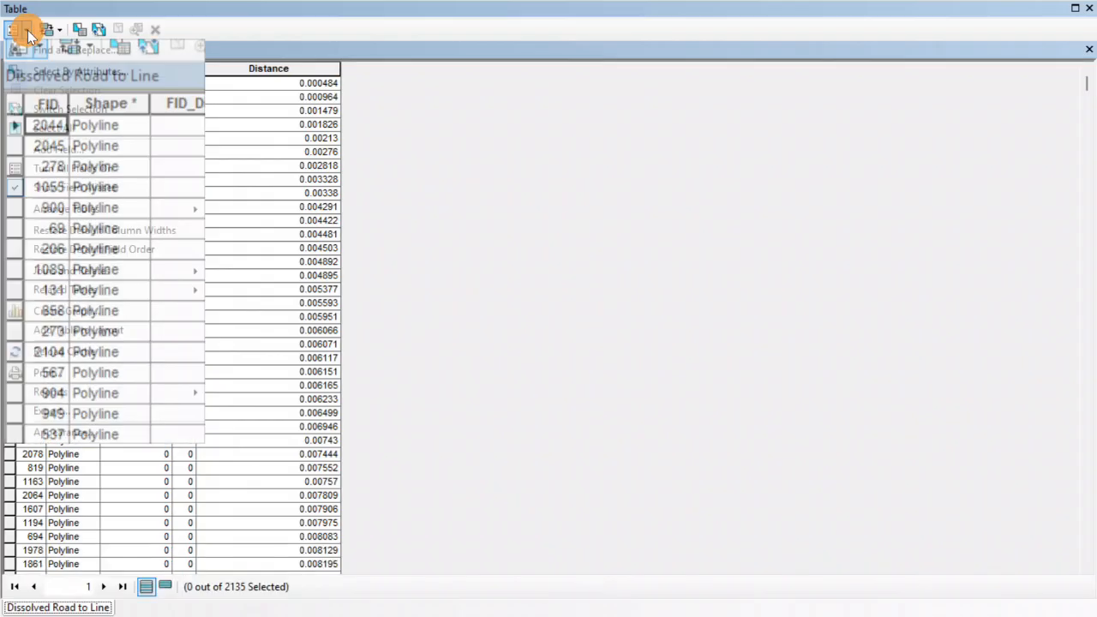
{"action": "left_click", "coordinate": [53, 150]}
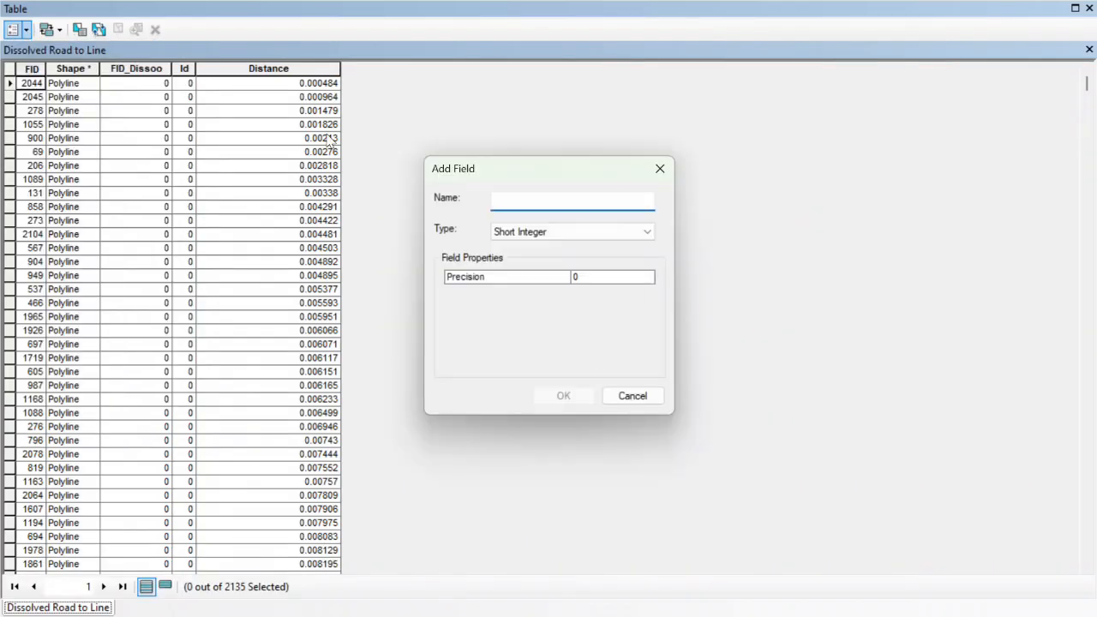
{"action": "type", "text": "Speed"}
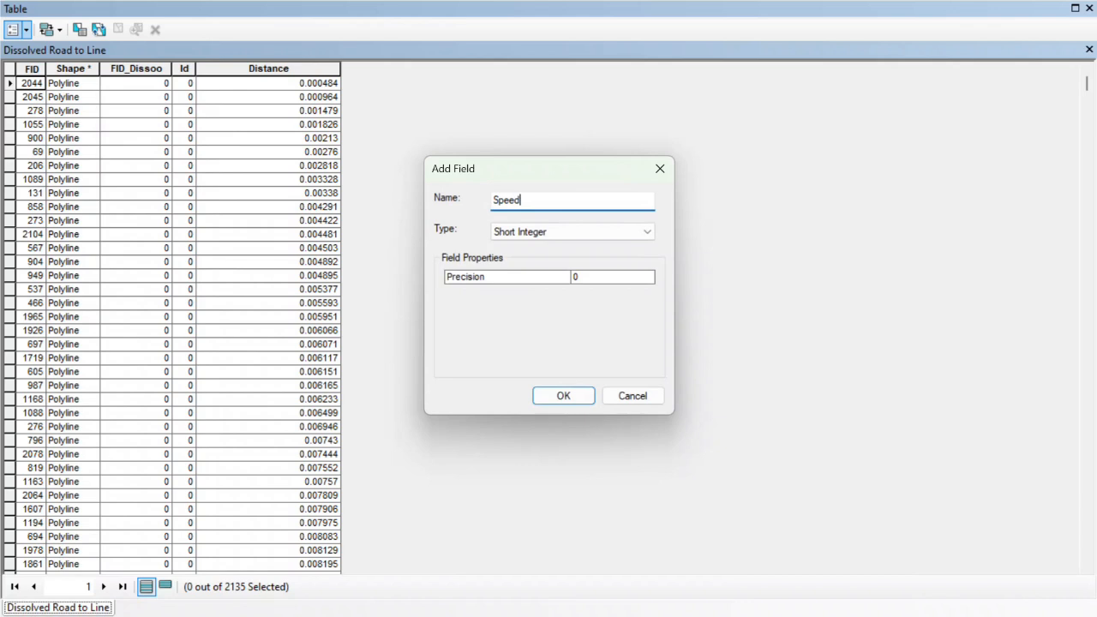
{"action": "left_click", "coordinate": [523, 232]}
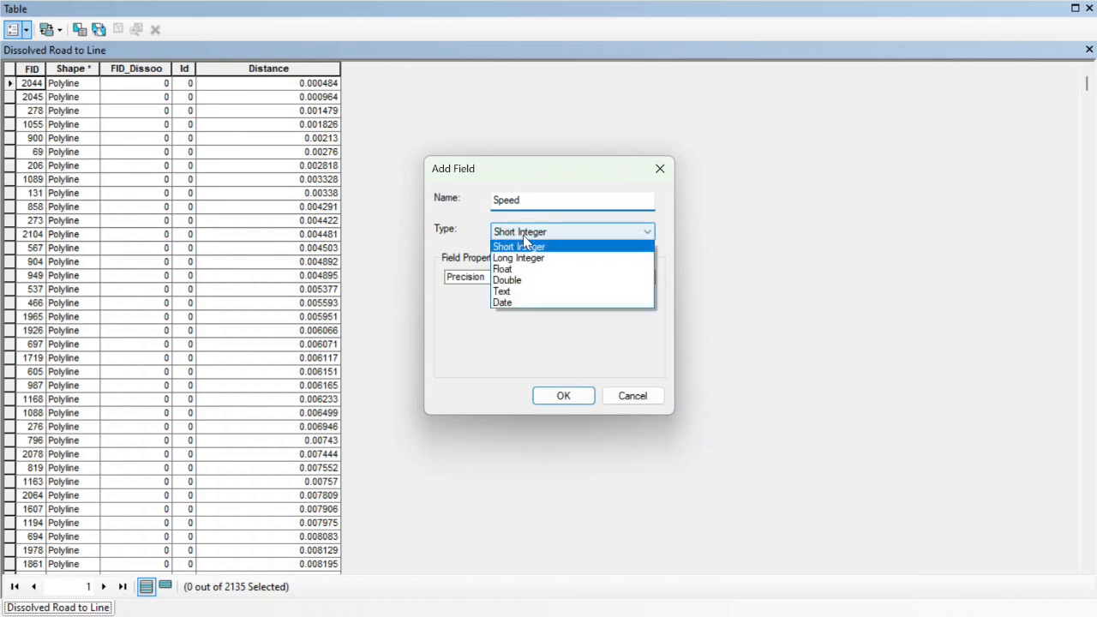
{"action": "left_click", "coordinate": [518, 278]}
{"action": "left_click", "coordinate": [562, 396]}
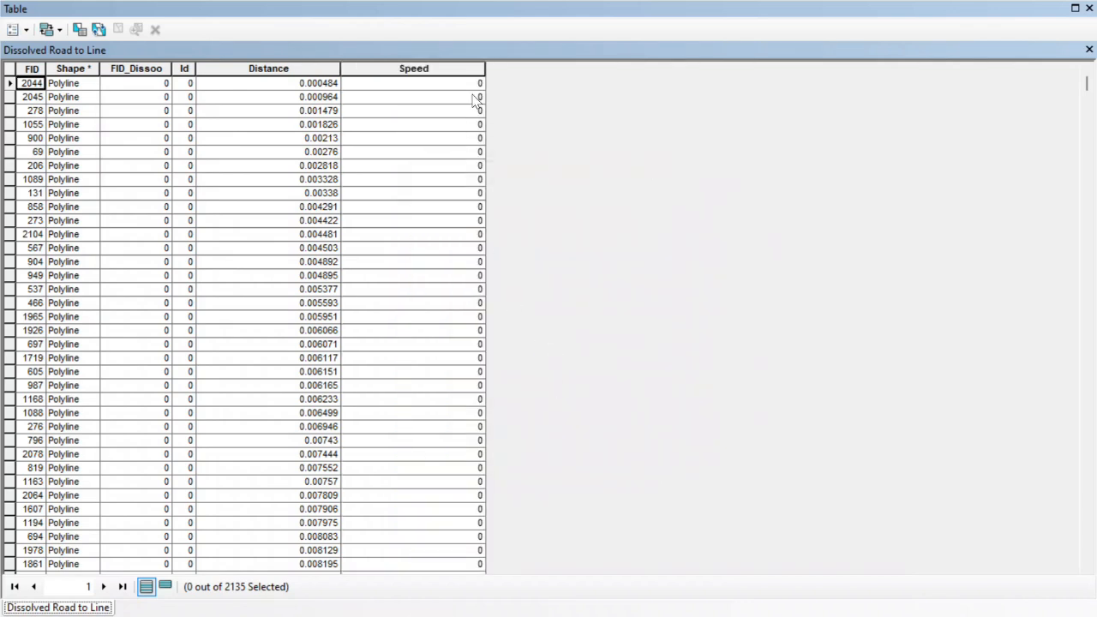
{"action": "left_click", "coordinate": [416, 67]}
{"action": "left_click", "coordinate": [408, 99]}
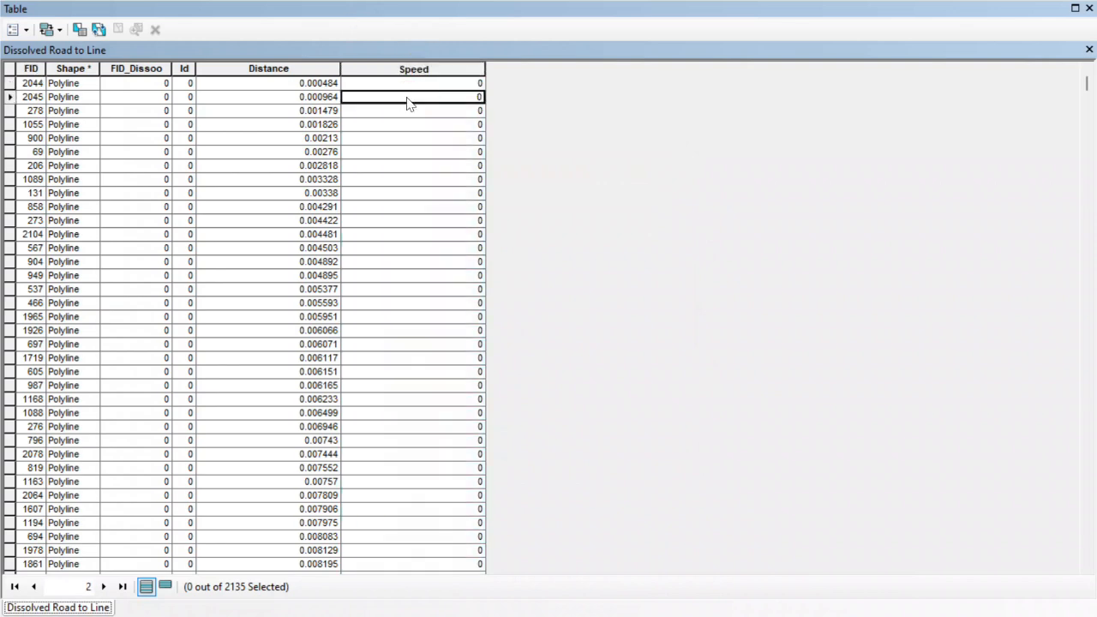
{"action": "left_click", "coordinate": [1089, 50]}
Start an edit session on the Dissolved Road to Line layer, continuing past the spatial reference warning.
{"action": "left_click", "coordinate": [660, 37]}
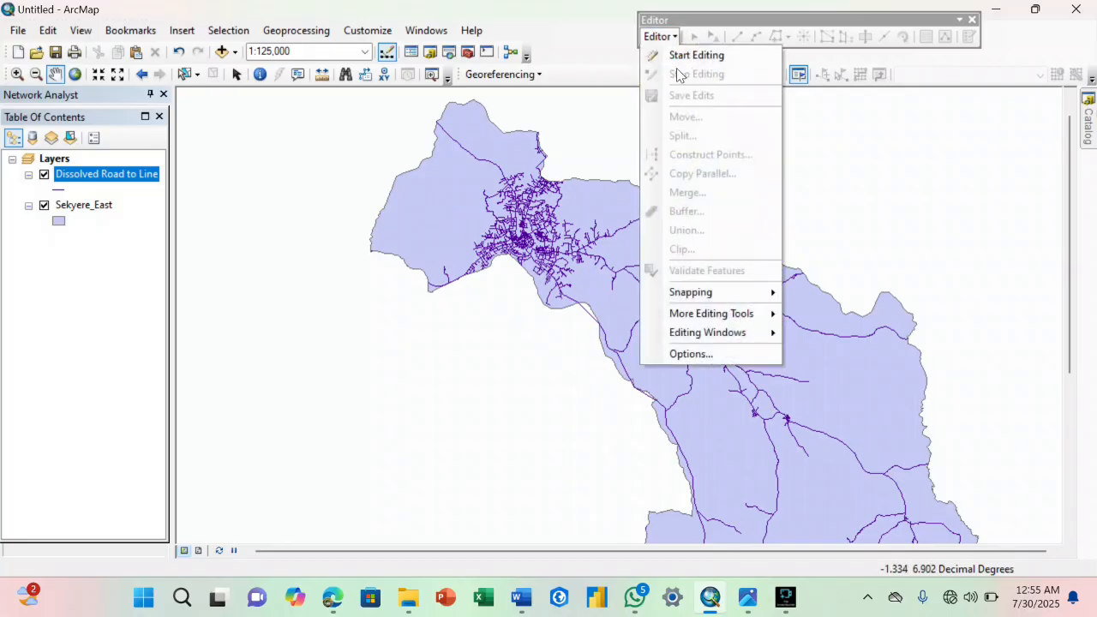
{"action": "left_click", "coordinate": [696, 55]}
{"action": "left_click", "coordinate": [446, 152]}
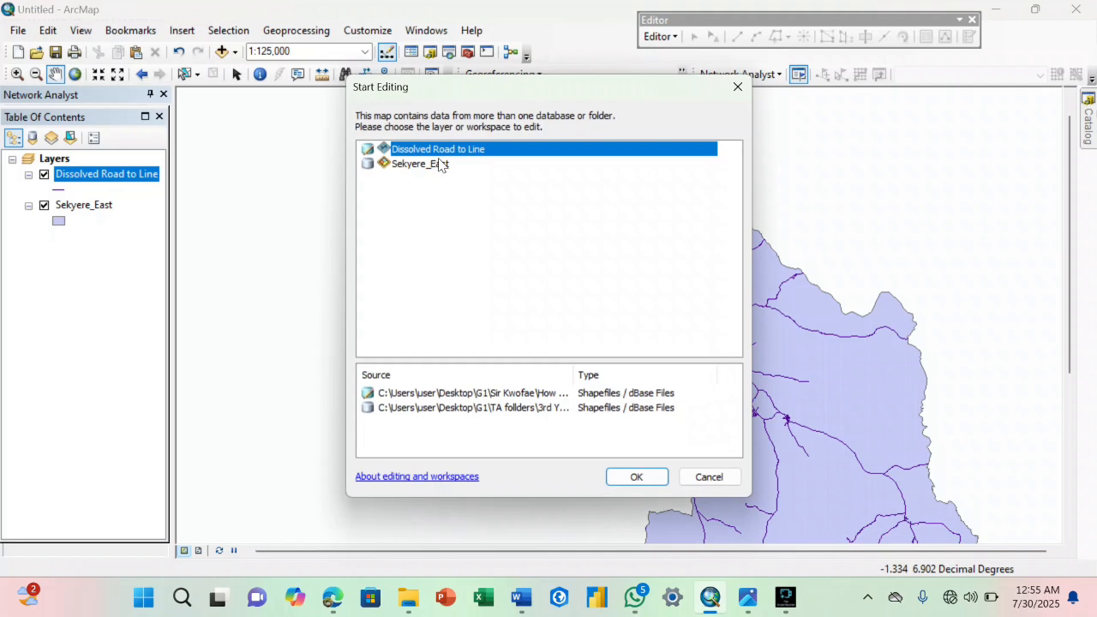
{"action": "left_click", "coordinate": [626, 474]}
{"action": "left_click", "coordinate": [441, 171]}
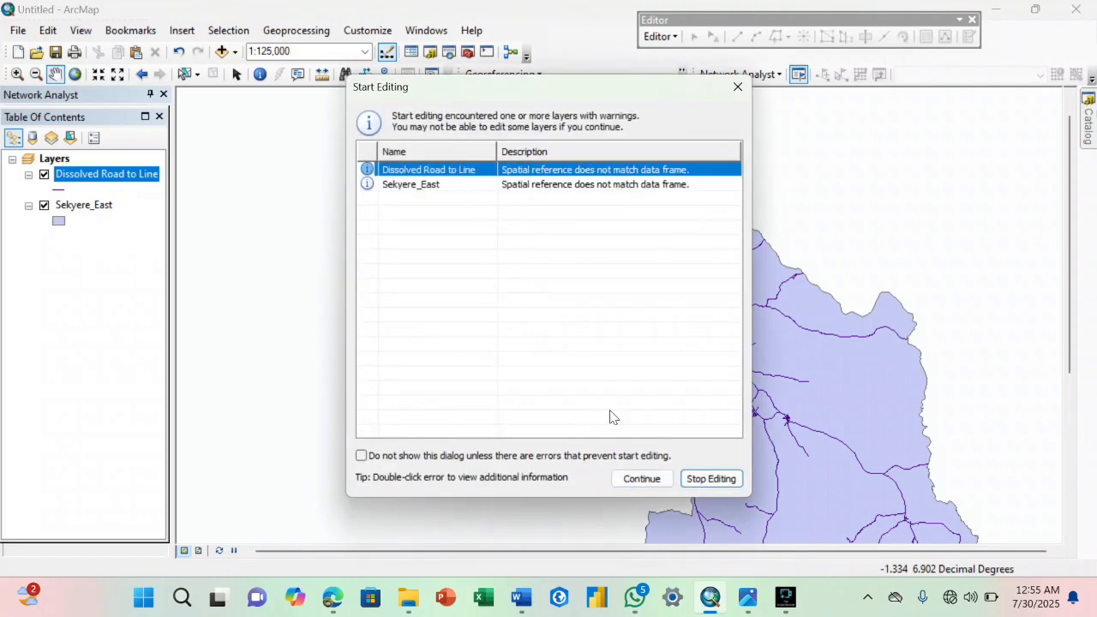
{"action": "left_click", "coordinate": [634, 479]}
Check the road conditions on Road Classification Map.jpg and find the corresponding roads around the dense town network in ArcMap.
{"action": "mouse_move", "coordinate": [748, 598]}
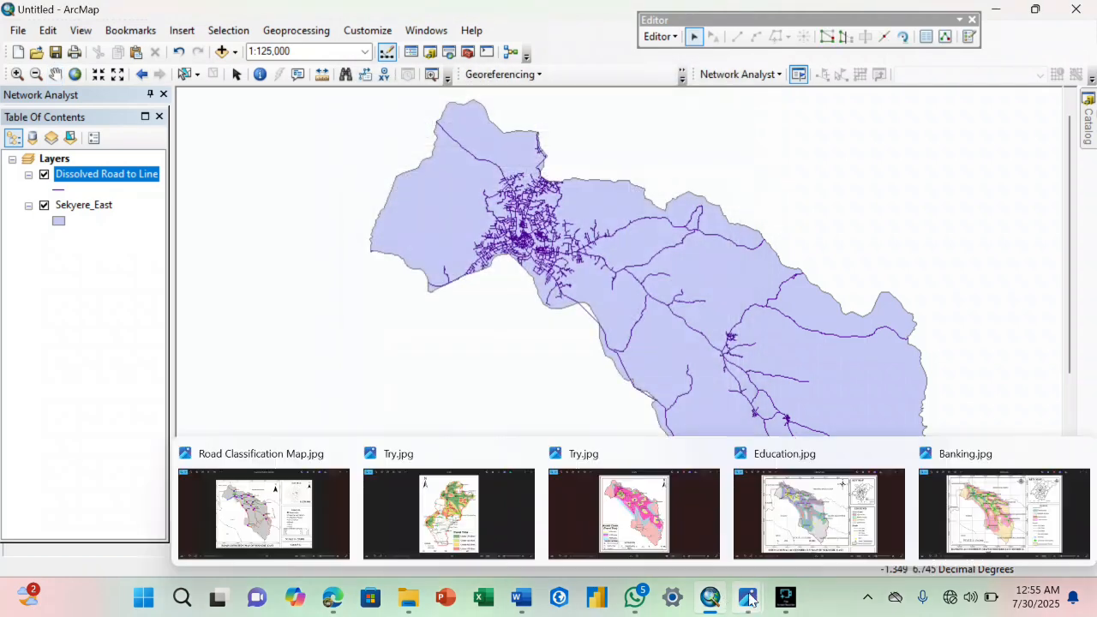
{"action": "left_click", "coordinate": [317, 506]}
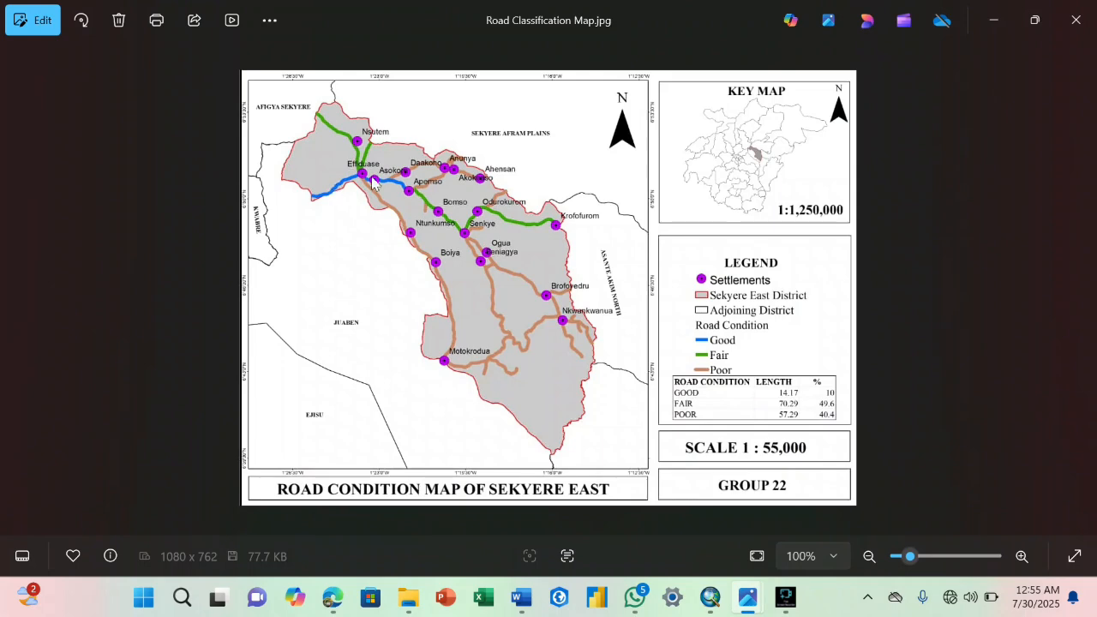
{"action": "left_click", "coordinate": [712, 592]}
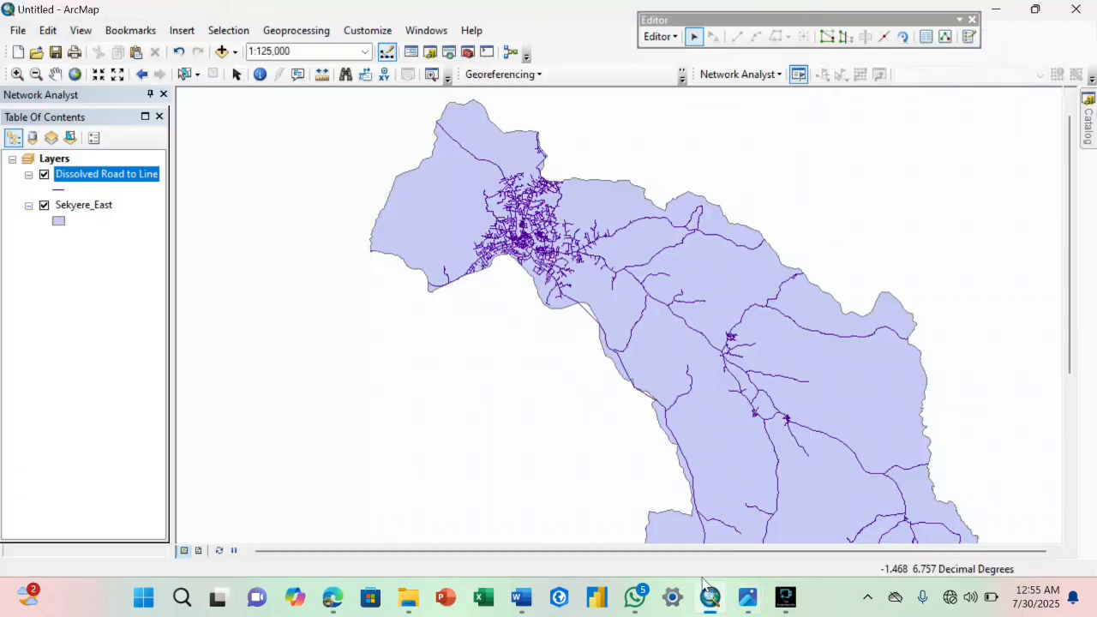
{"action": "scroll", "coordinate": [468, 252], "scroll_direction": "down", "scroll_amount": 2}
{"action": "scroll", "coordinate": [468, 251], "scroll_direction": "down", "scroll_amount": 5}
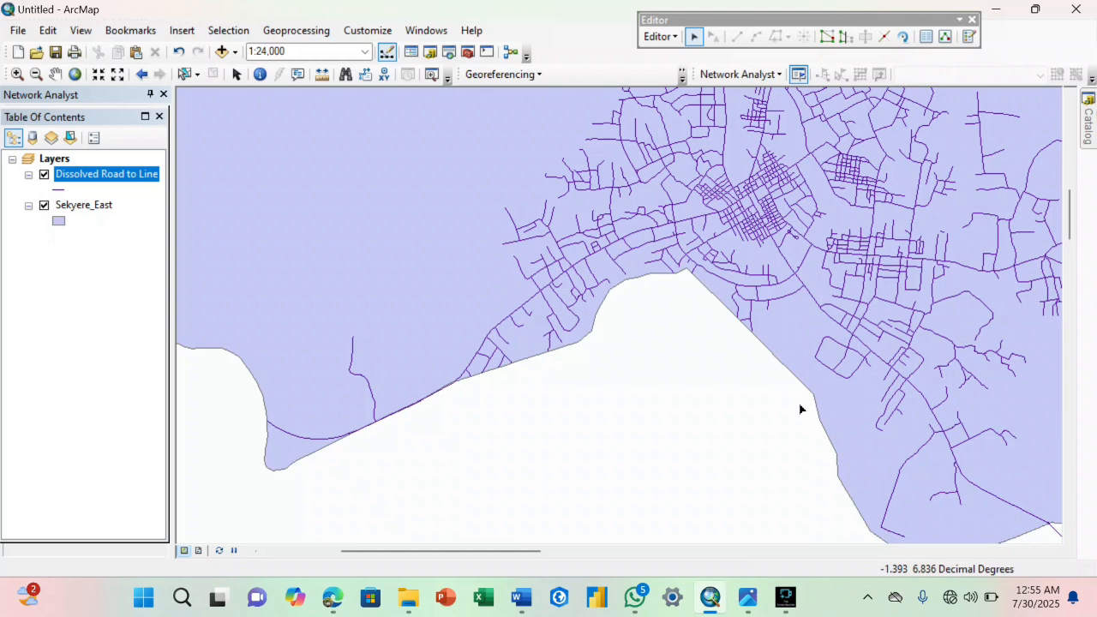
Stop the edit session and add the Selected_Community_2 shapefile to the map.
{"action": "left_click", "coordinate": [661, 36]}
{"action": "left_click", "coordinate": [680, 72]}
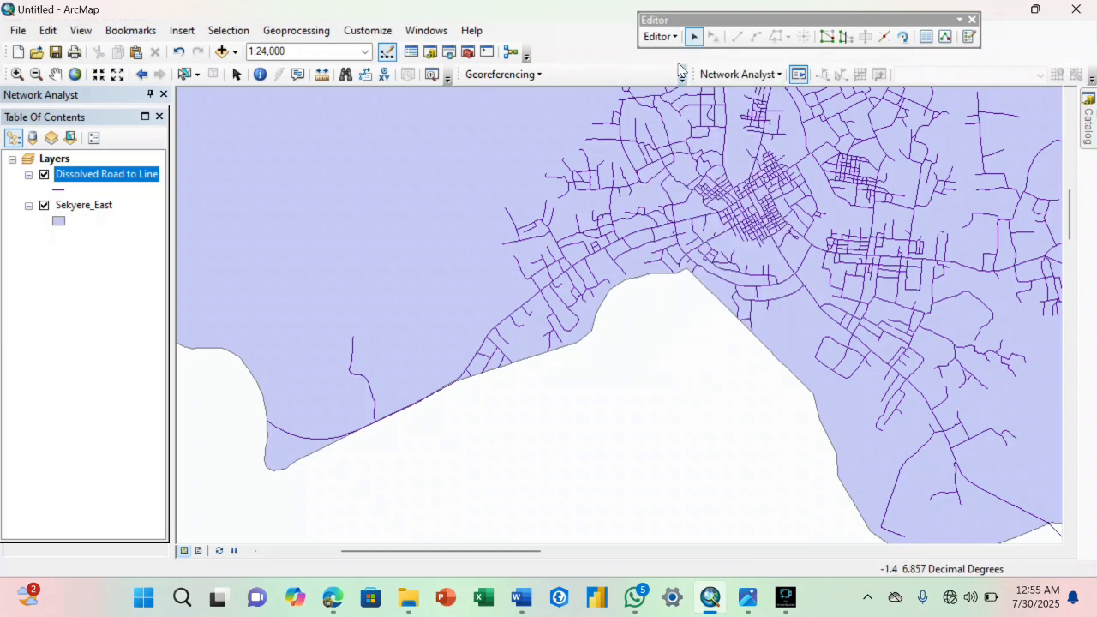
{"action": "left_click", "coordinate": [1087, 122]}
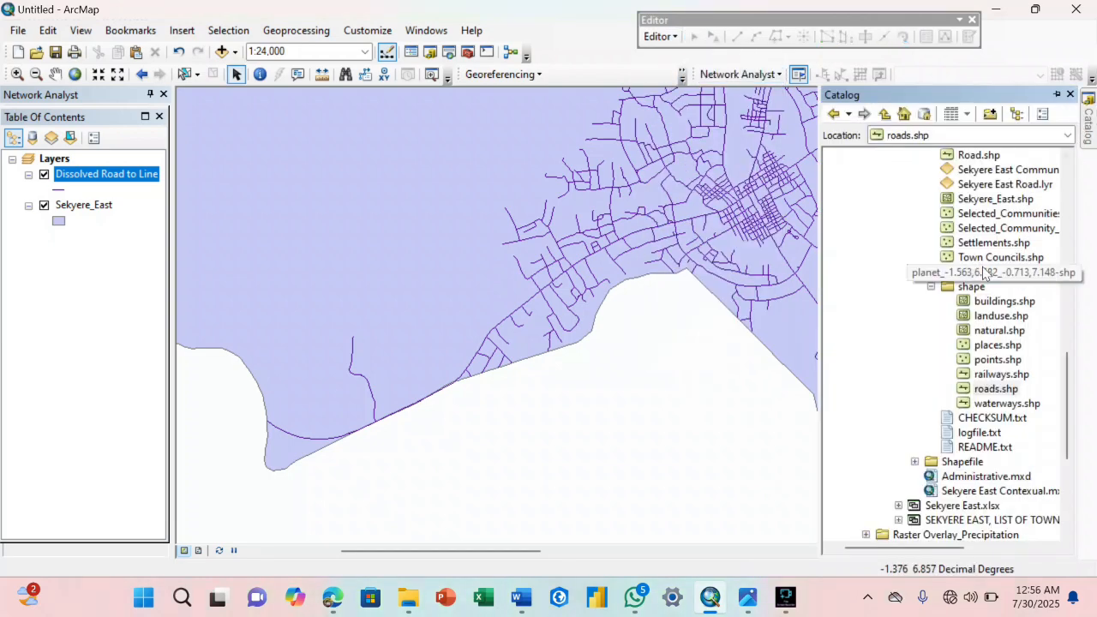
{"action": "left_click_drag", "start_coordinate": [999, 214], "coordinate": [666, 215]}
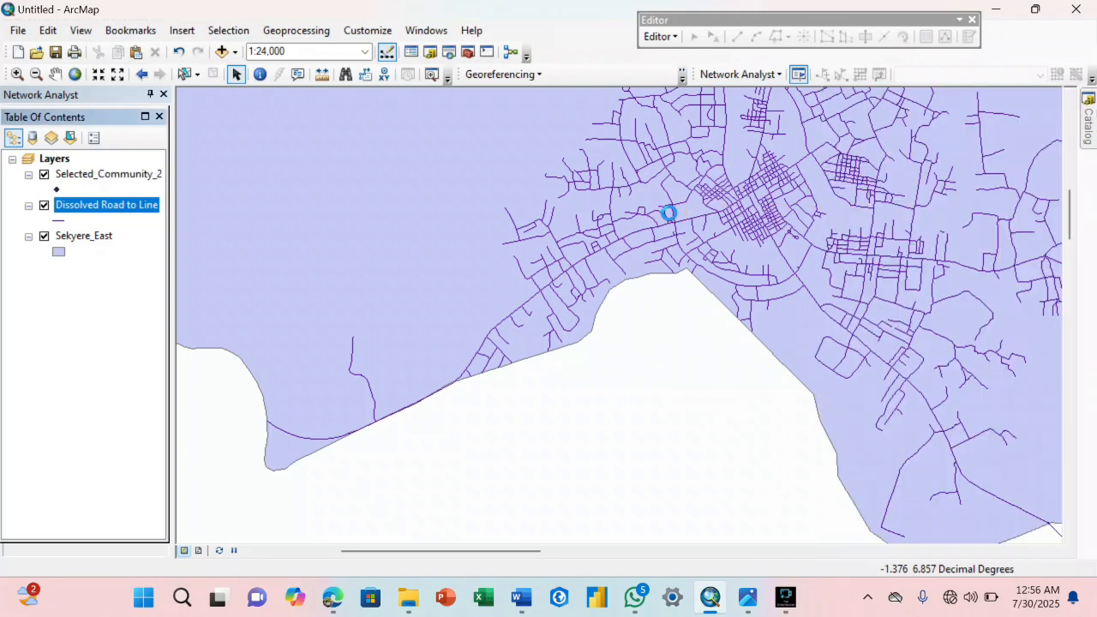
Turn on labels for the Selected_Community_2 layer, using the FID field and a text size of 16.
{"action": "right_click", "coordinate": [124, 170]}
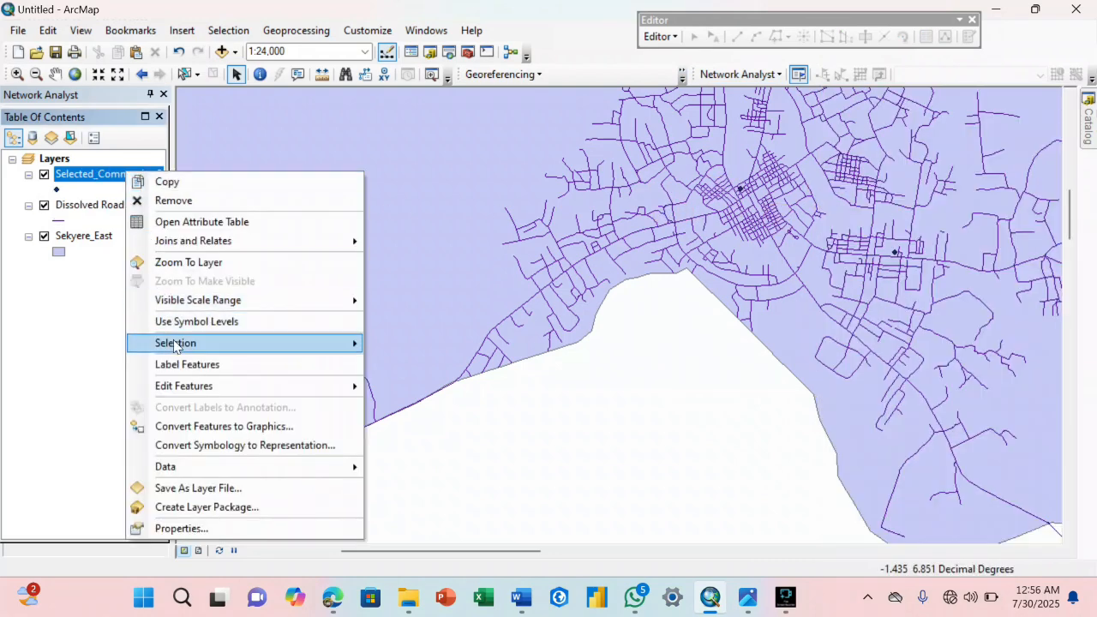
{"action": "left_click", "coordinate": [187, 367]}
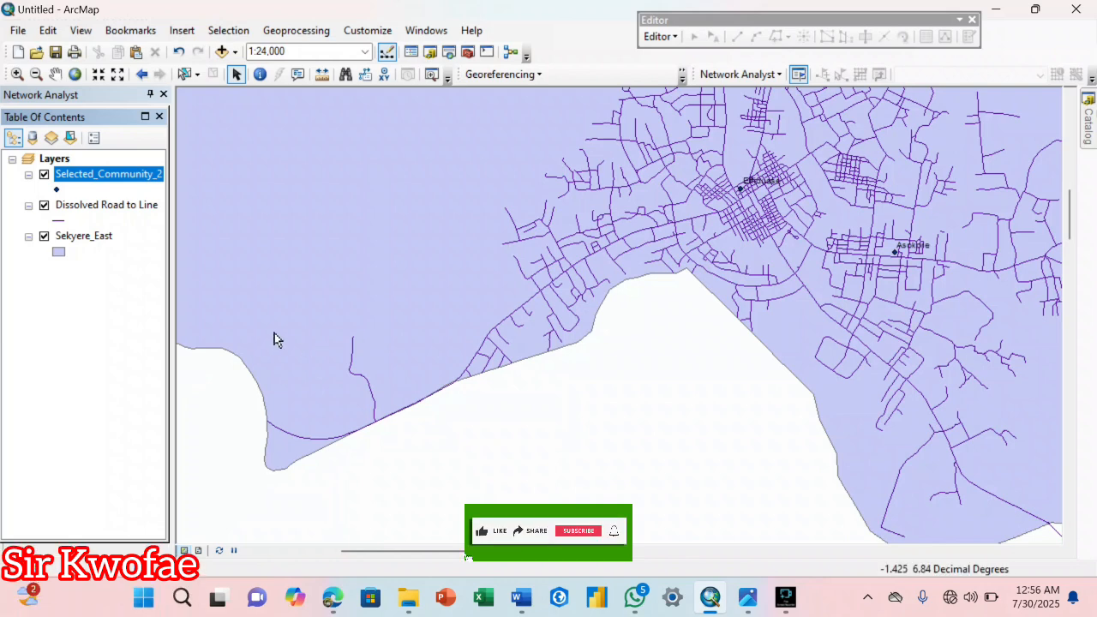
{"action": "right_click", "coordinate": [104, 191]}
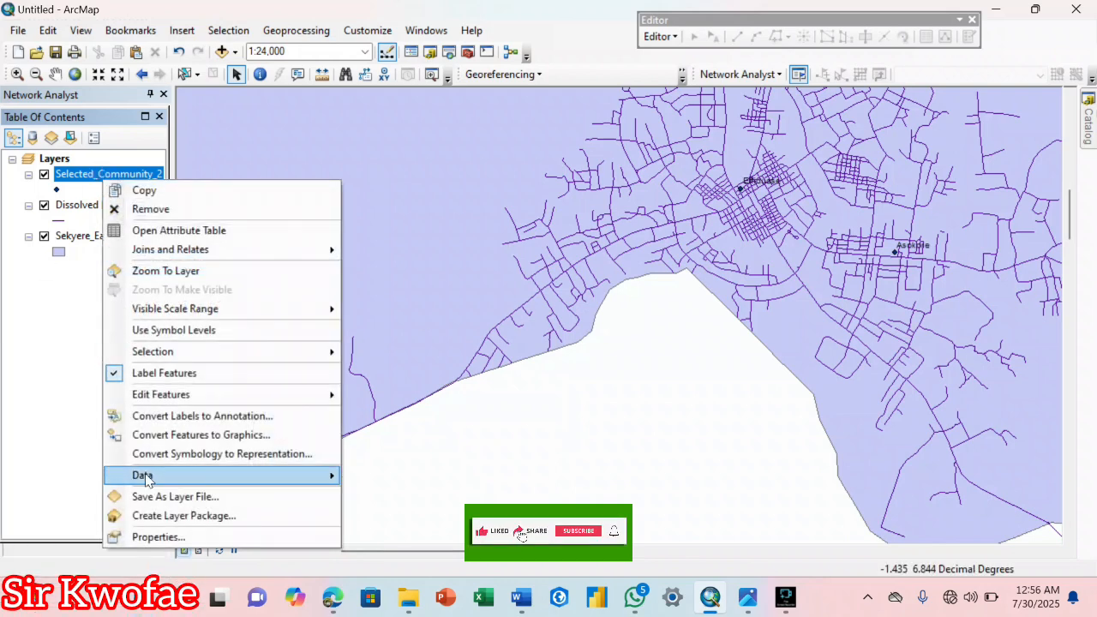
{"action": "left_click", "coordinate": [150, 533]}
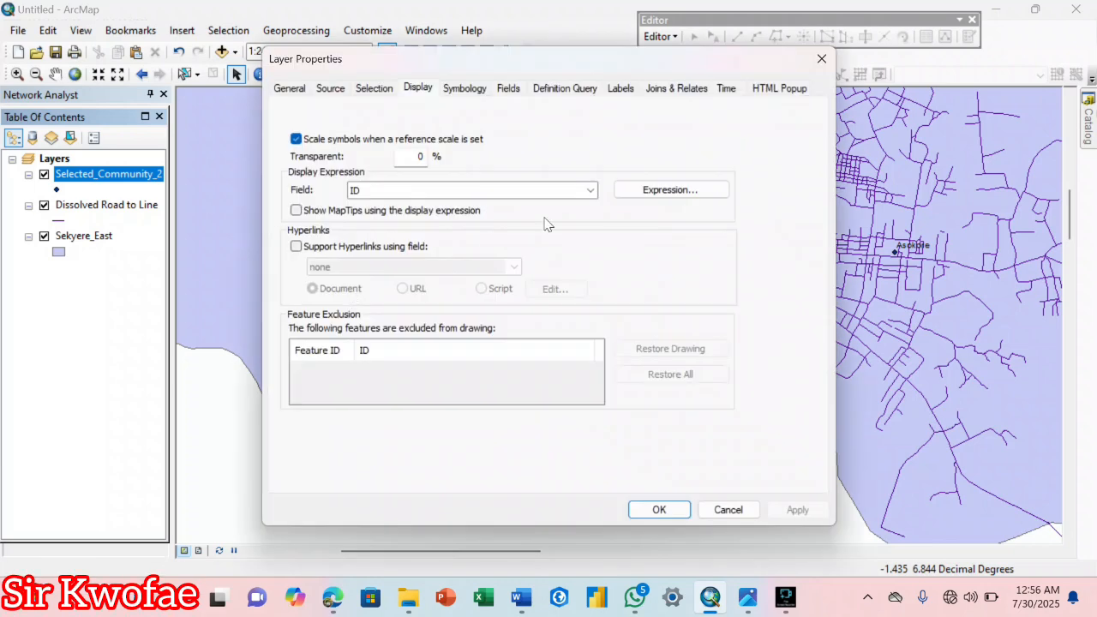
{"action": "left_click", "coordinate": [470, 89]}
{"action": "left_click", "coordinate": [621, 89]}
{"action": "left_click", "coordinate": [604, 224]}
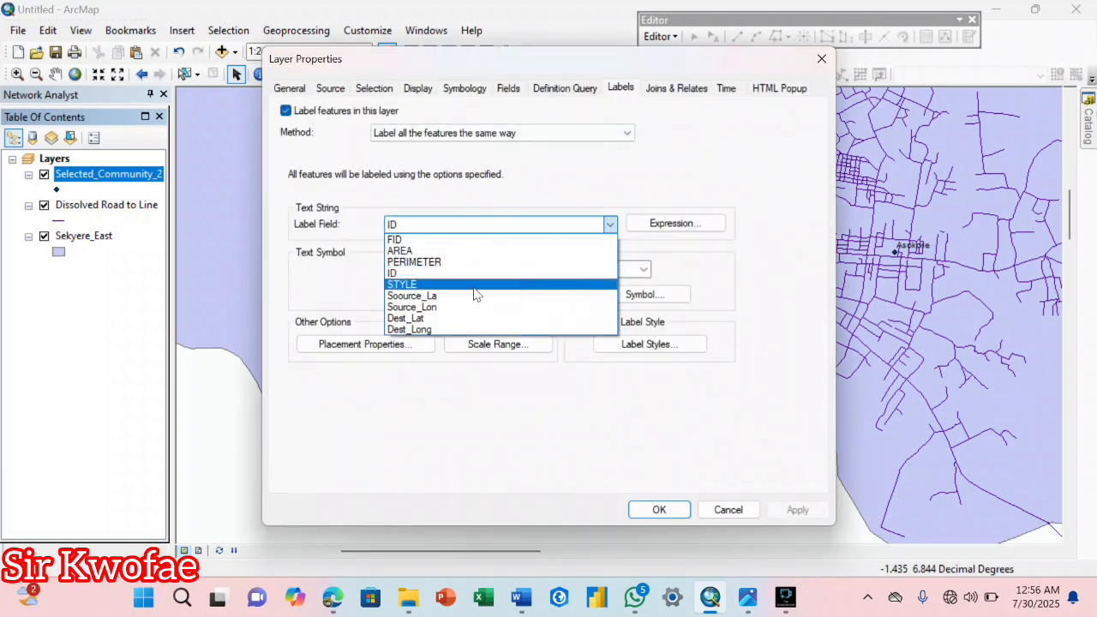
{"action": "left_click", "coordinate": [410, 240]}
{"action": "left_click", "coordinate": [644, 269]}
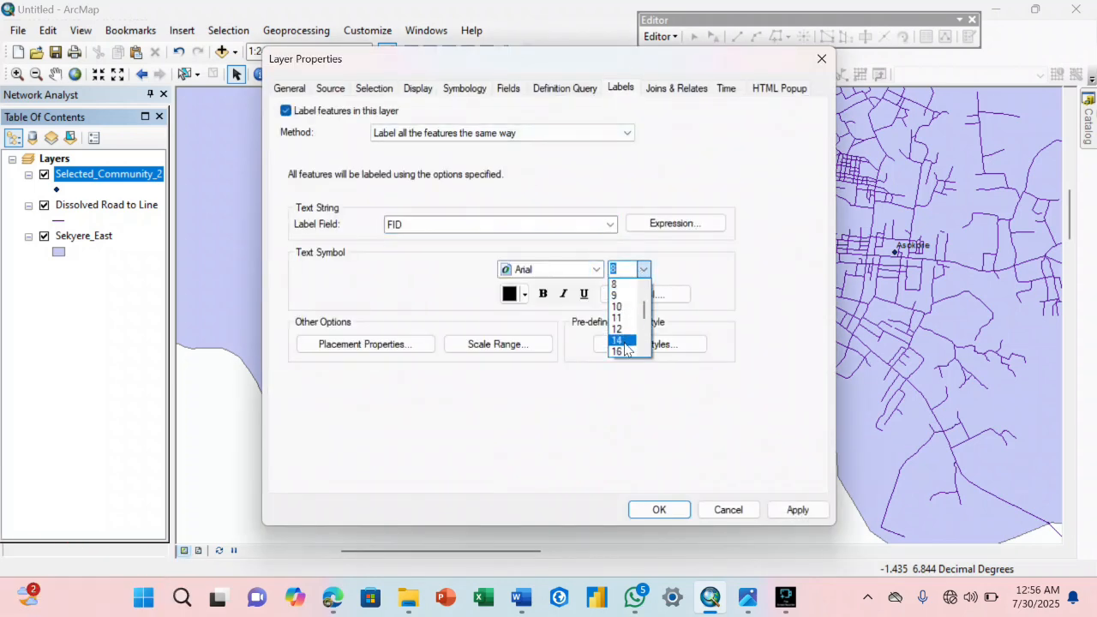
{"action": "left_click", "coordinate": [619, 336]}
{"action": "left_click", "coordinate": [660, 511]}
Open the attribute table of the Selected_Community_2 layer to check its fields, and close it.
{"action": "right_click", "coordinate": [130, 180]}
{"action": "left_click", "coordinate": [162, 221]}
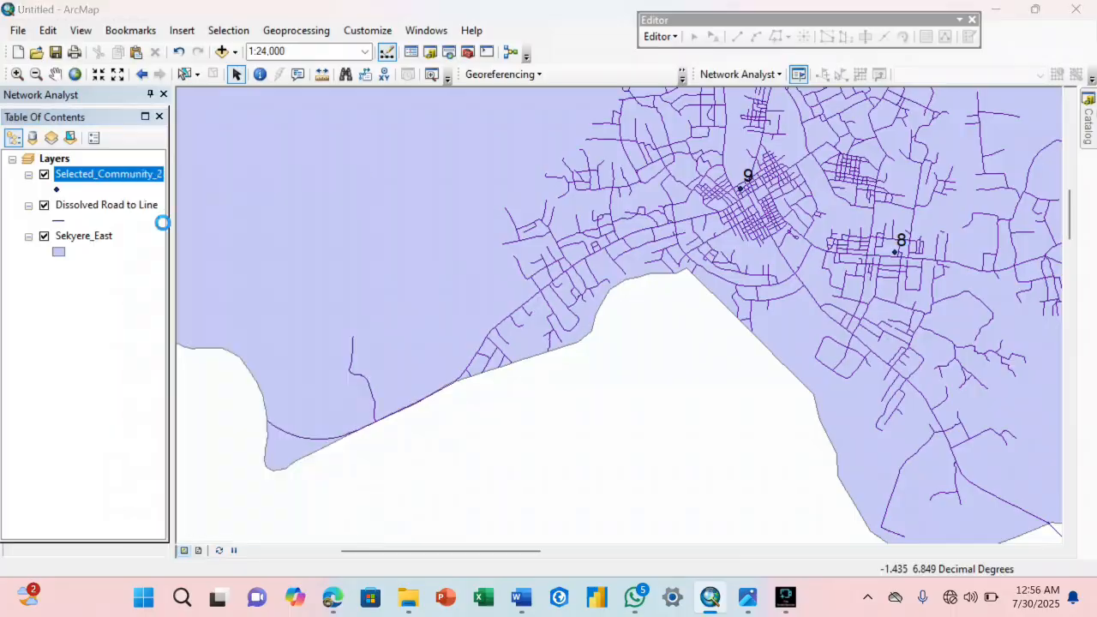
{"action": "left_click", "coordinate": [1089, 49]}
Label the Selected_Community_2 points with their community names instead of FID numbers.
{"action": "right_click", "coordinate": [129, 174]}
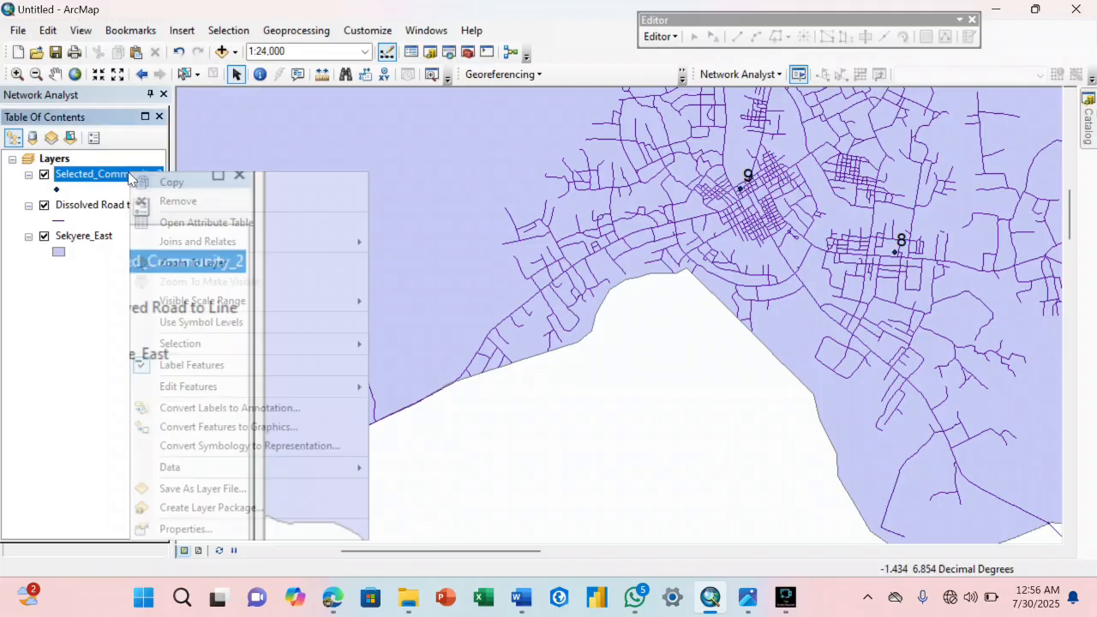
{"action": "left_click", "coordinate": [211, 526]}
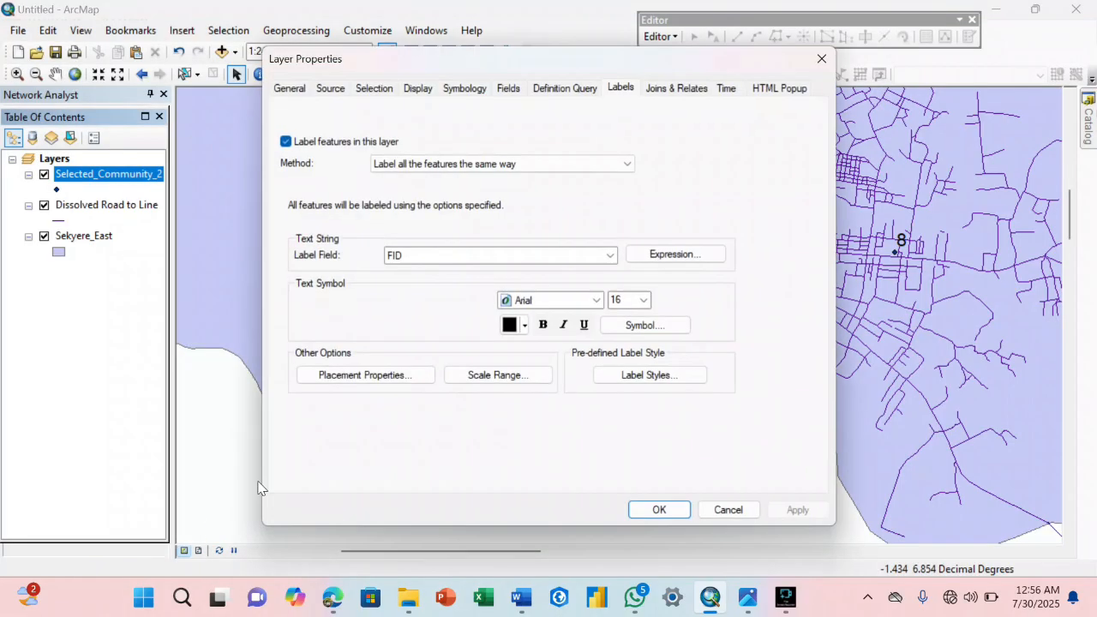
{"action": "left_click", "coordinate": [609, 254]}
{"action": "left_click", "coordinate": [411, 305]}
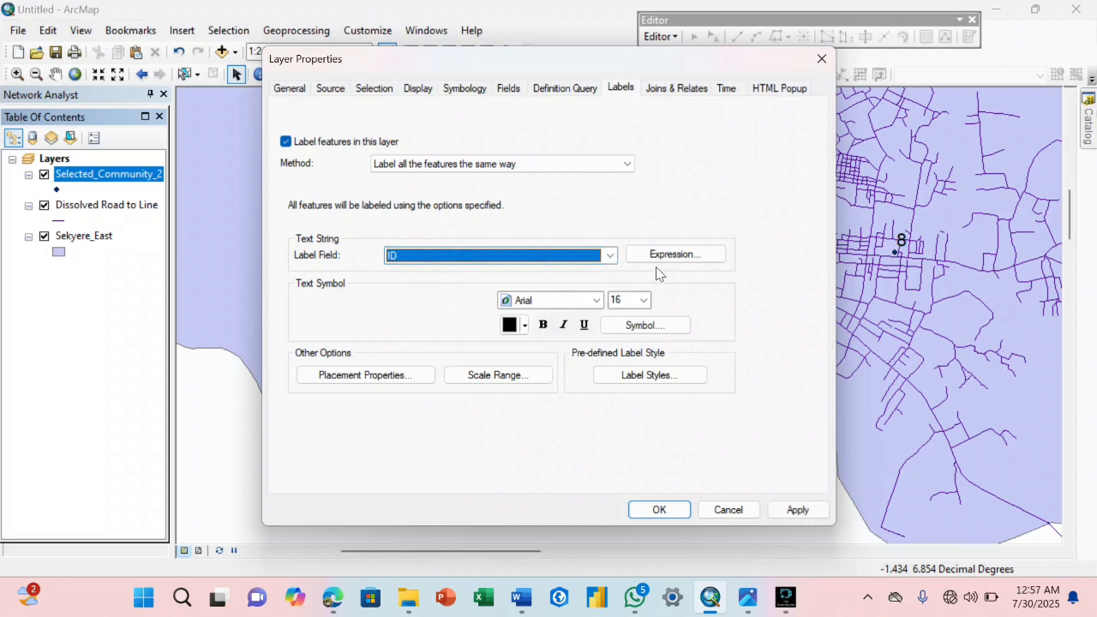
{"action": "left_click", "coordinate": [659, 509]}
Set the Selected_Community_2 point symbol to the green Circle 2 at size 18.
{"action": "left_click", "coordinate": [56, 189]}
{"action": "left_click", "coordinate": [455, 362]}
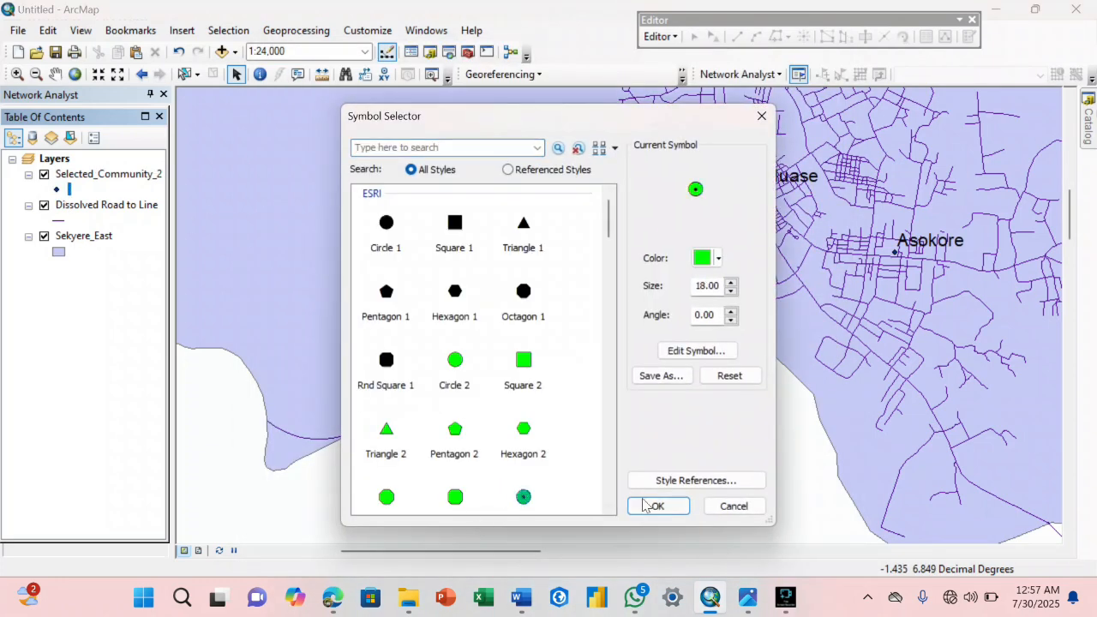
{"action": "left_click", "coordinate": [649, 505]}
Compare Road Classification Map.jpg with the ArcMap roads around Effiduase, Asokore and Apemso to locate the road in good condition.
{"action": "mouse_move", "coordinate": [739, 603]}
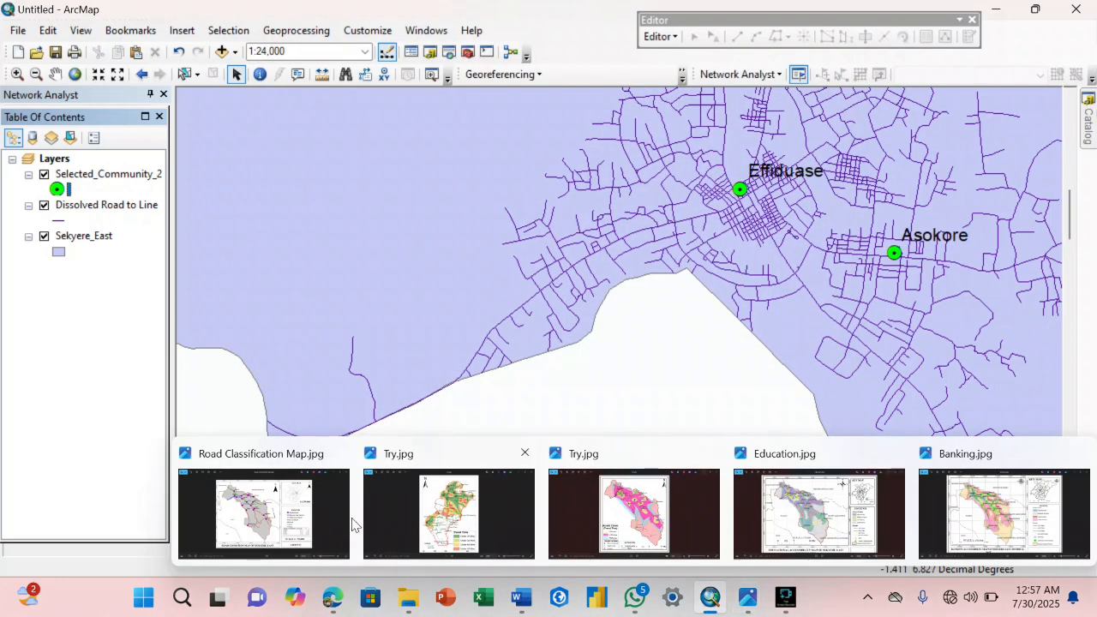
{"action": "left_click", "coordinate": [291, 521]}
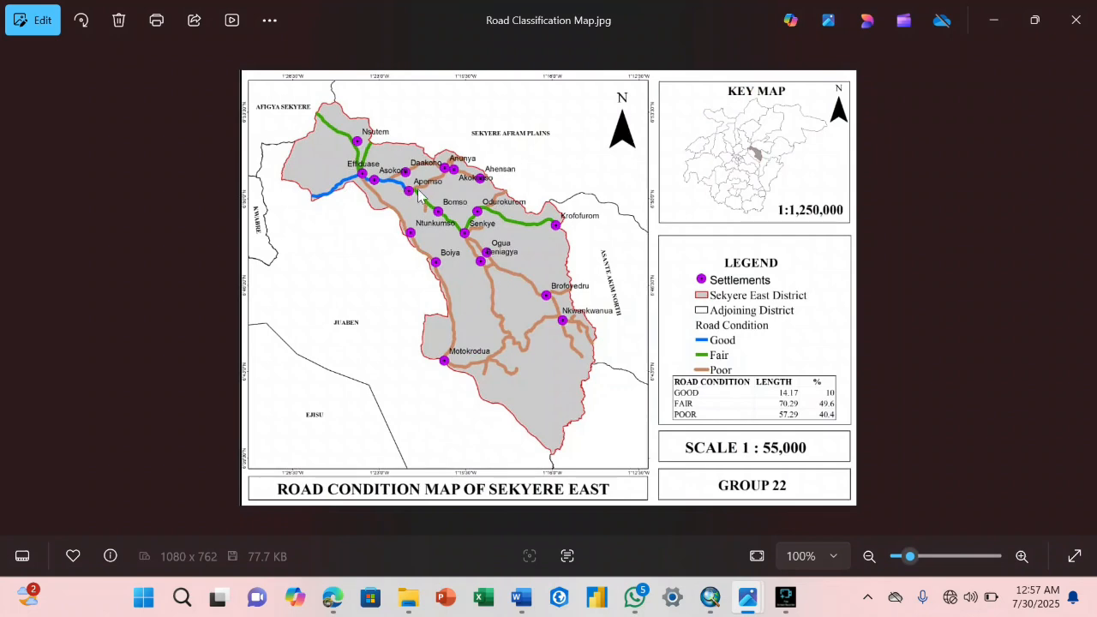
{"action": "mouse_move", "coordinate": [710, 597]}
{"action": "left_click", "coordinate": [710, 519]}
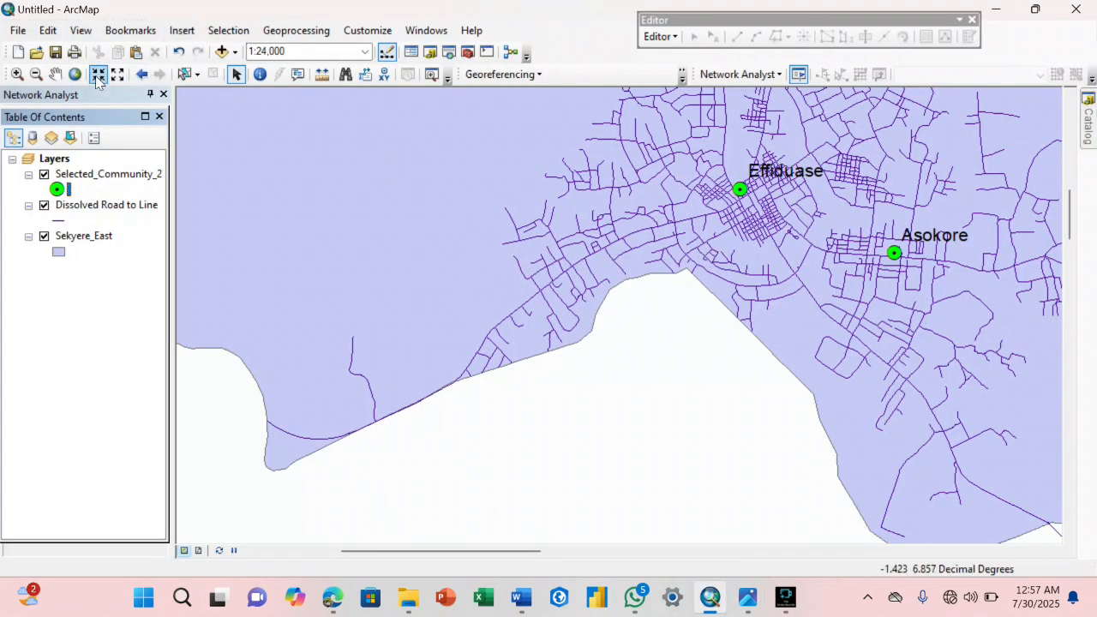
{"action": "left_click", "coordinate": [55, 74]}
{"action": "left_click_drag", "start_coordinate": [702, 257], "coordinate": [441, 285]}
{"action": "left_click_drag", "start_coordinate": [645, 298], "coordinate": [573, 191]}
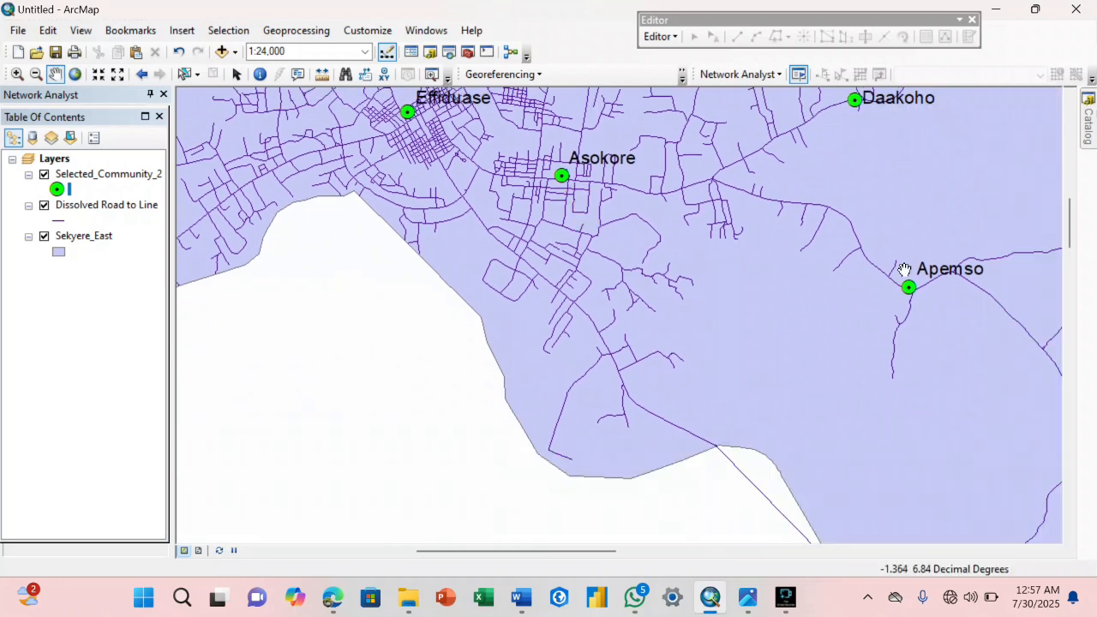
{"action": "left_click_drag", "start_coordinate": [635, 214], "coordinate": [808, 331]}
{"action": "left_click_drag", "start_coordinate": [711, 314], "coordinate": [789, 304]}
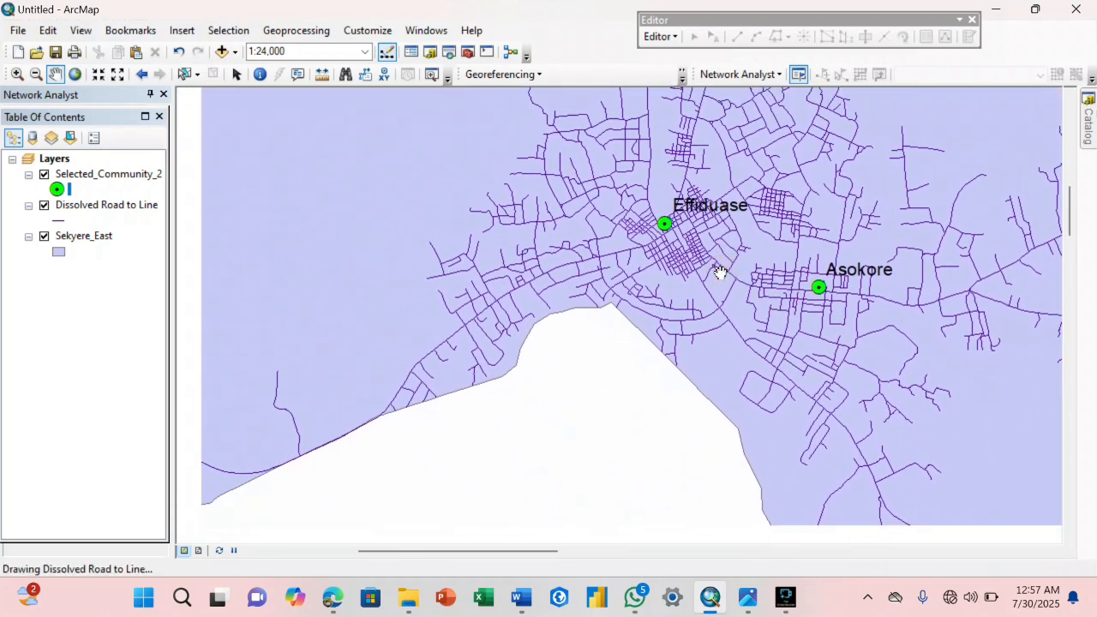
{"action": "mouse_move", "coordinate": [748, 612]}
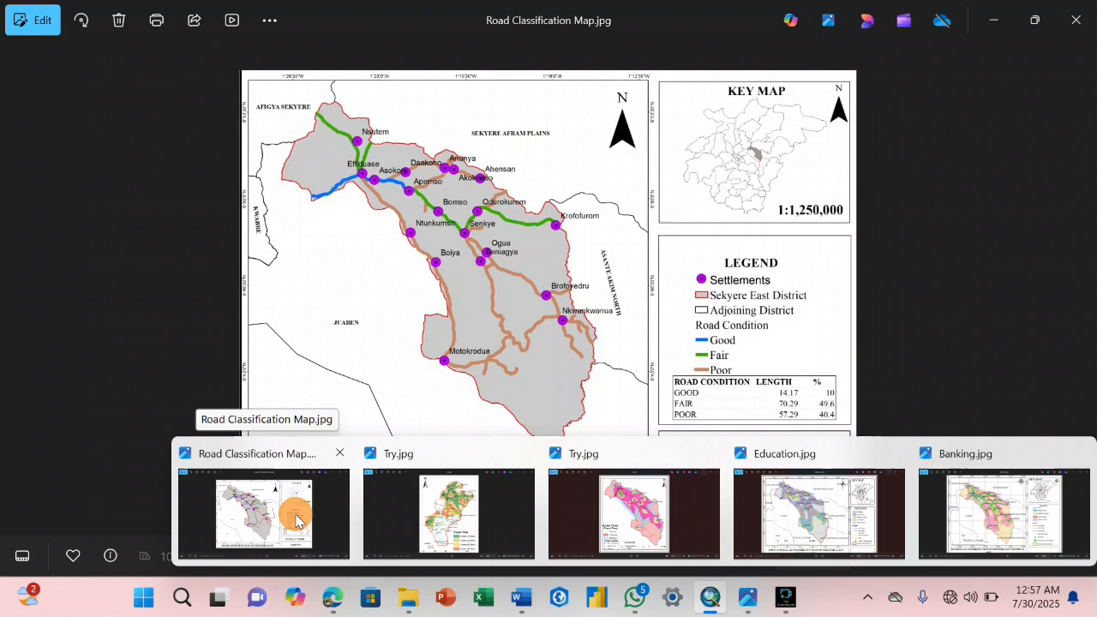
{"action": "left_click", "coordinate": [294, 511]}
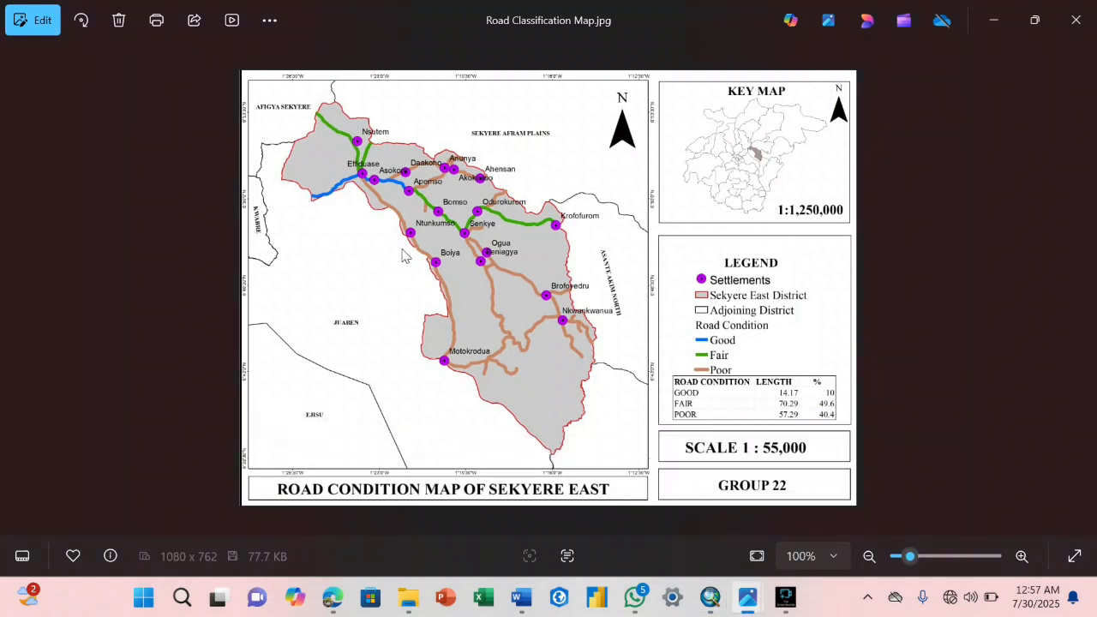
{"action": "left_click", "coordinate": [710, 598]}
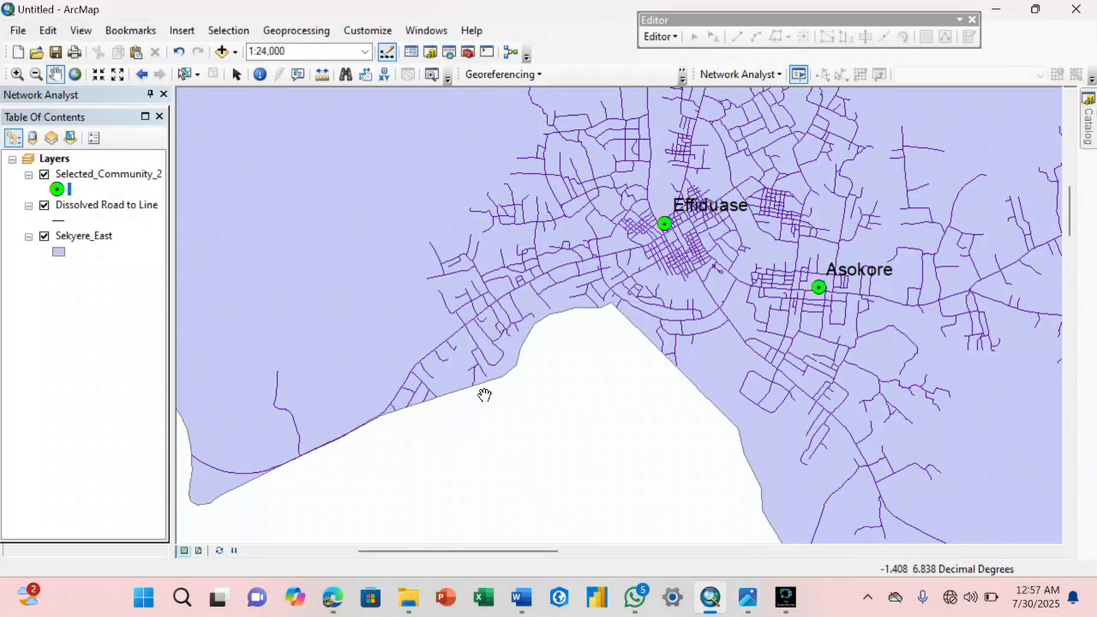
Start an edit session on the Dissolved Road to Line layer, continuing past the spatial reference warning.
{"action": "left_click", "coordinate": [660, 36]}
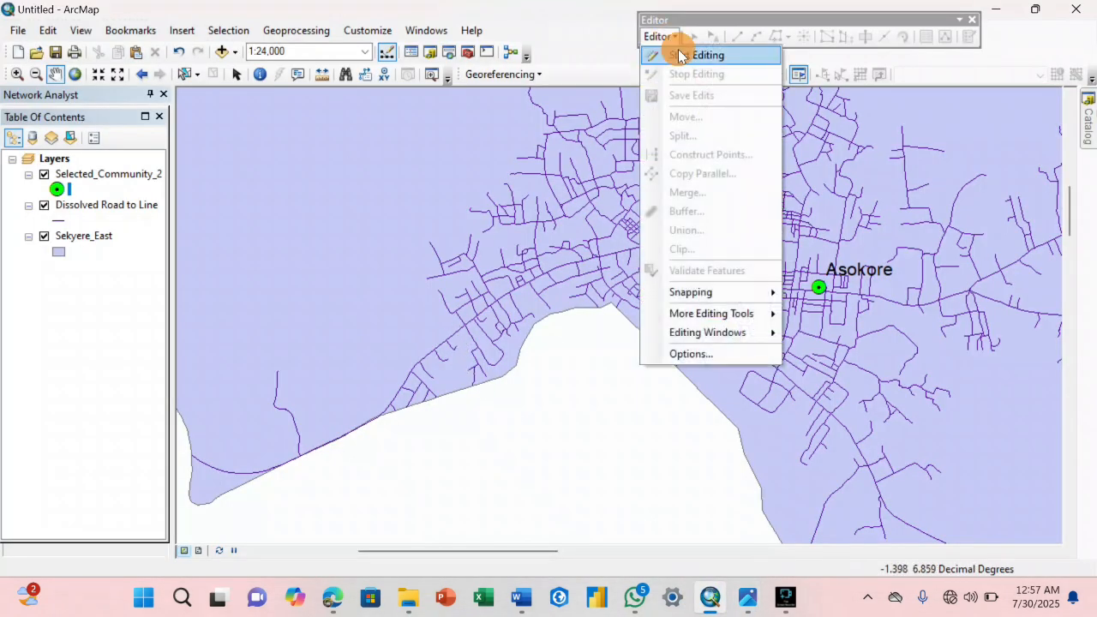
{"action": "left_click", "coordinate": [678, 53]}
{"action": "left_click", "coordinate": [438, 153]}
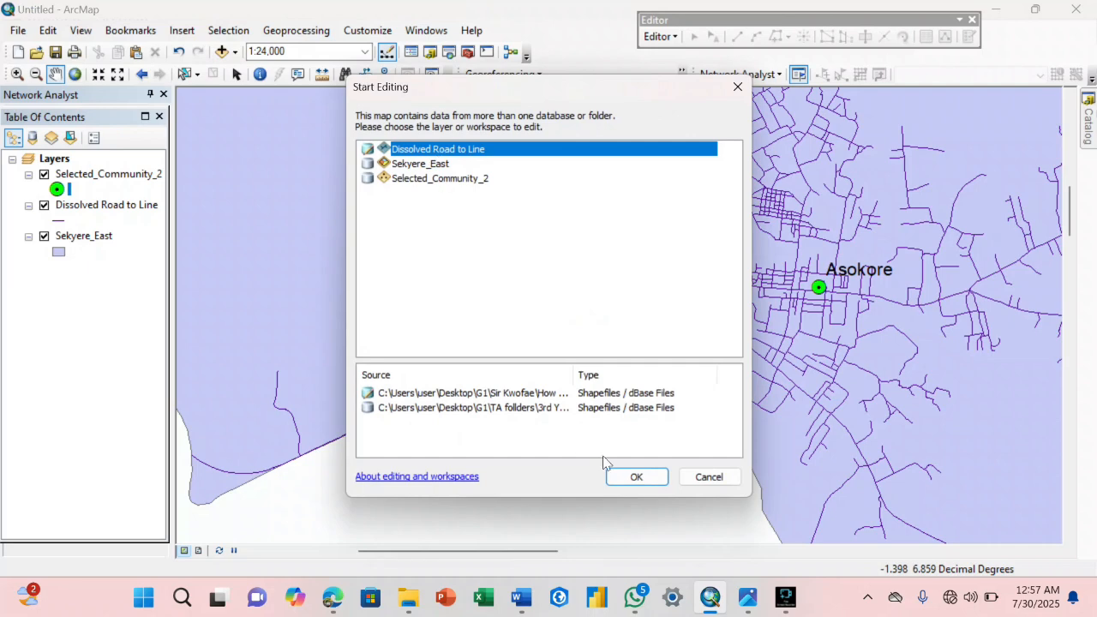
{"action": "left_click", "coordinate": [620, 478]}
{"action": "left_click", "coordinate": [478, 174]}
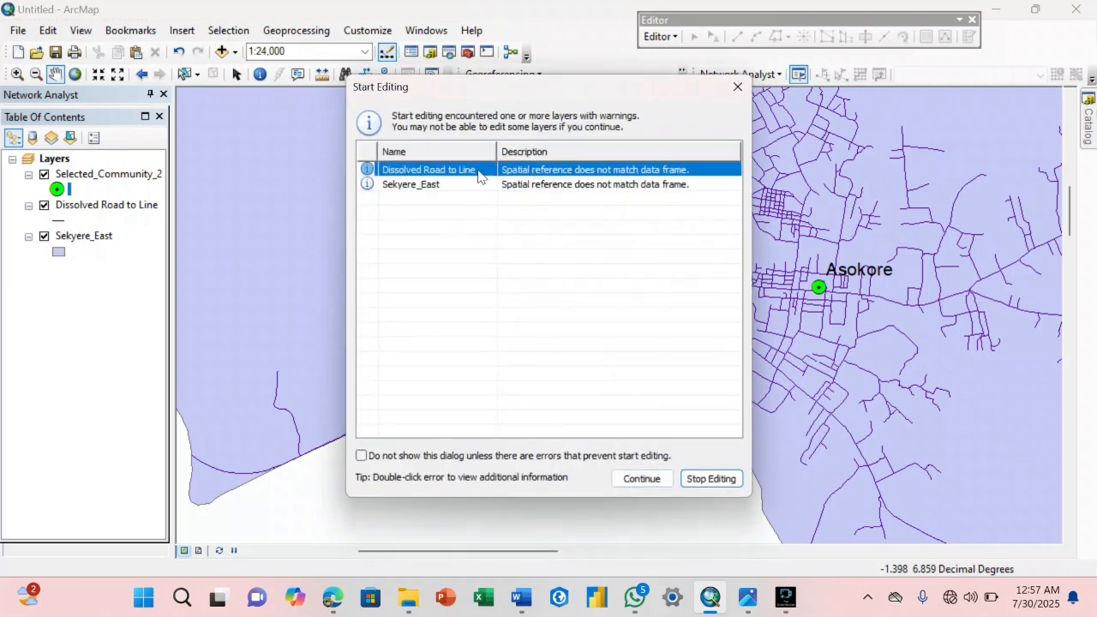
{"action": "left_click", "coordinate": [642, 478]}
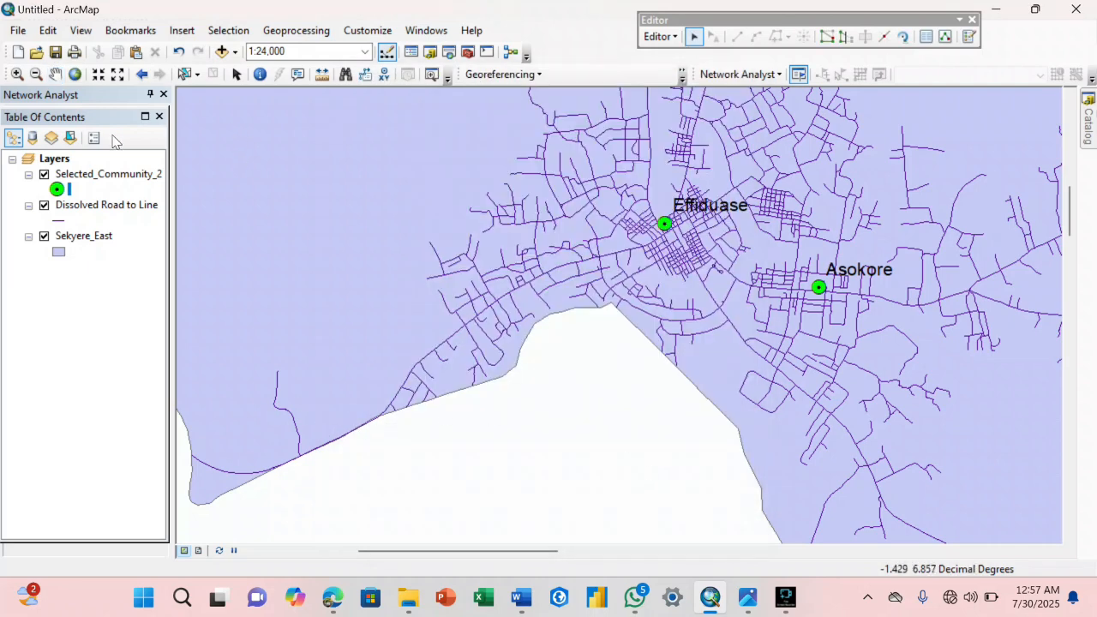
Select the main road's segments from the district's southwestern boundary northeast toward Effiduase.
{"action": "left_click", "coordinate": [55, 74]}
{"action": "left_click_drag", "start_coordinate": [232, 223], "coordinate": [419, 288]}
{"action": "scroll", "coordinate": [412, 386], "scroll_direction": "up", "scroll_amount": 3}
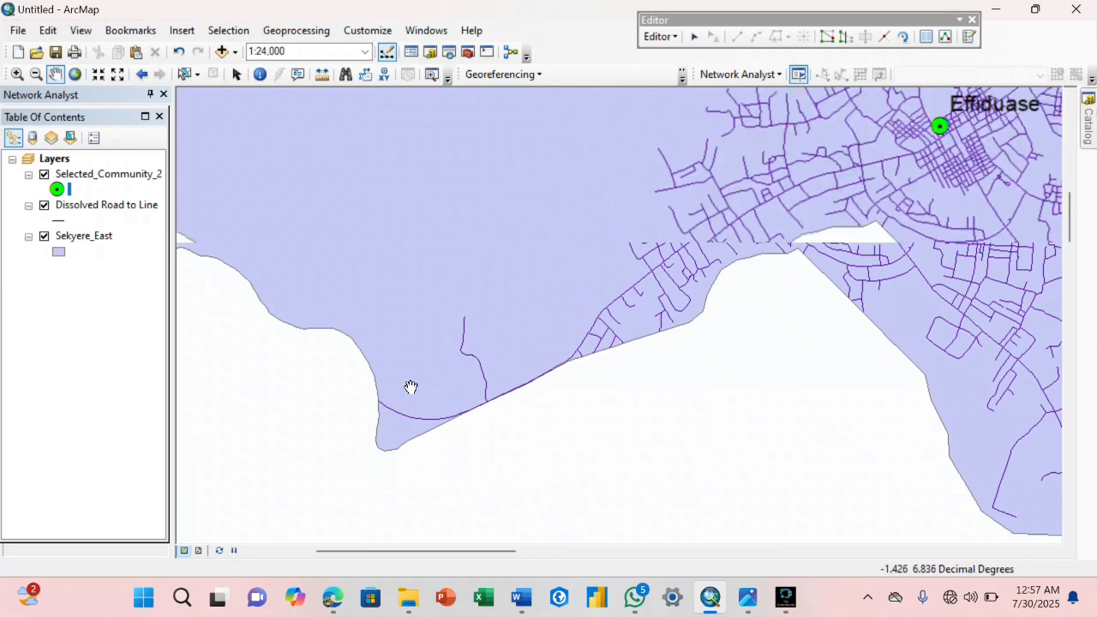
{"action": "scroll", "coordinate": [412, 387], "scroll_direction": "up", "scroll_amount": 2}
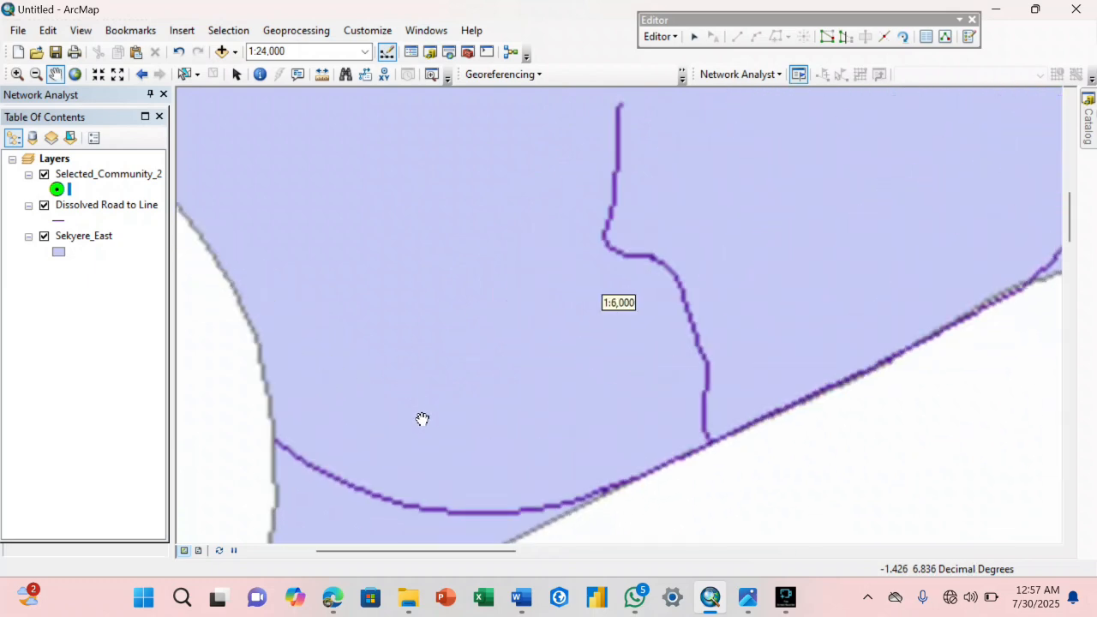
{"action": "left_click", "coordinate": [694, 37]}
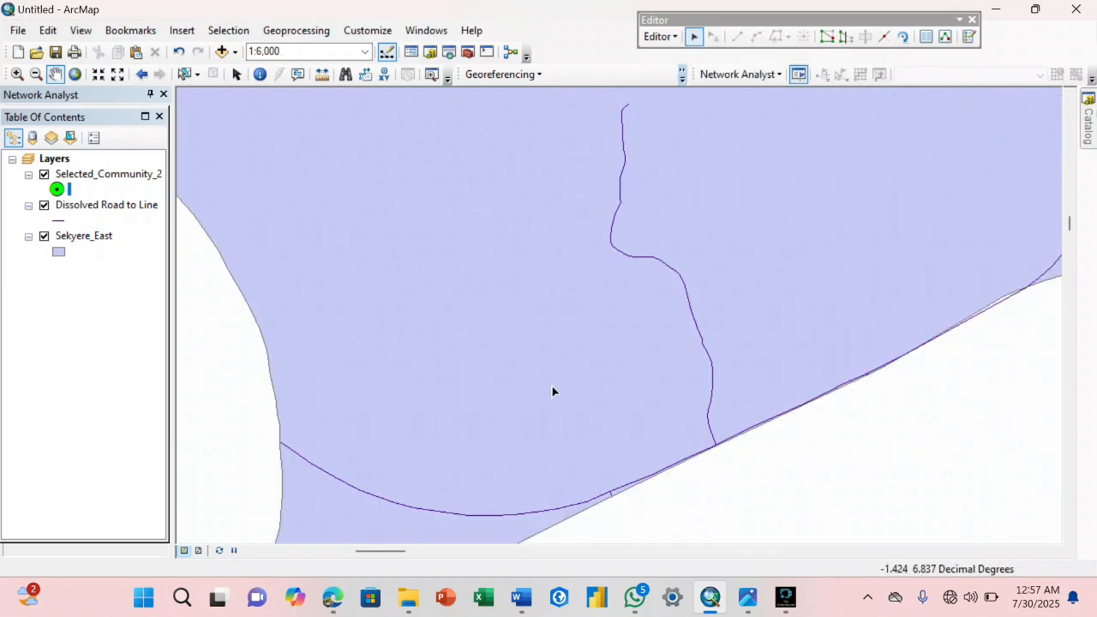
{"action": "left_click", "coordinate": [546, 514]}
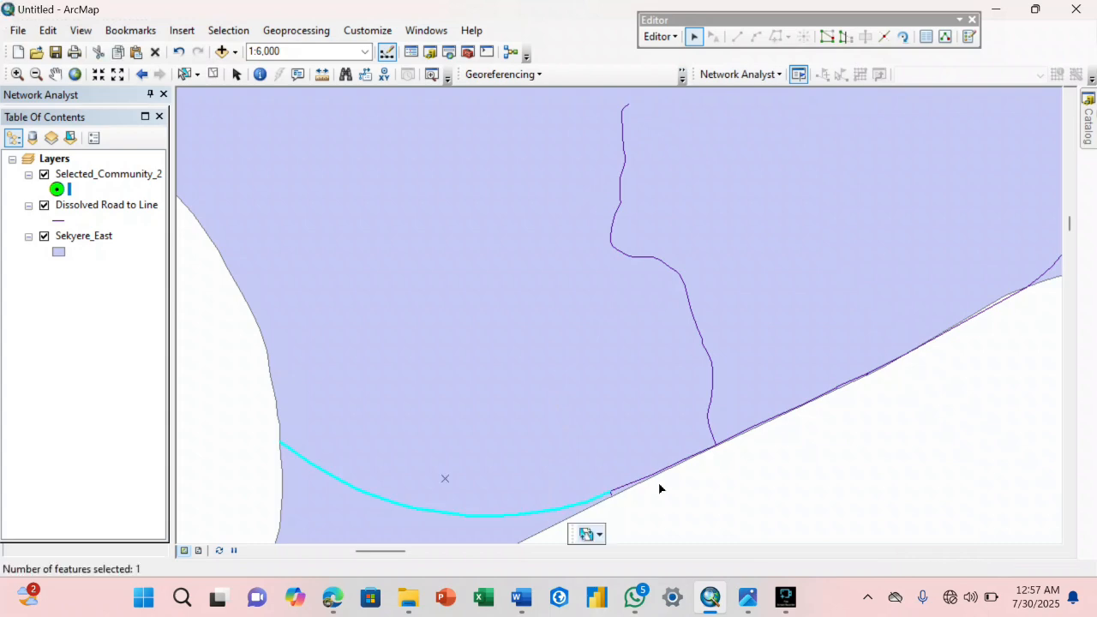
{"action": "left_click", "coordinate": [661, 473], "text": "shift"}
{"action": "left_click", "coordinate": [761, 425], "text": "shift"}
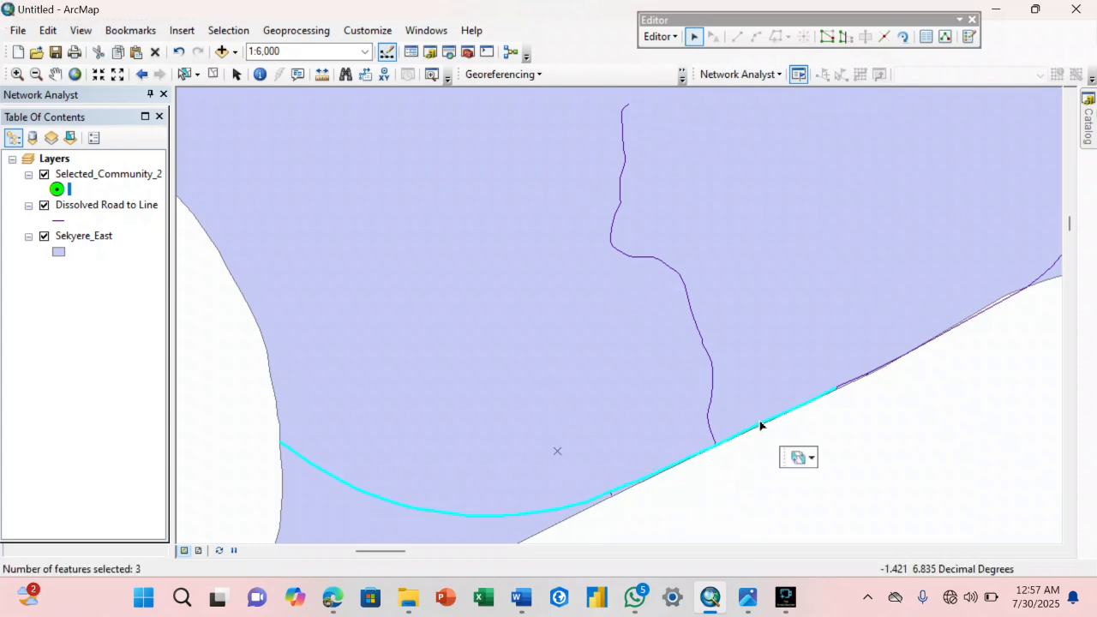
{"action": "left_click", "coordinate": [862, 371], "text": "shift"}
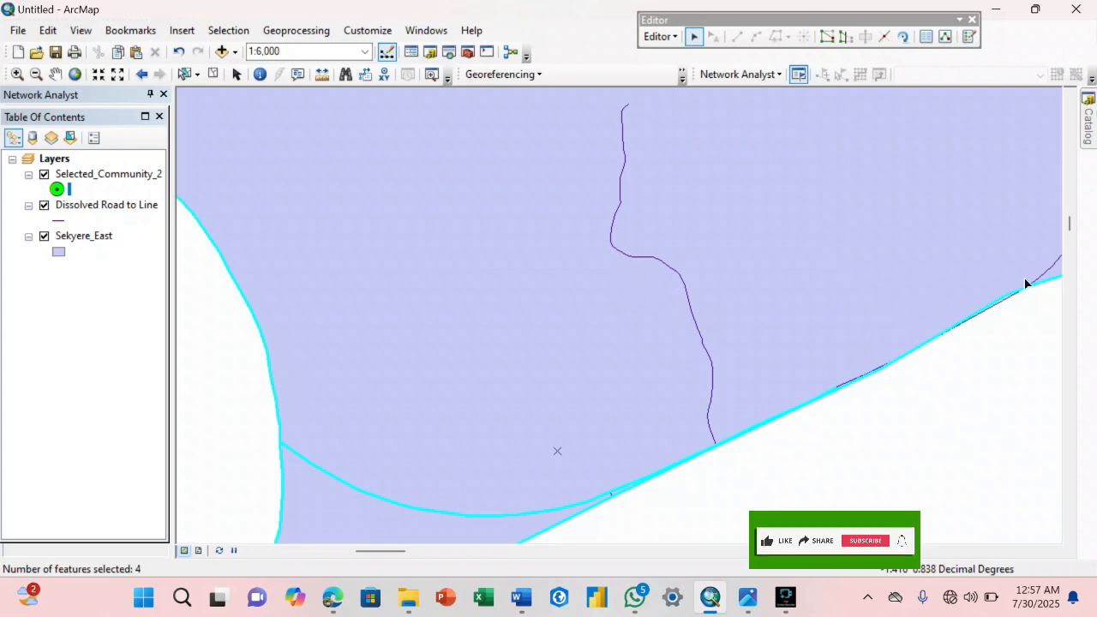
{"action": "left_click", "coordinate": [1036, 283], "text": "shift"}
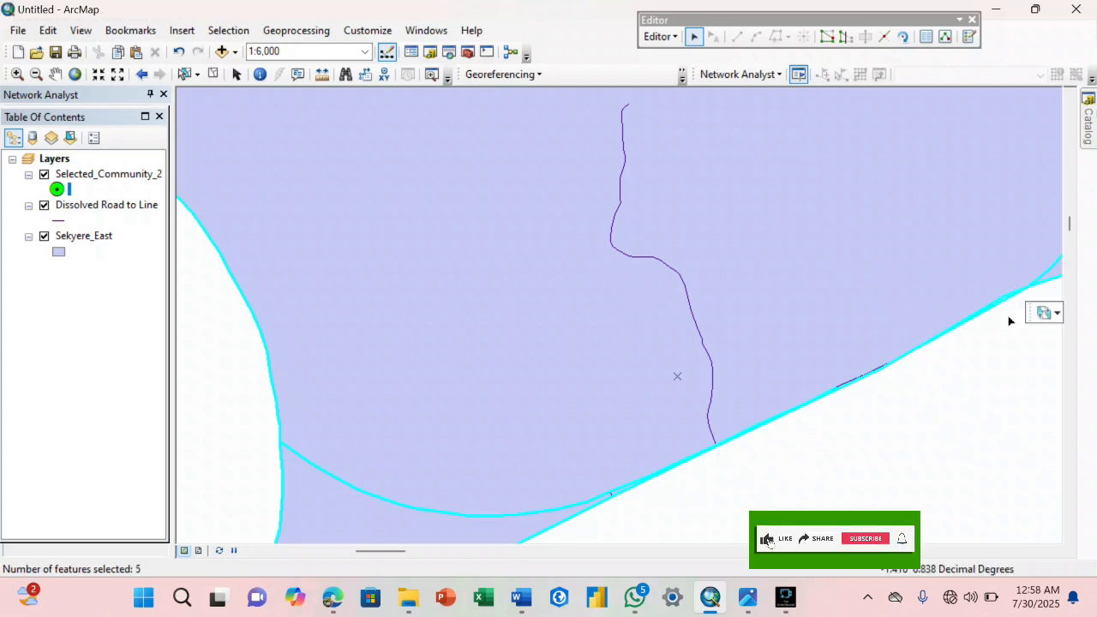
Hide Sekyere_East, add the skipped short main-road segments to the selection, and show the layer again.
{"action": "left_click", "coordinate": [44, 236]}
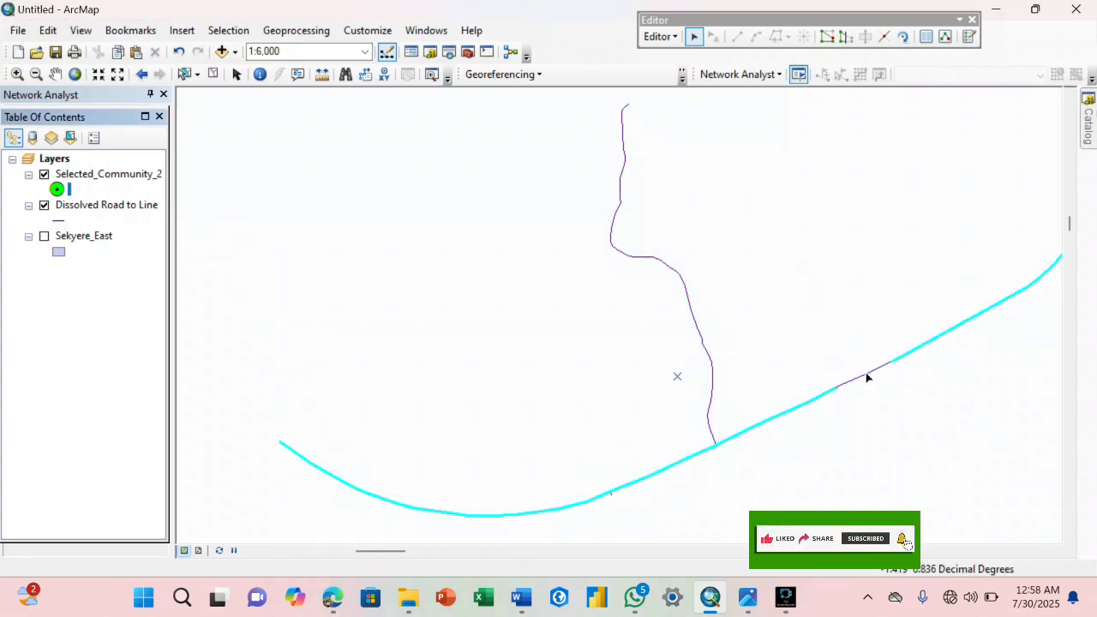
{"action": "left_click", "coordinate": [866, 376], "text": "shift"}
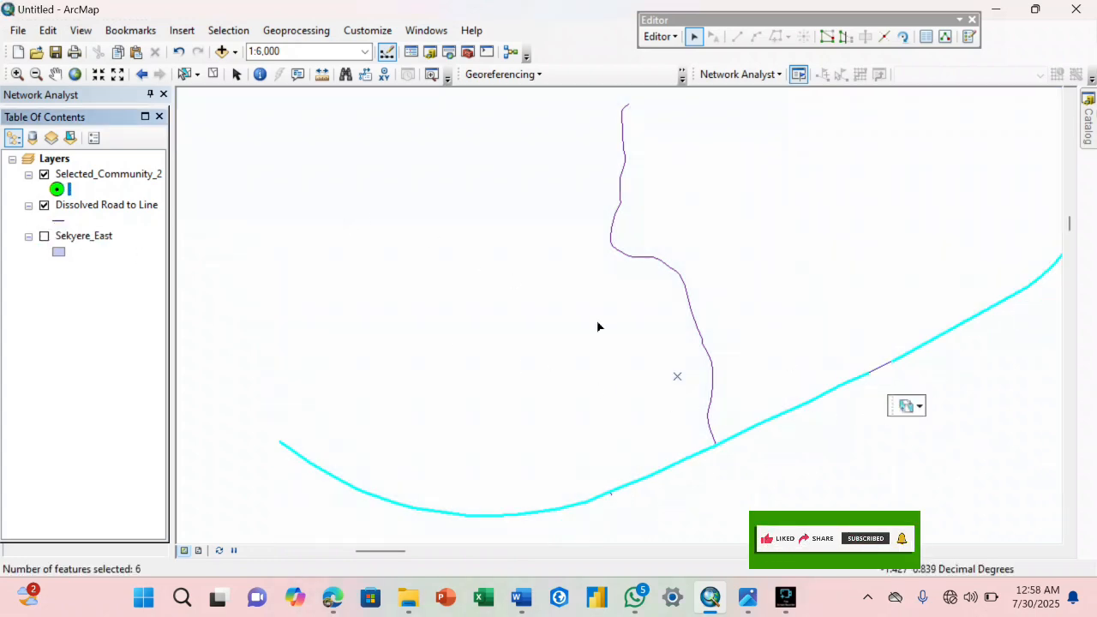
{"action": "left_click", "coordinate": [881, 371], "text": "shift"}
{"action": "left_click_drag", "start_coordinate": [787, 252], "coordinate": [510, 302]}
{"action": "left_click_drag", "start_coordinate": [660, 278], "coordinate": [586, 354]}
{"action": "left_click_drag", "start_coordinate": [738, 315], "coordinate": [507, 360]}
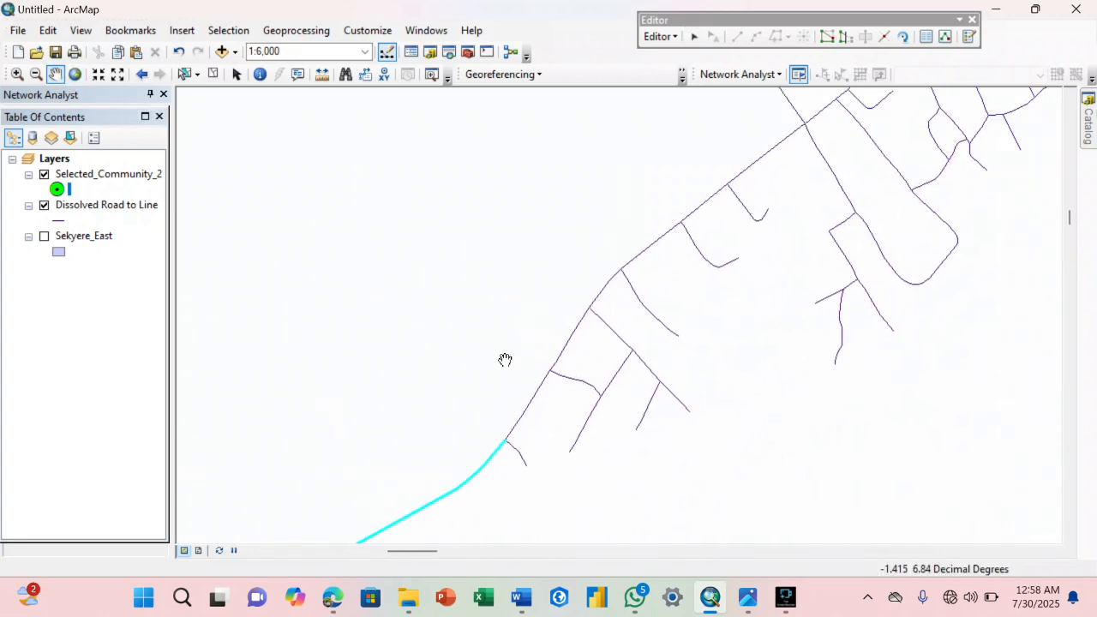
{"action": "left_click", "coordinate": [44, 236]}
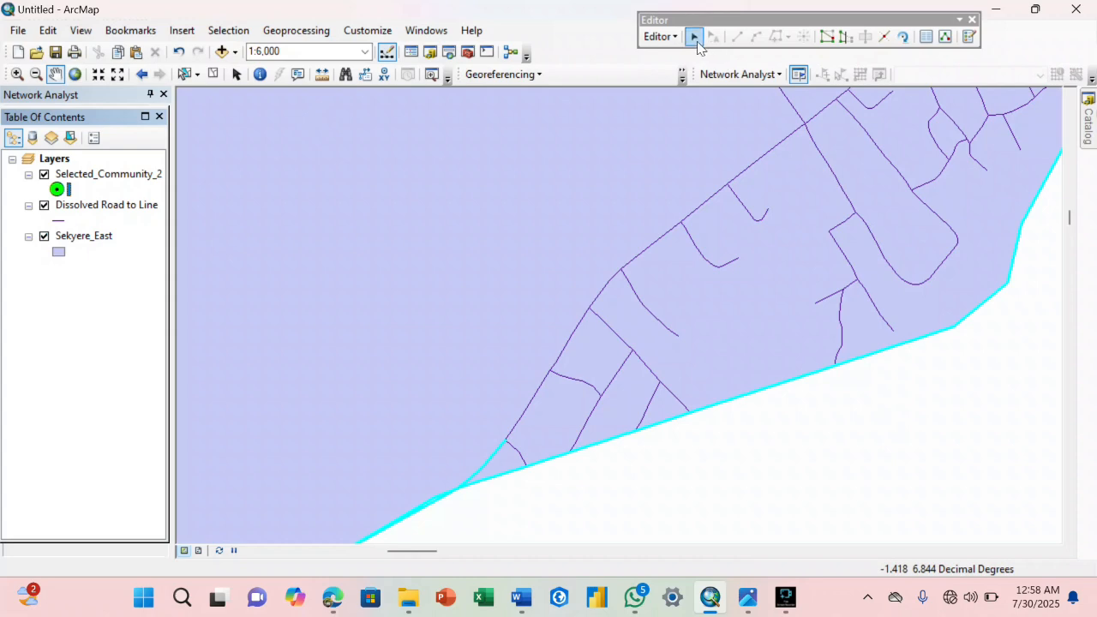
Add the next main-road segments up to the side-road junction to the selection, and deselect the Sekyere_East polygon.
{"action": "left_click", "coordinate": [694, 36]}
{"action": "left_click", "coordinate": [756, 168]}
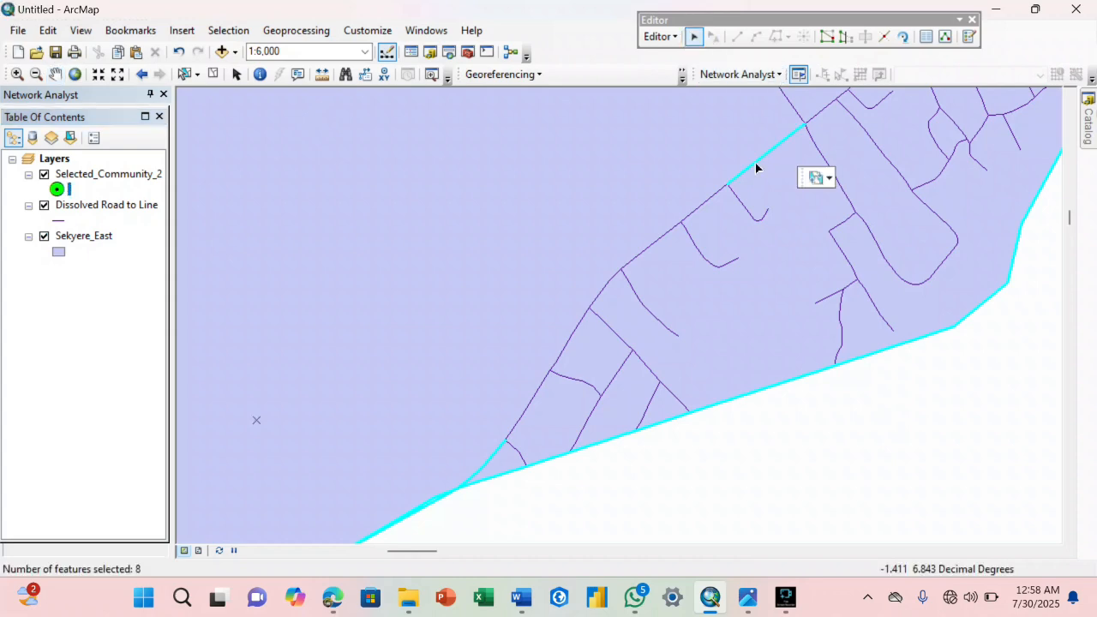
{"action": "left_click", "coordinate": [709, 199], "text": "shift"}
{"action": "left_click", "coordinate": [694, 211], "text": "shift"}
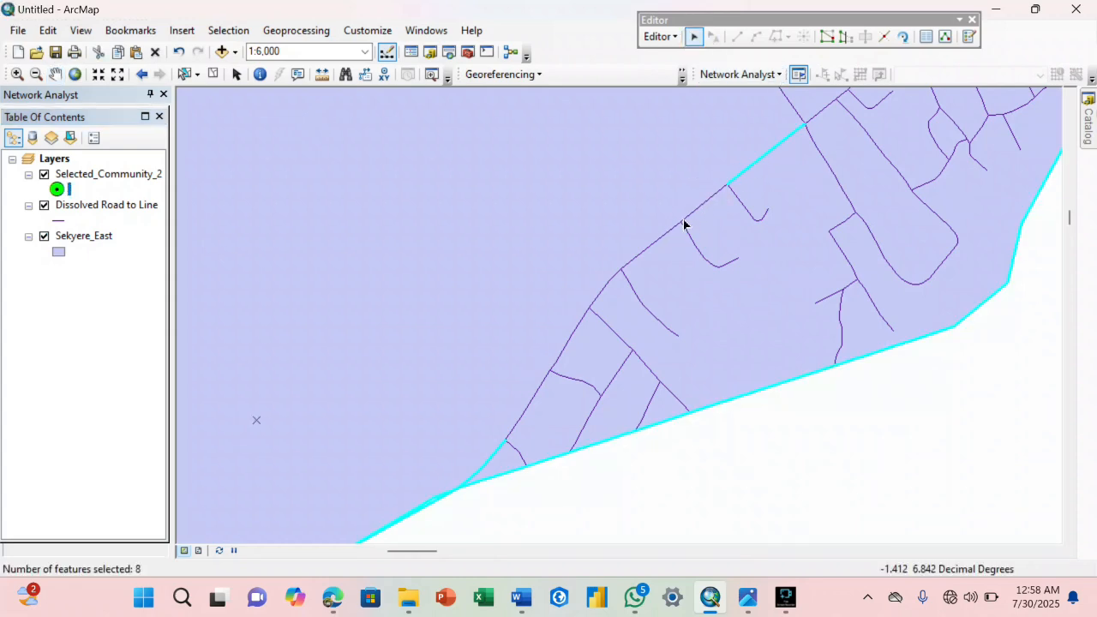
{"action": "left_click", "coordinate": [684, 220], "text": "shift"}
{"action": "left_click", "coordinate": [693, 215], "text": "shift"}
{"action": "left_click", "coordinate": [661, 237], "text": "shift"}
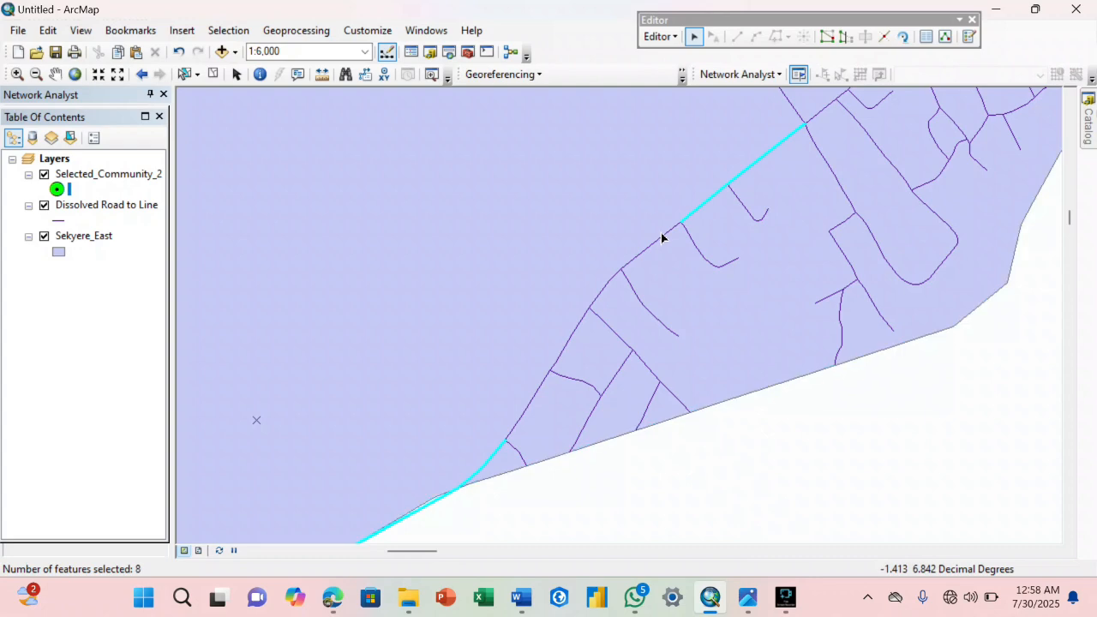
{"action": "left_click", "coordinate": [600, 296], "text": "shift"}
{"action": "left_click", "coordinate": [571, 328], "text": "shift"}
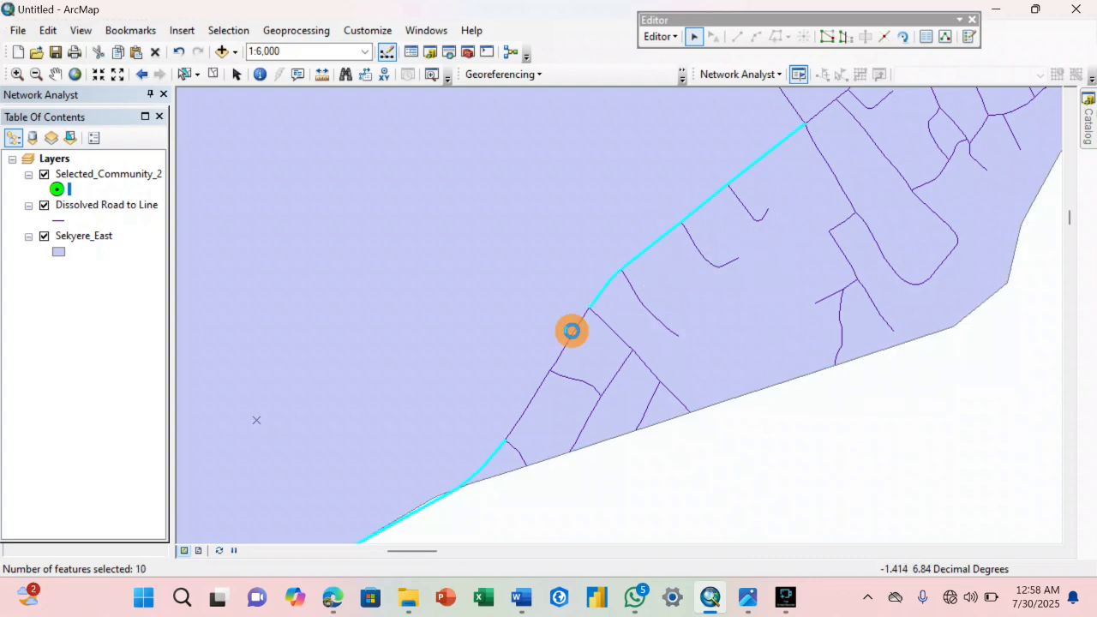
{"action": "left_click", "coordinate": [546, 386], "text": "shift"}
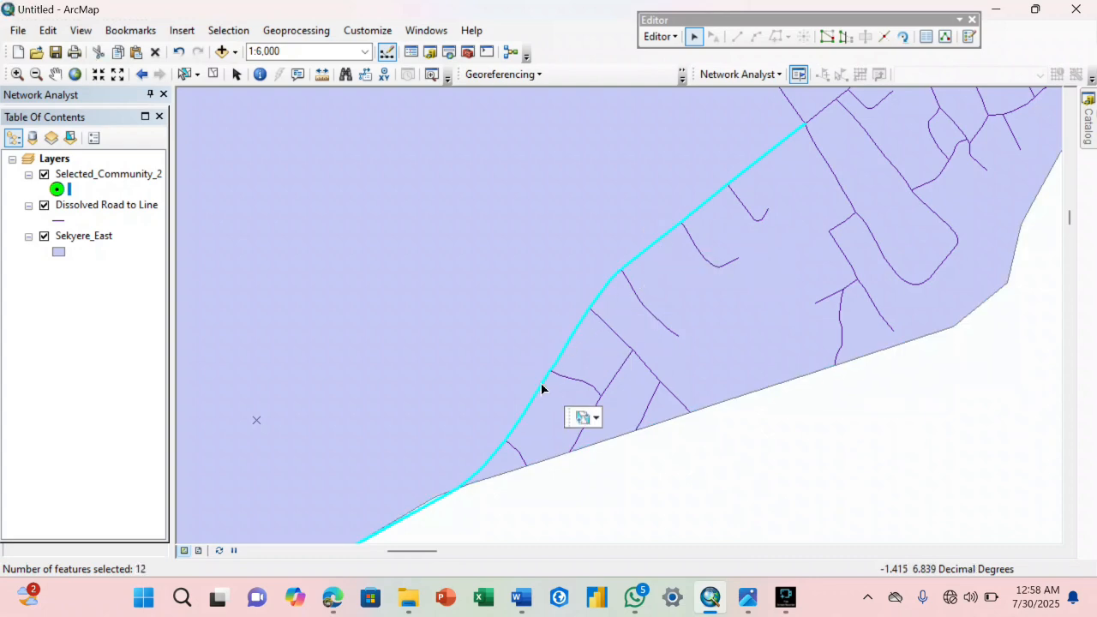
Add the main-road segments continuing northeast from the side-road junction to the selection, and deselect the hooked side road picked up by mistake.
{"action": "left_click", "coordinate": [55, 74]}
{"action": "left_click_drag", "start_coordinate": [784, 190], "coordinate": [584, 328]}
{"action": "left_click_drag", "start_coordinate": [808, 162], "coordinate": [515, 346]}
{"action": "left_click", "coordinate": [694, 36]}
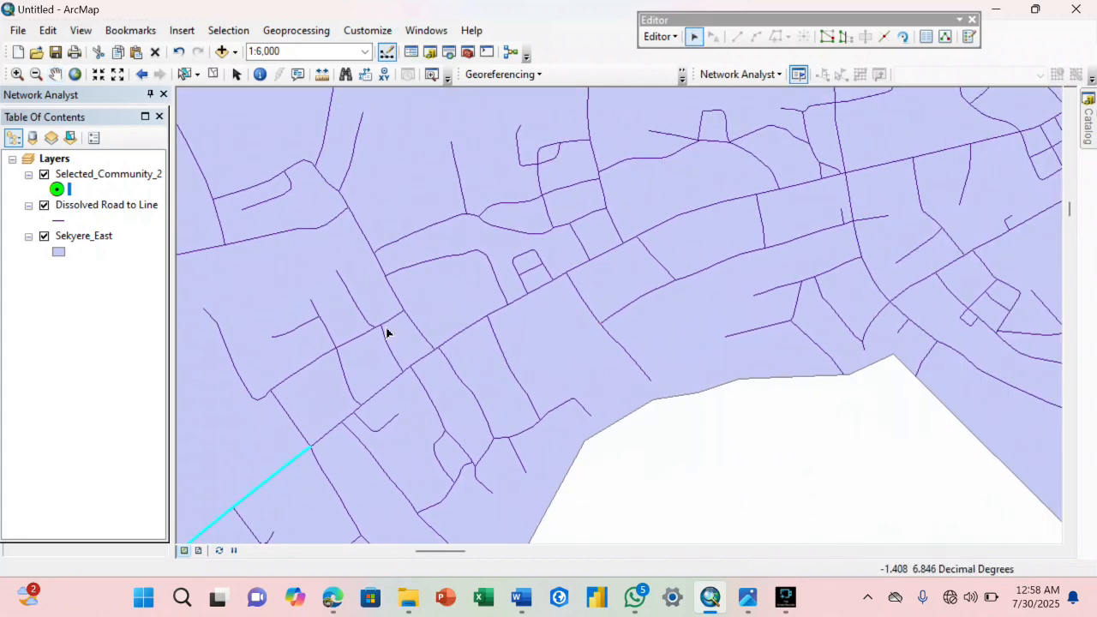
{"action": "left_click", "coordinate": [328, 436], "text": "shift"}
{"action": "left_click", "coordinate": [351, 417], "text": "shift"}
{"action": "left_click", "coordinate": [357, 412], "text": "shift"}
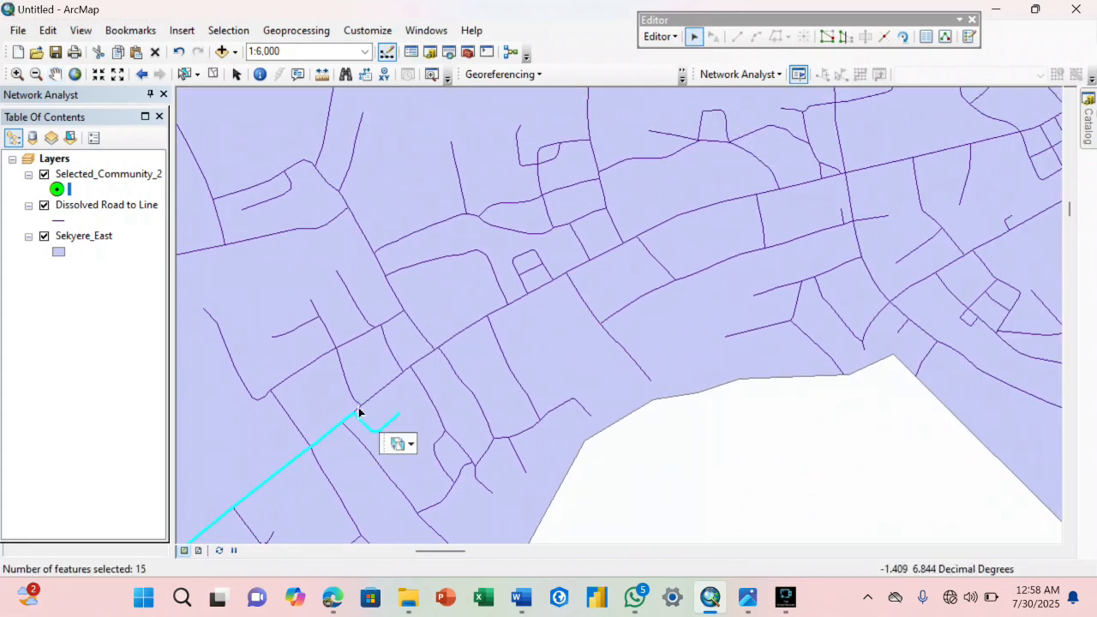
{"action": "left_click", "coordinate": [358, 407], "text": "shift"}
{"action": "left_click", "coordinate": [370, 399], "text": "shift"}
{"action": "left_click", "coordinate": [368, 430], "text": "shift"}
{"action": "left_click", "coordinate": [413, 363], "text": "shift"}
{"action": "left_click", "coordinate": [405, 367], "text": "shift"}
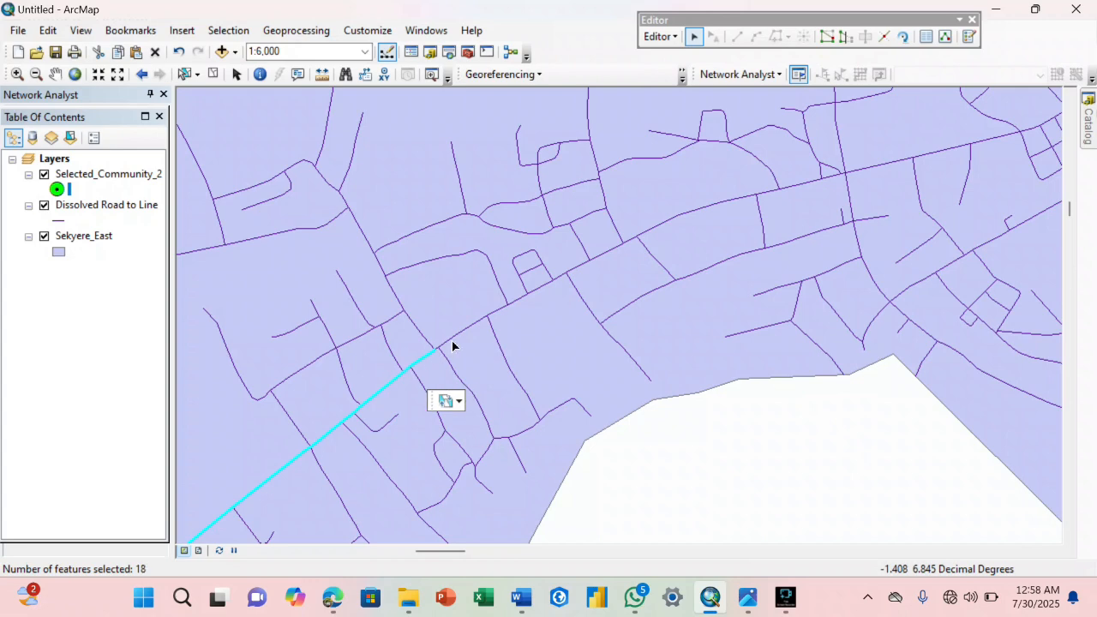
{"action": "left_click", "coordinate": [452, 341], "text": "shift"}
Add the next run of main-road segments northeast, past the small looped side street, to the selection.
{"action": "scroll", "coordinate": [437, 349], "scroll_direction": "up", "scroll_amount": 6}
{"action": "scroll", "coordinate": [388, 335], "scroll_direction": "down", "scroll_amount": 3}
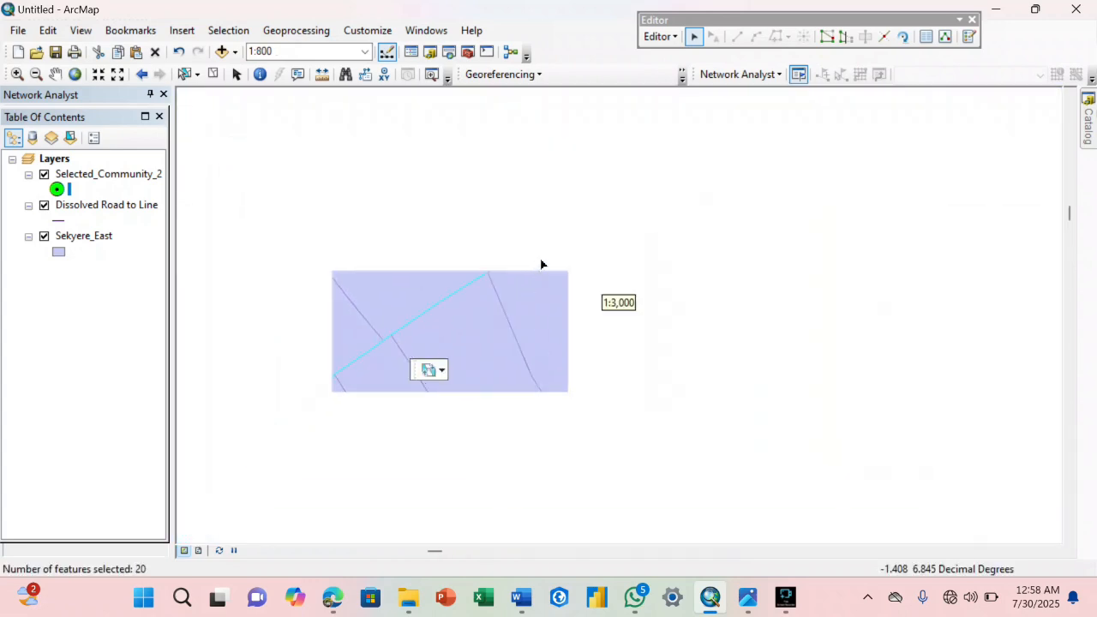
{"action": "left_click", "coordinate": [519, 252], "text": "shift"}
{"action": "left_click", "coordinate": [645, 192], "text": "shift"}
{"action": "left_click", "coordinate": [711, 146], "text": "shift"}
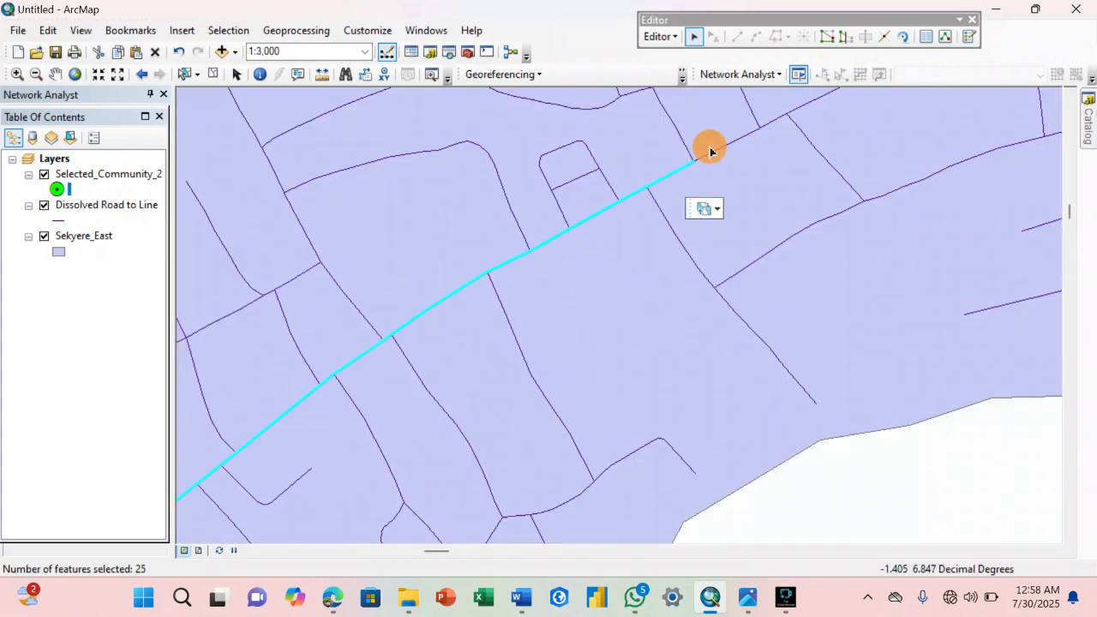
{"action": "left_click", "coordinate": [781, 121], "text": "shift"}
{"action": "left_click", "coordinate": [807, 107], "text": "shift"}
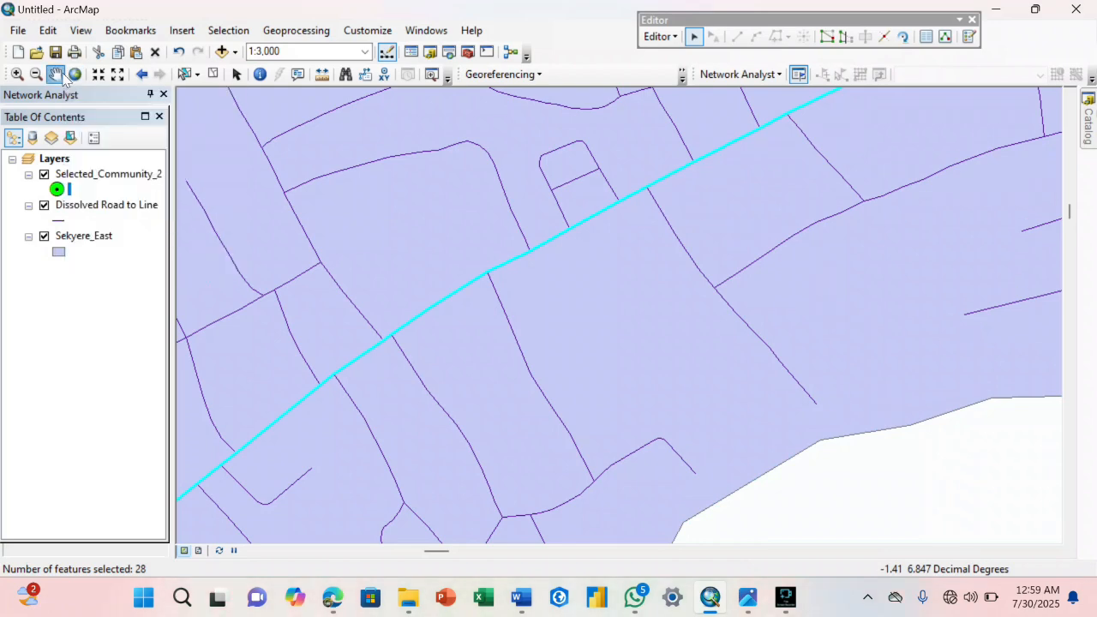
Add the main-road segments on both sides of the north-south crossroad southwest of Effiduase to the selection.
{"action": "key", "text": "Up"}
{"action": "key", "text": "Right"}
{"action": "key", "text": "Right"}
{"action": "key", "text": "Right"}
{"action": "left_click", "coordinate": [639, 182], "text": "shift"}
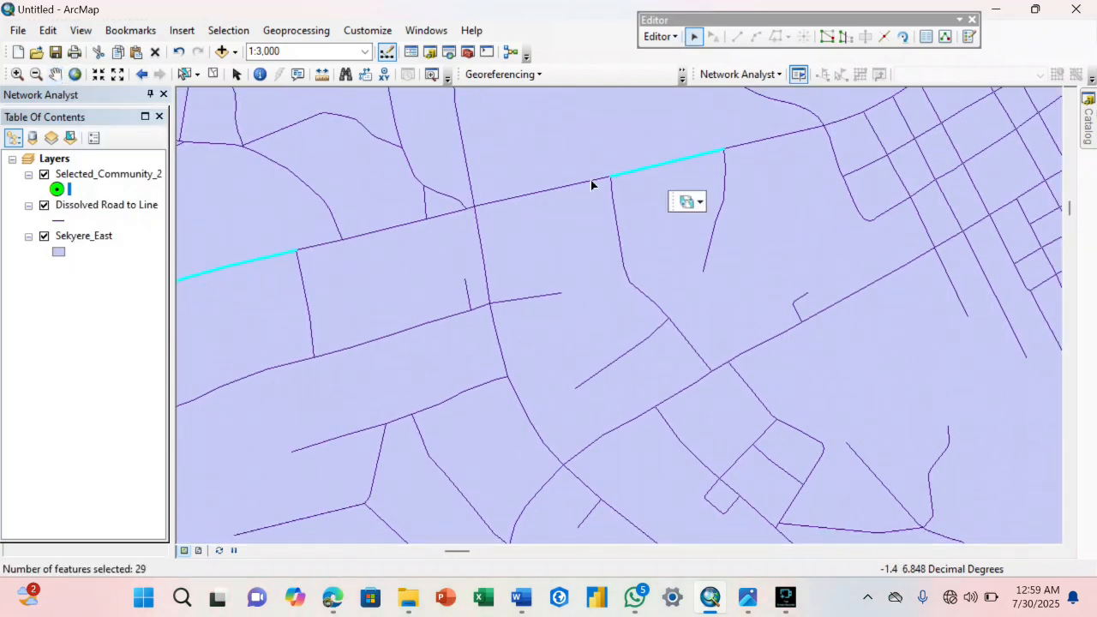
{"action": "left_click", "coordinate": [591, 187], "text": "shift"}
{"action": "left_click", "coordinate": [472, 212], "text": "shift"}
{"action": "left_click", "coordinate": [450, 218], "text": "shift"}
{"action": "left_click", "coordinate": [331, 243], "text": "shift"}
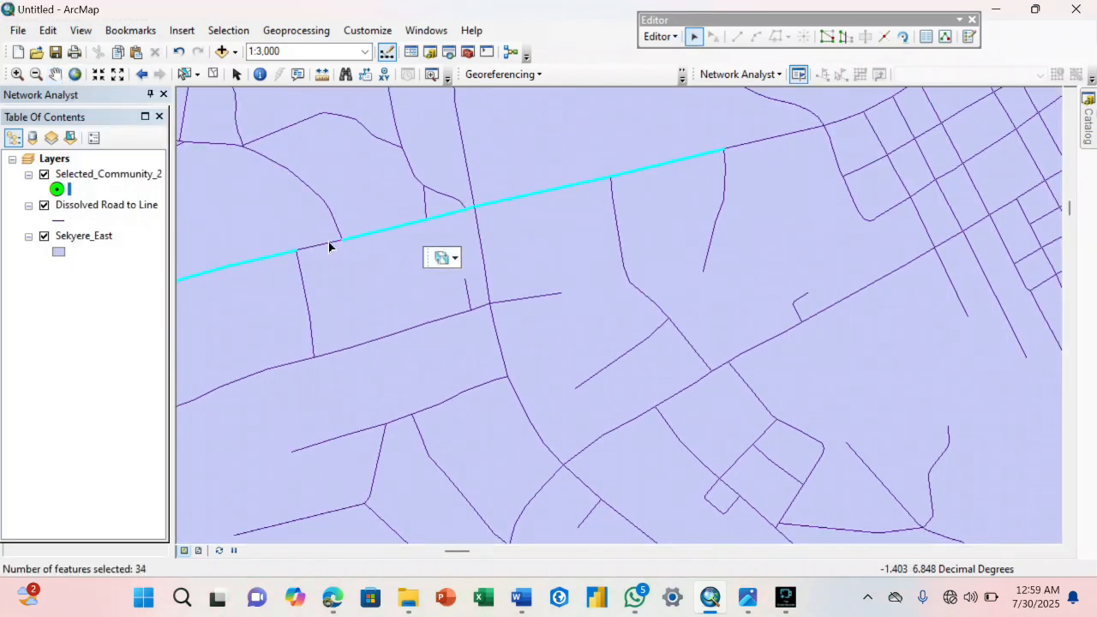
Extend the selection along the main road into the Effiduase street grid, up to the streets southwest of the community point.
{"action": "left_click", "coordinate": [55, 74]}
{"action": "left_click_drag", "start_coordinate": [720, 324], "coordinate": [502, 193]}
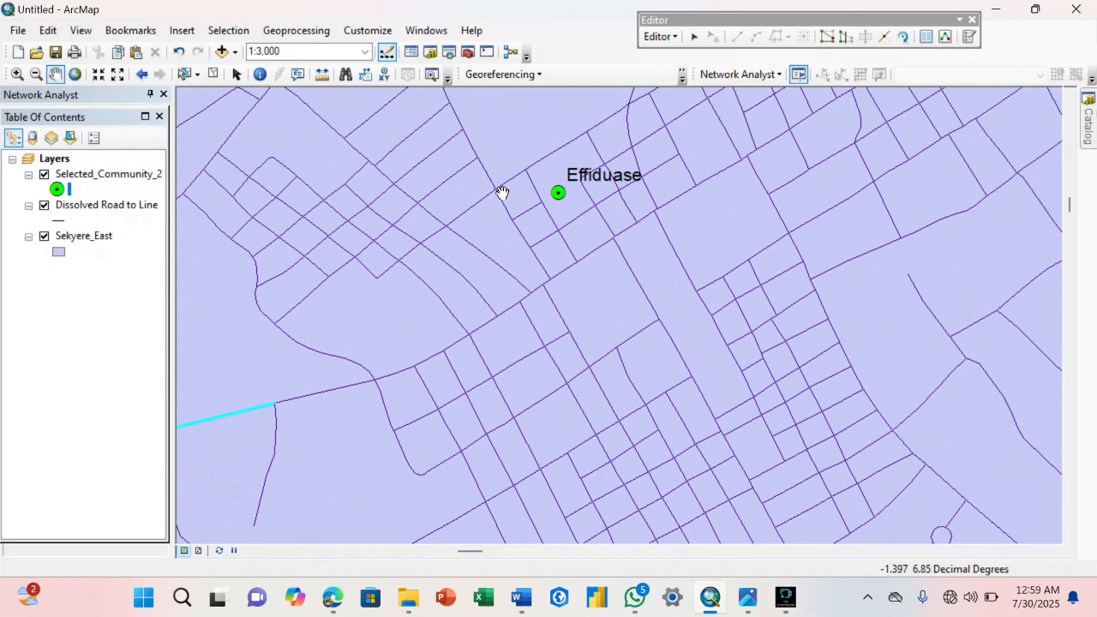
{"action": "left_click", "coordinate": [695, 36]}
{"action": "left_click", "coordinate": [365, 394], "text": "shift"}
{"action": "left_click", "coordinate": [429, 366], "text": "shift"}
{"action": "left_click", "coordinate": [470, 336], "text": "shift"}
{"action": "left_click", "coordinate": [512, 311], "text": "shift"}
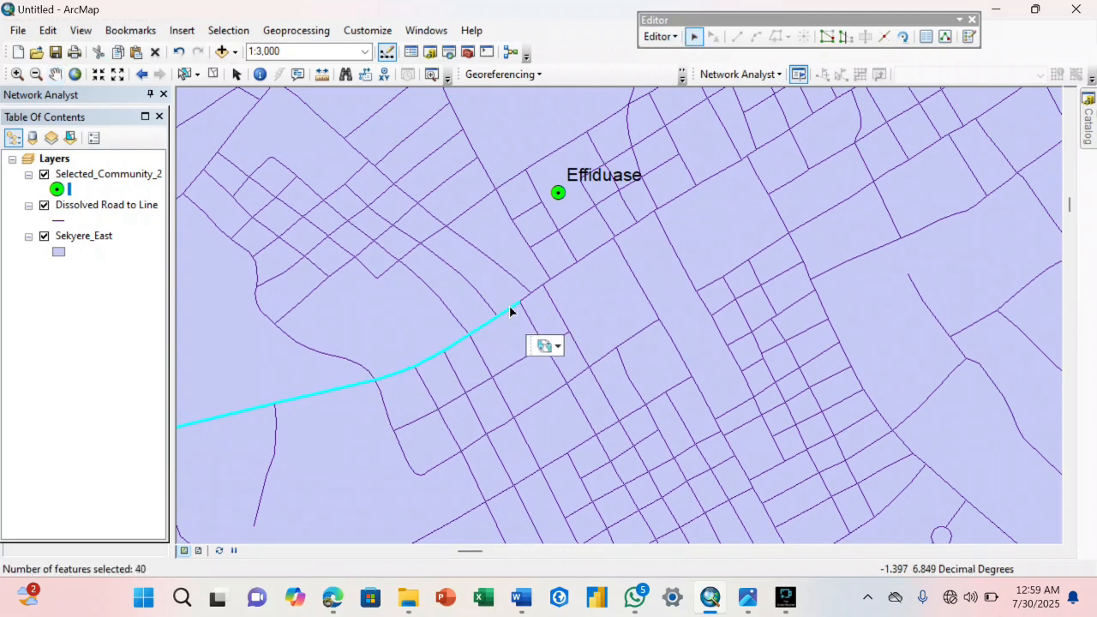
Add the main-road segments passing just south of the Effiduase point, up to the junction east of it, to the selection.
{"action": "left_click", "coordinate": [541, 291], "text": "shift"}
{"action": "left_click", "coordinate": [544, 276], "text": "shift"}
{"action": "left_click", "coordinate": [556, 275], "text": "shift"}
{"action": "left_click", "coordinate": [620, 233], "text": "shift"}
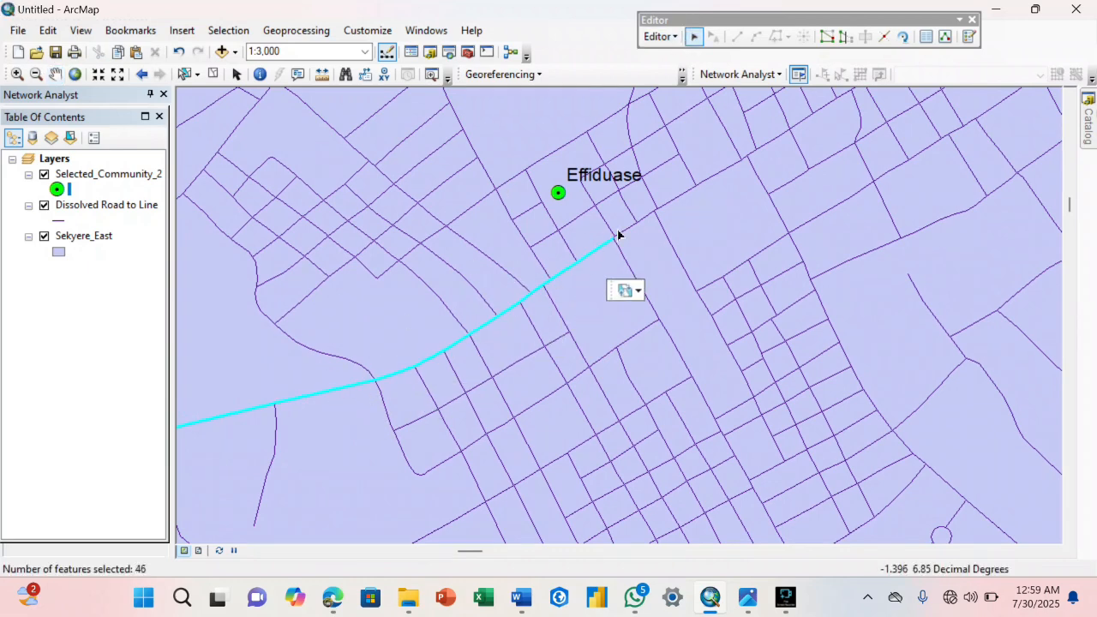
{"action": "left_click", "coordinate": [642, 226], "text": "shift"}
{"action": "left_click", "coordinate": [661, 211], "text": "shift"}
{"action": "left_click", "coordinate": [703, 184], "text": "shift"}
Check the road condition map for the route of the Good road from Effiduase toward Asokore.
{"action": "scroll", "coordinate": [705, 184], "scroll_direction": "up", "scroll_amount": 2}
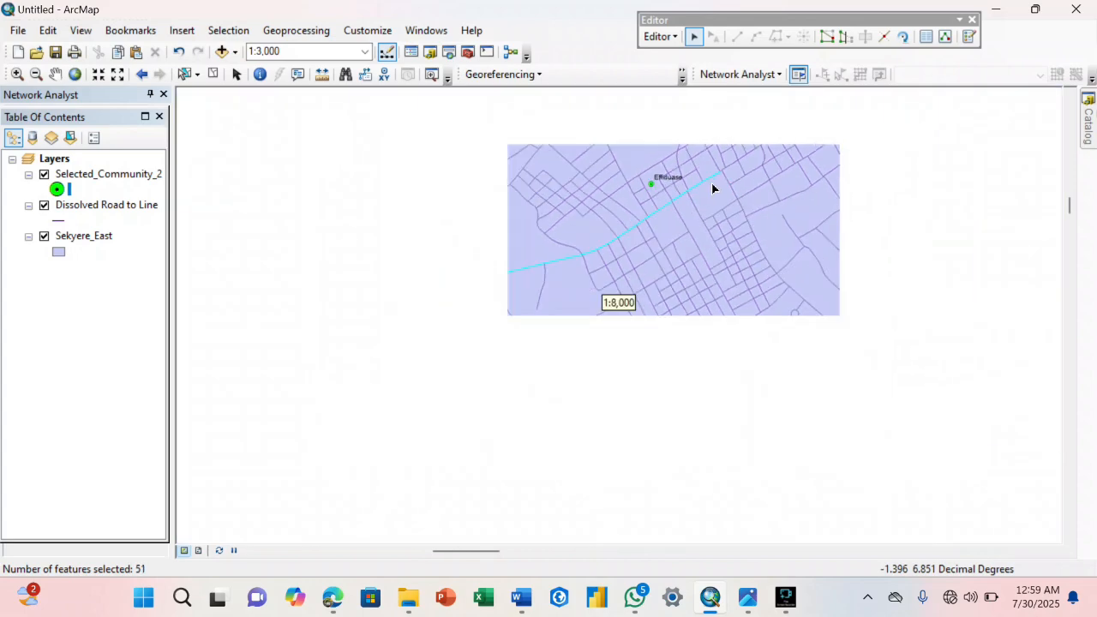
{"action": "left_click", "coordinate": [55, 73]}
{"action": "left_click_drag", "start_coordinate": [775, 355], "coordinate": [521, 270]}
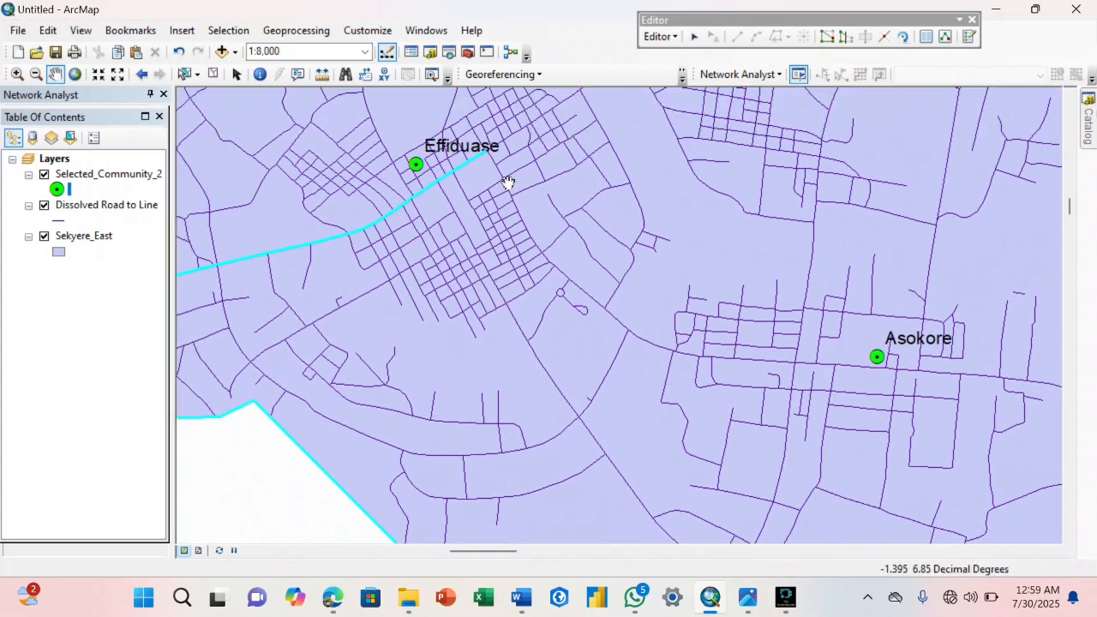
{"action": "mouse_move", "coordinate": [746, 598]}
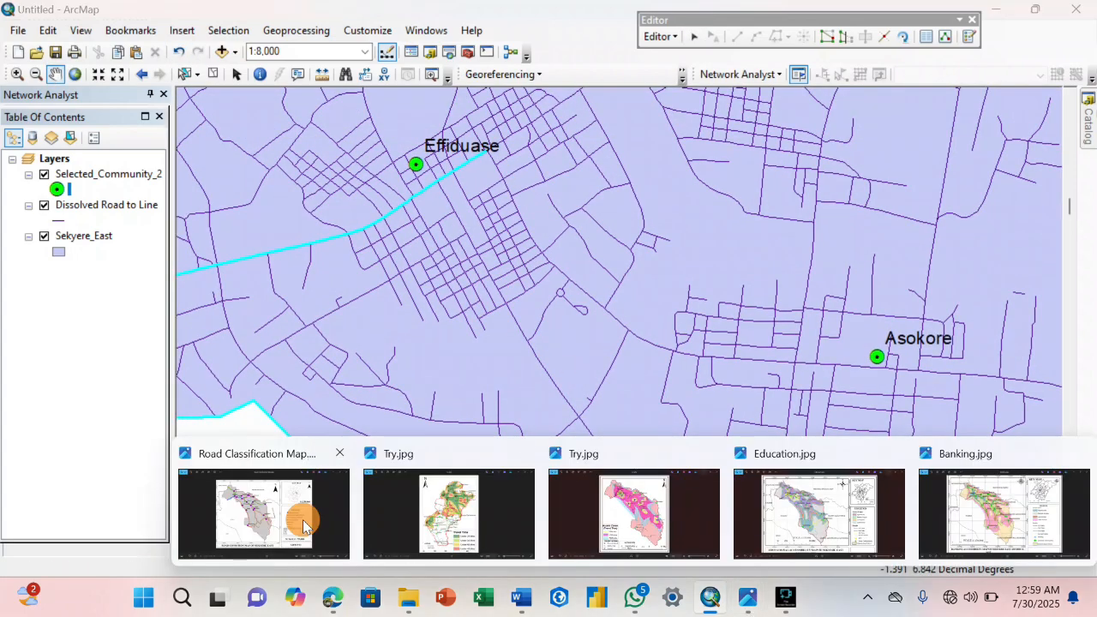
{"action": "left_click", "coordinate": [304, 515]}
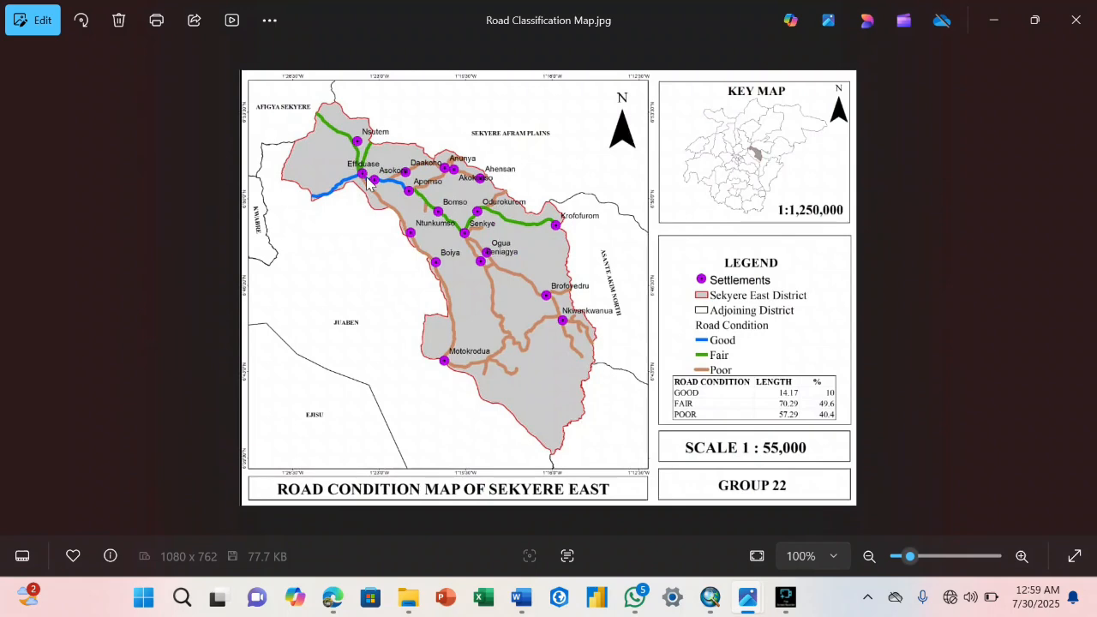
{"action": "left_click", "coordinate": [706, 598]}
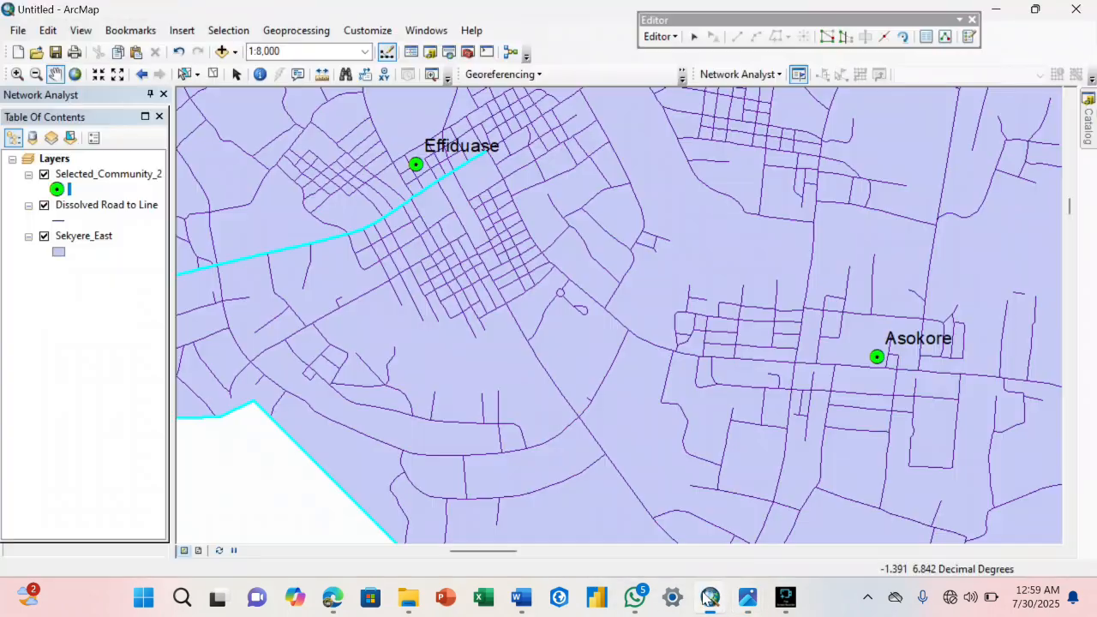
Add the first short segments of the road turning southeast from the junction east of Effiduase to the selection.
{"action": "left_click", "coordinate": [694, 36]}
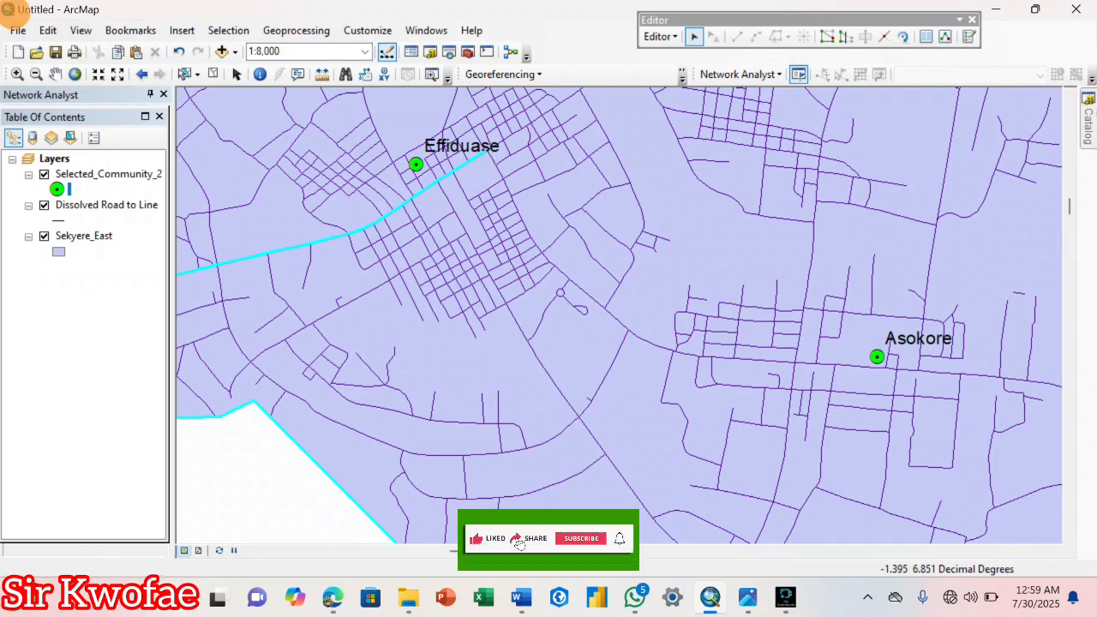
{"action": "left_click", "coordinate": [491, 159]}
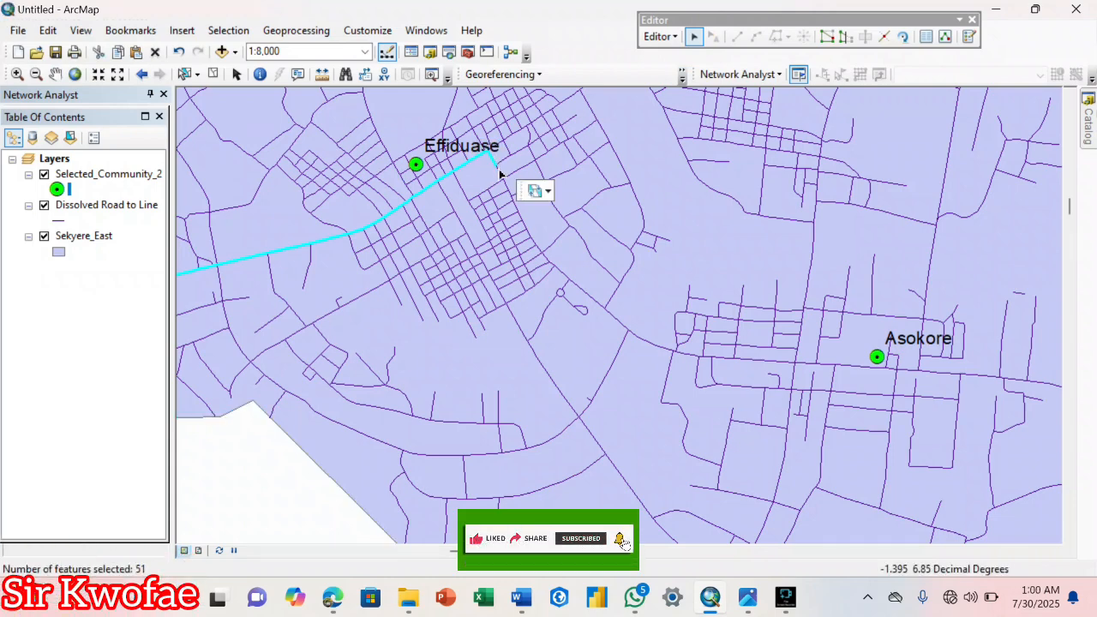
{"action": "left_click", "coordinate": [503, 178]}
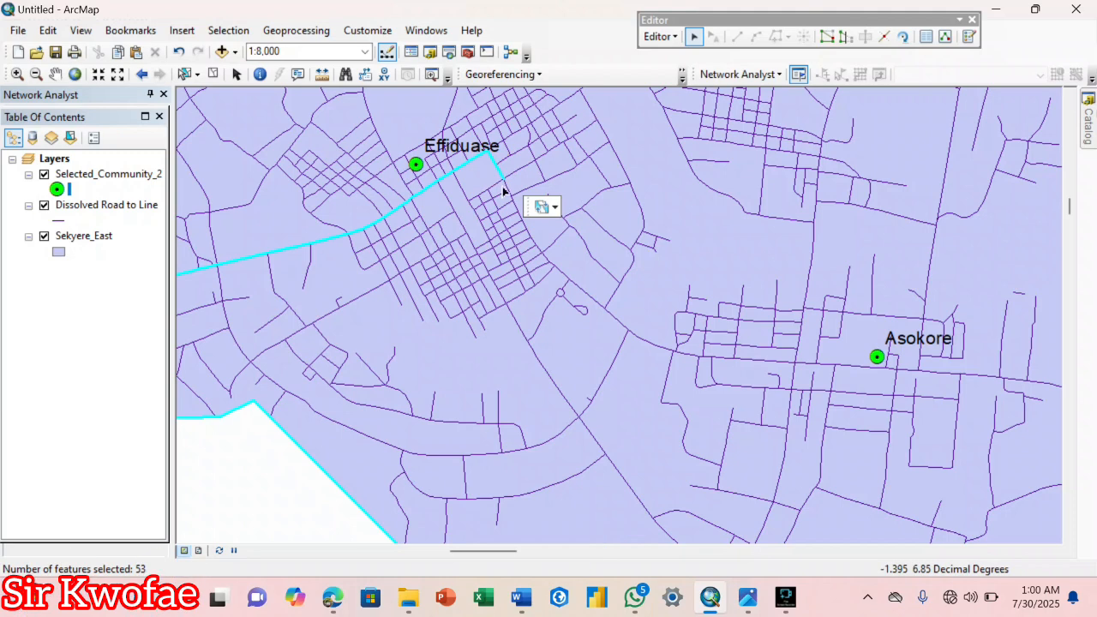
{"action": "left_click", "coordinate": [507, 193]}
{"action": "left_click", "coordinate": [512, 199]}
{"action": "scroll", "coordinate": [514, 195], "scroll_direction": "up", "scroll_amount": 3}
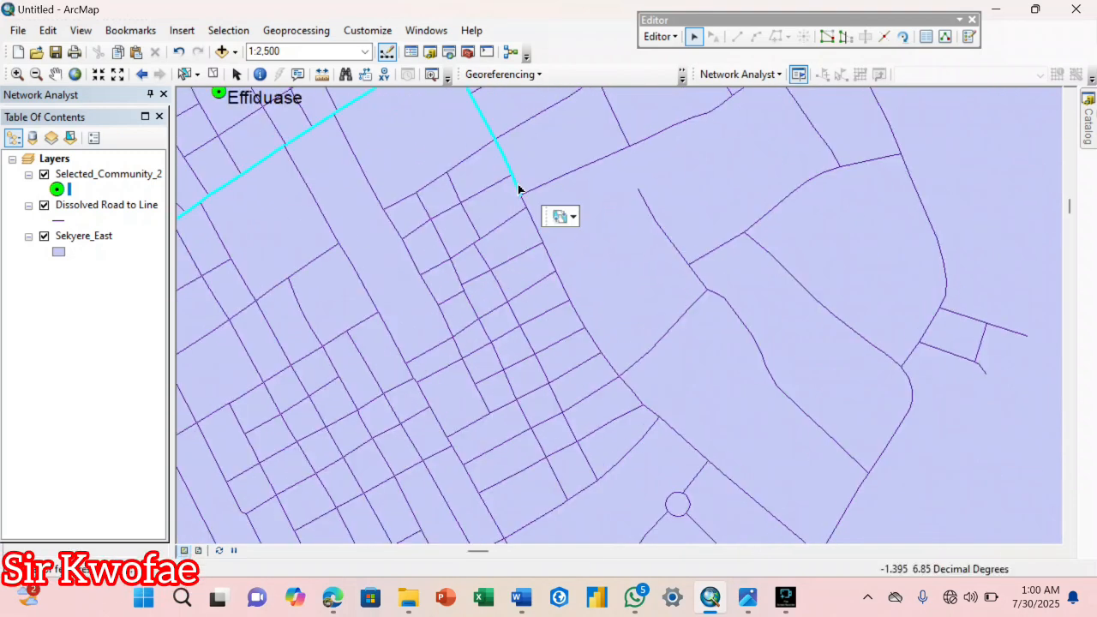
Add the segments continuing southeast along the eastern edge of Effiduase's street grid, past the small roundabout, to the selection.
{"action": "left_click", "coordinate": [532, 216], "text": "shift"}
{"action": "left_click", "coordinate": [553, 273], "text": "shift"}
{"action": "left_click", "coordinate": [579, 319], "text": "shift"}
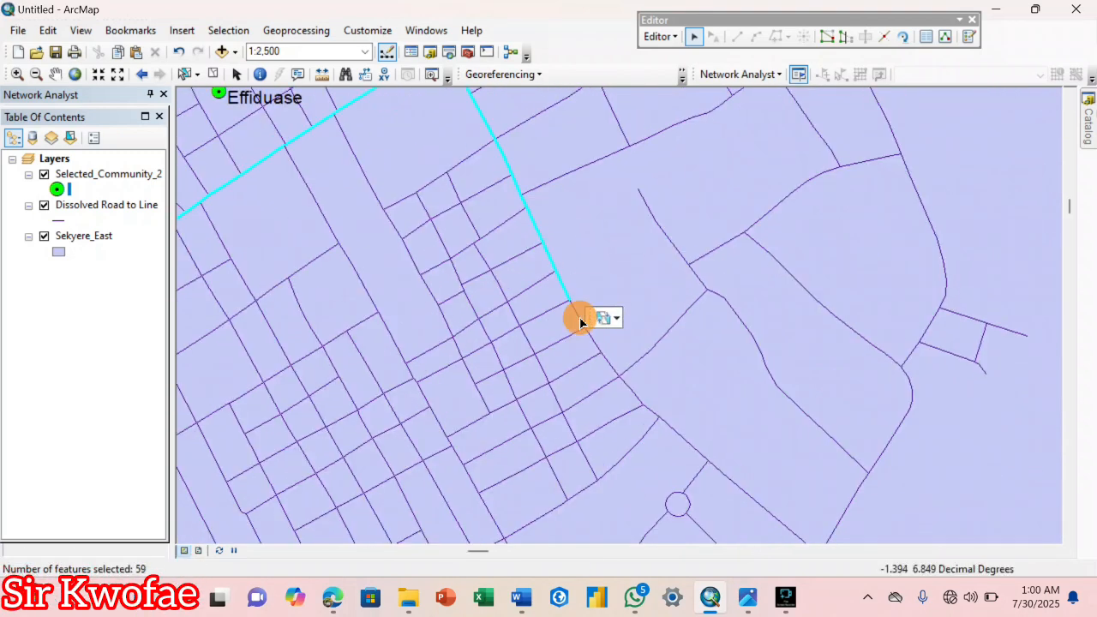
{"action": "left_click", "coordinate": [617, 370], "text": "shift"}
{"action": "left_click", "coordinate": [679, 437], "text": "shift"}
{"action": "left_click", "coordinate": [708, 463], "text": "shift"}
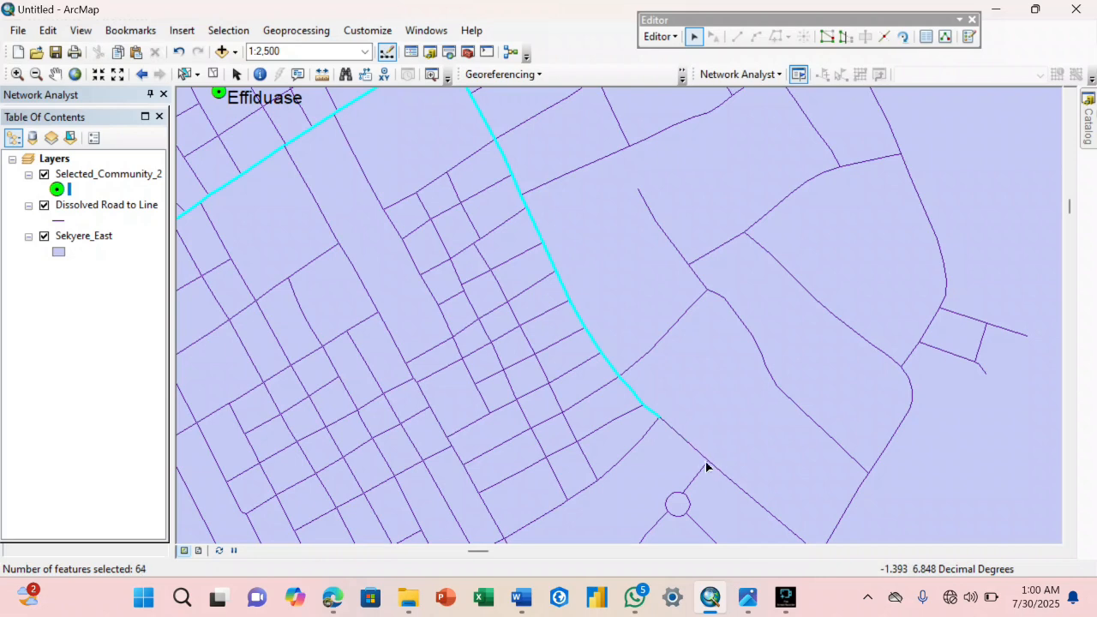
{"action": "left_click", "coordinate": [727, 480], "text": "shift"}
{"action": "left_click", "coordinate": [782, 521], "text": "shift"}
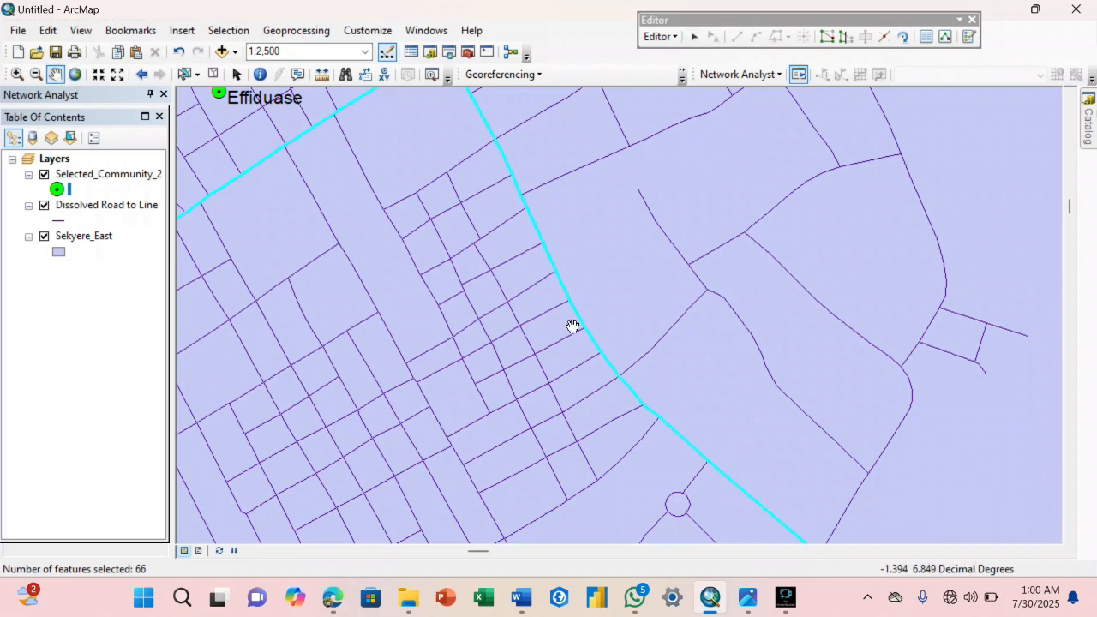
Add the road segments between Effiduase's southeastern edge and the first side streets west of Asokore to the selection.
{"action": "key", "text": "Right"}
{"action": "key", "text": "Down"}
{"action": "scroll", "coordinate": [637, 334], "scroll_direction": "down", "scroll_amount": 1}
{"action": "left_click", "coordinate": [518, 252], "text": "shift"}
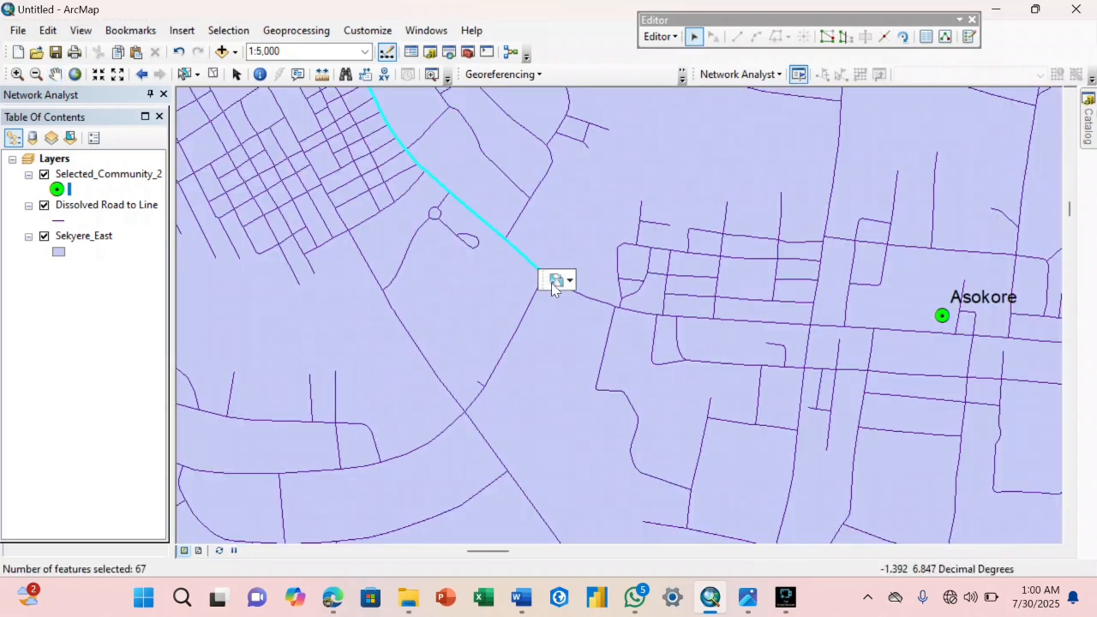
{"action": "left_click", "coordinate": [600, 300], "text": "shift"}
{"action": "left_click", "coordinate": [657, 316], "text": "shift"}
Add the skipped short segment and the next segments eastward along Asokore's first side streets to the selection.
{"action": "scroll", "coordinate": [626, 313], "scroll_direction": "up", "scroll_amount": 3}
{"action": "left_click", "coordinate": [523, 266], "text": "shift"}
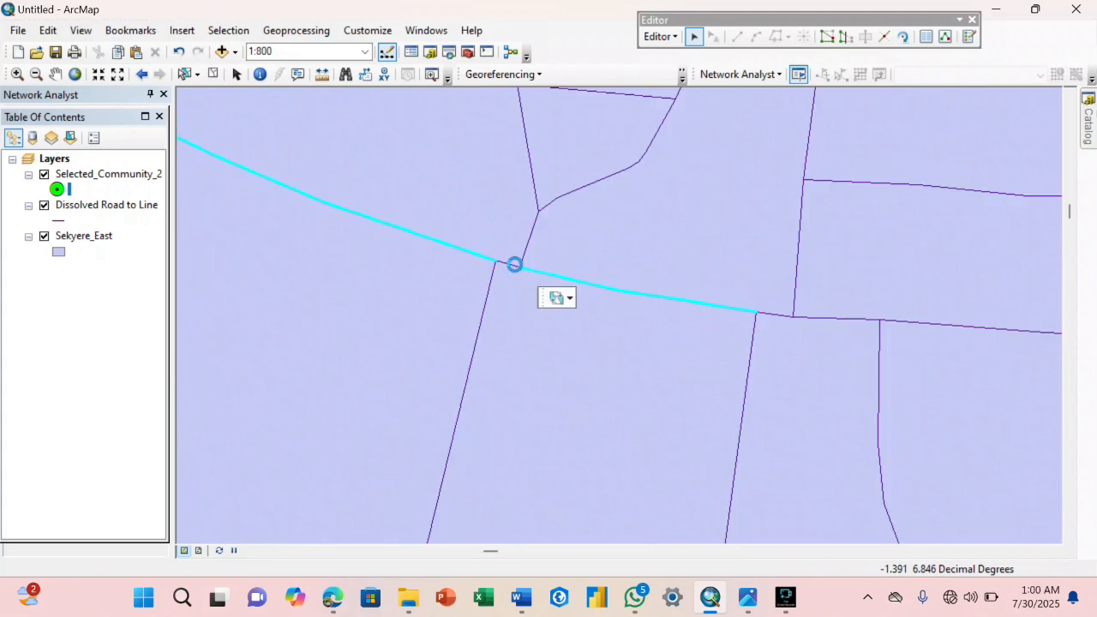
{"action": "left_click", "coordinate": [797, 317], "text": "shift"}
{"action": "left_click", "coordinate": [874, 321], "text": "shift"}
{"action": "left_click", "coordinate": [937, 322], "text": "shift"}
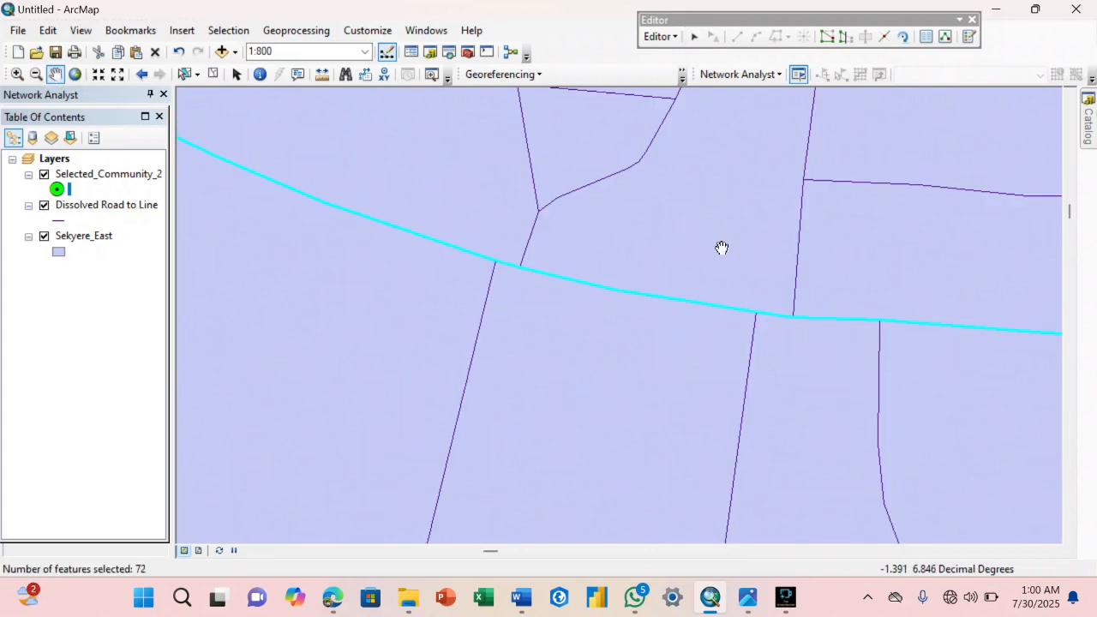
Add the main-road segments up to and just beyond the large crossroad west of the Asokore point to the selection.
{"action": "key", "text": "Right"}
{"action": "key", "text": "Right"}
{"action": "left_click", "coordinate": [615, 323], "text": "shift"}
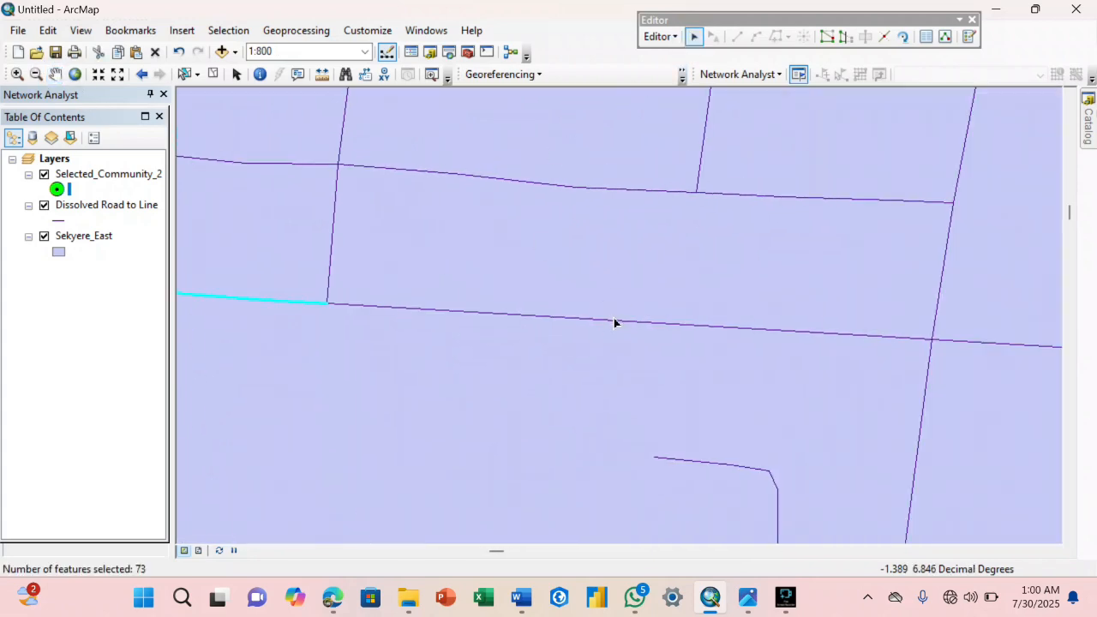
{"action": "left_click", "coordinate": [985, 341], "text": "shift"}
Add the main-road segments running past the south side of the Asokore point to the selection.
{"action": "scroll", "coordinate": [929, 349], "scroll_direction": "down", "scroll_amount": 2}
{"action": "left_click", "coordinate": [55, 73]}
{"action": "left_click_drag", "start_coordinate": [895, 315], "coordinate": [173, 266]}
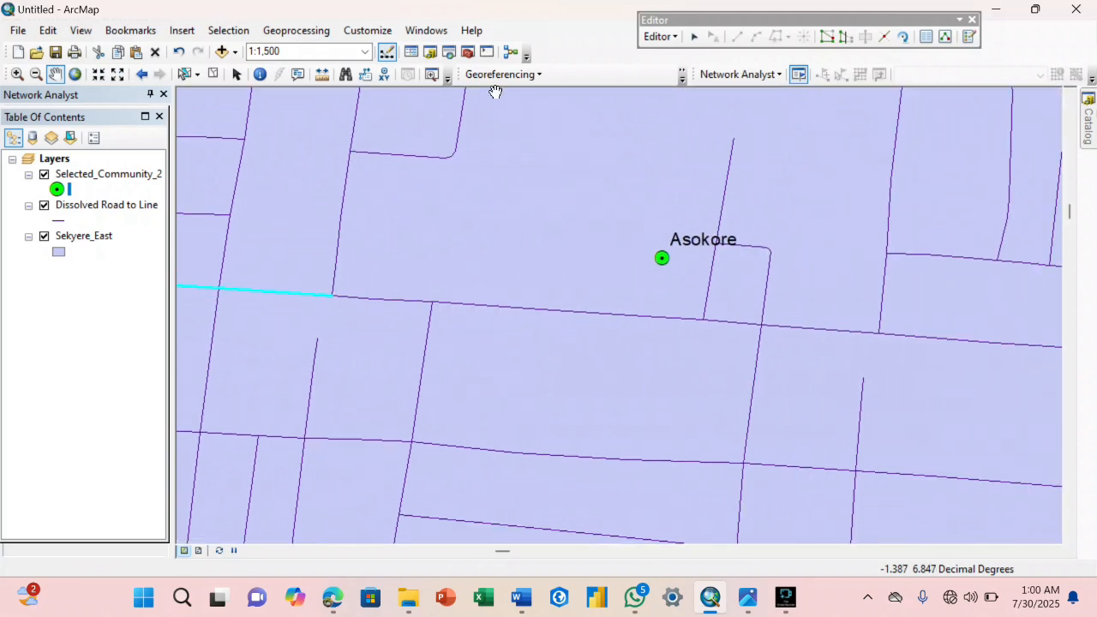
{"action": "left_click", "coordinate": [695, 36]}
{"action": "left_click", "coordinate": [400, 301], "text": "shift"}
{"action": "left_click", "coordinate": [461, 305], "text": "shift"}
{"action": "left_click", "coordinate": [729, 321], "text": "shift"}
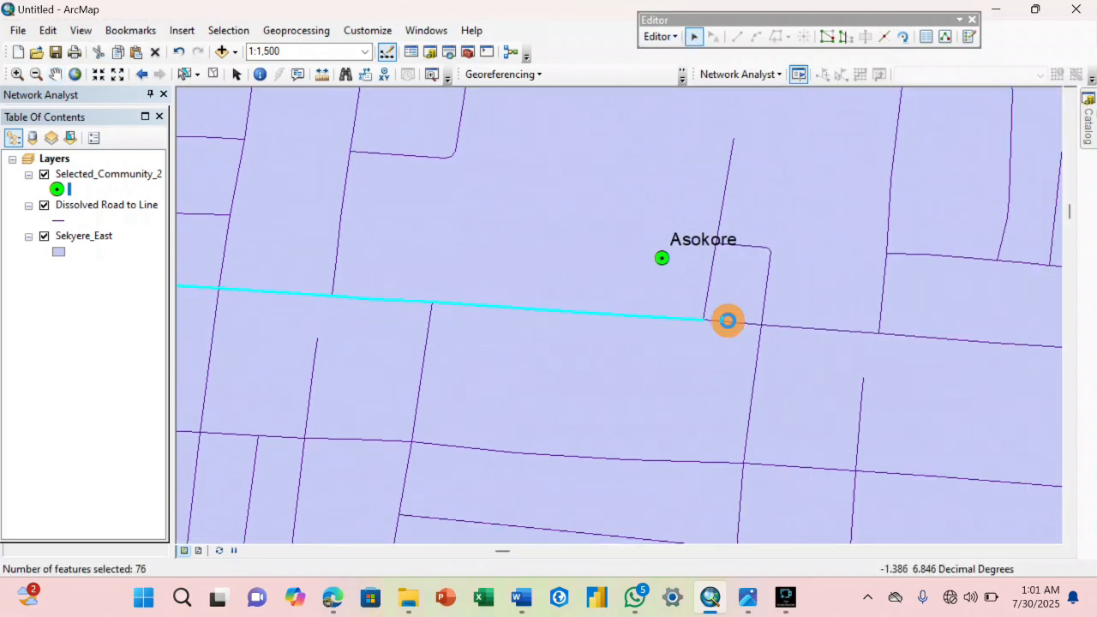
{"action": "left_click", "coordinate": [788, 327], "text": "shift"}
{"action": "left_click", "coordinate": [935, 337], "text": "shift"}
Add the main-road segments east of Asokore, including the skipped ones between side streets and the curve beyond, to the selection.
{"action": "scroll", "coordinate": [936, 337], "scroll_direction": "down", "scroll_amount": 1}
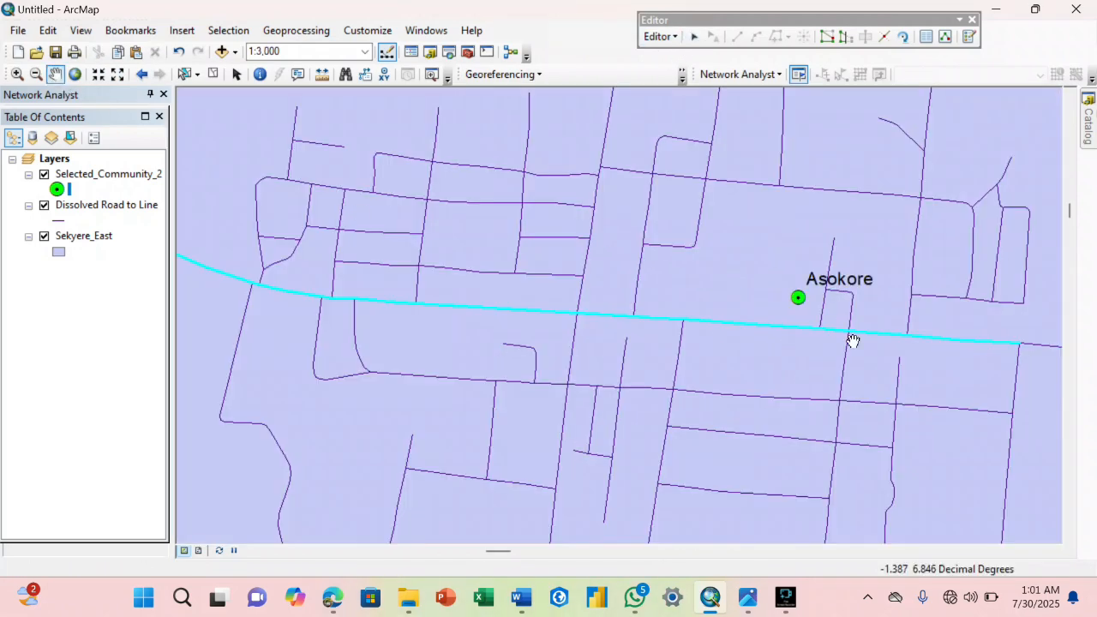
{"action": "left_click_drag", "start_coordinate": [853, 338], "coordinate": [196, 243]}
{"action": "left_click", "coordinate": [687, 299], "text": "shift"}
{"action": "left_click", "coordinate": [515, 262], "text": "shift"}
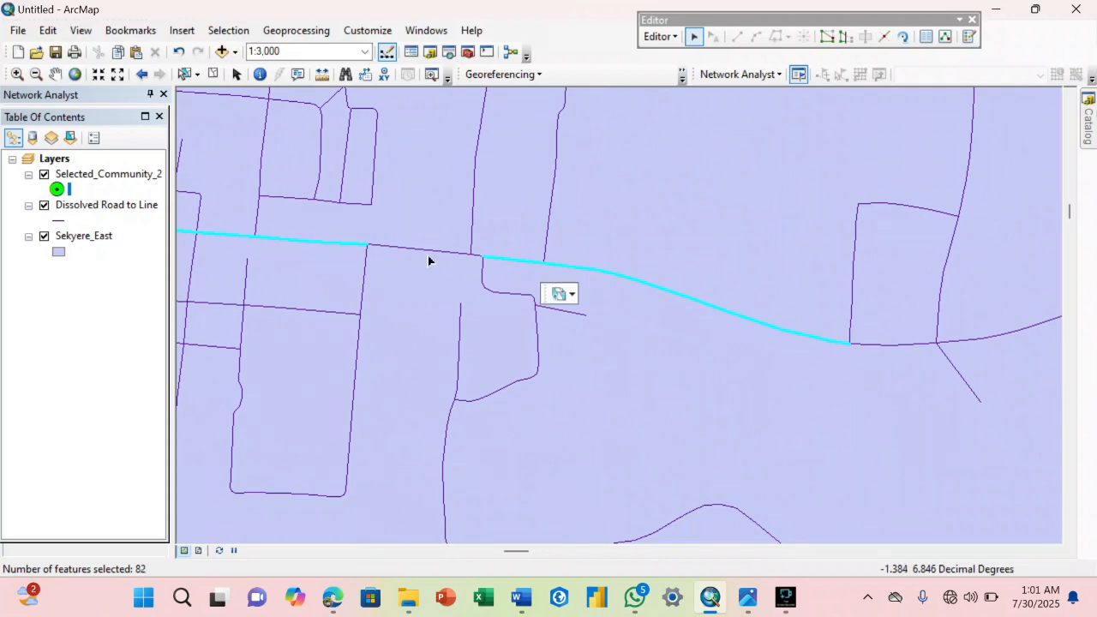
{"action": "left_click", "coordinate": [423, 252], "text": "shift"}
{"action": "left_click", "coordinate": [477, 257], "text": "shift"}
{"action": "left_click", "coordinate": [972, 338], "text": "shift"}
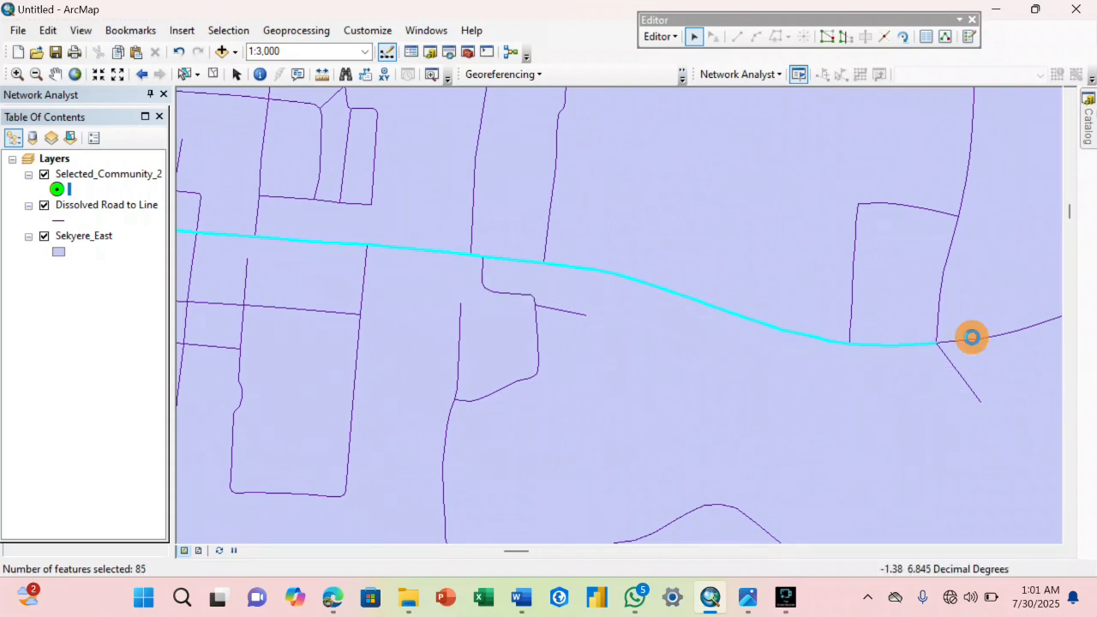
Add the segment leading to the fork east of Asokore and the two segments on the southeastern bend to the selection.
{"action": "left_click", "coordinate": [55, 74]}
{"action": "left_click_drag", "start_coordinate": [892, 310], "coordinate": [505, 287]}
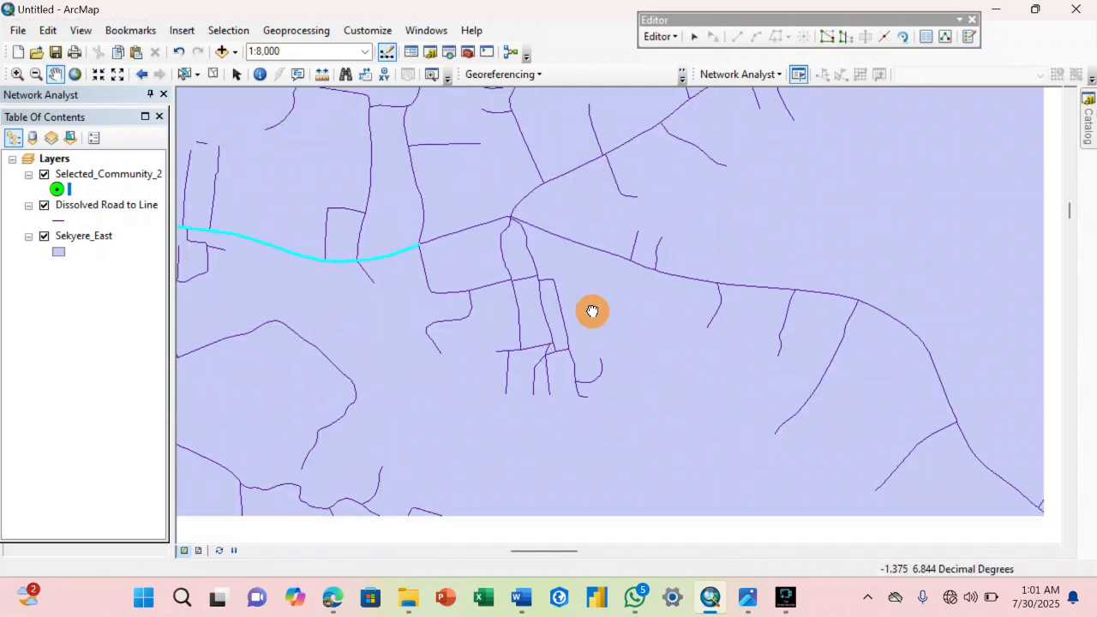
{"action": "scroll", "coordinate": [591, 312], "scroll_direction": "up", "scroll_amount": 1}
{"action": "left_click", "coordinate": [695, 36]}
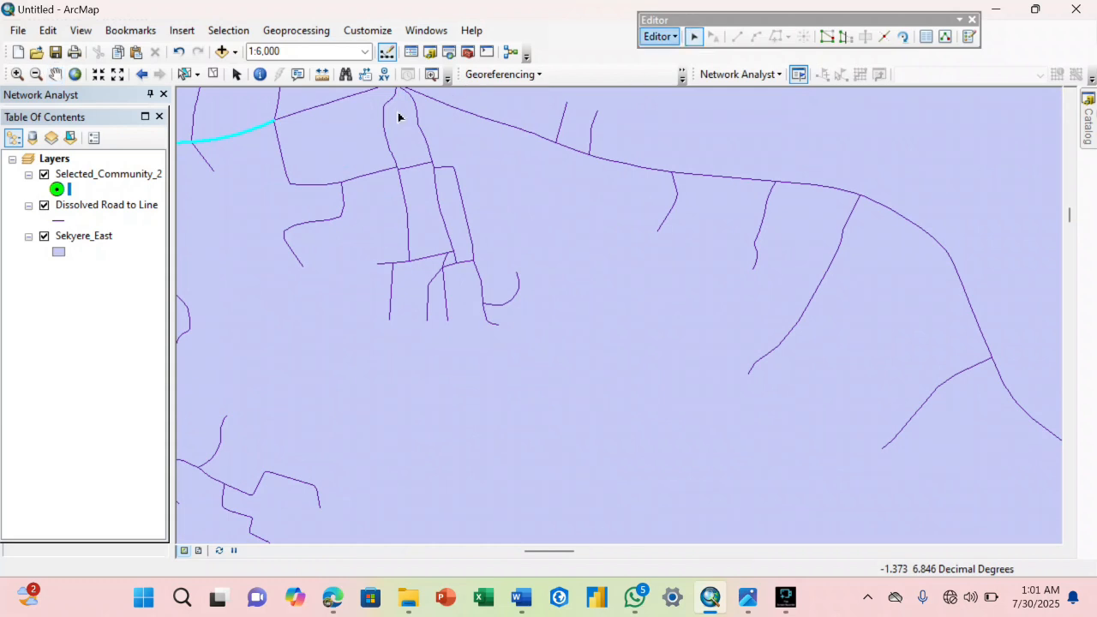
{"action": "left_click", "coordinate": [364, 93], "text": "shift"}
{"action": "left_click", "coordinate": [1011, 397], "text": "shift"}
{"action": "left_click", "coordinate": [986, 343], "text": "shift"}
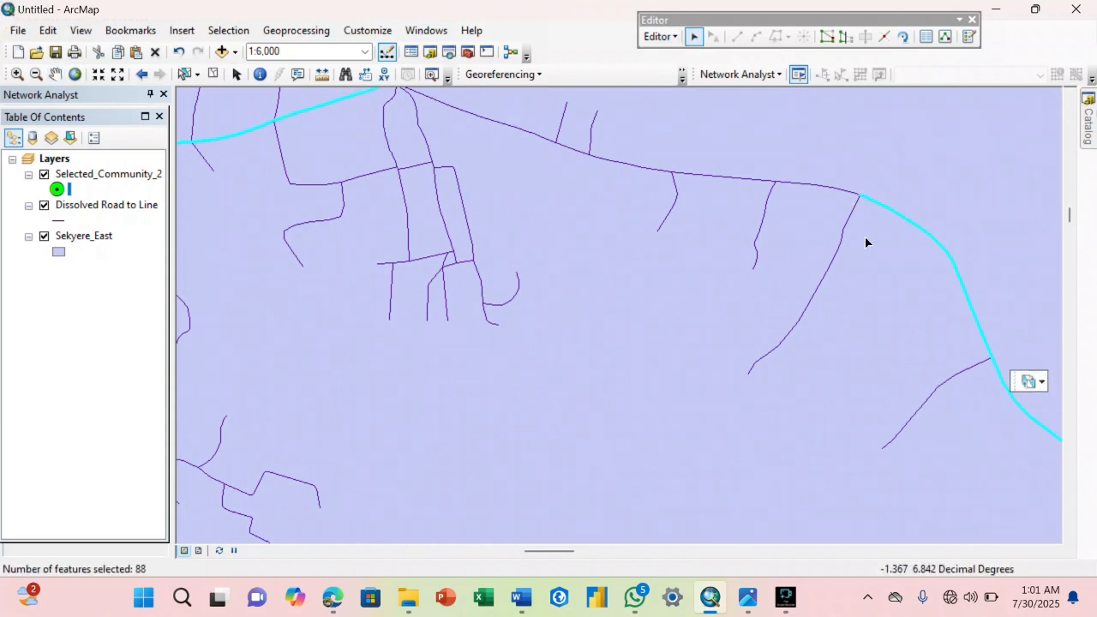
Add the unselected main-road segments between the western junction and the southeastern bend, including the short piece between the two northern spurs, to the selection.
{"action": "left_click", "coordinate": [845, 194], "text": "shift"}
{"action": "left_click", "coordinate": [752, 181], "text": "shift"}
{"action": "left_click", "coordinate": [636, 168], "text": "shift"}
{"action": "left_click", "coordinate": [579, 153], "text": "shift"}
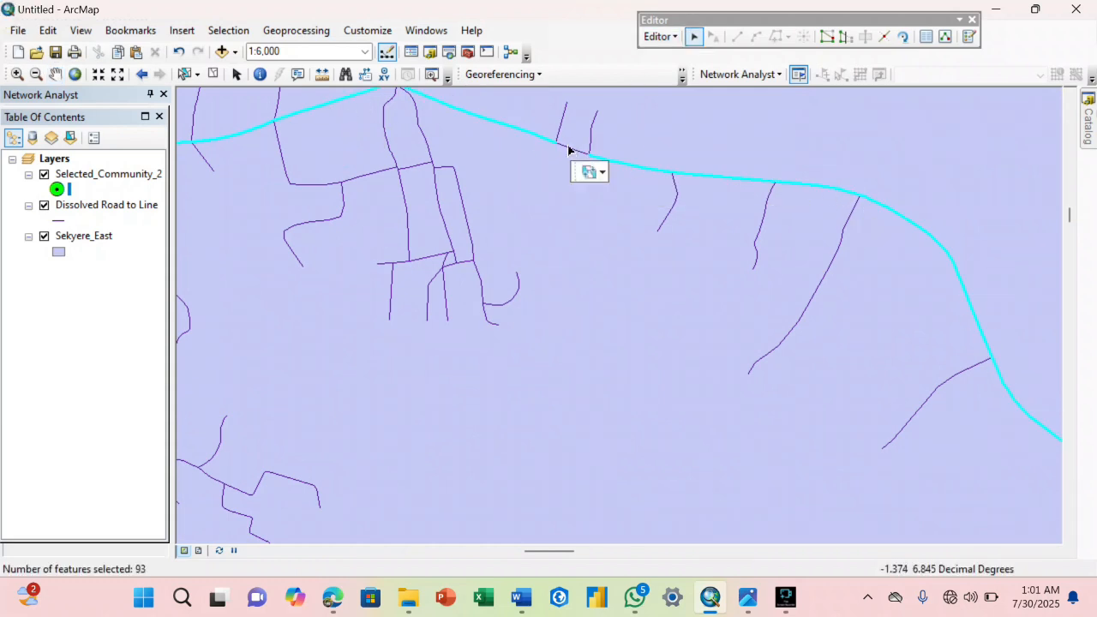
{"action": "left_click", "coordinate": [573, 152], "text": "shift"}
Add the main-road segment ending at the junction beside the Apemso point to the selection.
{"action": "left_click", "coordinate": [55, 76]}
{"action": "left_click_drag", "start_coordinate": [374, 184], "coordinate": [473, 355]}
{"action": "left_click_drag", "start_coordinate": [754, 343], "coordinate": [536, 239]}
{"action": "left_click_drag", "start_coordinate": [908, 506], "coordinate": [545, 318]}
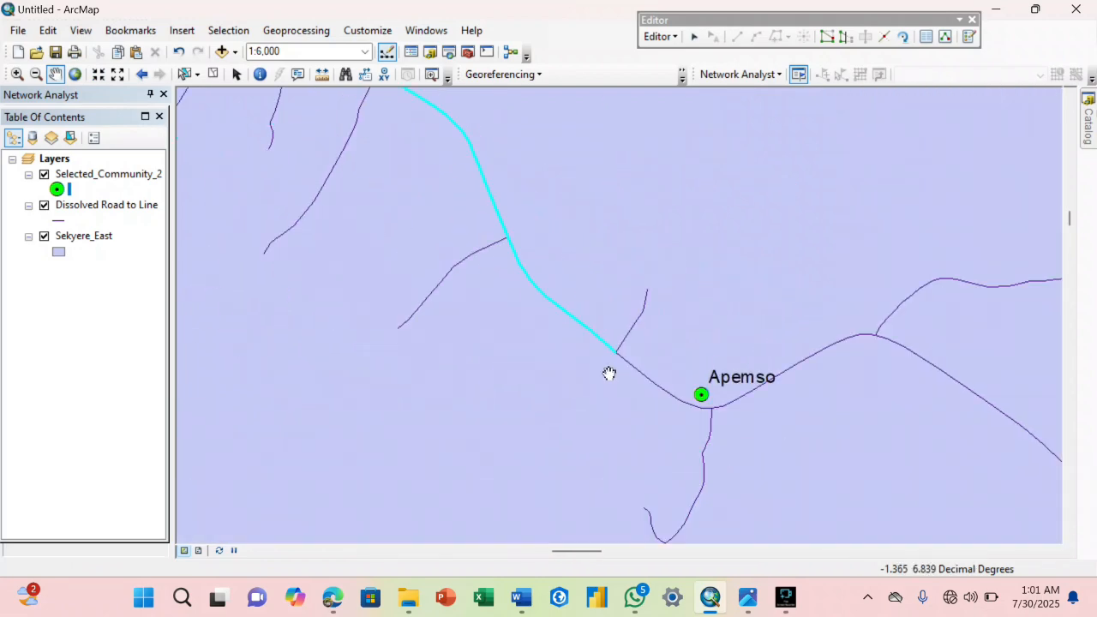
{"action": "left_click_drag", "start_coordinate": [610, 374], "coordinate": [521, 294]}
{"action": "left_click", "coordinate": [694, 38]}
{"action": "left_click", "coordinate": [576, 313], "text": "shift"}
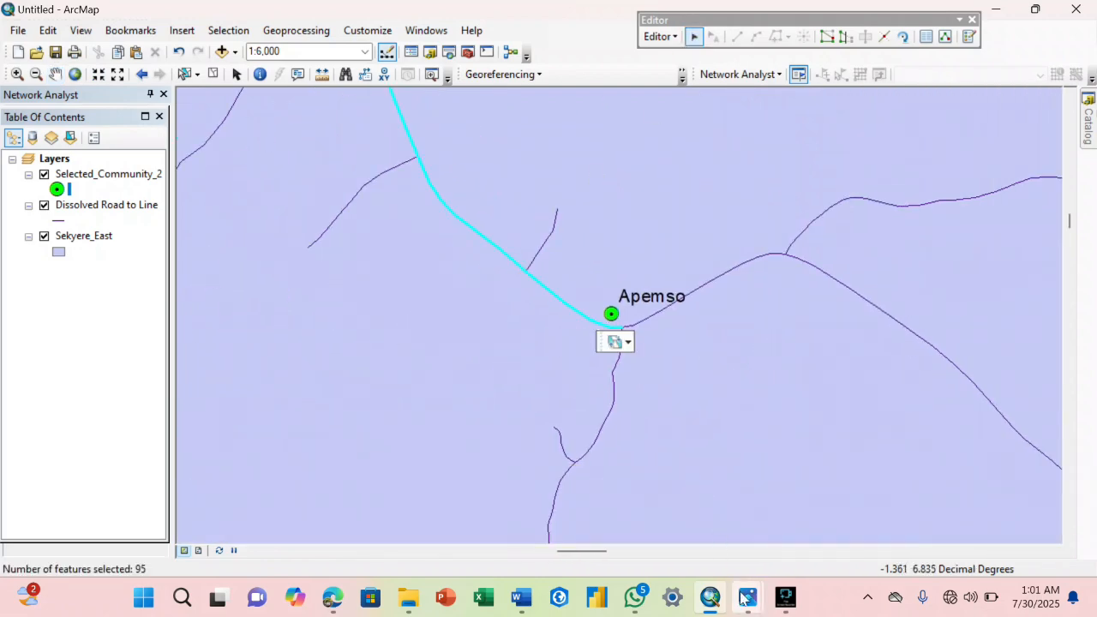
Open the attribute table of the Dissolved Road to Line layer and show only the selected records.
{"action": "mouse_move", "coordinate": [748, 598]}
{"action": "mouse_move", "coordinate": [313, 513]}
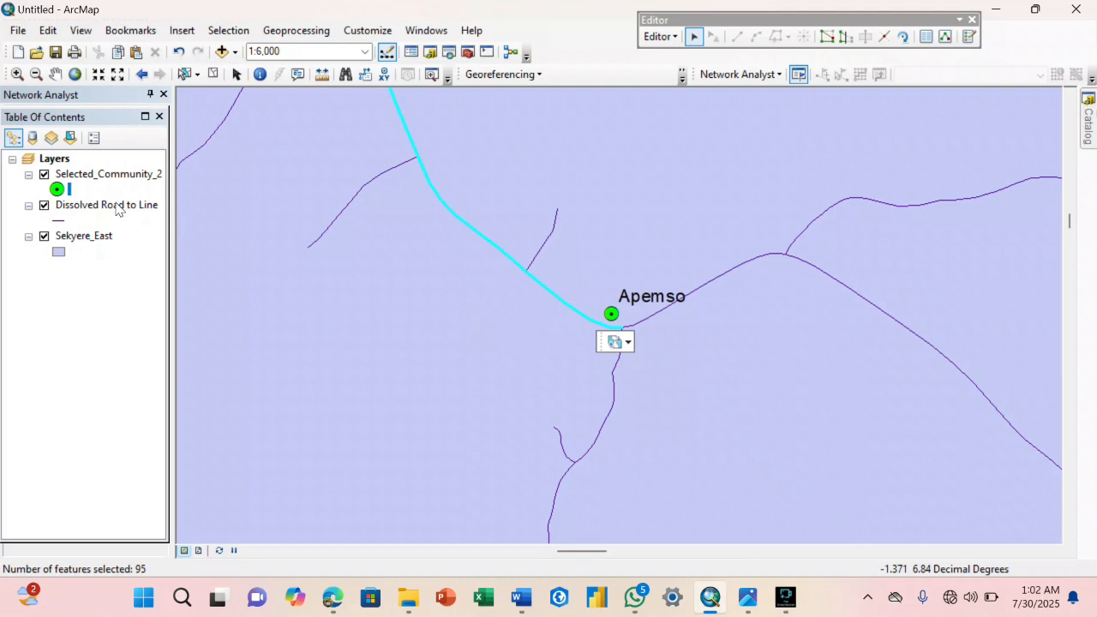
{"action": "right_click", "coordinate": [118, 209]}
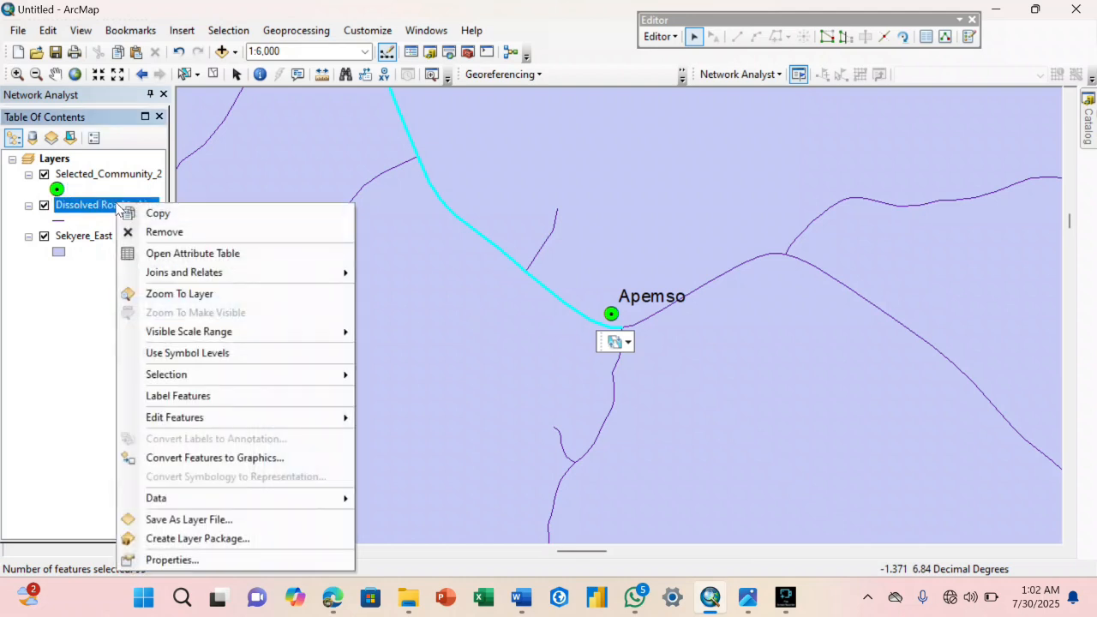
{"action": "left_click", "coordinate": [137, 253]}
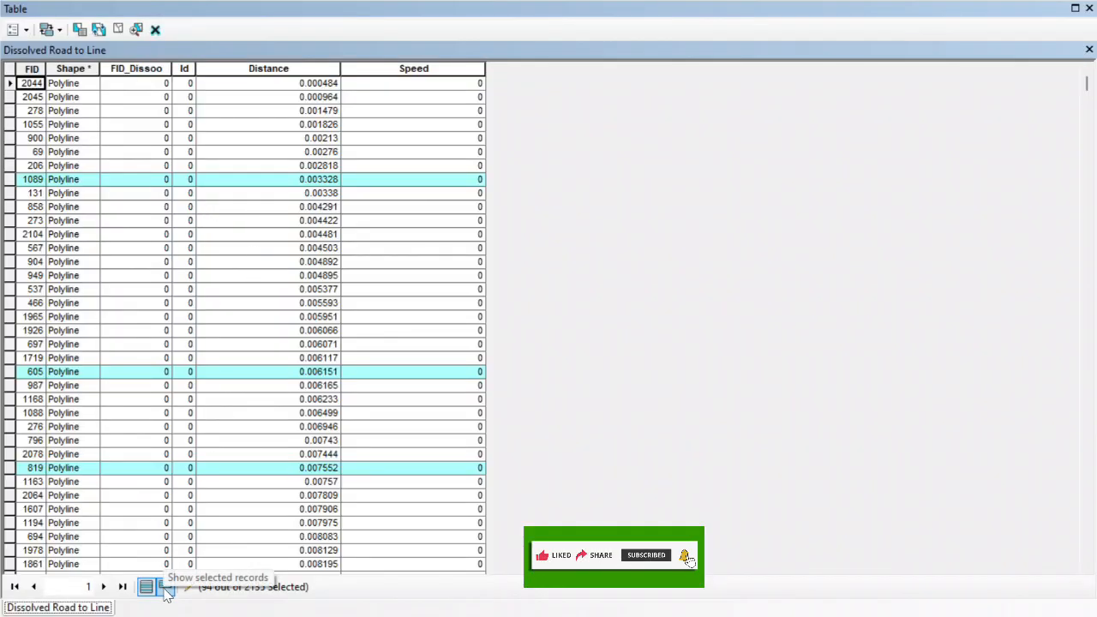
{"action": "left_click", "coordinate": [165, 588]}
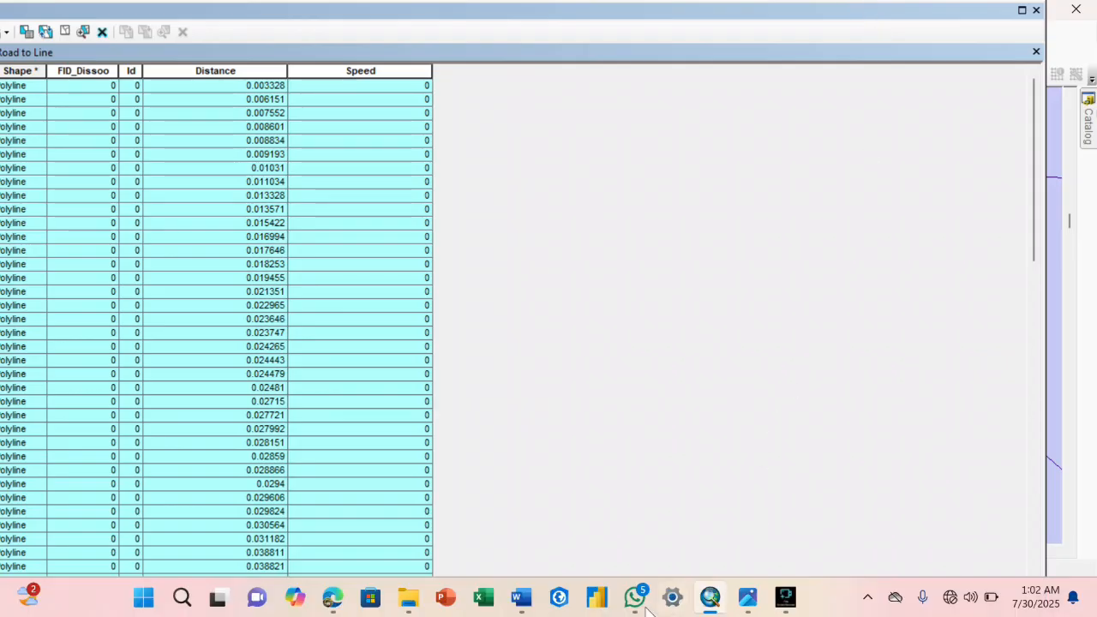
Switch to the Word document and examine the average speed and waiting time given for the First Class Road class.
{"action": "mouse_move", "coordinate": [581, 604]}
{"action": "left_click", "coordinate": [529, 608]}
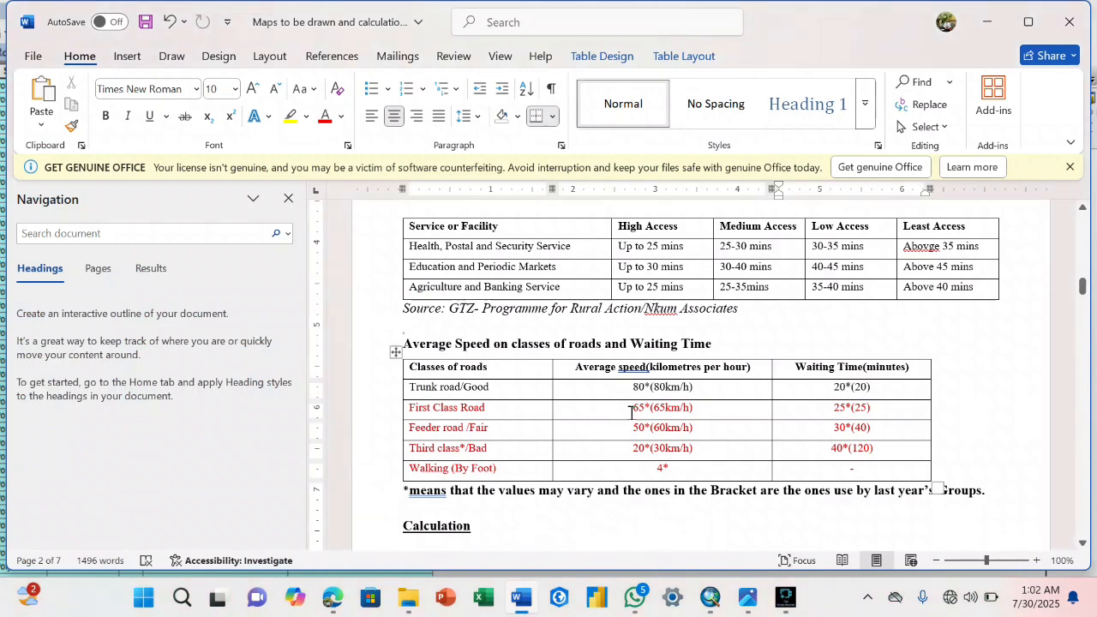
{"action": "scroll", "coordinate": [631, 414], "scroll_direction": "down", "scroll_amount": 2}
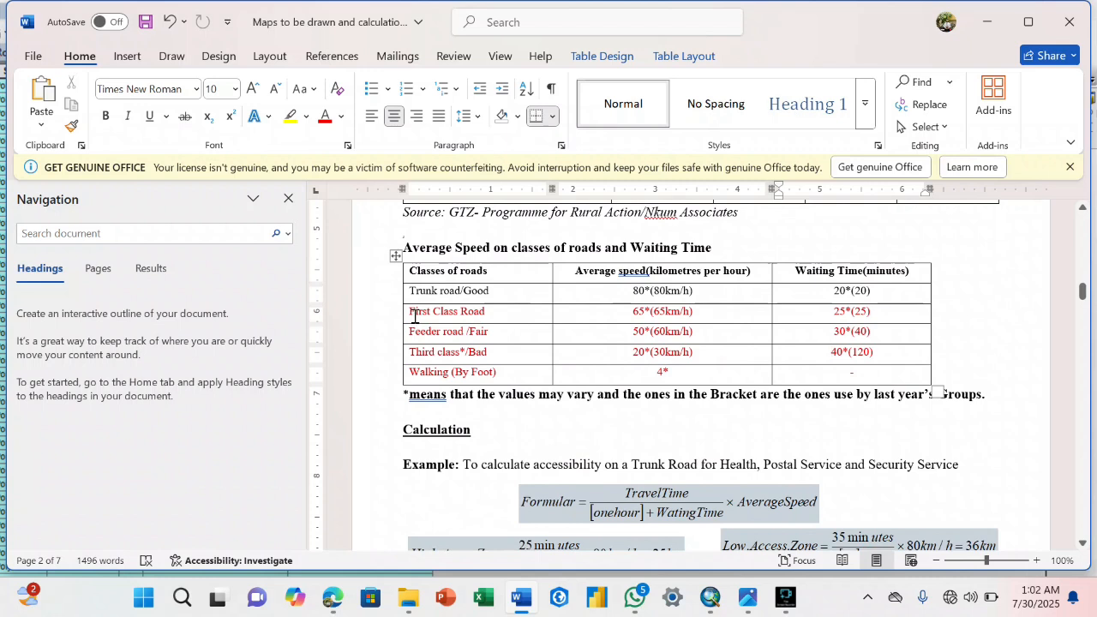
{"action": "left_click_drag", "start_coordinate": [626, 311], "coordinate": [699, 312]}
{"action": "left_click", "coordinate": [739, 309]}
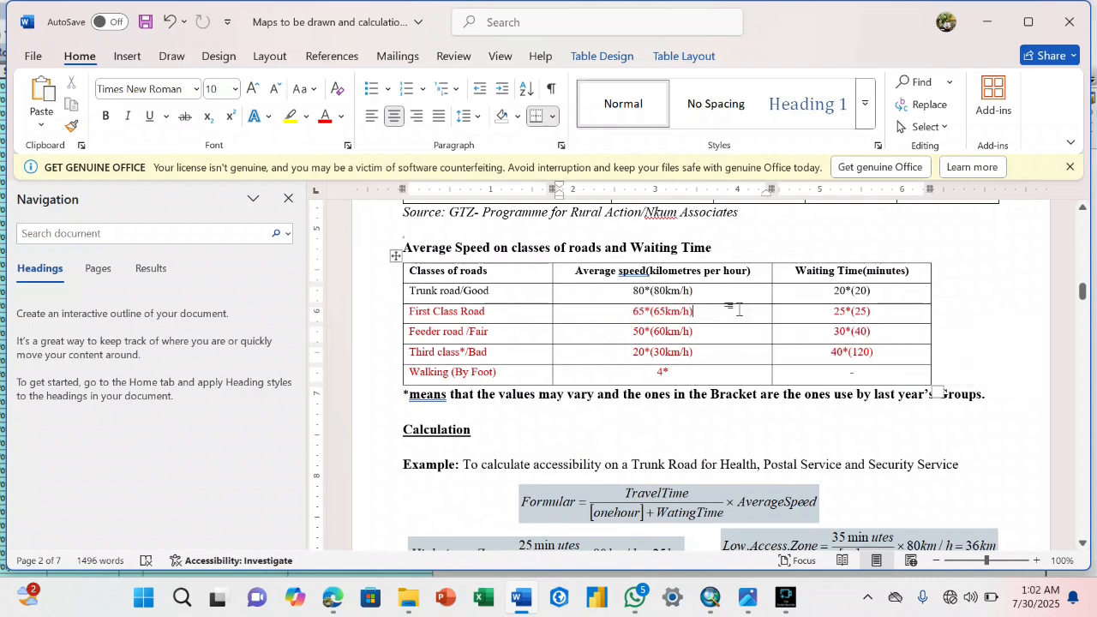
{"action": "left_click", "coordinate": [856, 314]}
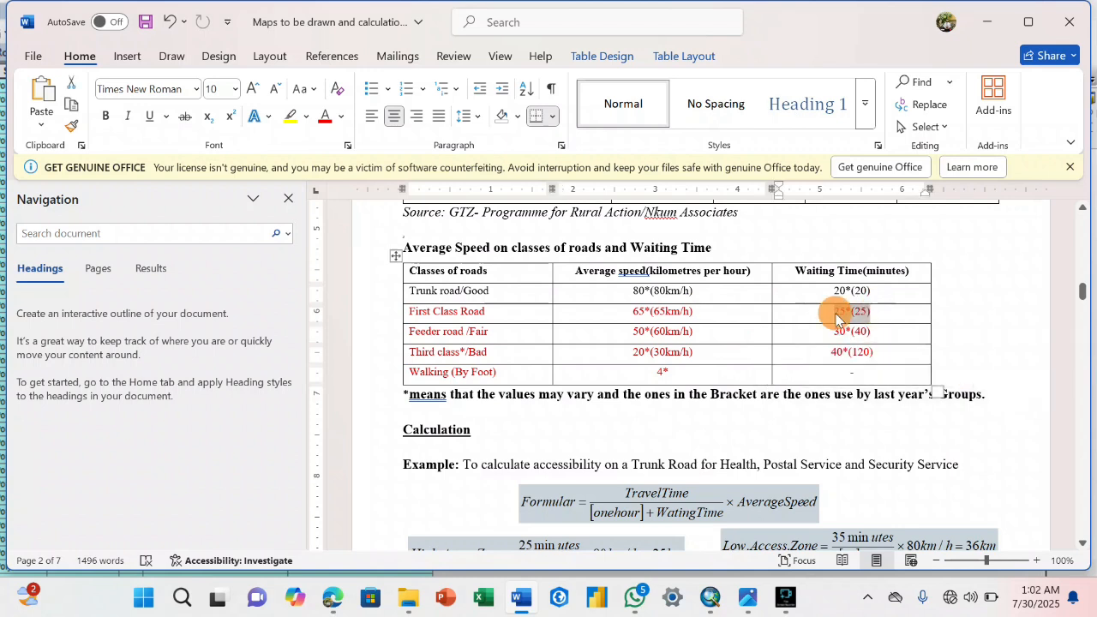
{"action": "left_click", "coordinate": [859, 316]}
{"action": "left_click_drag", "start_coordinate": [860, 316], "coordinate": [827, 319]}
{"action": "left_click", "coordinate": [827, 313]}
{"action": "left_click_drag", "start_coordinate": [711, 315], "coordinate": [641, 319]}
{"action": "left_click", "coordinate": [665, 313]}
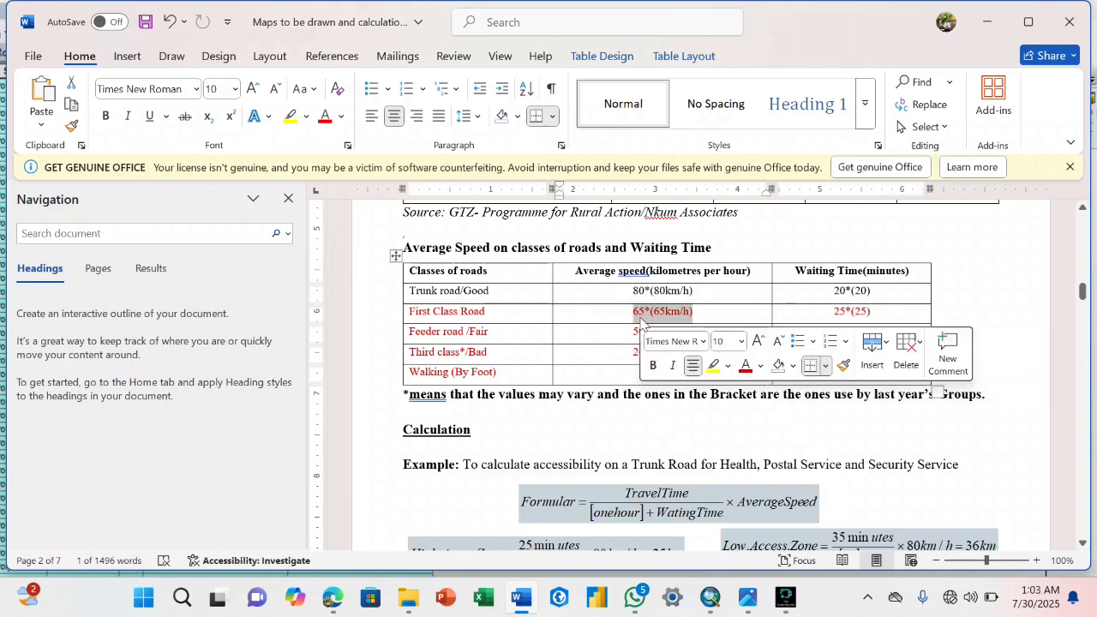
{"action": "left_click", "coordinate": [641, 316]}
{"action": "left_click", "coordinate": [642, 311]}
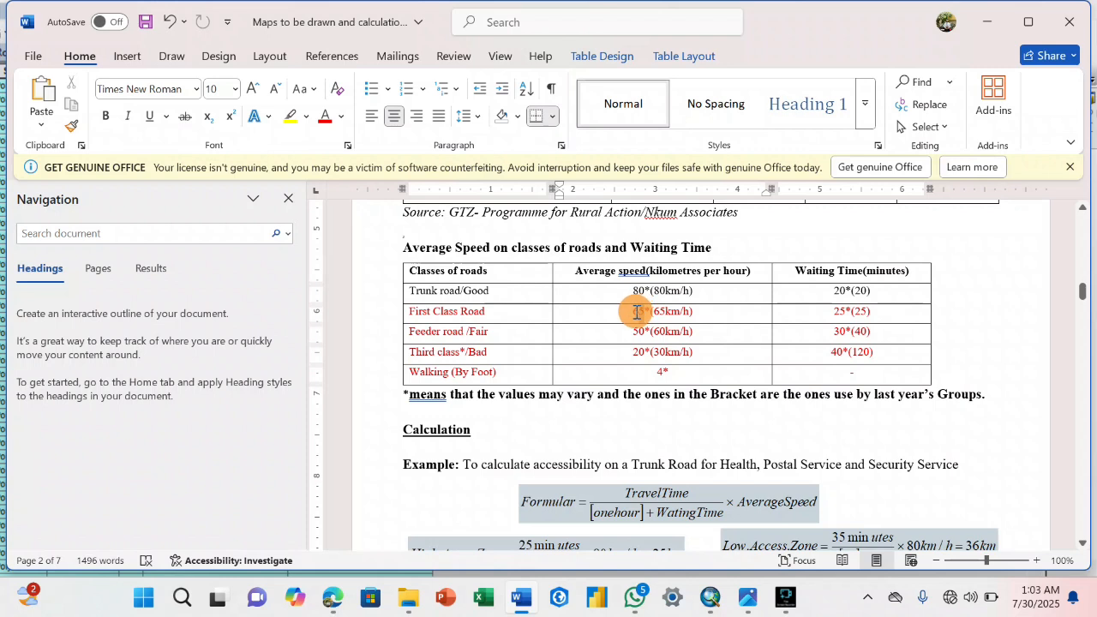
{"action": "left_click_drag", "start_coordinate": [634, 313], "coordinate": [642, 313]}
{"action": "left_click", "coordinate": [661, 313]}
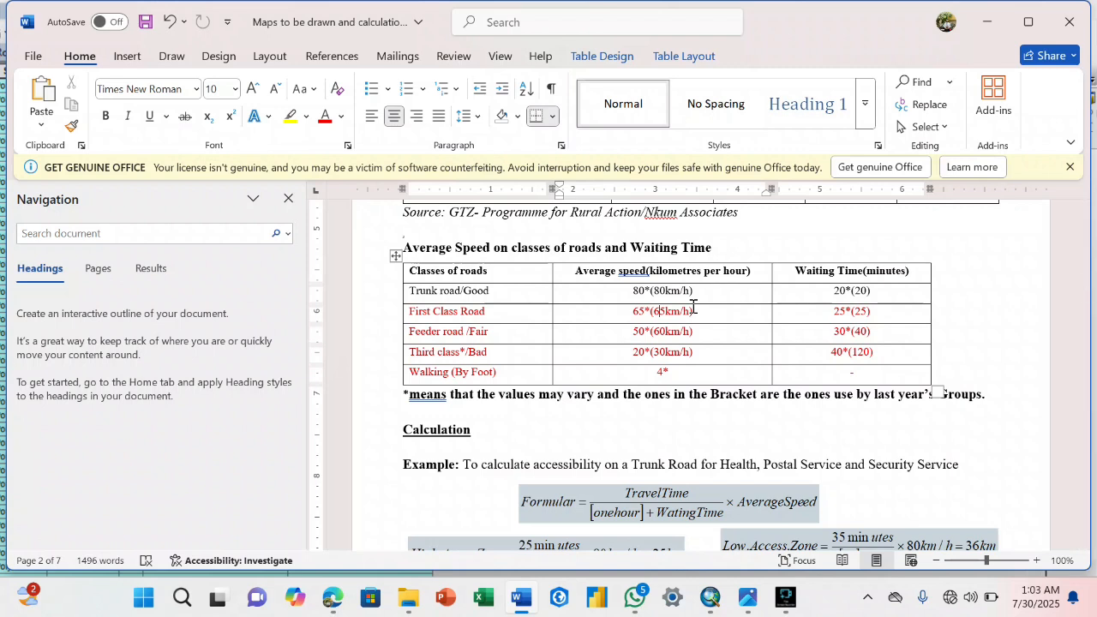
{"action": "left_click", "coordinate": [701, 311]}
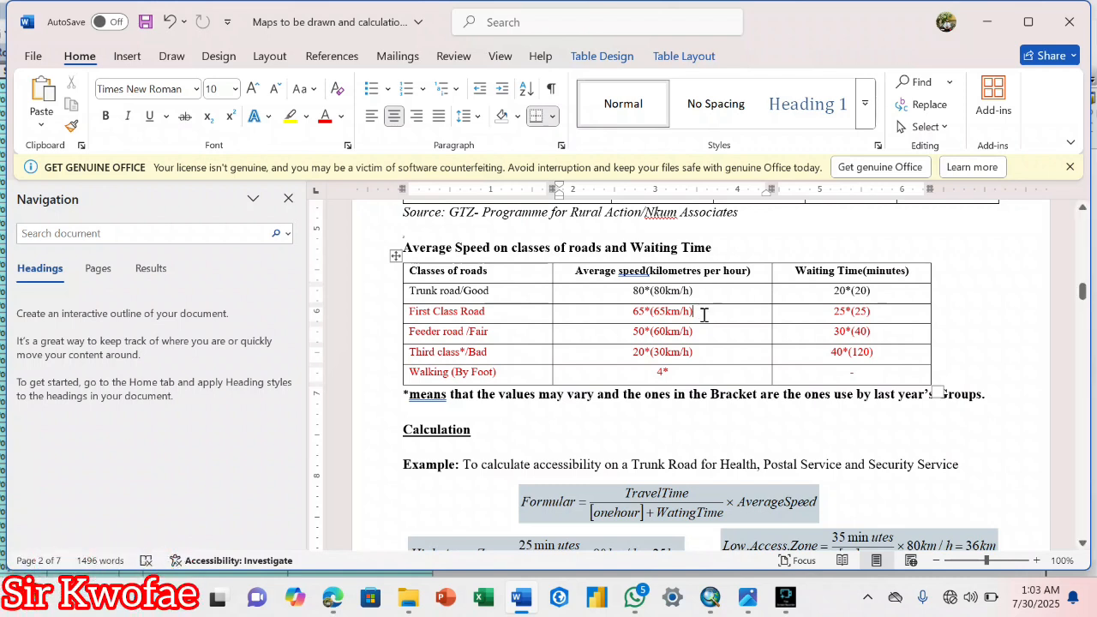
Return to ArcMap, calculate the Speed field as 65 for the selected road records, and close the attribute table.
{"action": "left_click", "coordinate": [711, 599]}
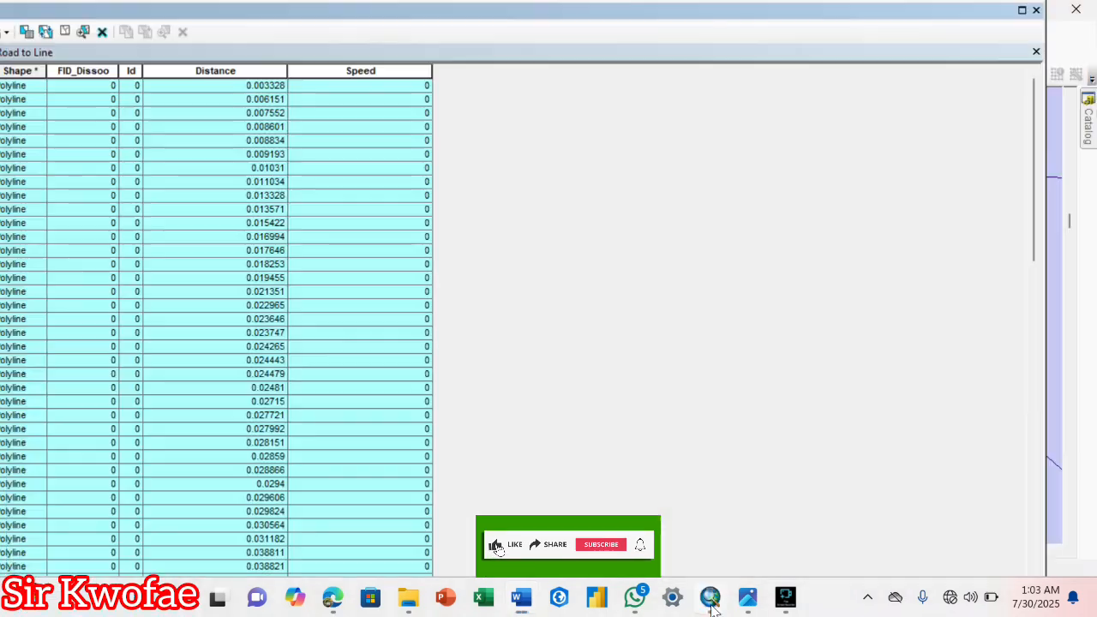
{"action": "left_click", "coordinate": [387, 72]}
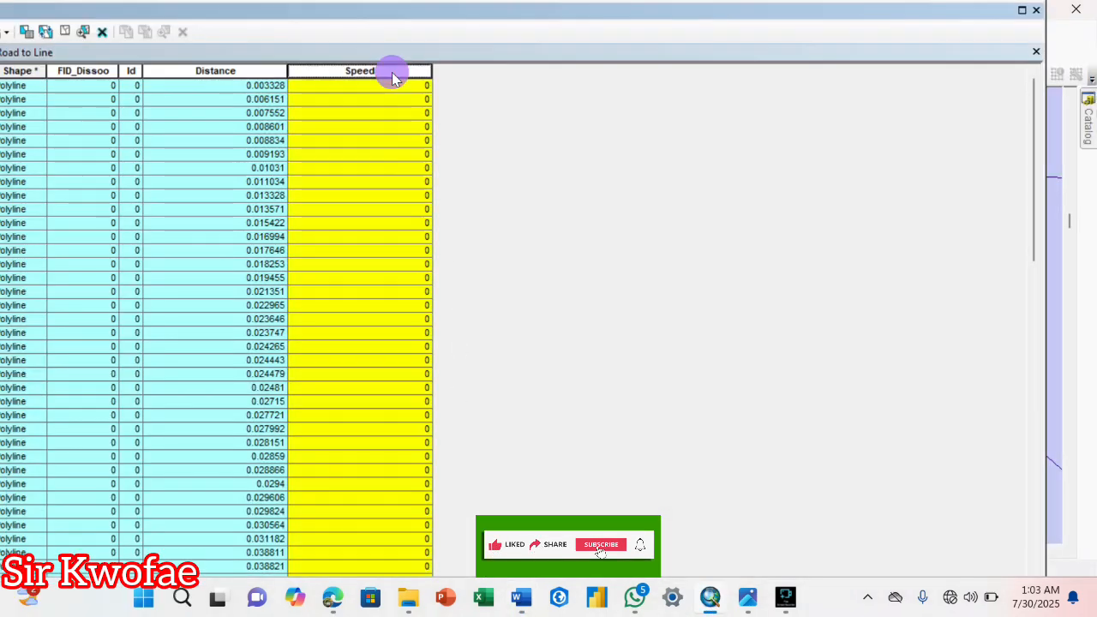
{"action": "right_click", "coordinate": [393, 74]}
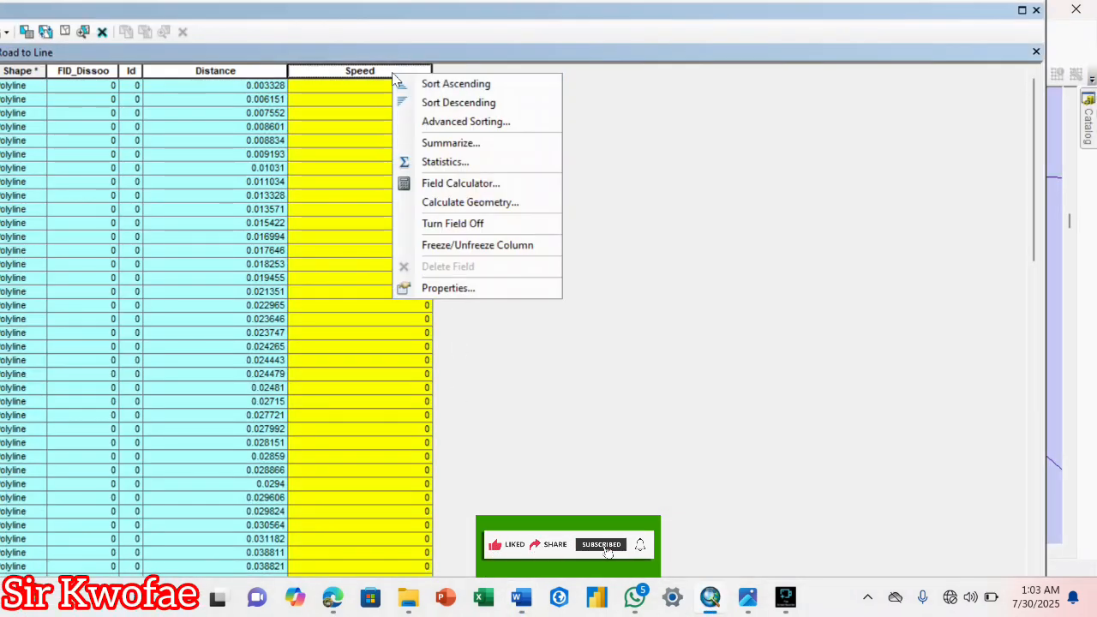
{"action": "left_click", "coordinate": [455, 184]}
{"action": "left_click", "coordinate": [405, 302]}
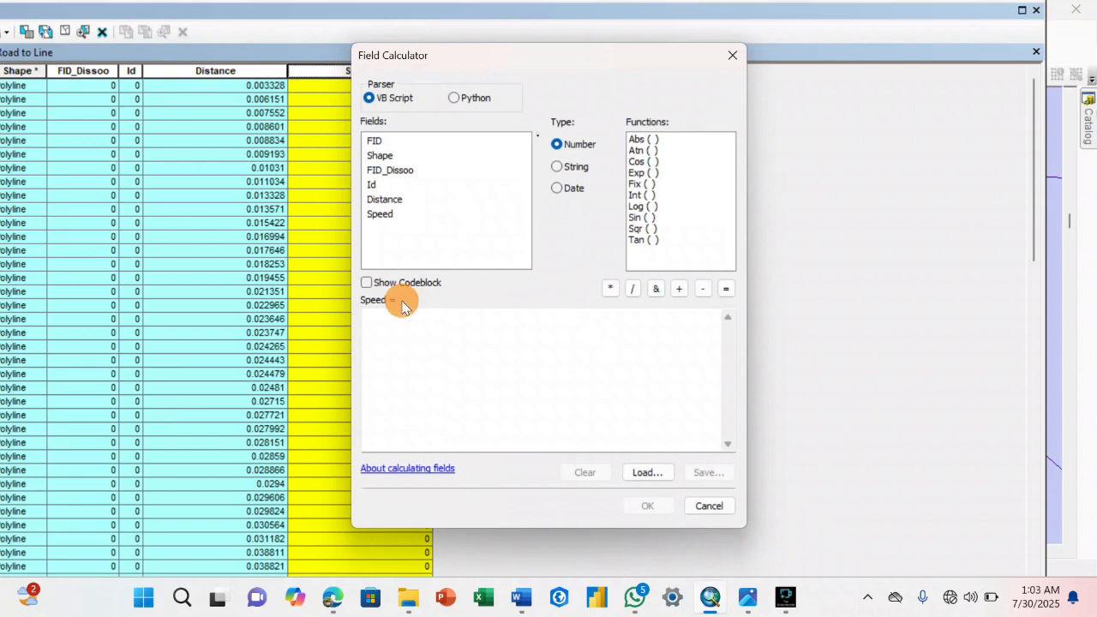
{"action": "left_click", "coordinate": [392, 319]}
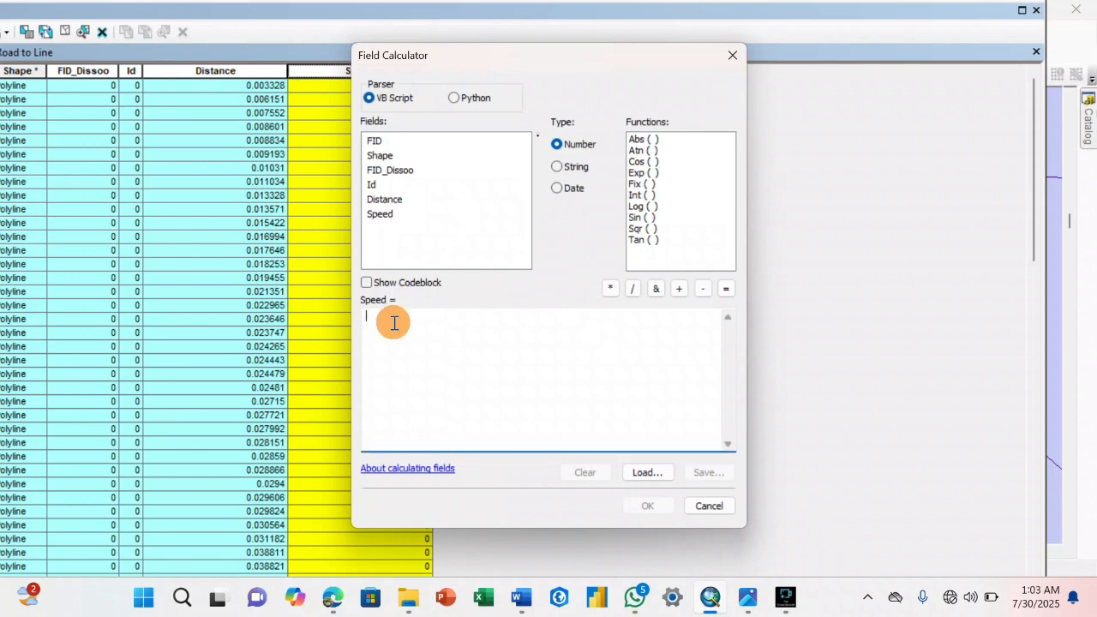
{"action": "type", "text": "65"}
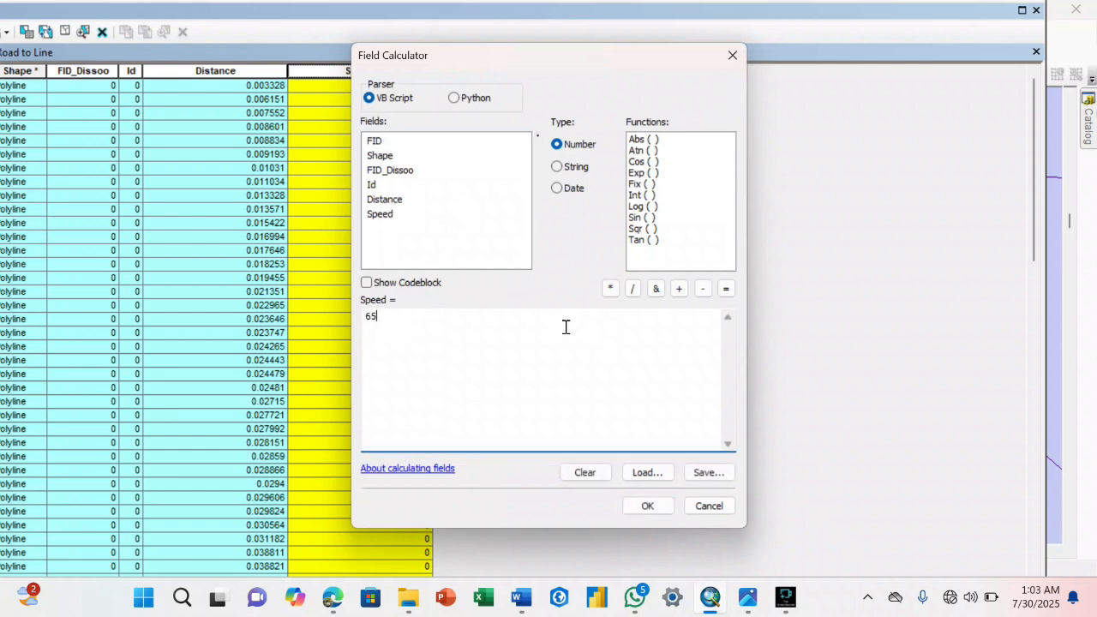
{"action": "left_click", "coordinate": [643, 506]}
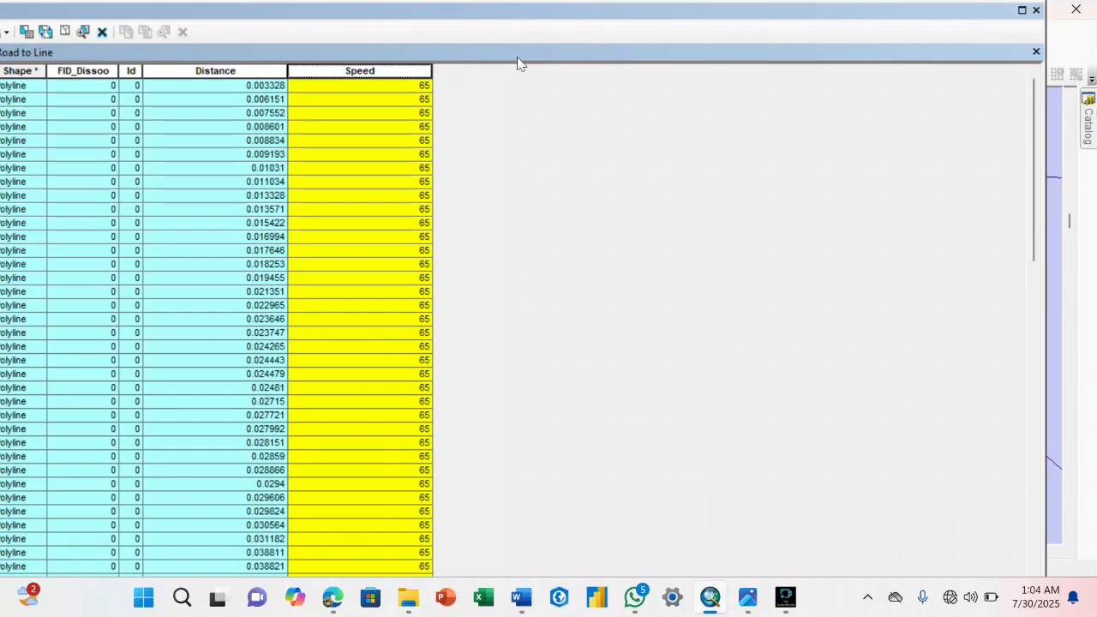
{"action": "left_click_drag", "start_coordinate": [558, 7], "coordinate": [748, 4]}
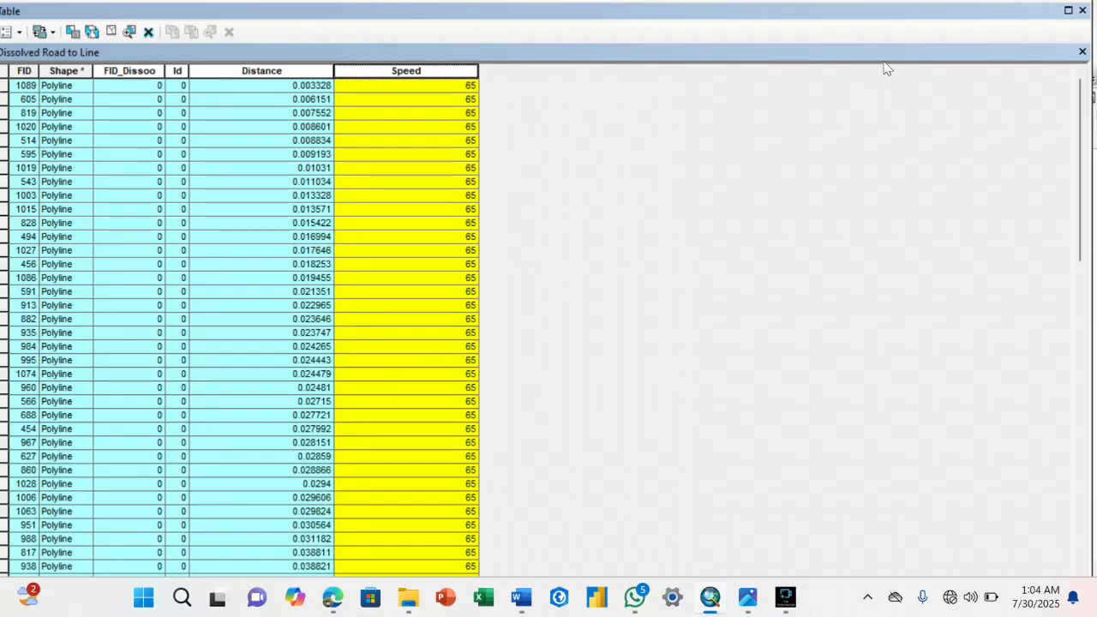
{"action": "left_click", "coordinate": [1066, 10]}
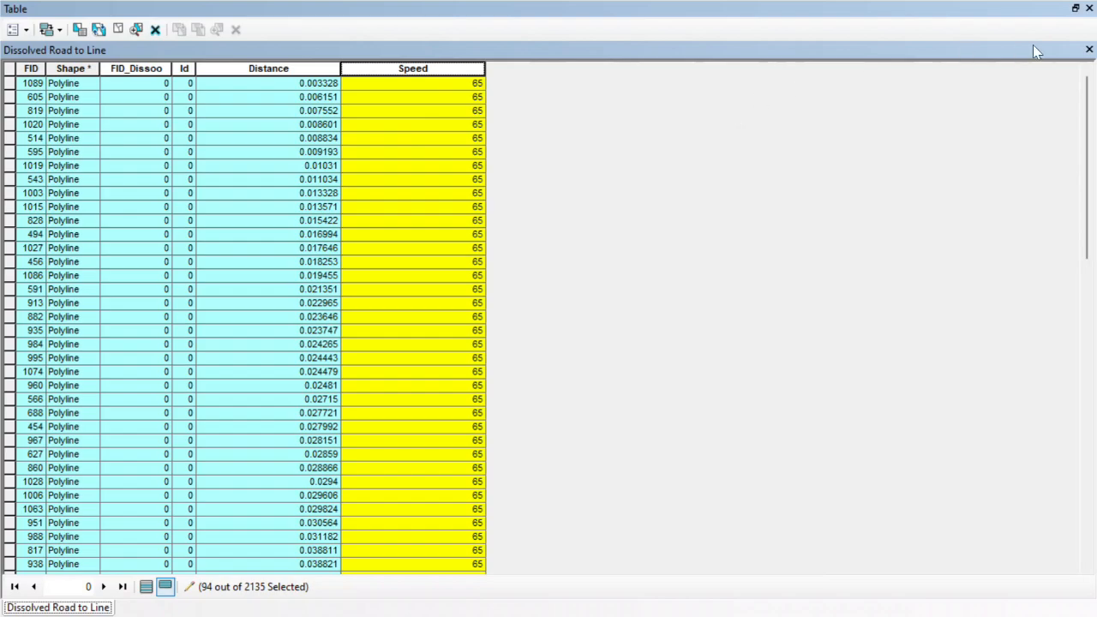
{"action": "left_click", "coordinate": [1090, 8]}
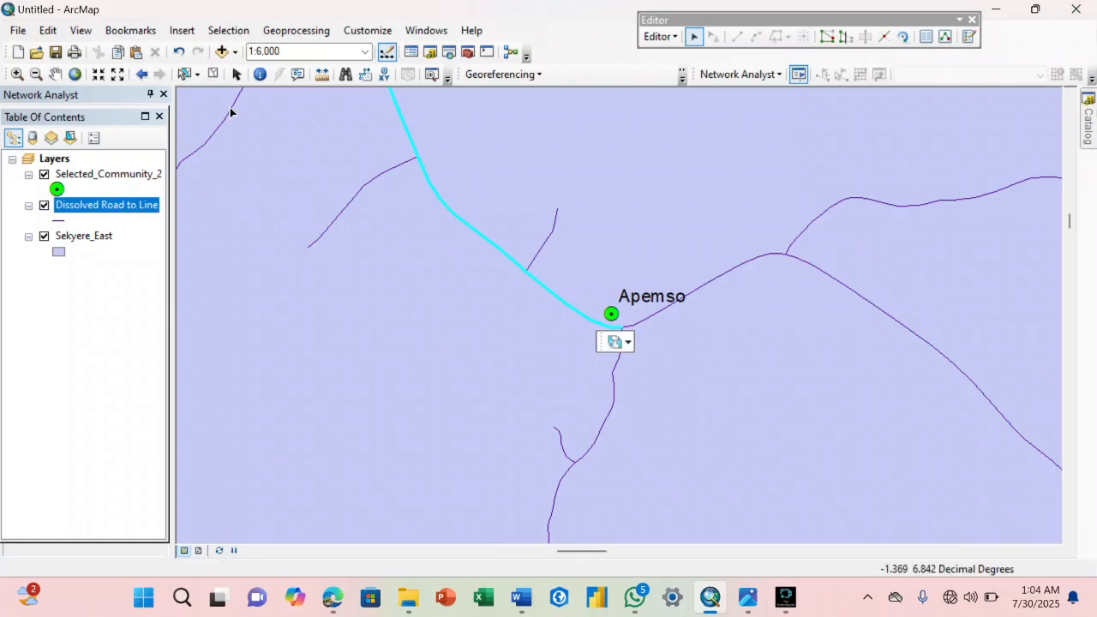
Create a layer from the selected features of Dissolved Road to Line and symbolize it with a thick red line.
{"action": "left_click", "coordinate": [56, 74]}
{"action": "left_click_drag", "start_coordinate": [299, 149], "coordinate": [505, 301]}
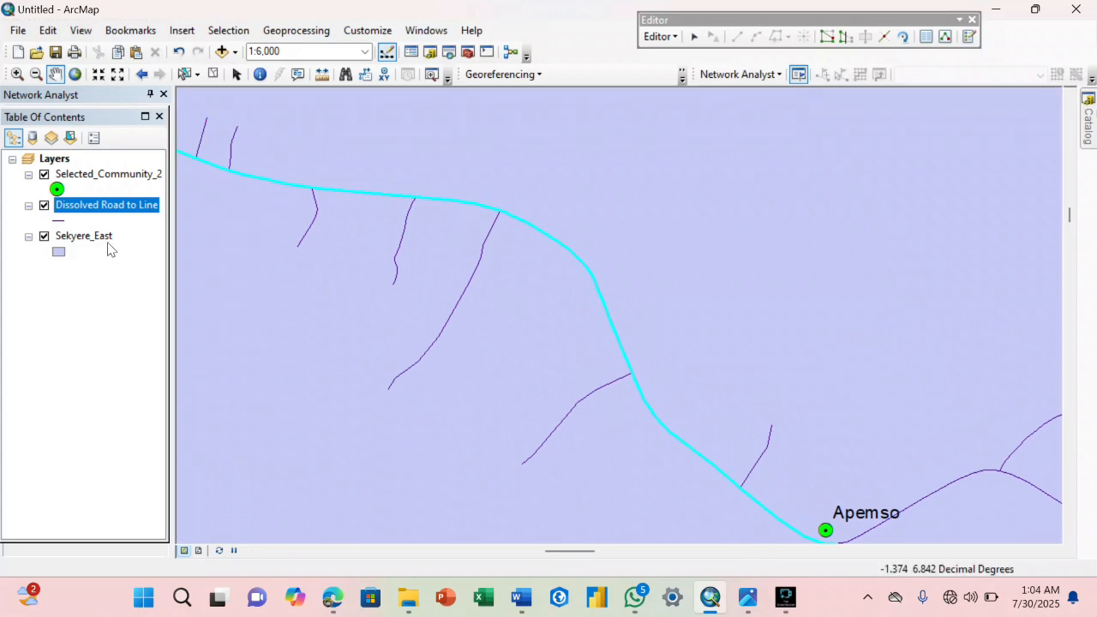
{"action": "left_click_drag", "start_coordinate": [181, 190], "coordinate": [419, 248]}
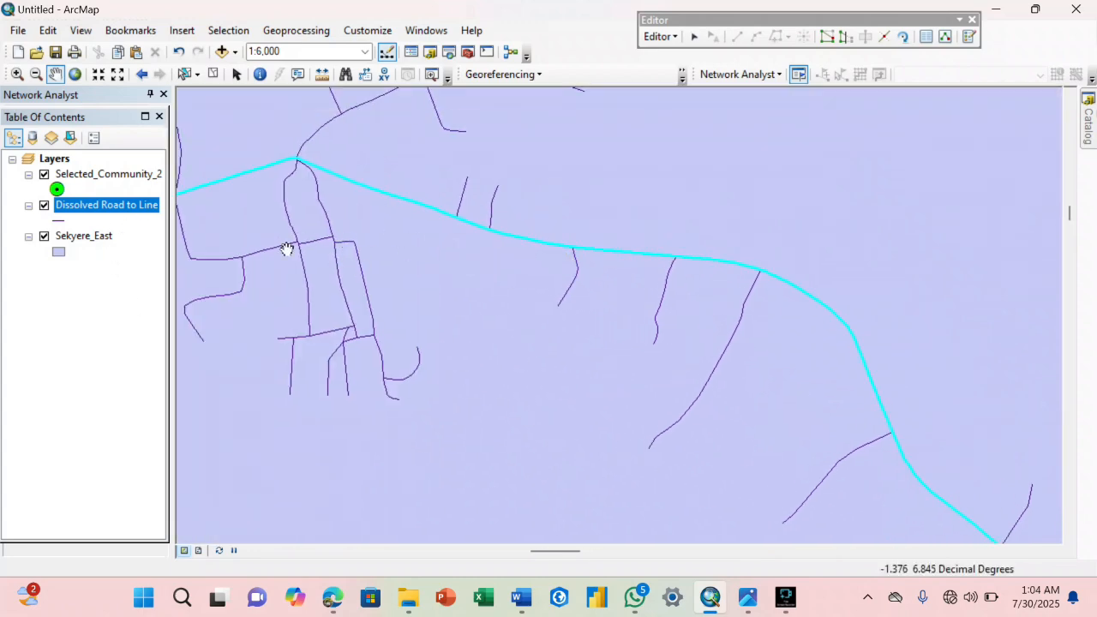
{"action": "right_click", "coordinate": [114, 206]}
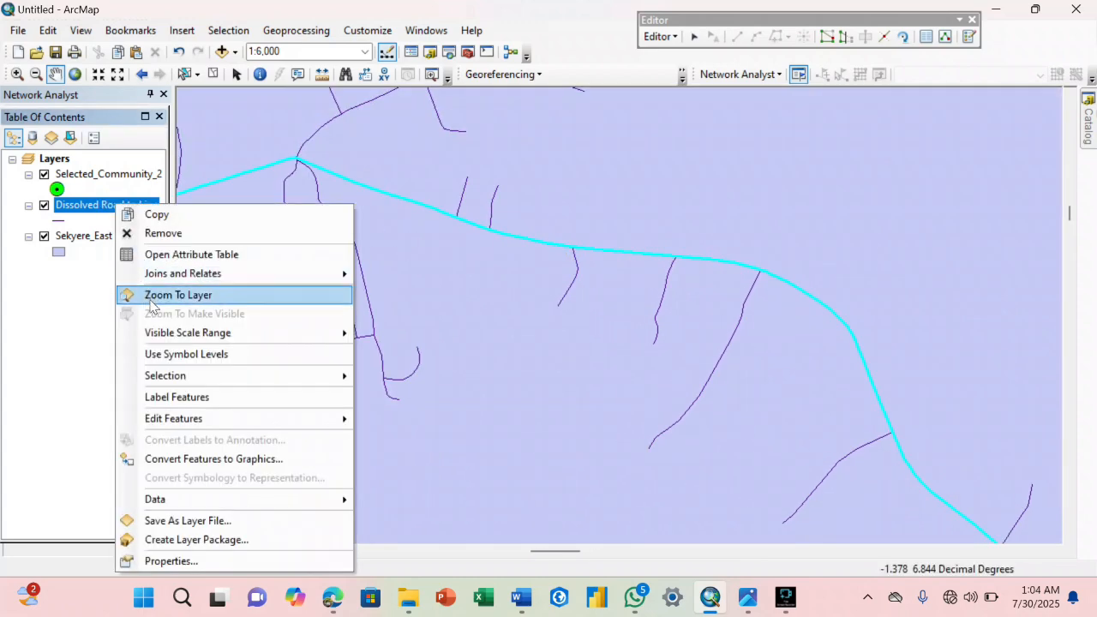
{"action": "mouse_move", "coordinate": [165, 376]}
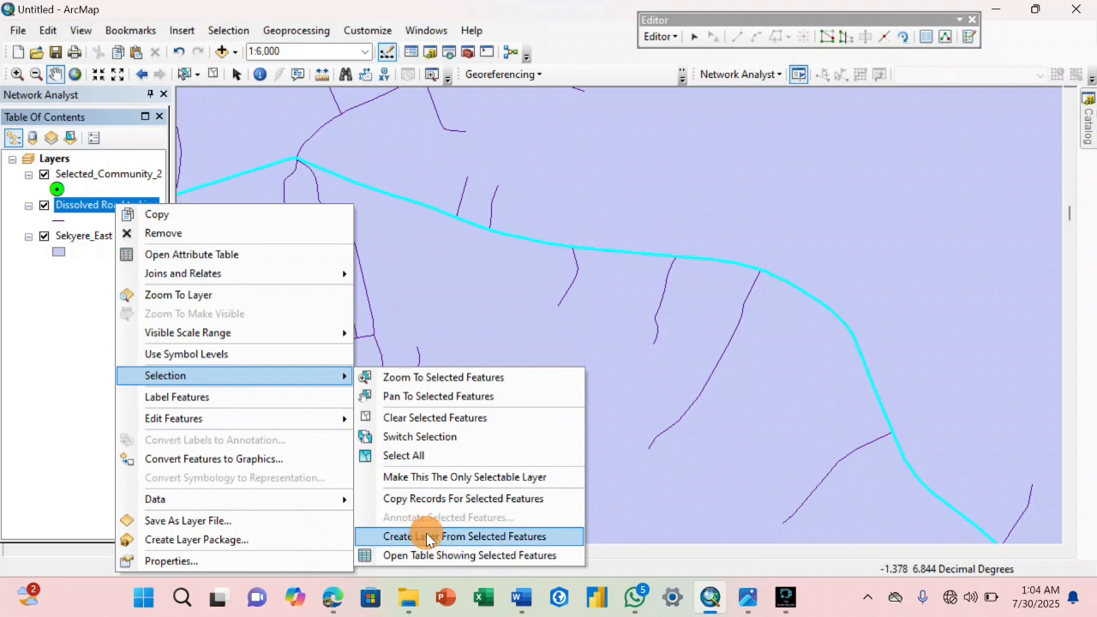
{"action": "left_click", "coordinate": [431, 536]}
{"action": "left_click", "coordinate": [60, 189]}
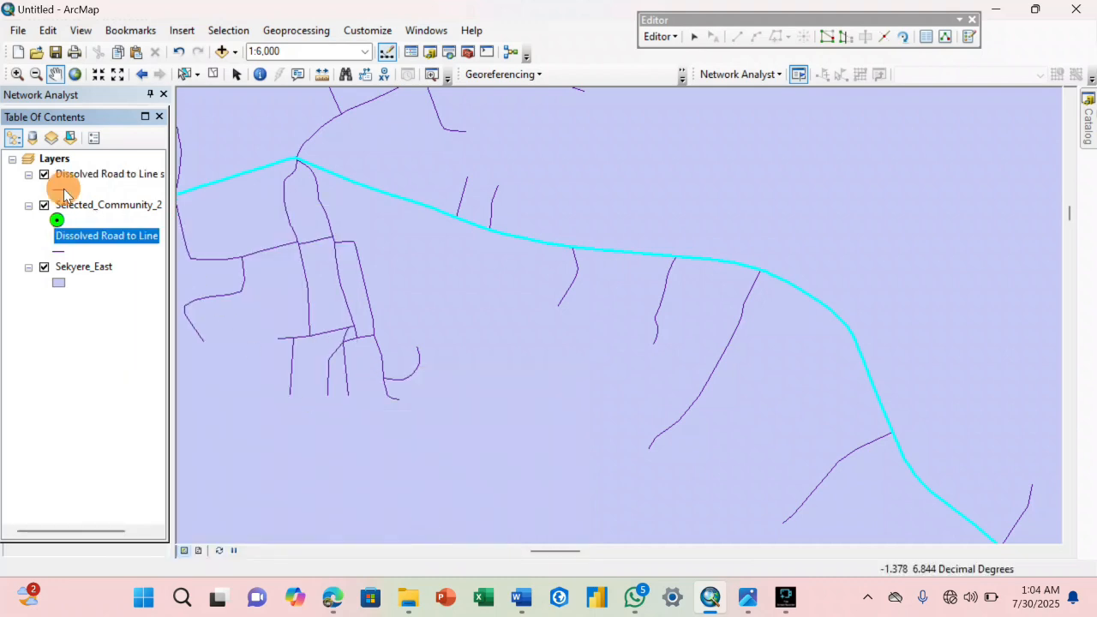
{"action": "left_click", "coordinate": [386, 232]}
{"action": "left_click", "coordinate": [646, 509]}
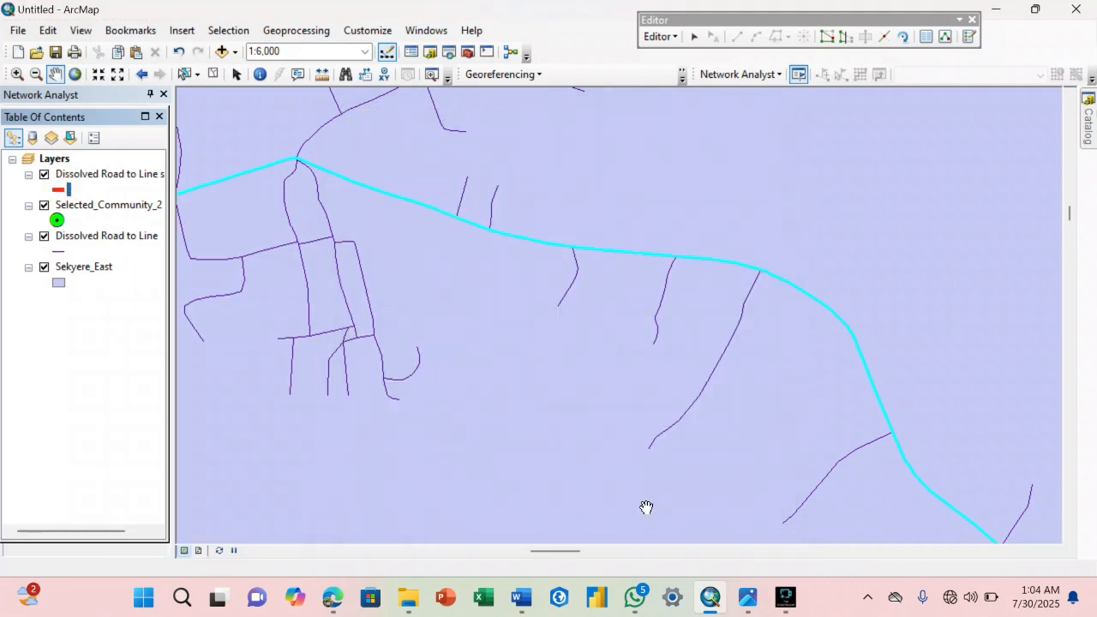
Show all records in the Dissolved Road to Line attribute table and clear the road selection.
{"action": "right_click", "coordinate": [83, 235]}
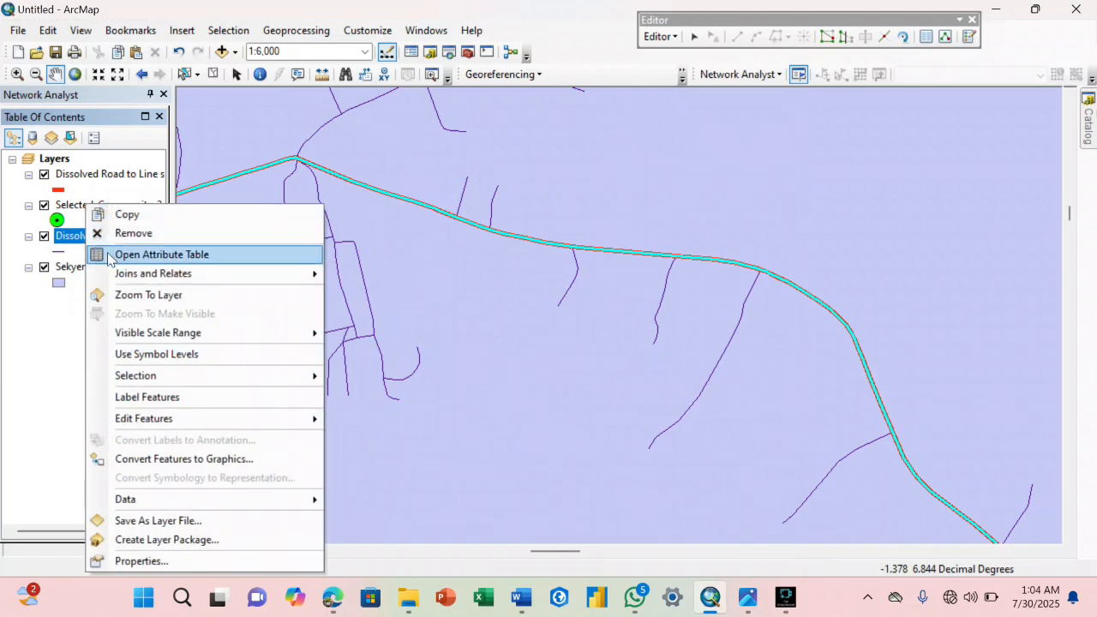
{"action": "left_click", "coordinate": [108, 259]}
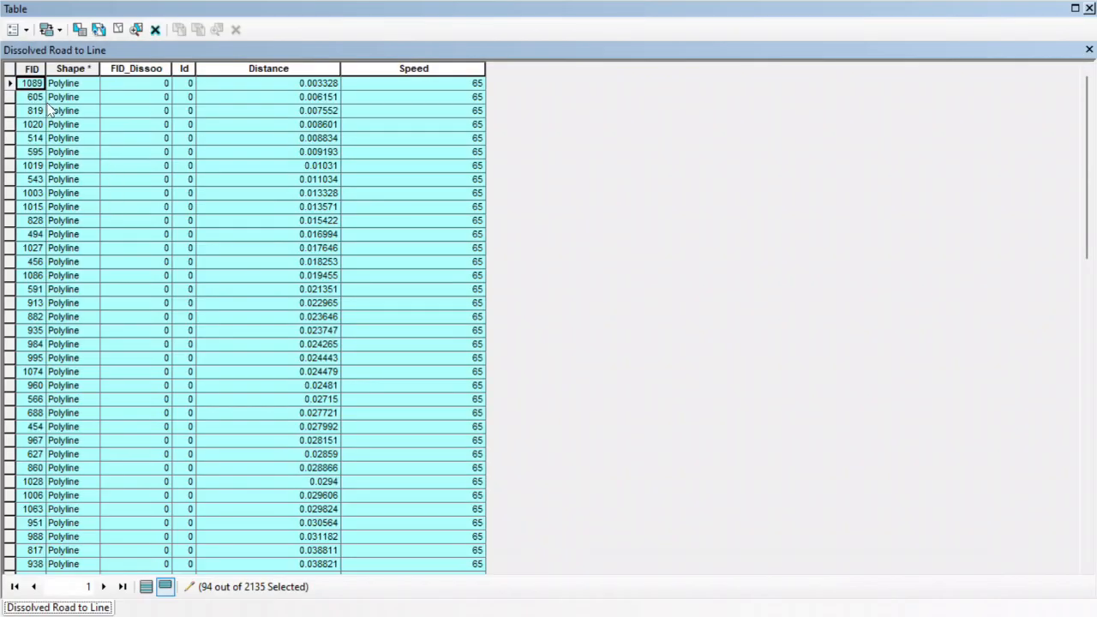
{"action": "left_click", "coordinate": [145, 588]}
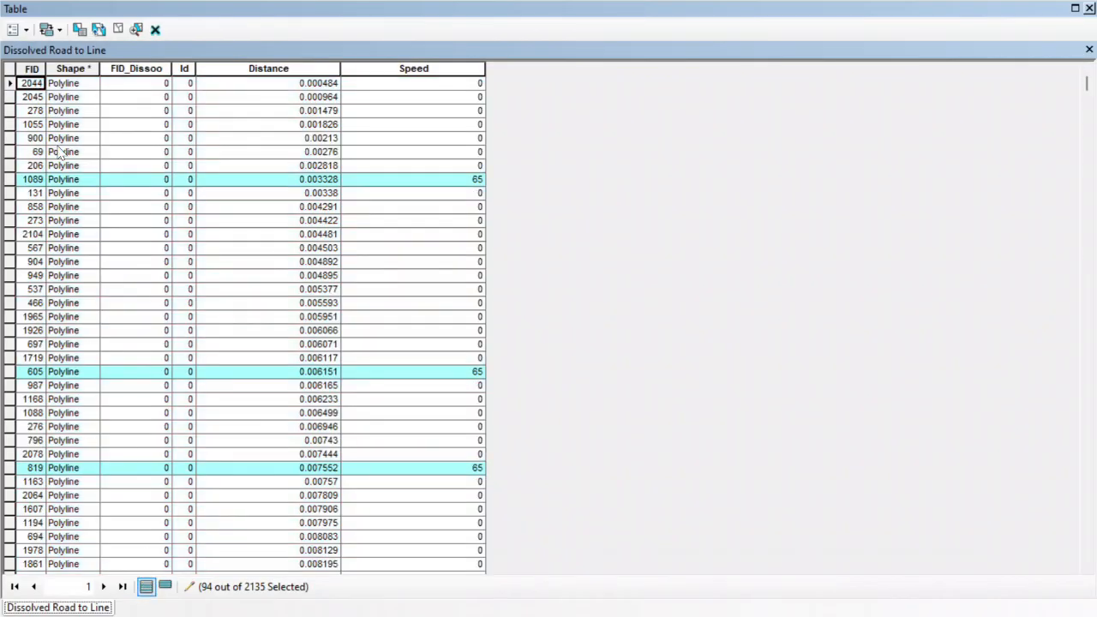
{"action": "left_click", "coordinate": [11, 71]}
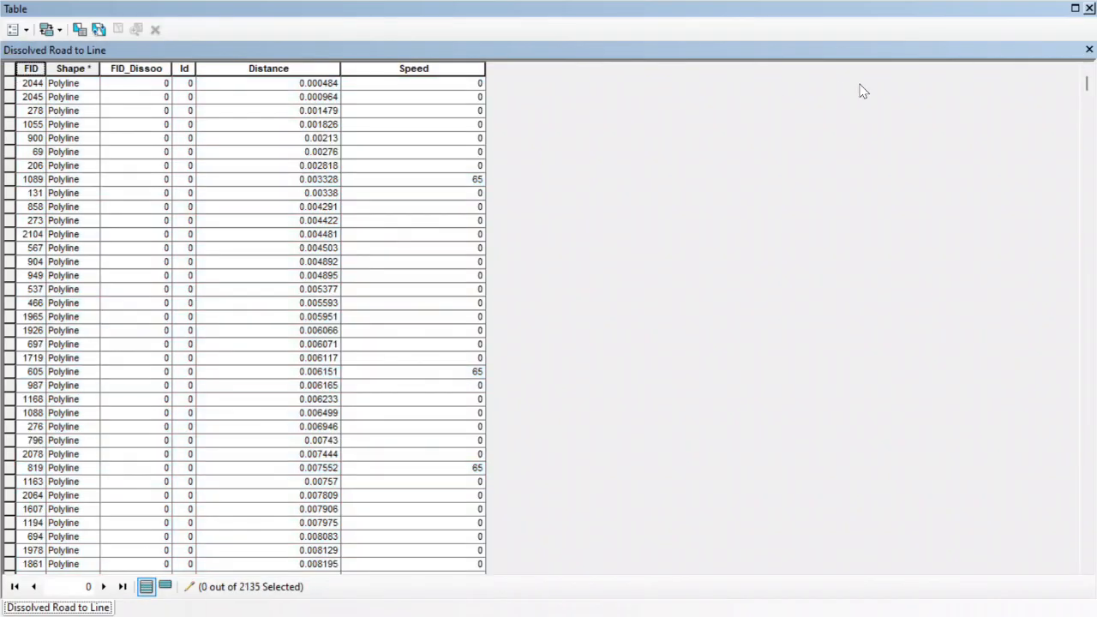
Close the attribute table and examine the road conditions around Effiduase in the Road Classification Map image.
{"action": "left_click", "coordinate": [1089, 51]}
{"action": "scroll", "coordinate": [686, 284], "scroll_direction": "up", "scroll_amount": 3}
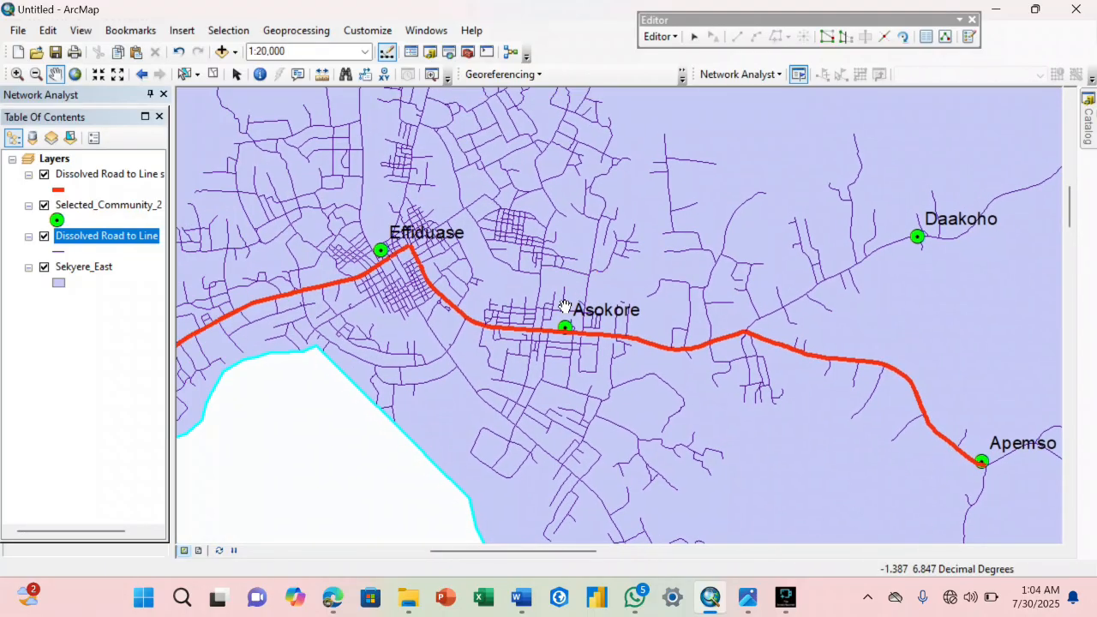
{"action": "left_click_drag", "start_coordinate": [431, 244], "coordinate": [544, 291]}
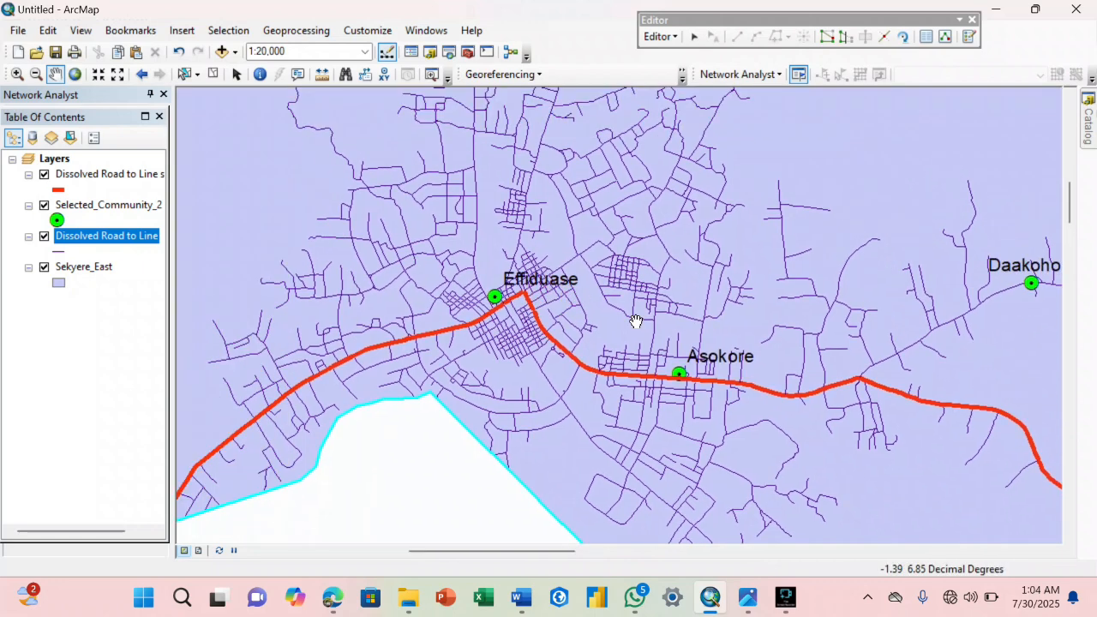
{"action": "mouse_move", "coordinate": [751, 610]}
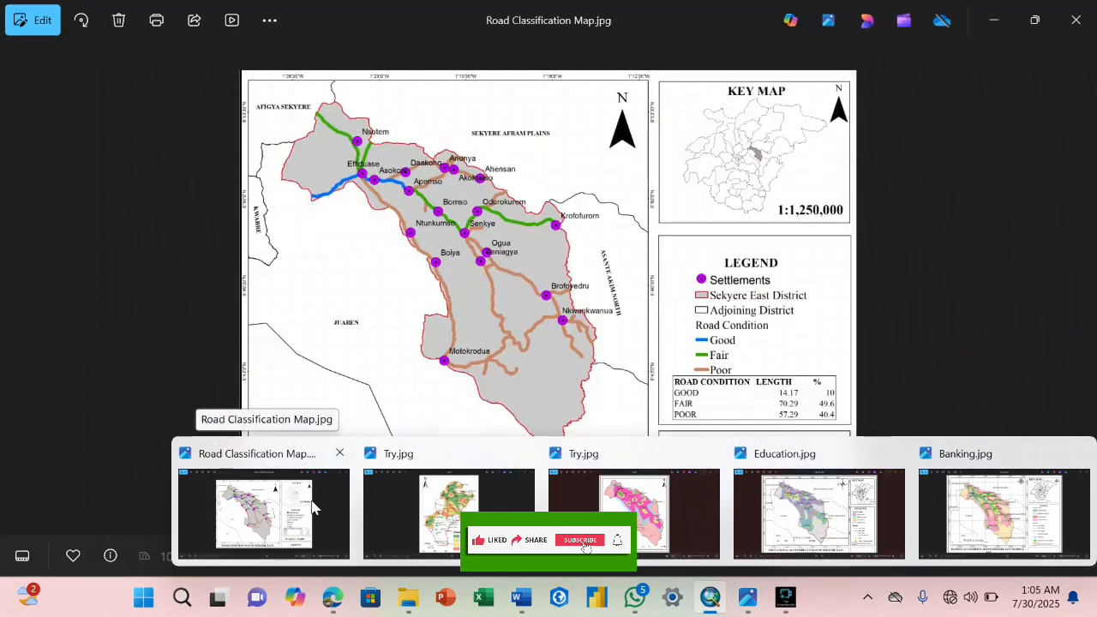
{"action": "left_click", "coordinate": [313, 507]}
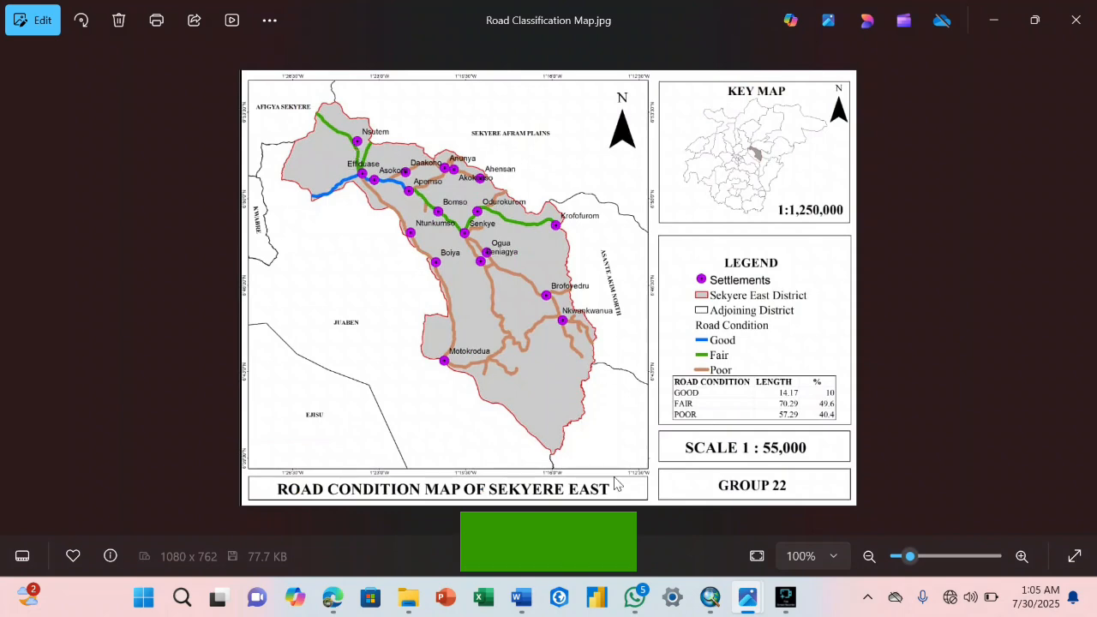
Return to ArcMap and start an edit session on the Dissolved Road to Line layer, continuing past the spatial reference warnings.
{"action": "left_click", "coordinate": [709, 600]}
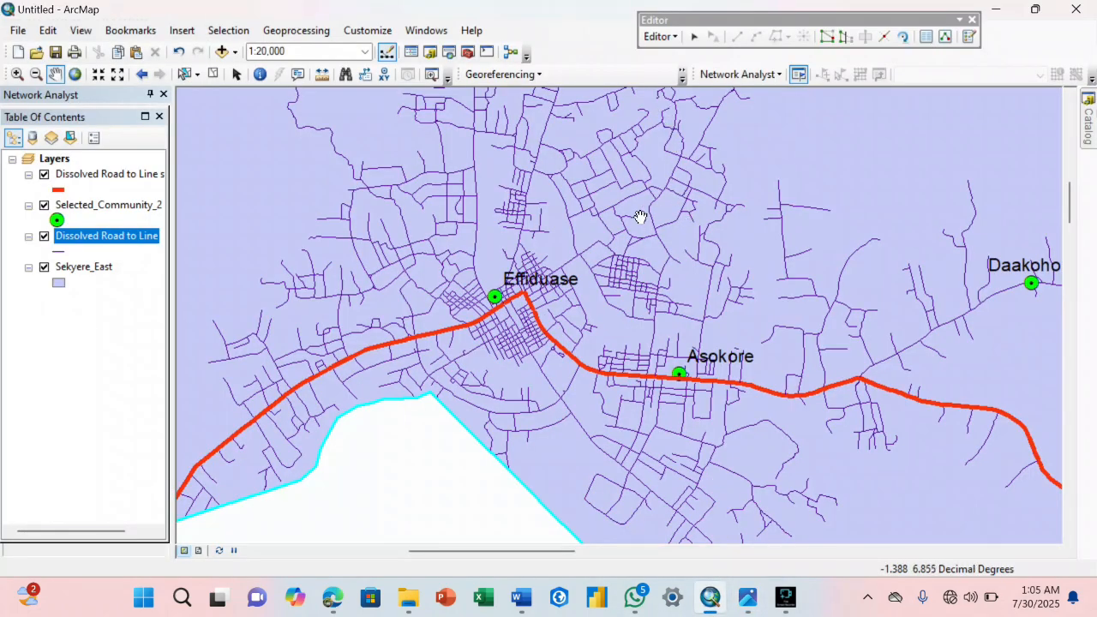
{"action": "left_click_drag", "start_coordinate": [497, 239], "coordinate": [654, 344]}
{"action": "left_click_drag", "start_coordinate": [660, 289], "coordinate": [602, 369]}
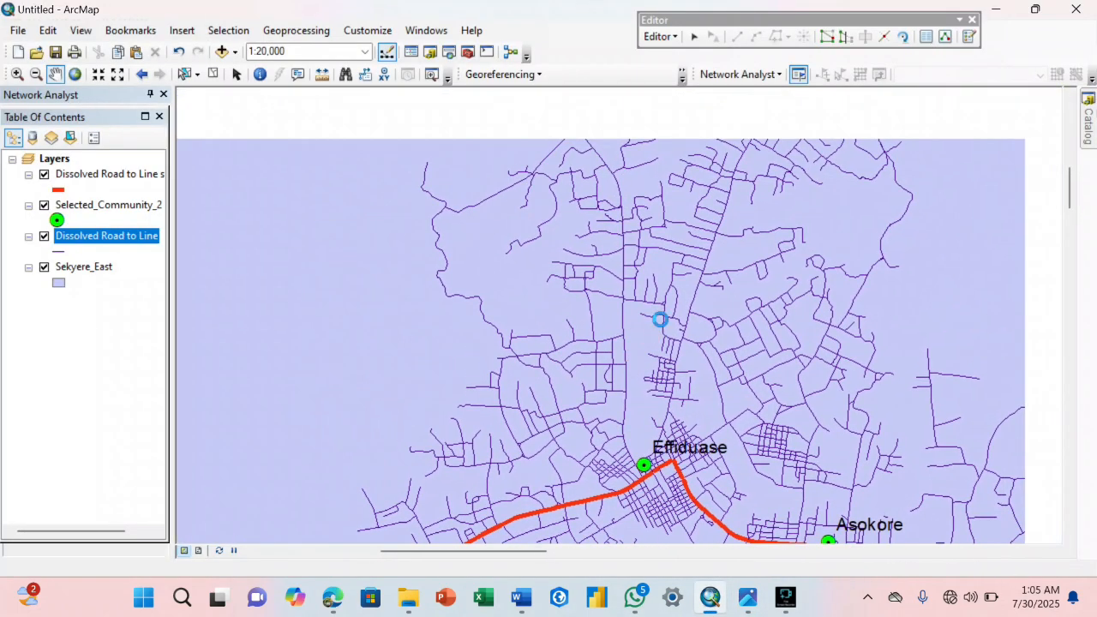
{"action": "left_click_drag", "start_coordinate": [661, 326], "coordinate": [622, 223]}
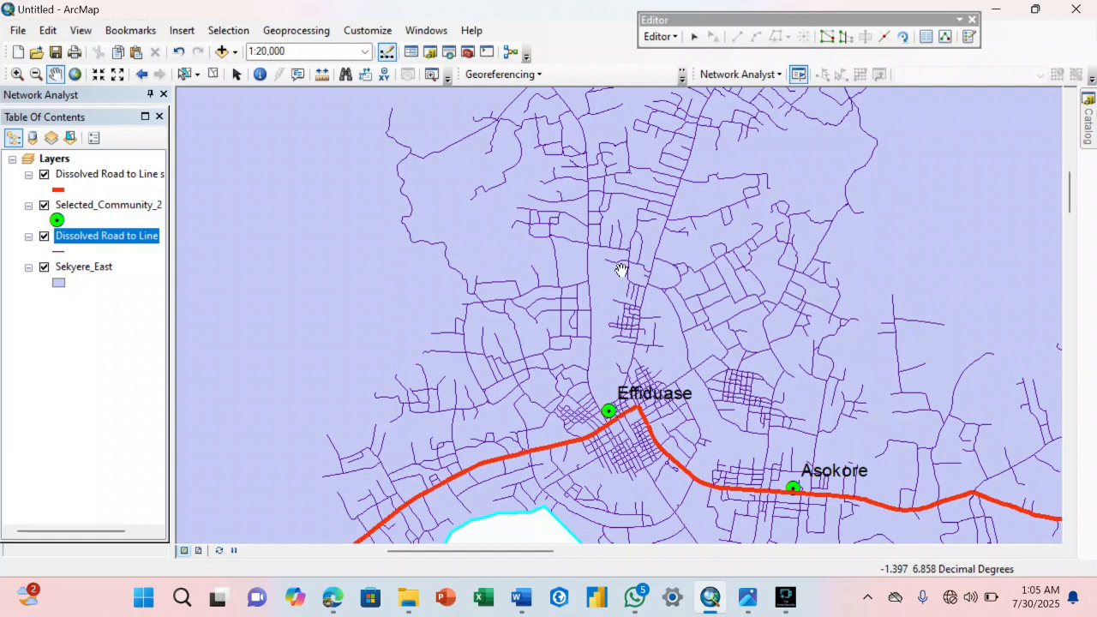
{"action": "left_click", "coordinate": [661, 36]}
{"action": "left_click", "coordinate": [686, 96]}
{"action": "left_click", "coordinate": [667, 37]}
{"action": "left_click", "coordinate": [677, 75]}
{"action": "left_click", "coordinate": [660, 36]}
{"action": "left_click", "coordinate": [696, 54]}
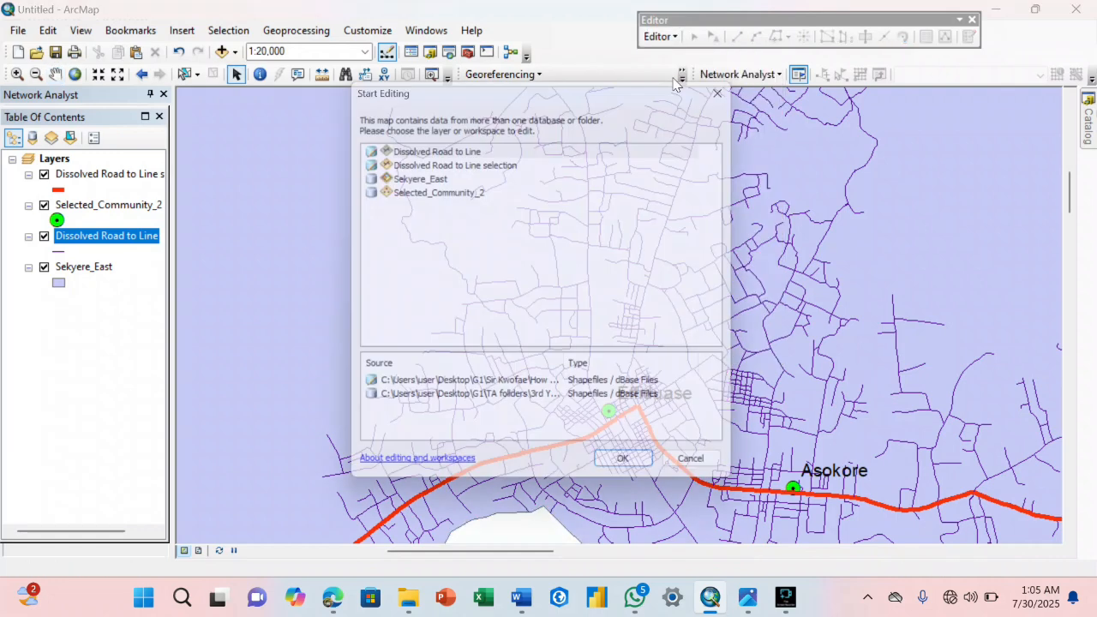
{"action": "left_click", "coordinate": [429, 150]}
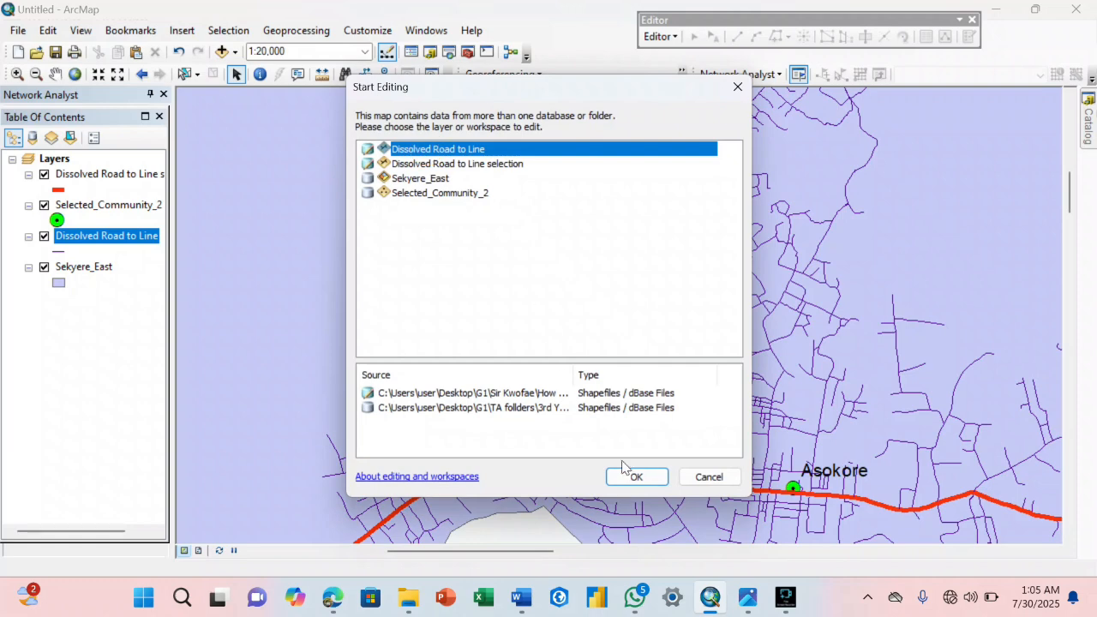
{"action": "left_click", "coordinate": [635, 475]}
{"action": "left_click", "coordinate": [463, 172]}
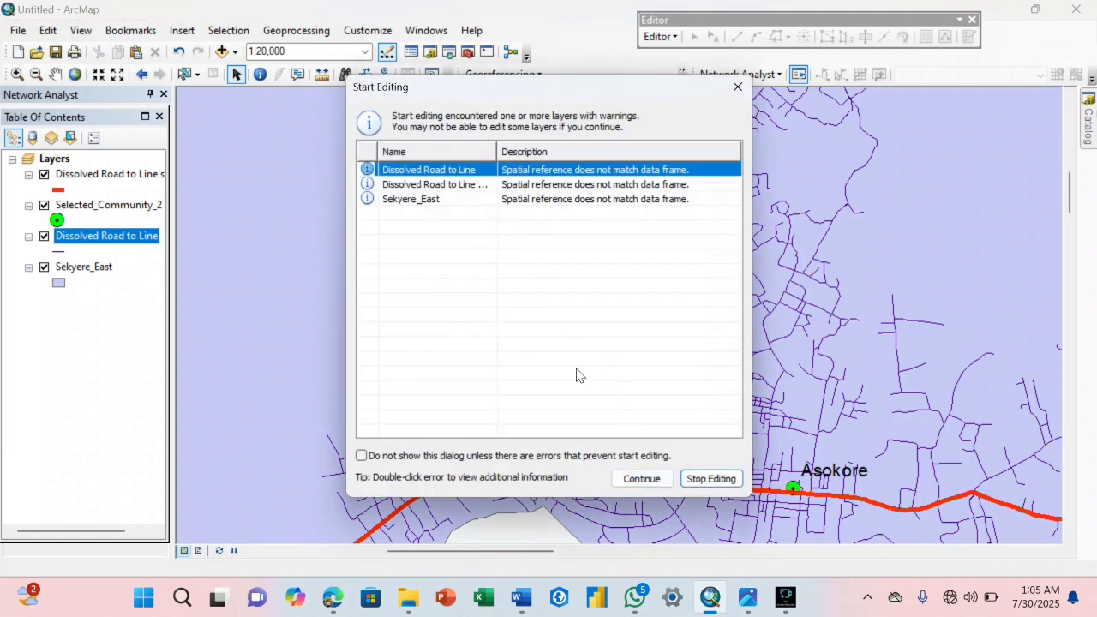
{"action": "left_click", "coordinate": [640, 478]}
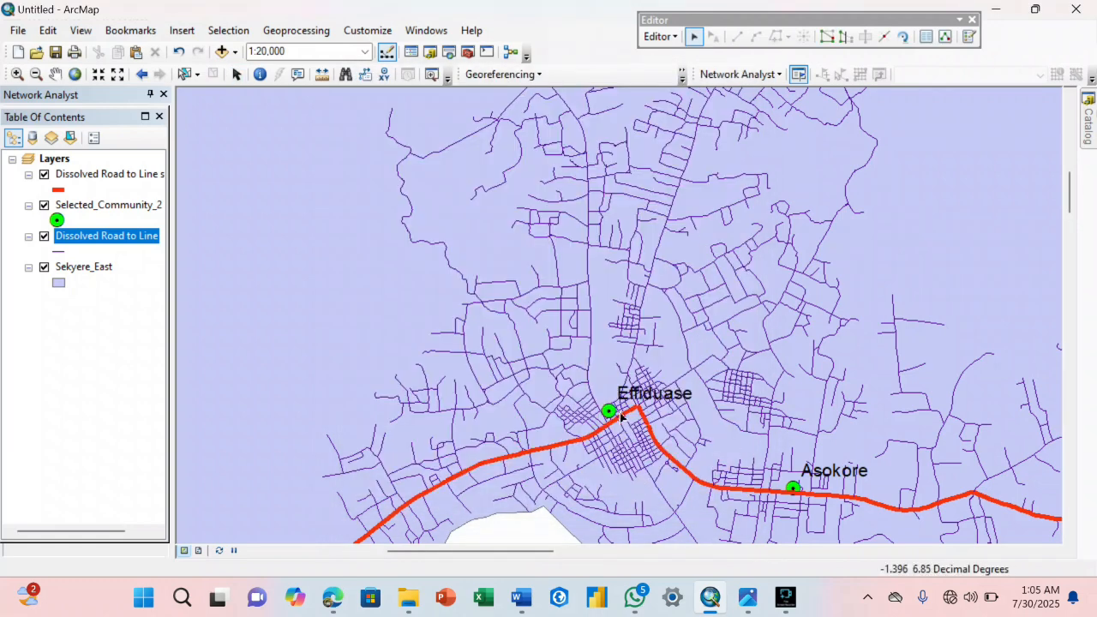
Select the segments of the road that branches north-west off the thick red road just west of the Effiduase point.
{"action": "scroll", "coordinate": [603, 351], "scroll_direction": "up", "scroll_amount": 7}
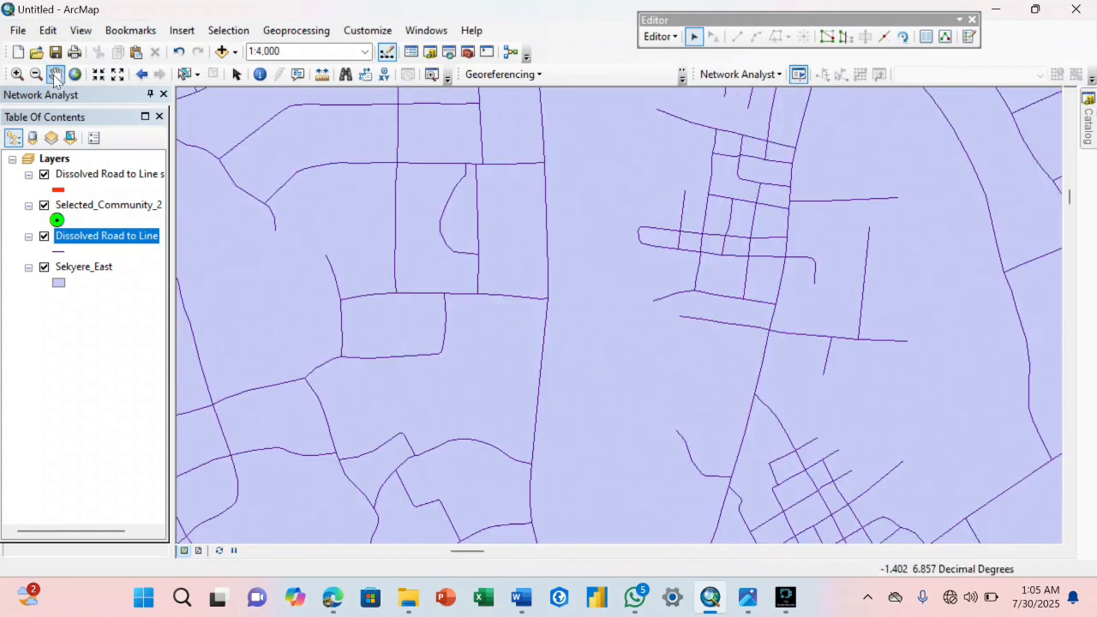
{"action": "left_click_drag", "start_coordinate": [502, 293], "coordinate": [527, 73]}
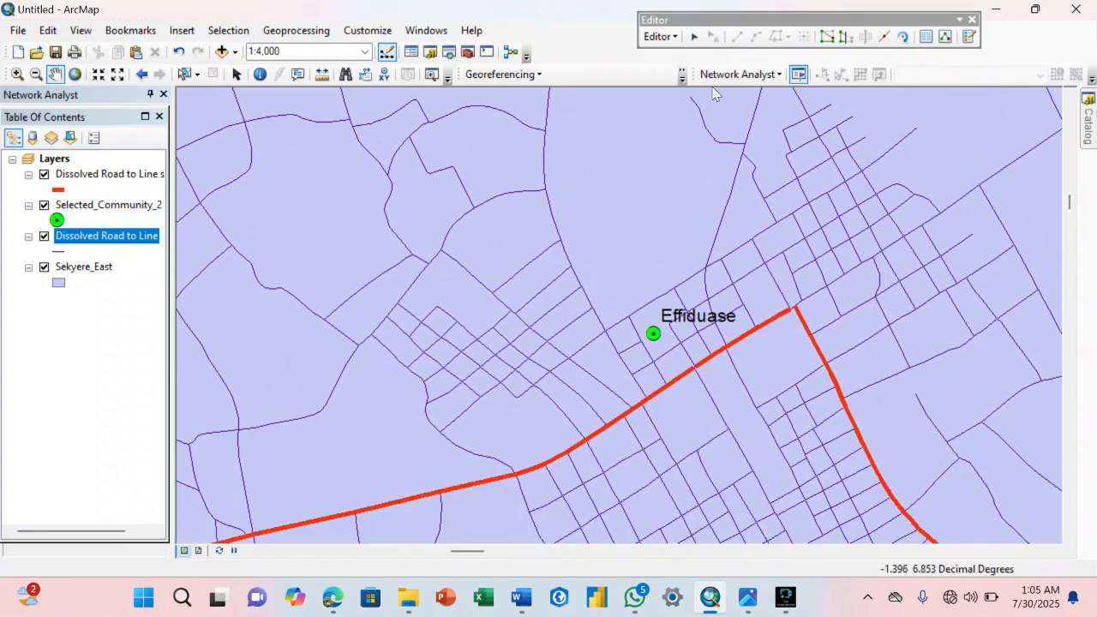
{"action": "left_click", "coordinate": [642, 398]}
{"action": "left_click", "coordinate": [620, 356], "text": "shift"}
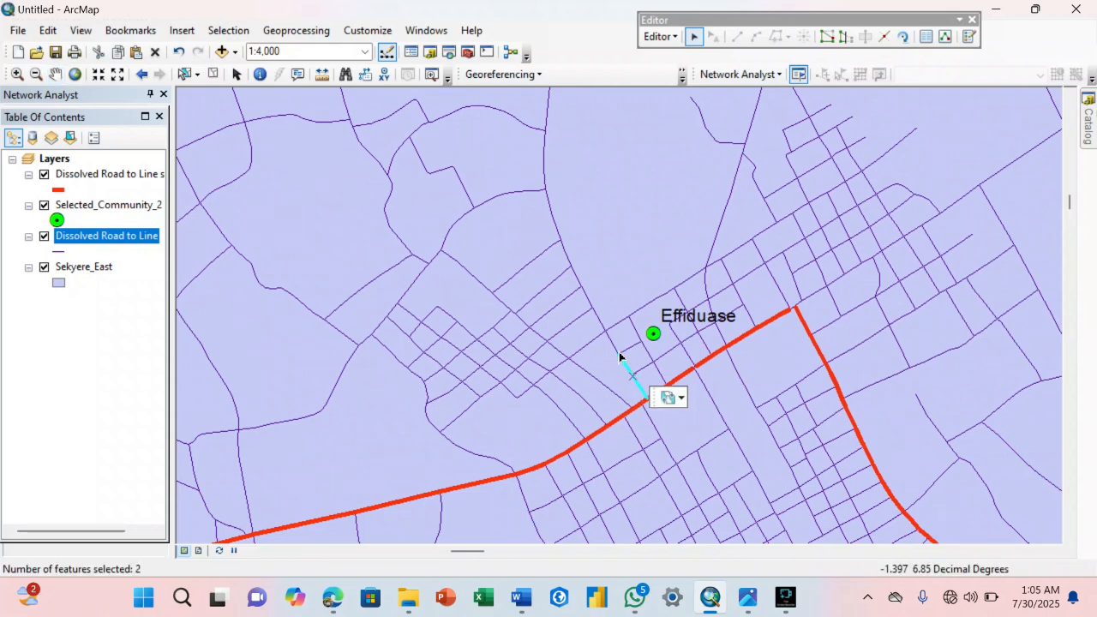
{"action": "left_click", "coordinate": [609, 341], "text": "shift"}
{"action": "left_click", "coordinate": [572, 267], "text": "shift"}
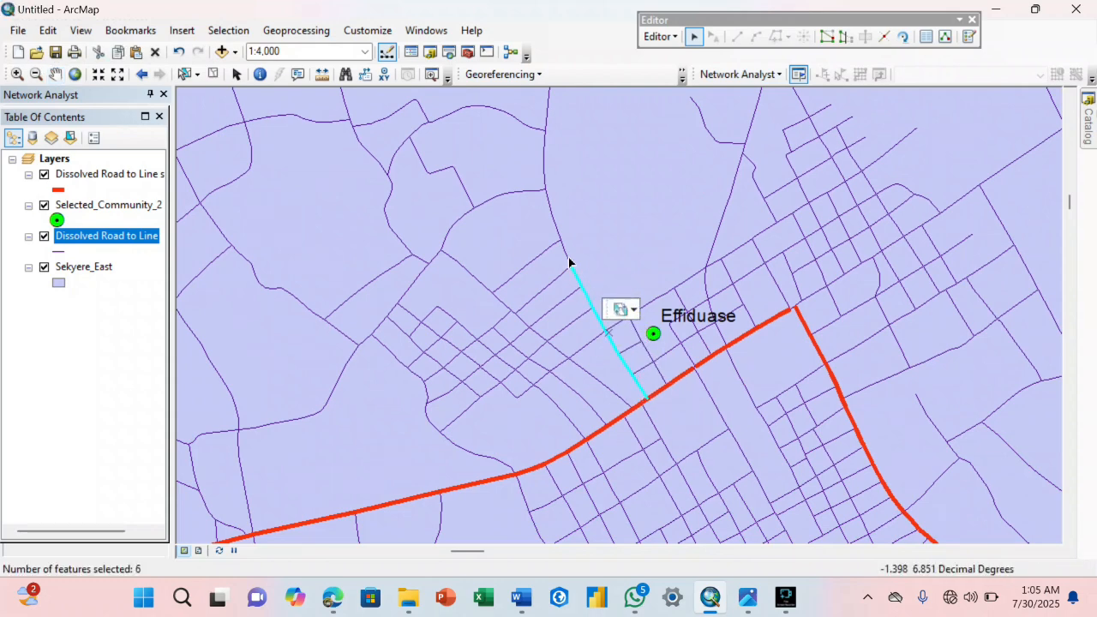
{"action": "left_click", "coordinate": [559, 224], "text": "shift"}
{"action": "left_click", "coordinate": [549, 176], "text": "shift"}
{"action": "left_click", "coordinate": [546, 128], "text": "shift"}
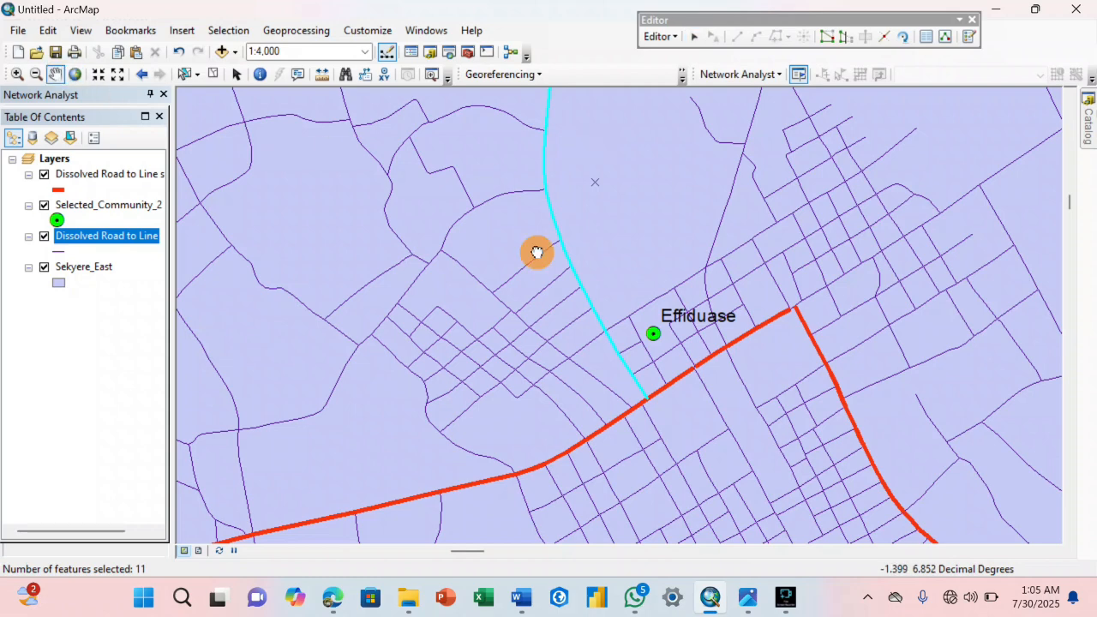
Add the northward continuation of the western Effiduase road to the selection, including the segment between the two side-street junctions.
{"action": "left_click_drag", "start_coordinate": [534, 250], "coordinate": [588, 343]}
{"action": "left_click", "coordinate": [606, 242], "text": "shift"}
{"action": "left_click", "coordinate": [611, 317], "text": "shift"}
{"action": "left_click", "coordinate": [620, 437], "text": "shift"}
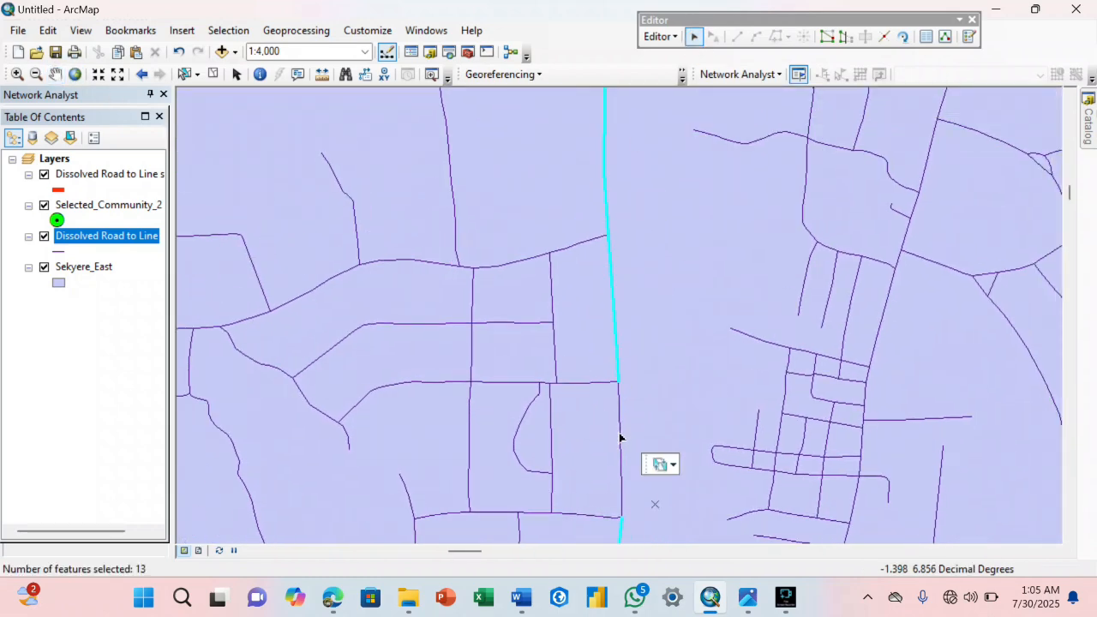
Add the straight north-south stretch of the western Effiduase road to the selection, filling every gap between its side-road junctions.
{"action": "left_click", "coordinate": [55, 74]}
{"action": "left_click_drag", "start_coordinate": [592, 94], "coordinate": [564, 462]}
{"action": "left_click", "coordinate": [694, 38]}
{"action": "left_click", "coordinate": [632, 166], "text": "shift"}
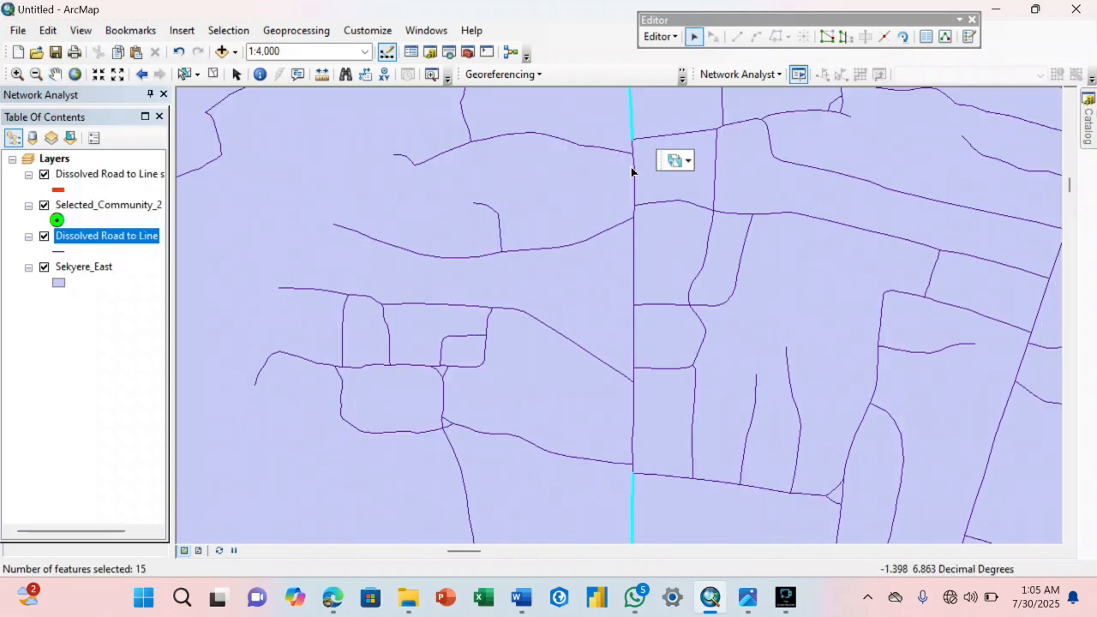
{"action": "left_click", "coordinate": [632, 211], "text": "shift"}
{"action": "left_click", "coordinate": [637, 233], "text": "shift"}
{"action": "left_click", "coordinate": [634, 272], "text": "shift"}
{"action": "left_click", "coordinate": [635, 338], "text": "shift"}
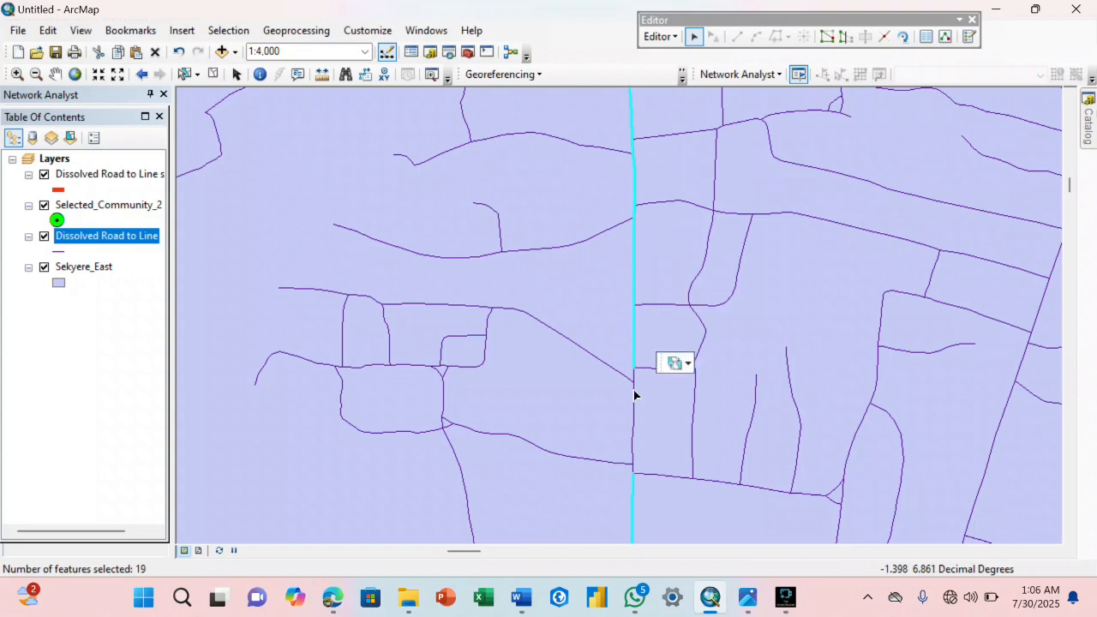
{"action": "left_click", "coordinate": [635, 396], "text": "shift"}
{"action": "left_click", "coordinate": [634, 505], "text": "shift"}
Add the segments of the western road to the selection up to where it curves north-west.
{"action": "left_click", "coordinate": [55, 74]}
{"action": "left_click_drag", "start_coordinate": [558, 128], "coordinate": [588, 380]}
{"action": "left_click", "coordinate": [695, 37]}
{"action": "left_click", "coordinate": [650, 272], "text": "shift"}
{"action": "left_click", "coordinate": [658, 343], "text": "shift"}
{"action": "left_click", "coordinate": [664, 392], "text": "shift"}
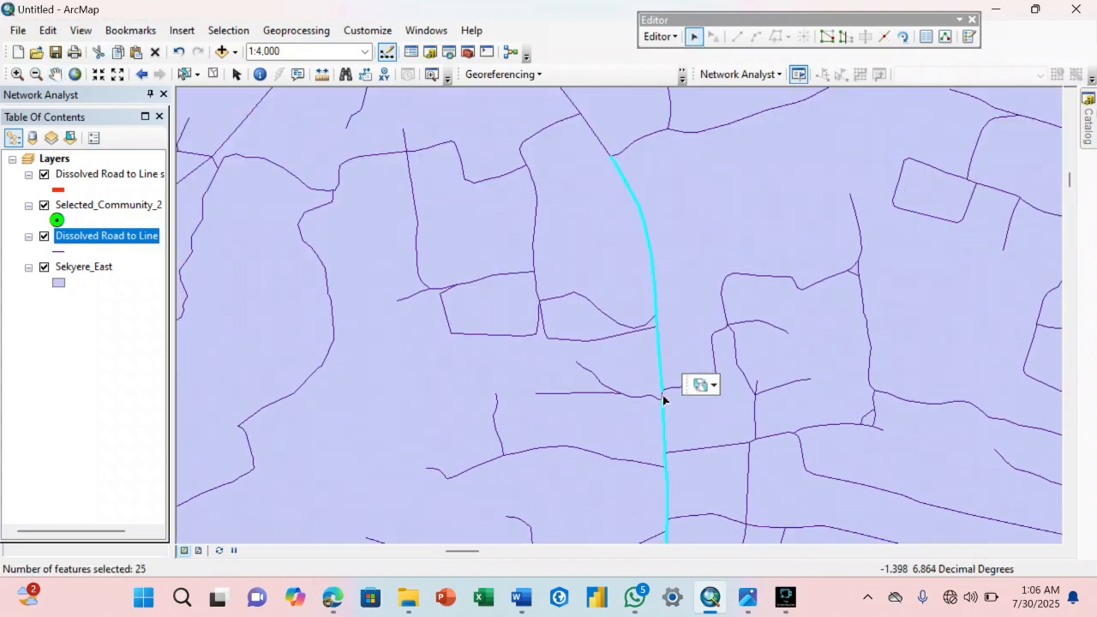
Add the diagonal north-west stretch of the western road to the selection, including all short segments between its side-road junctions.
{"action": "left_click", "coordinate": [55, 73]}
{"action": "left_click_drag", "start_coordinate": [446, 120], "coordinate": [554, 351]}
{"action": "left_click_drag", "start_coordinate": [541, 232], "coordinate": [609, 292]}
{"action": "left_click", "coordinate": [694, 37]}
{"action": "left_click", "coordinate": [565, 141], "text": "shift"}
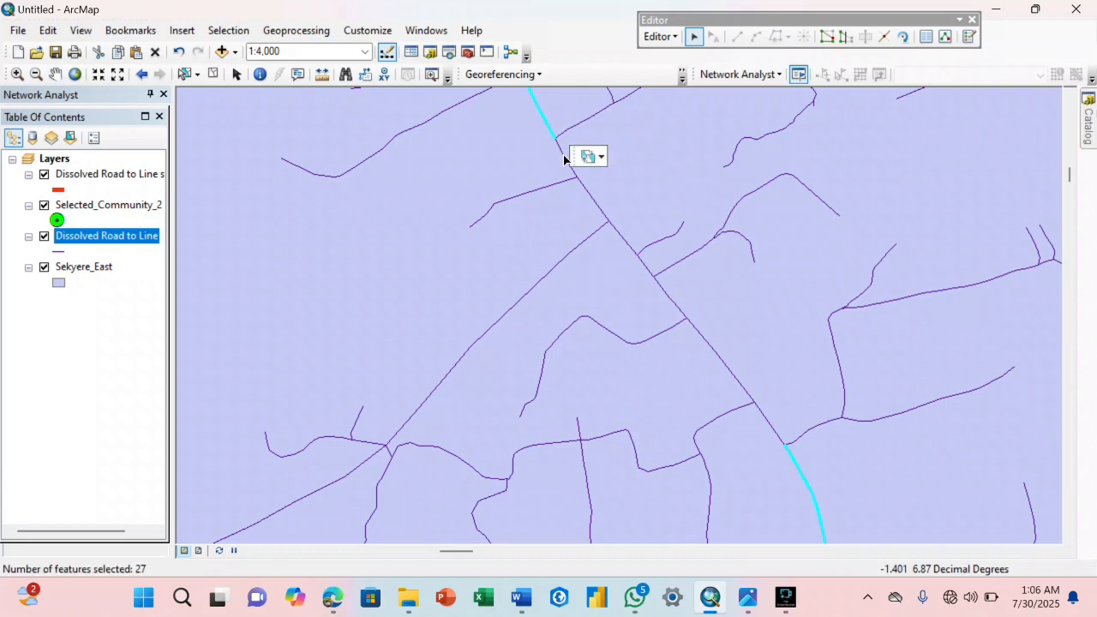
{"action": "left_click", "coordinate": [609, 221], "text": "shift"}
{"action": "left_click", "coordinate": [625, 249], "text": "shift"}
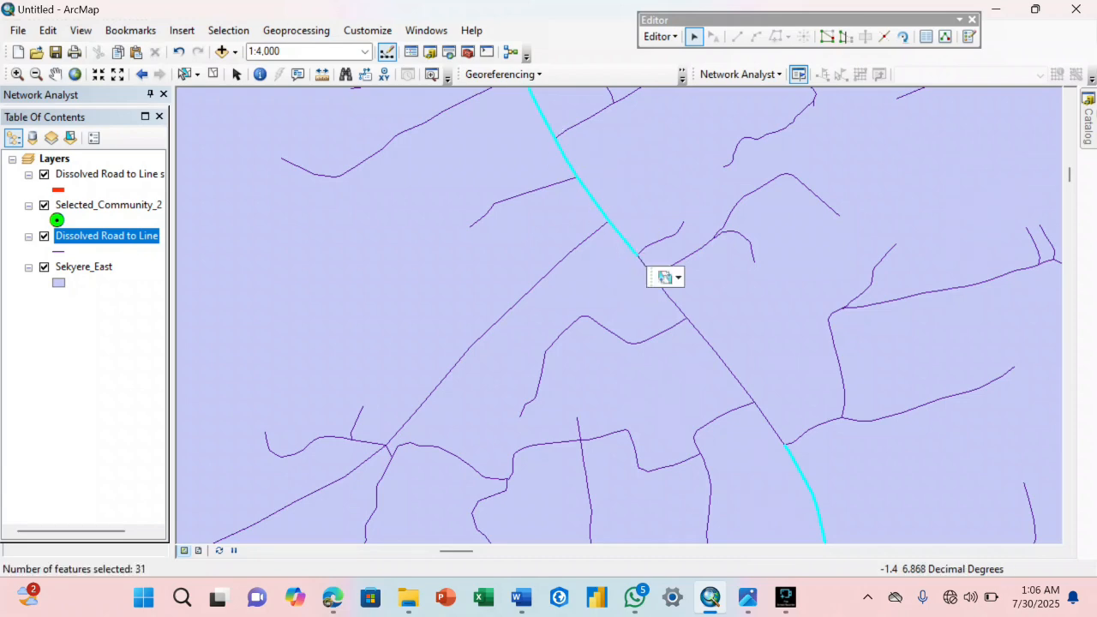
{"action": "left_click", "coordinate": [677, 307], "text": "shift"}
{"action": "left_click", "coordinate": [699, 334], "text": "shift"}
{"action": "left_click", "coordinate": [720, 362], "text": "shift"}
{"action": "left_click", "coordinate": [761, 420], "text": "shift"}
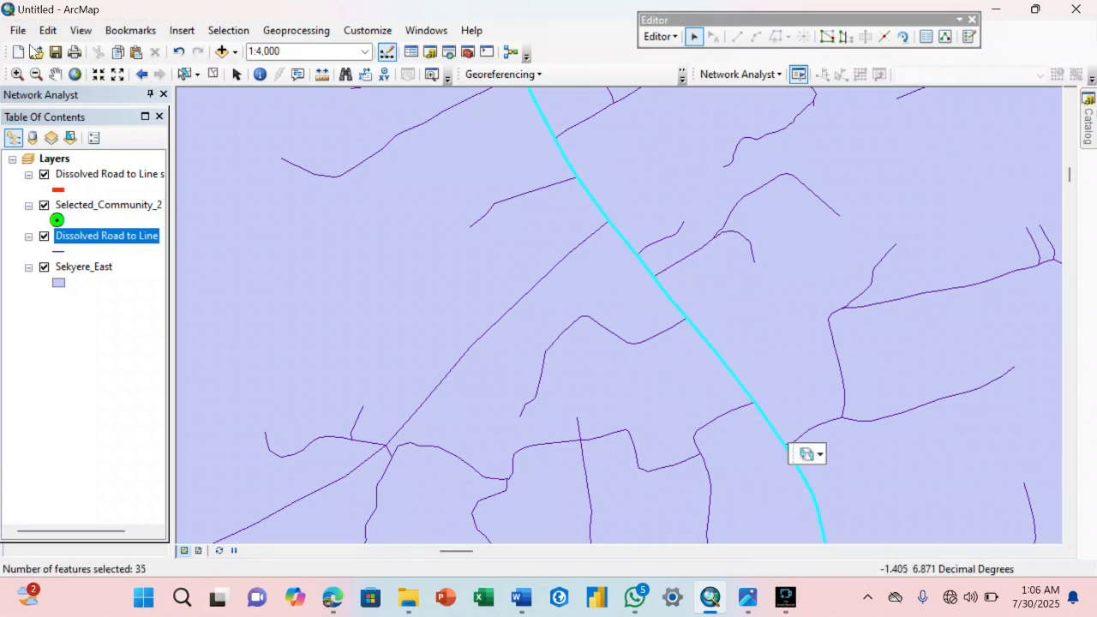
Complete the selection of the western road's northernmost stretch, including the short segment between the two south-west side roads.
{"action": "left_click_drag", "start_coordinate": [417, 176], "coordinate": [588, 364]}
{"action": "left_click", "coordinate": [661, 179], "text": "shift"}
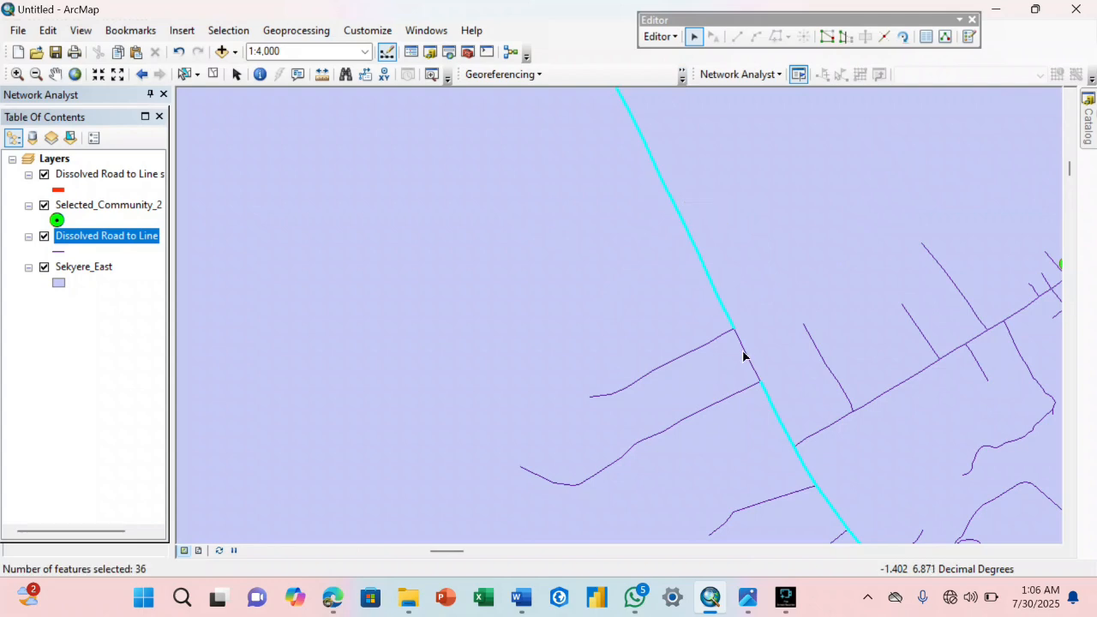
{"action": "left_click_drag", "start_coordinate": [771, 394], "coordinate": [664, 172]}
Add the second road running north from the red road just east of Effiduase to the selection, past the small street grid.
{"action": "left_click", "coordinate": [683, 135], "text": "shift"}
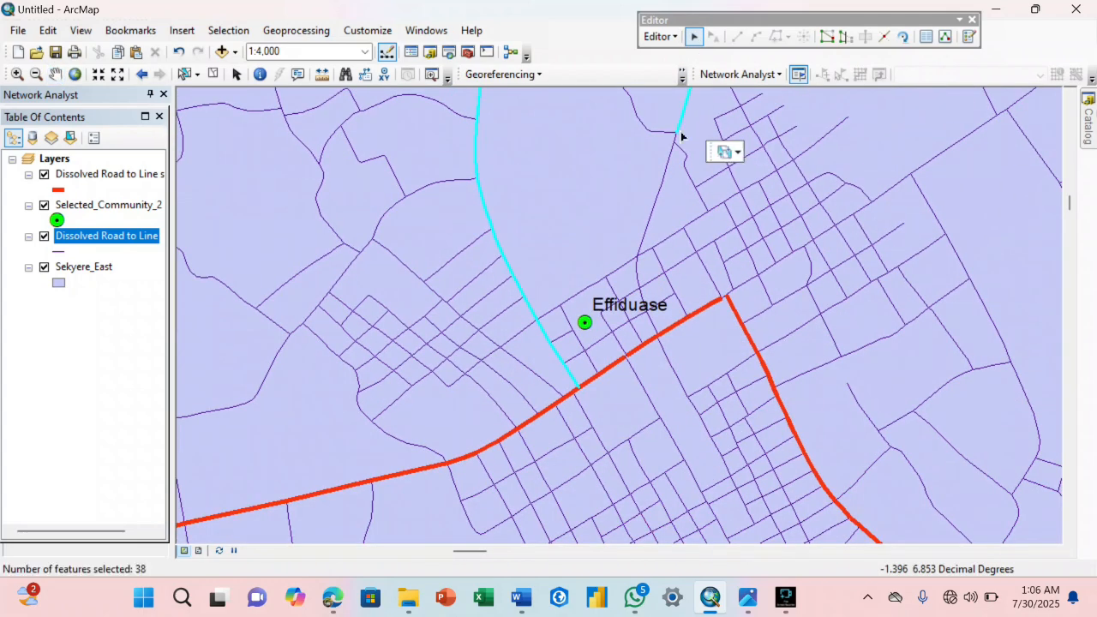
{"action": "left_click", "coordinate": [646, 261], "text": "shift"}
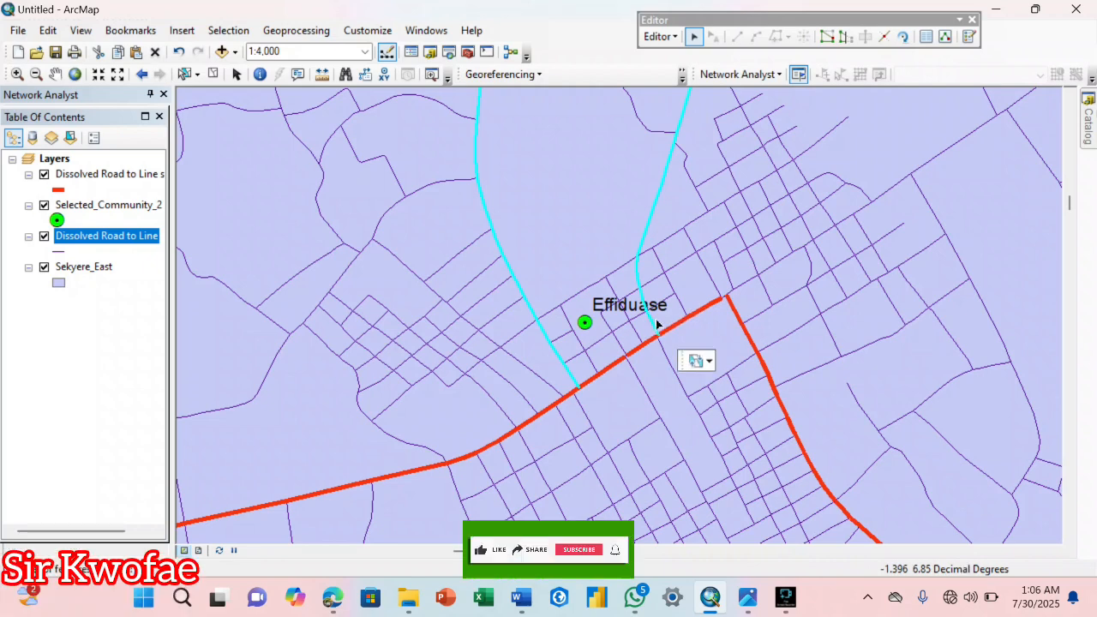
{"action": "left_click", "coordinate": [55, 73]}
{"action": "left_click_drag", "start_coordinate": [520, 268], "coordinate": [520, 448]}
{"action": "left_click", "coordinate": [694, 38]}
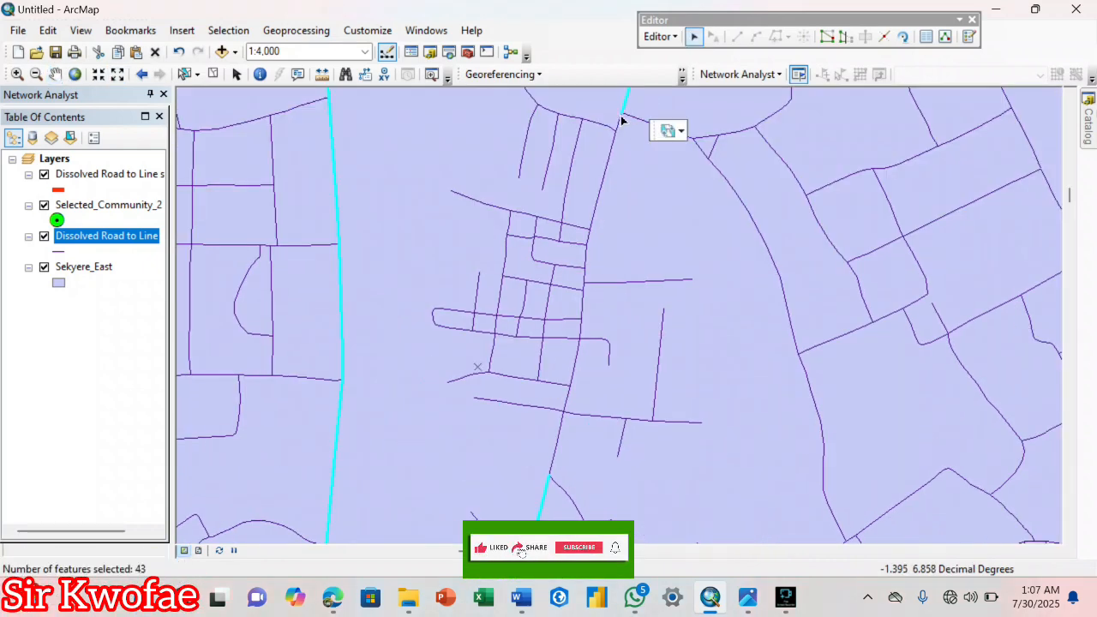
{"action": "left_click", "coordinate": [609, 140], "text": "shift"}
{"action": "left_click", "coordinate": [592, 240], "text": "shift"}
{"action": "left_click", "coordinate": [588, 277], "text": "shift"}
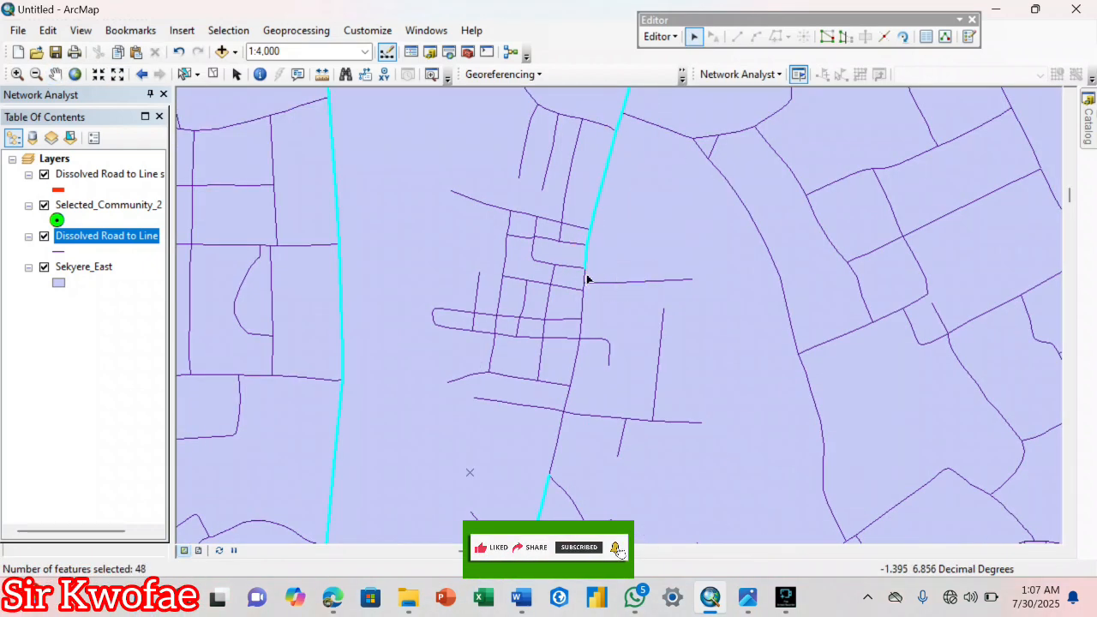
{"action": "left_click", "coordinate": [588, 296], "text": "shift"}
{"action": "left_click", "coordinate": [568, 400], "text": "shift"}
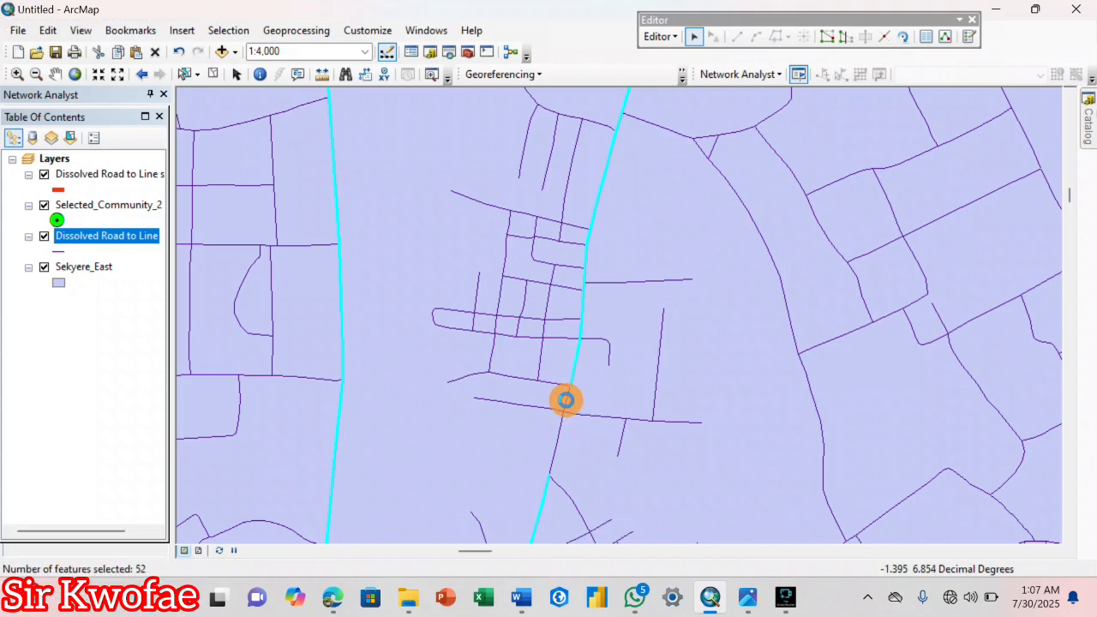
Add the eastern Effiduase road's next north-east stretch beyond the street grid to the selection, segment by segment.
{"action": "left_click", "coordinate": [55, 73]}
{"action": "left_click_drag", "start_coordinate": [482, 248], "coordinate": [499, 385]}
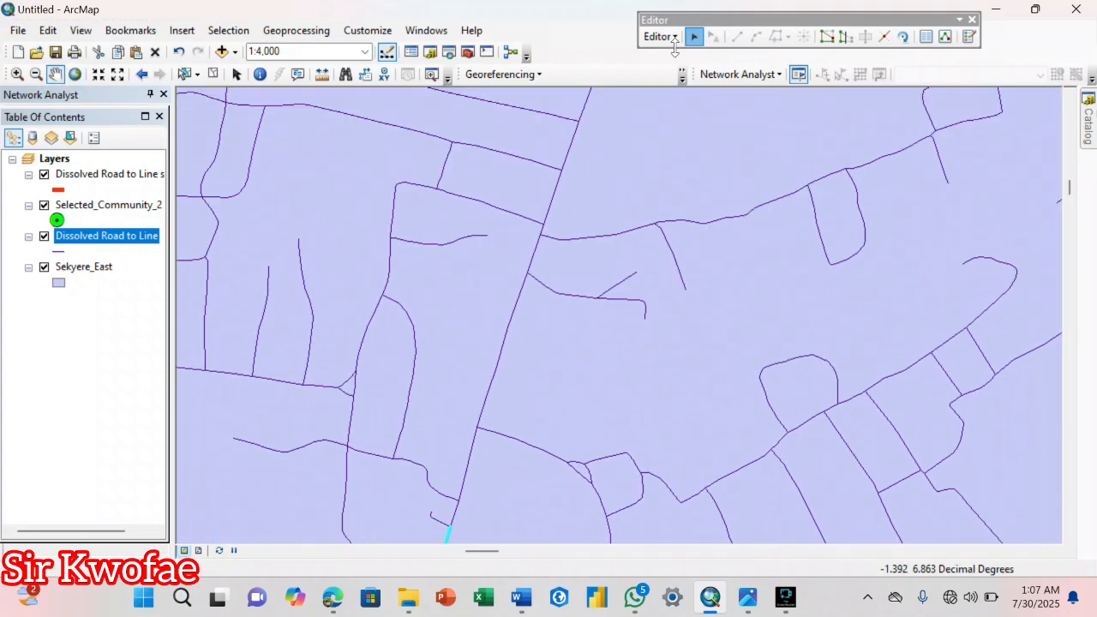
{"action": "left_click", "coordinate": [694, 37]}
{"action": "left_click", "coordinate": [538, 254], "text": "shift"}
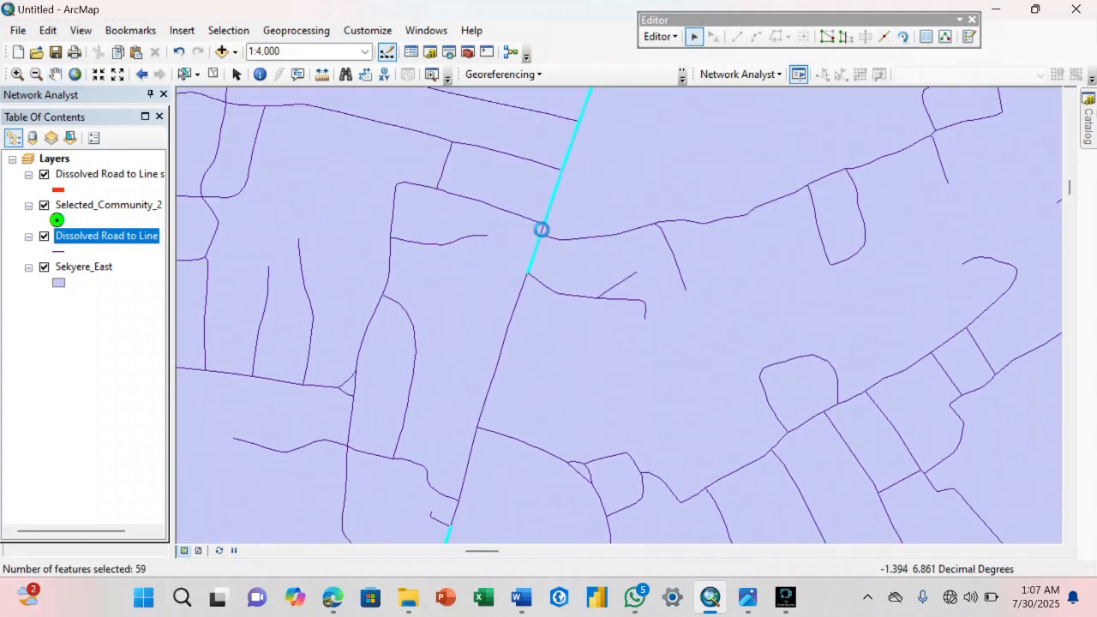
{"action": "left_click", "coordinate": [504, 341], "text": "shift"}
{"action": "left_click", "coordinate": [474, 449], "text": "shift"}
{"action": "left_click", "coordinate": [454, 507], "text": "shift"}
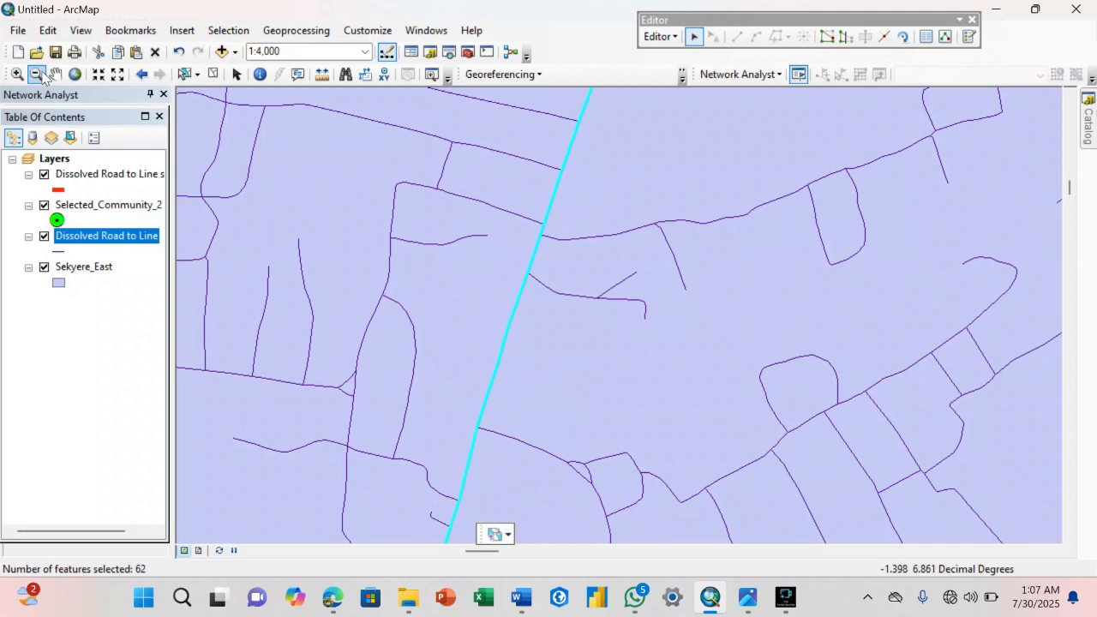
Add the eastern Effiduase road's north-east stretch past the parallel western side roads to the selection, segment by segment.
{"action": "left_click", "coordinate": [54, 74]}
{"action": "left_click_drag", "start_coordinate": [495, 159], "coordinate": [433, 355]}
{"action": "left_click", "coordinate": [600, 109], "text": "shift"}
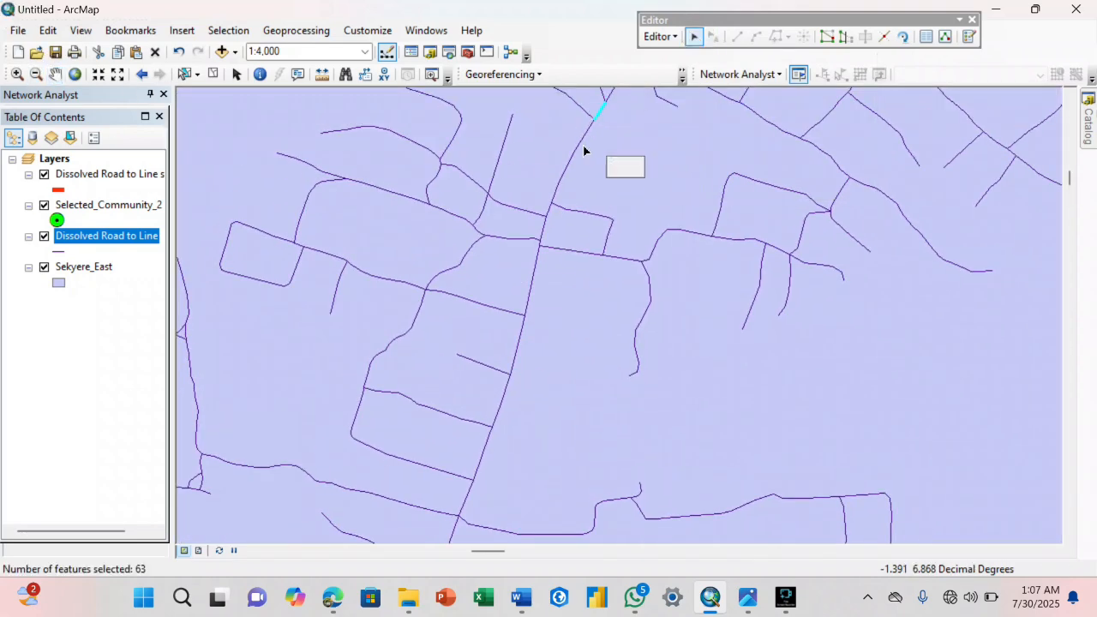
{"action": "left_click", "coordinate": [544, 230], "text": "shift"}
{"action": "left_click", "coordinate": [539, 264], "text": "shift"}
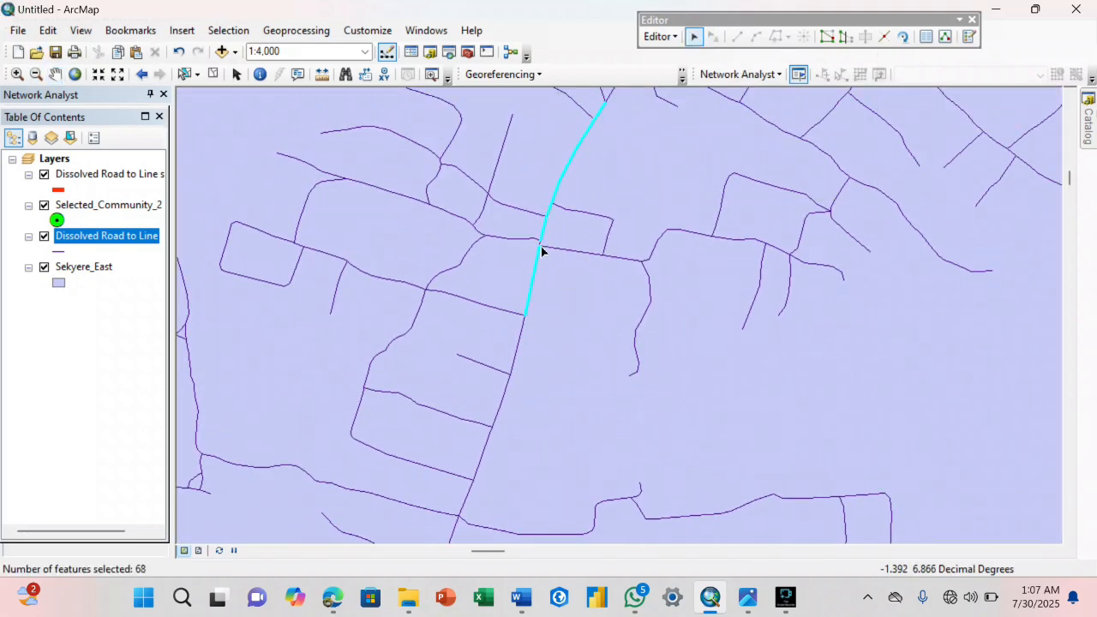
{"action": "left_click", "coordinate": [532, 283], "text": "shift"}
{"action": "left_click", "coordinate": [517, 347], "text": "shift"}
{"action": "left_click", "coordinate": [501, 403], "text": "shift"}
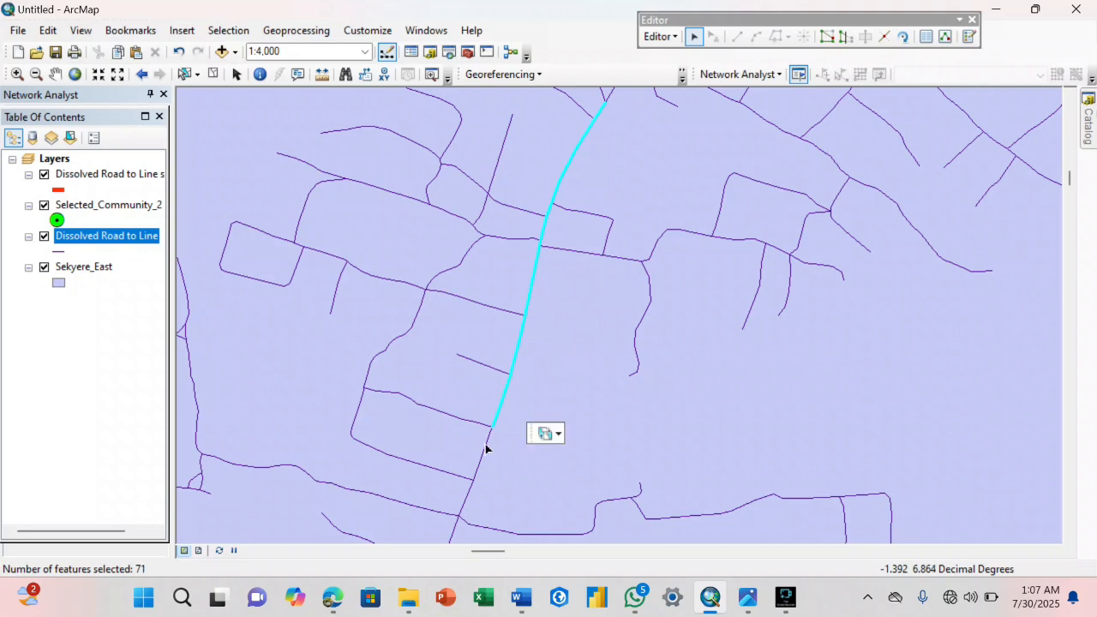
{"action": "left_click", "coordinate": [482, 458], "text": "shift"}
{"action": "left_click", "coordinate": [455, 518], "text": "shift"}
Complete the eastern Effiduase road's selection up to the northern district boundary, including the short segments at the fork.
{"action": "key", "text": "c"}
{"action": "left_click_drag", "start_coordinate": [455, 518], "coordinate": [524, 360]}
{"action": "left_click", "coordinate": [607, 202], "text": "shift"}
{"action": "left_click", "coordinate": [579, 247], "text": "shift"}
{"action": "left_click", "coordinate": [553, 279], "text": "shift"}
{"action": "left_click", "coordinate": [520, 335], "text": "shift"}
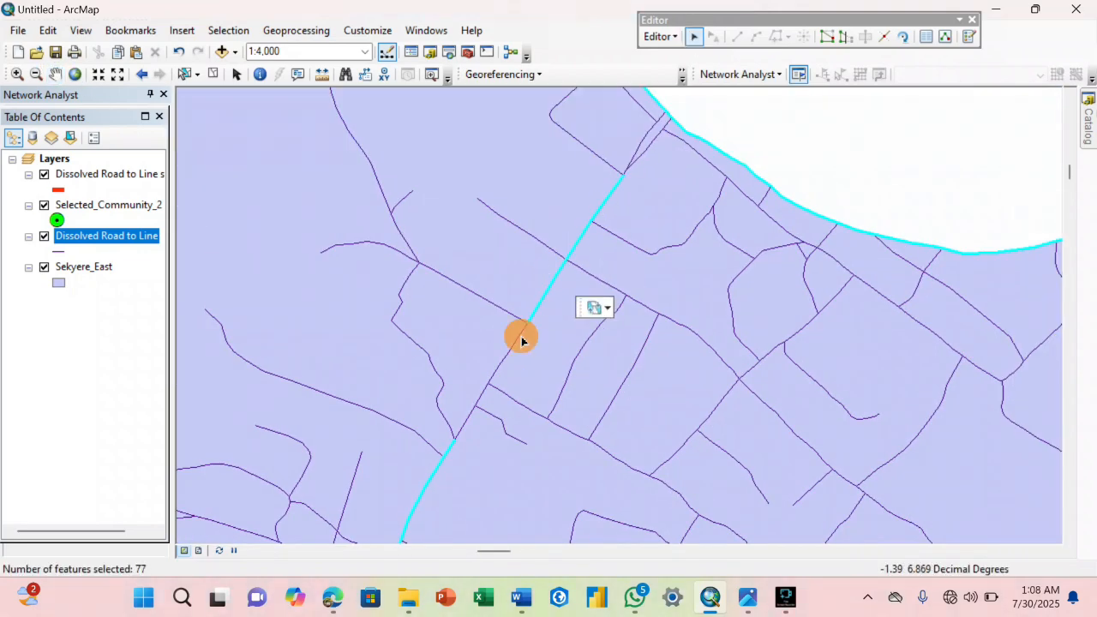
{"action": "left_click", "coordinate": [496, 381], "text": "shift"}
{"action": "left_click", "coordinate": [471, 419], "text": "shift"}
{"action": "left_click", "coordinate": [644, 141], "text": "shift"}
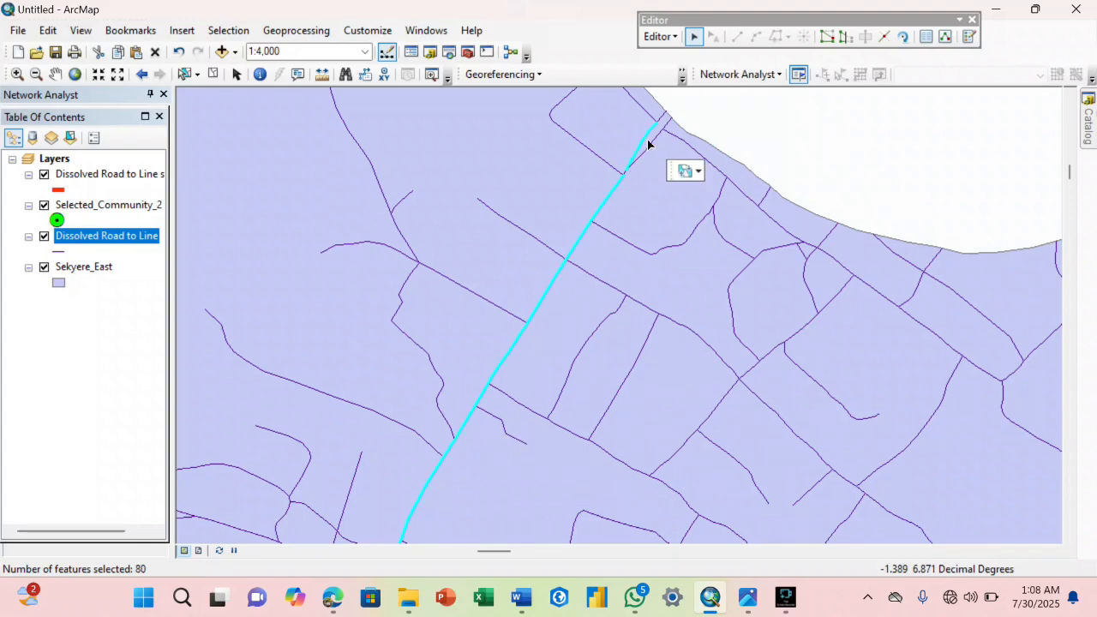
{"action": "left_click", "coordinate": [663, 120], "text": "shift"}
{"action": "left_click", "coordinate": [628, 182], "text": "shift"}
Check the Road Classification Map image for the remaining fair-condition roads and return to the map area around Apemso and Senkyi.
{"action": "left_click", "coordinate": [55, 74]}
{"action": "left_click_drag", "start_coordinate": [451, 289], "coordinate": [505, 135]}
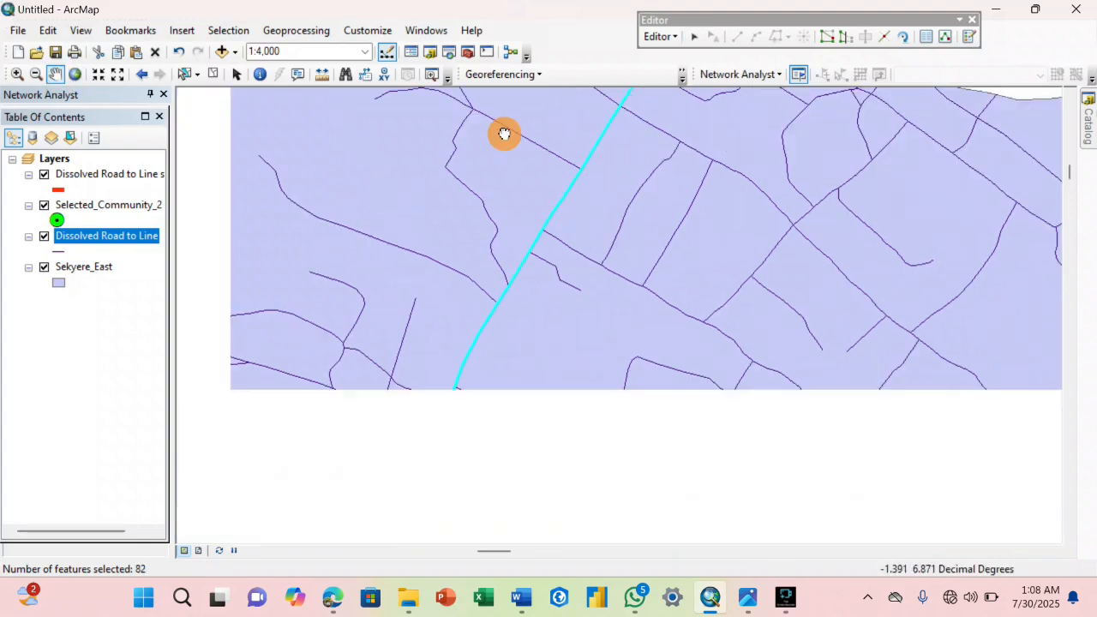
{"action": "scroll", "coordinate": [520, 250], "scroll_direction": "down", "scroll_amount": 2}
{"action": "left_click_drag", "start_coordinate": [508, 445], "coordinate": [578, 146]}
{"action": "scroll", "coordinate": [577, 241], "scroll_direction": "down", "scroll_amount": 1}
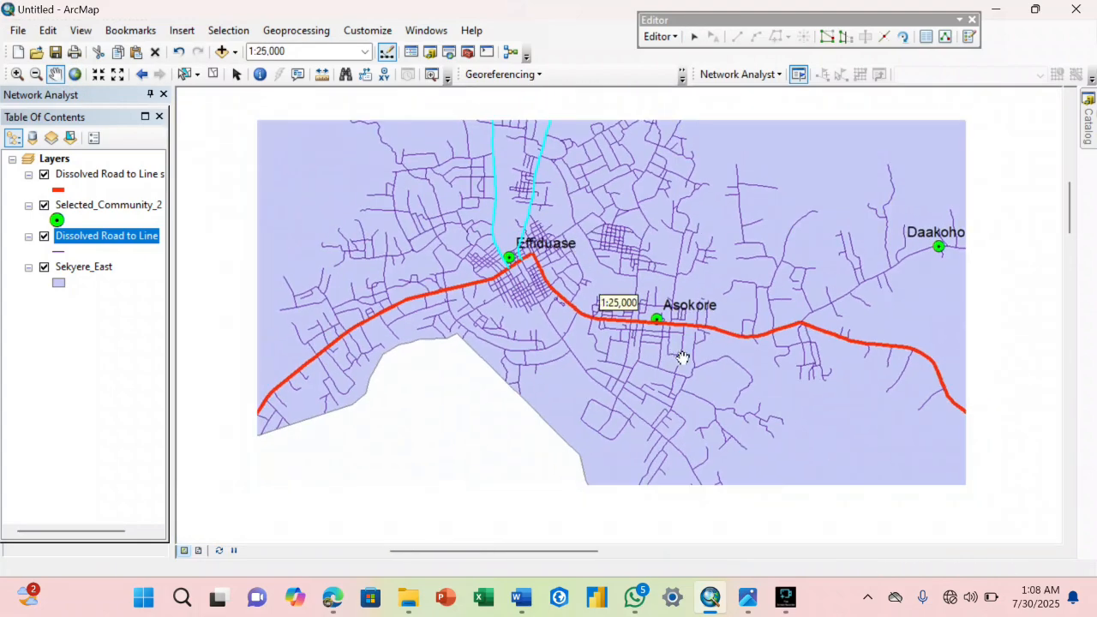
{"action": "left_click", "coordinate": [747, 598]}
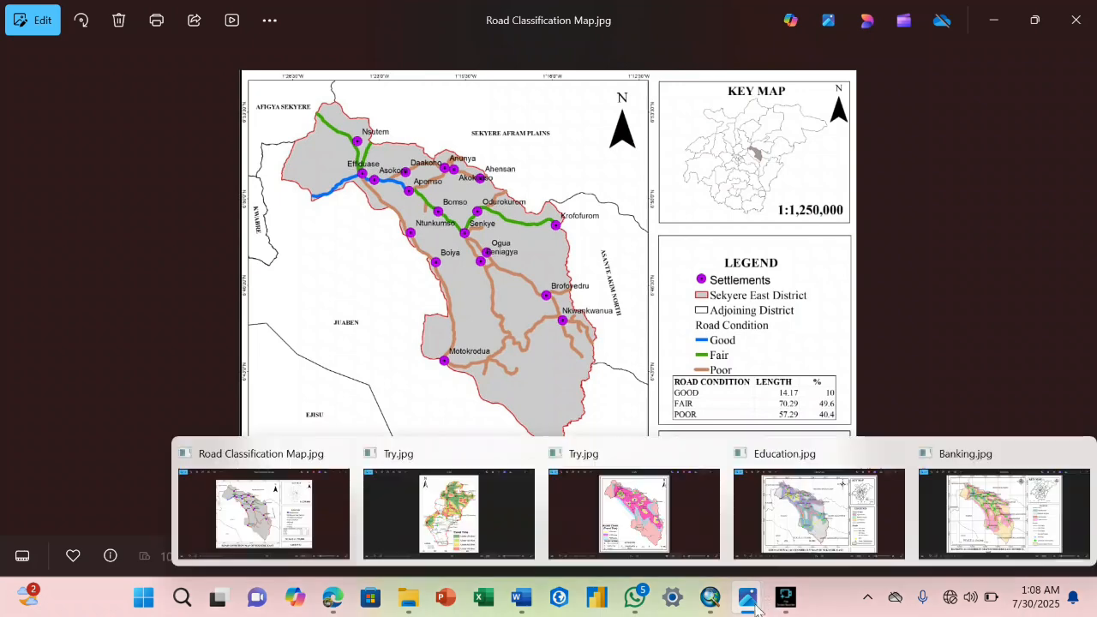
{"action": "left_click", "coordinate": [710, 598]}
{"action": "left_click_drag", "start_coordinate": [650, 333], "coordinate": [229, 140]}
{"action": "left_click_drag", "start_coordinate": [515, 297], "coordinate": [413, 274]}
{"action": "scroll", "coordinate": [488, 309], "scroll_direction": "down", "scroll_amount": 1}
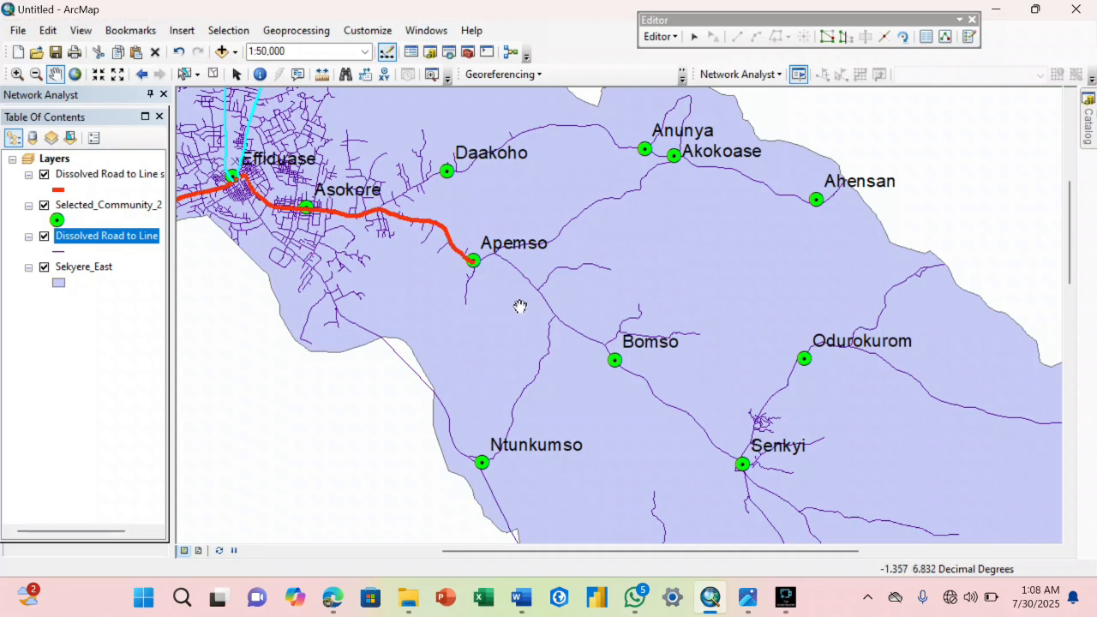
Add the road from Apemso through Bomso to Senkyi to the selection.
{"action": "left_click", "coordinate": [694, 38]}
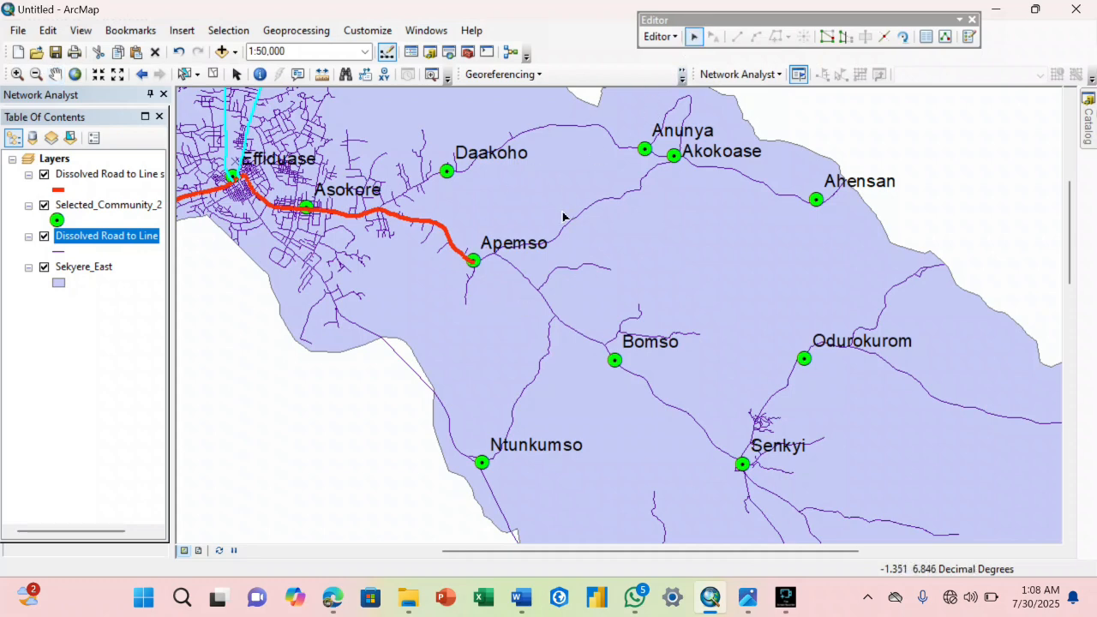
{"action": "left_click", "coordinate": [513, 264], "text": "shift"}
{"action": "left_click", "coordinate": [489, 256], "text": "shift"}
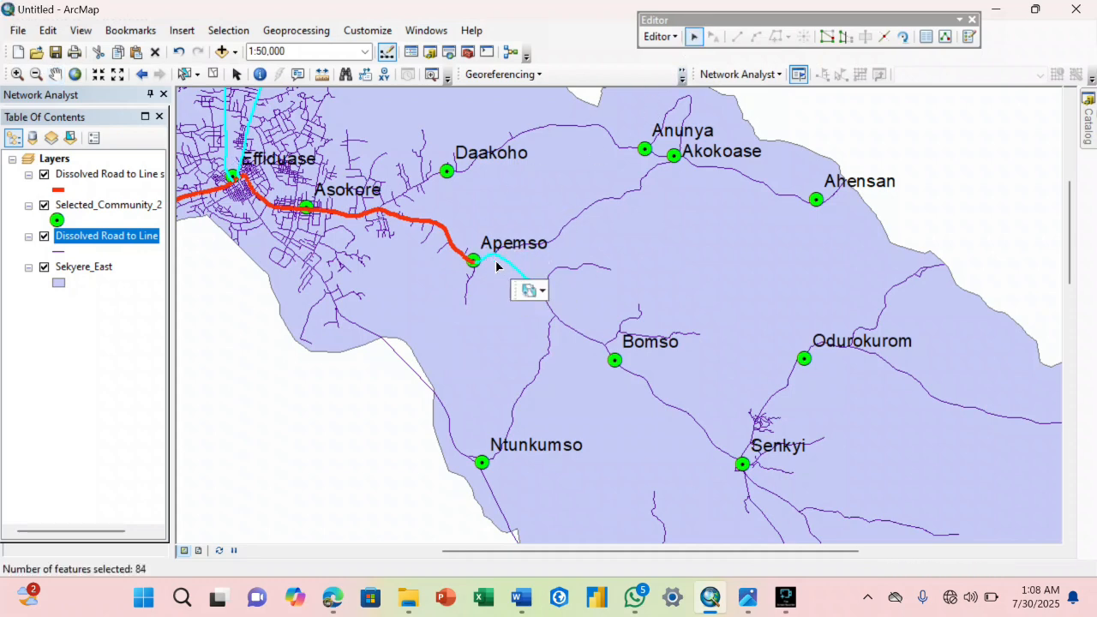
{"action": "left_click", "coordinate": [547, 303], "text": "shift"}
{"action": "left_click", "coordinate": [562, 320], "text": "shift"}
{"action": "left_click", "coordinate": [688, 417], "text": "shift"}
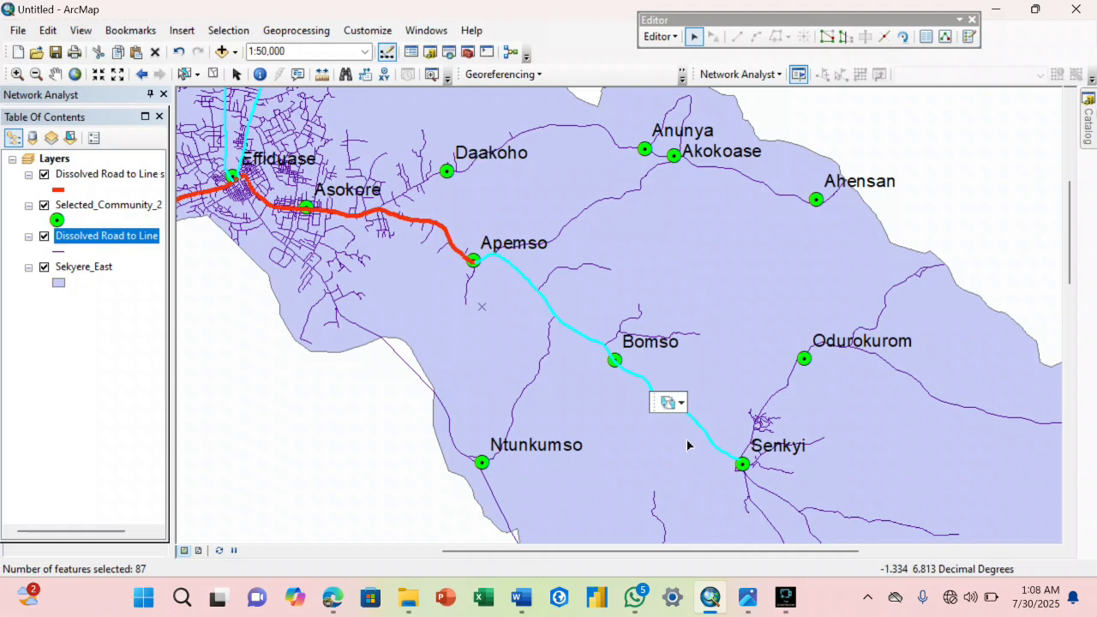
Add the road from Senkyi to Odurokurom to the selection, including the short segments at the small street cluster's northern end.
{"action": "left_click", "coordinate": [753, 447], "text": "shift"}
{"action": "left_click", "coordinate": [756, 431], "text": "shift"}
{"action": "left_click", "coordinate": [772, 405], "text": "shift"}
{"action": "scroll", "coordinate": [786, 402], "scroll_direction": "up", "scroll_amount": 8}
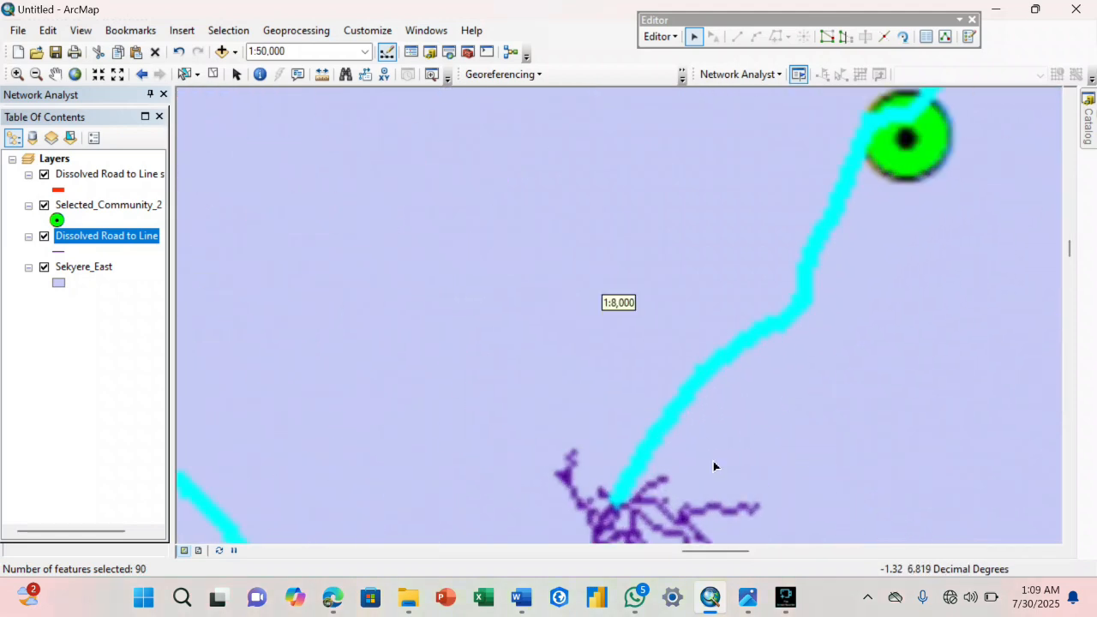
{"action": "scroll", "coordinate": [681, 480], "scroll_direction": "up", "scroll_amount": 2}
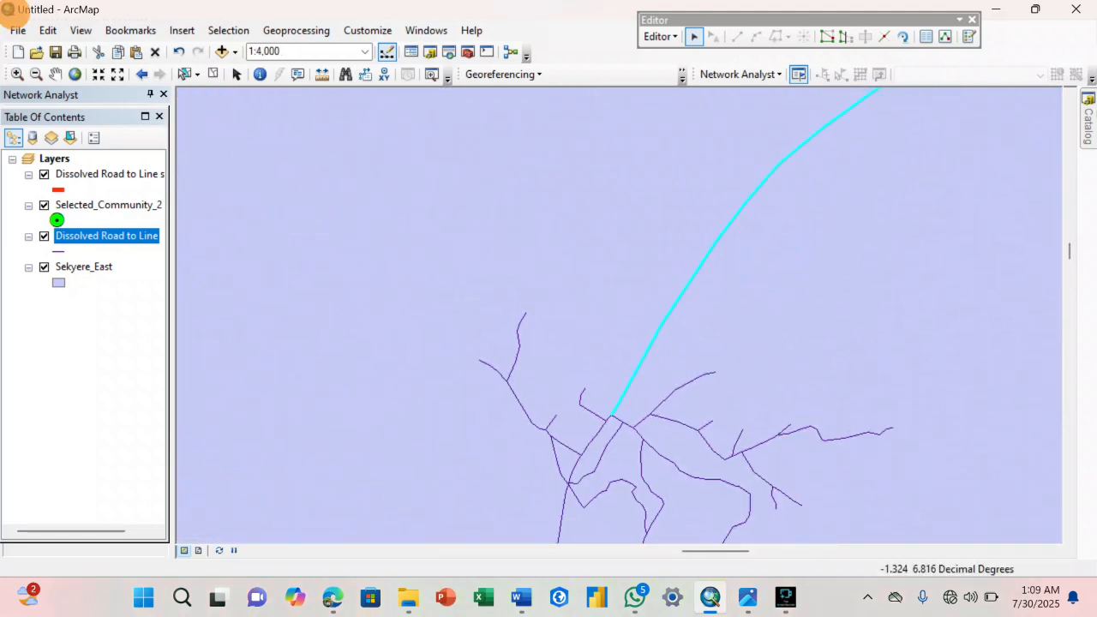
{"action": "left_click", "coordinate": [576, 477], "text": "shift"}
{"action": "left_click", "coordinate": [609, 421], "text": "shift"}
Add the missing short segments between the side-road junctions south of the street cluster near Senkyi to the selection.
{"action": "scroll", "coordinate": [607, 418], "scroll_direction": "down", "scroll_amount": 3}
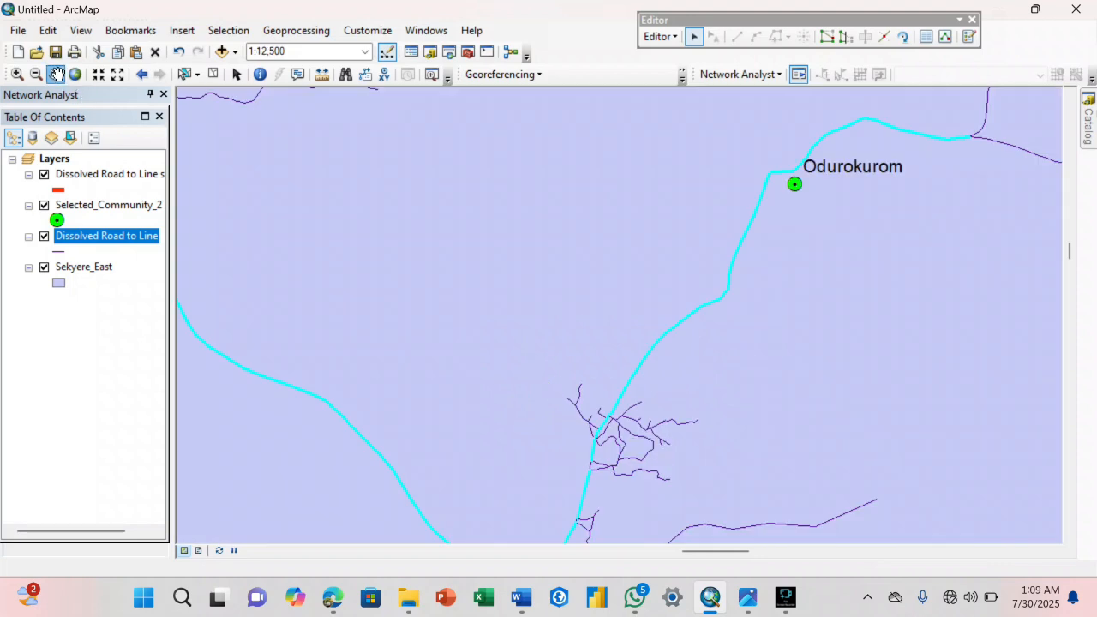
{"action": "left_click", "coordinate": [58, 74]}
{"action": "left_click_drag", "start_coordinate": [612, 448], "coordinate": [634, 321]}
{"action": "scroll", "coordinate": [634, 323], "scroll_direction": "up", "scroll_amount": 2}
{"action": "left_click", "coordinate": [696, 39]}
{"action": "left_click", "coordinate": [607, 353], "text": "shift"}
{"action": "scroll", "coordinate": [593, 437], "scroll_direction": "up", "scroll_amount": 3}
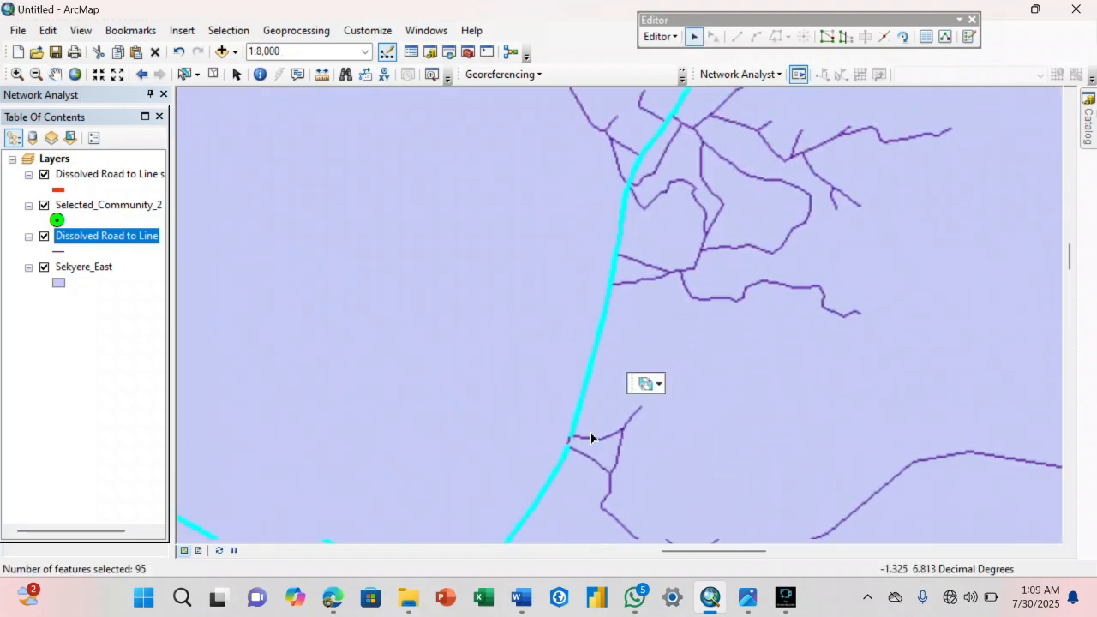
{"action": "left_click", "coordinate": [565, 448], "text": "shift"}
Add the road running south-east from the junction east of Odurokurom to the selection.
{"action": "scroll", "coordinate": [566, 447], "scroll_direction": "down", "scroll_amount": 3}
{"action": "left_click", "coordinate": [57, 75]}
{"action": "left_click_drag", "start_coordinate": [621, 232], "coordinate": [424, 363]}
{"action": "left_click_drag", "start_coordinate": [832, 144], "coordinate": [564, 362]}
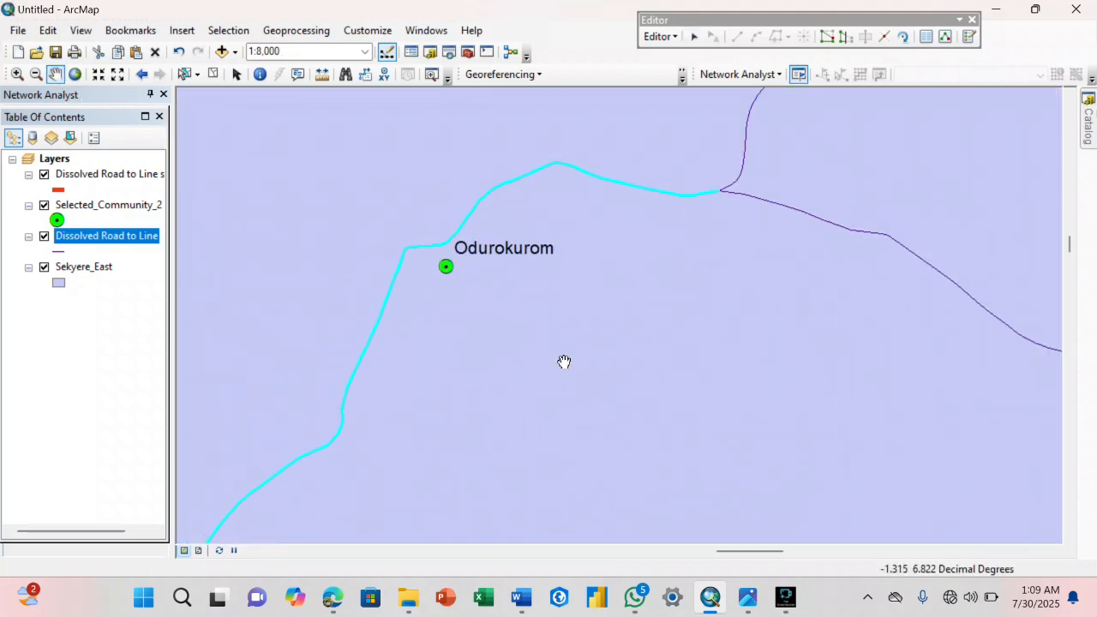
{"action": "left_click_drag", "start_coordinate": [868, 407], "coordinate": [483, 381]}
{"action": "left_click", "coordinate": [546, 243], "text": "shift"}
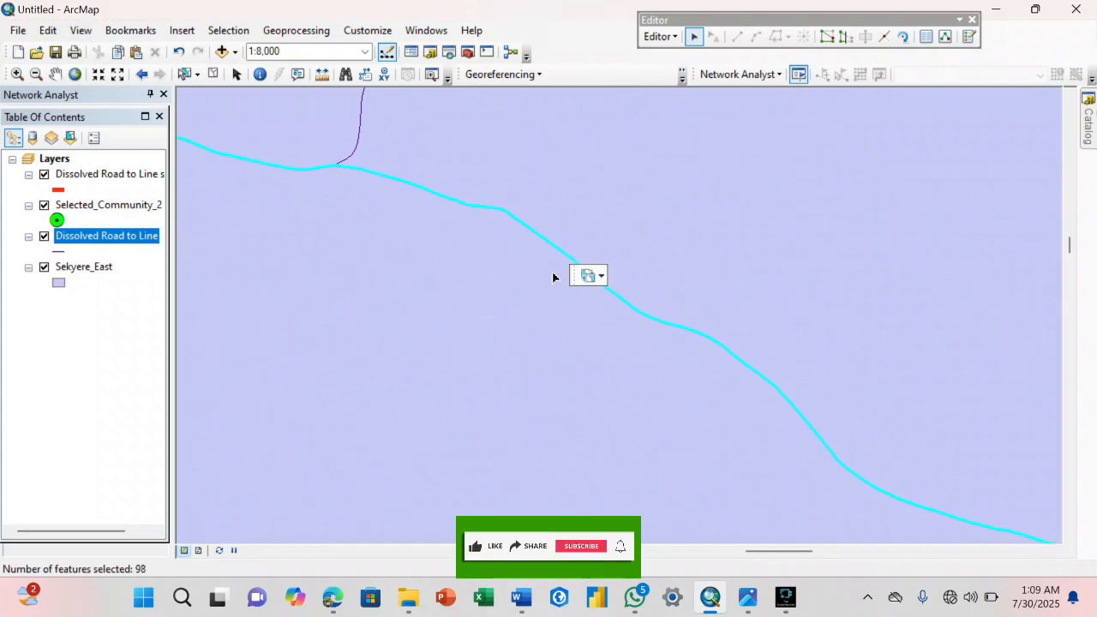
Review the selected roads from the eastern district boundary back to Effiduase.
{"action": "scroll", "coordinate": [566, 364], "scroll_direction": "down", "scroll_amount": 3}
{"action": "left_click", "coordinate": [55, 75]}
{"action": "left_click_drag", "start_coordinate": [900, 437], "coordinate": [471, 364]}
{"action": "left_click_drag", "start_coordinate": [705, 445], "coordinate": [617, 426]}
{"action": "scroll", "coordinate": [619, 429], "scroll_direction": "down", "scroll_amount": 3}
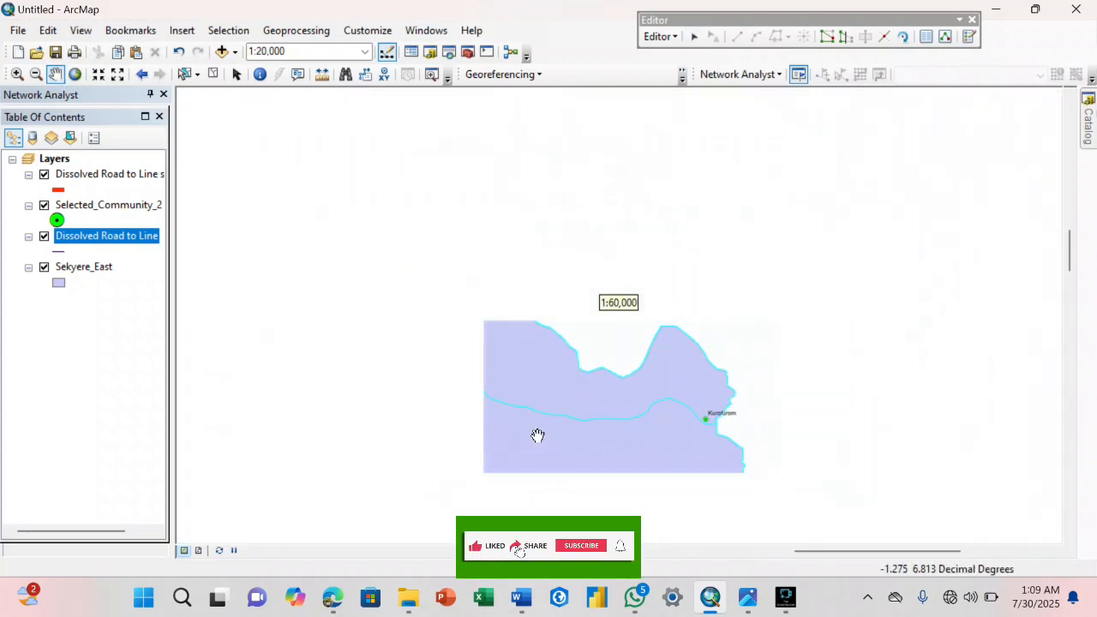
{"action": "left_click_drag", "start_coordinate": [539, 437], "coordinate": [864, 372]}
{"action": "left_click_drag", "start_coordinate": [512, 368], "coordinate": [720, 419]}
{"action": "scroll", "coordinate": [720, 419], "scroll_direction": "down", "scroll_amount": 1}
{"action": "mouse_move", "coordinate": [747, 597]}
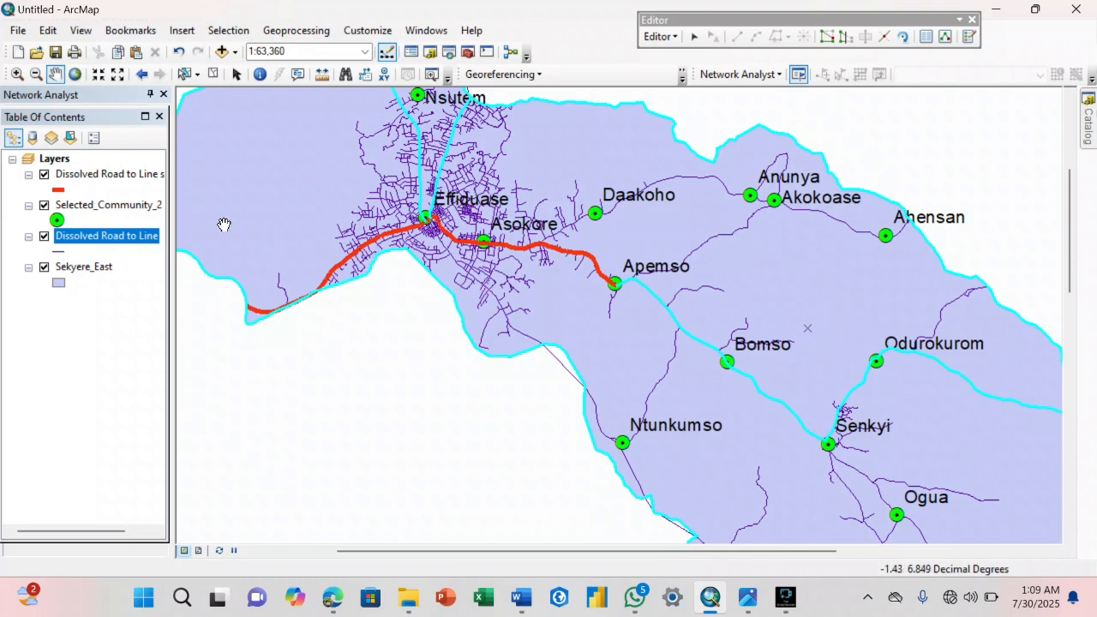
Open the Dissolved Road to Line attribute table, show only the selected records, and restore the table to a smaller window.
{"action": "right_click", "coordinate": [137, 240]}
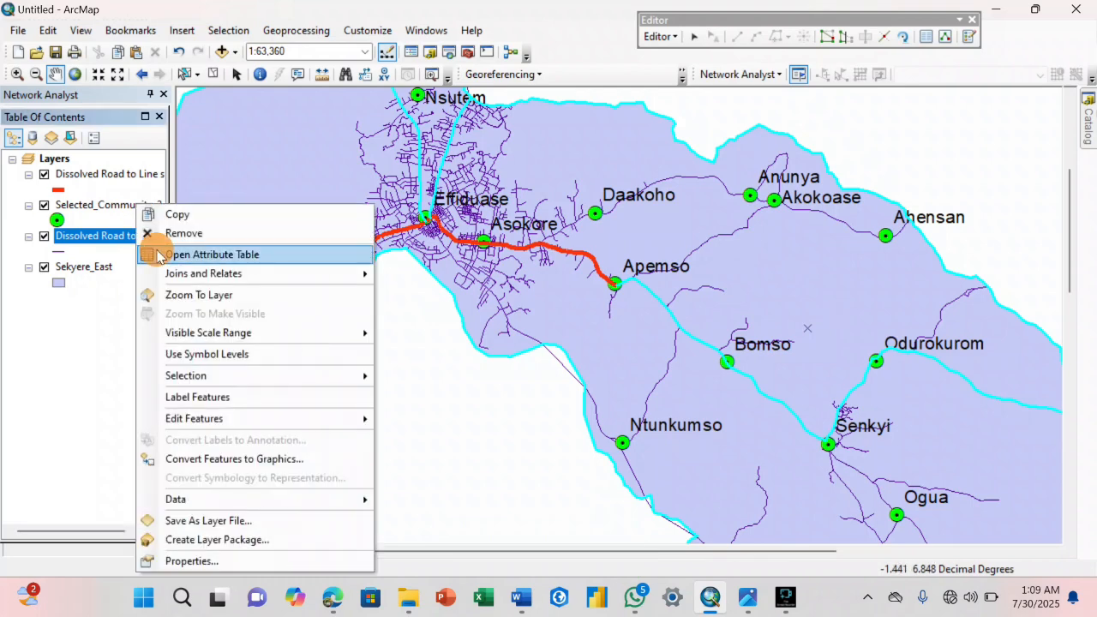
{"action": "left_click", "coordinate": [159, 256]}
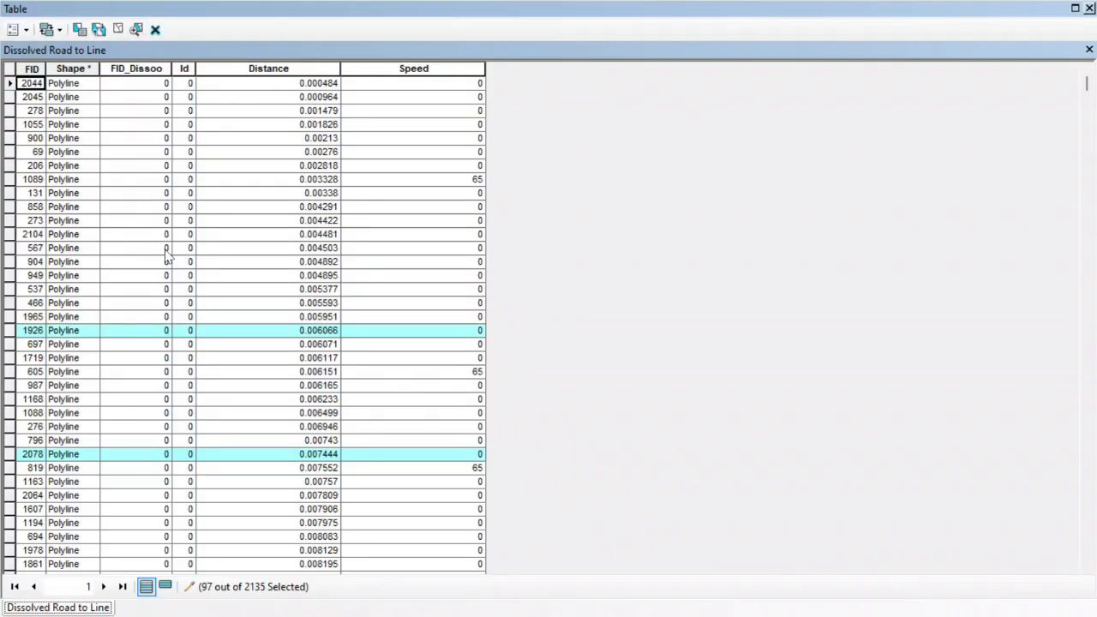
{"action": "left_click", "coordinate": [166, 588]}
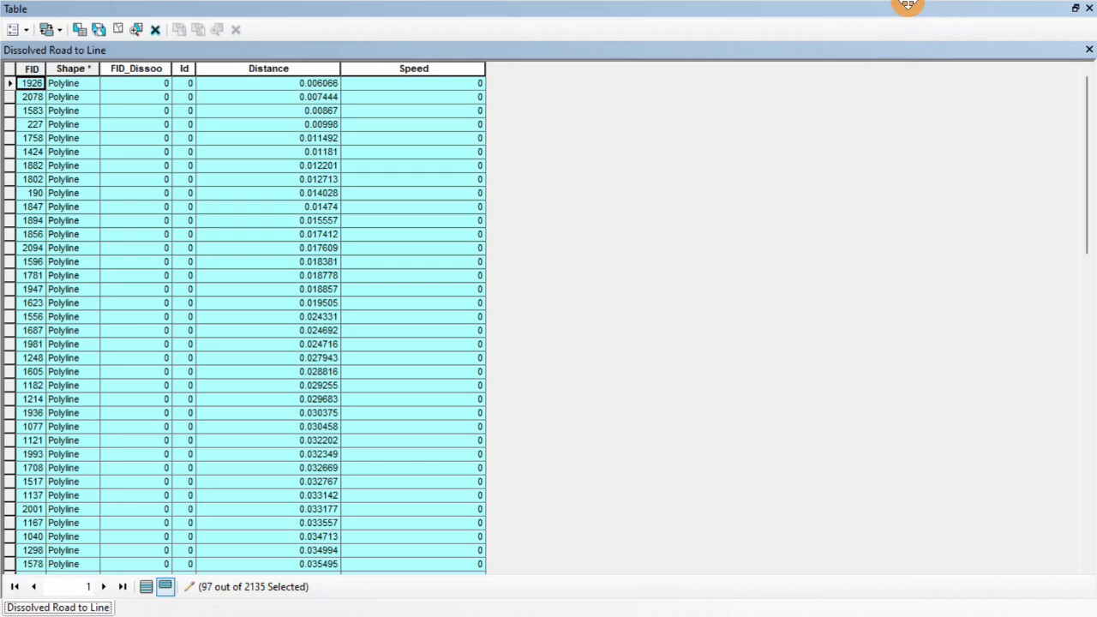
{"action": "left_click", "coordinate": [1044, 11]}
{"action": "left_click", "coordinate": [1076, 8]}
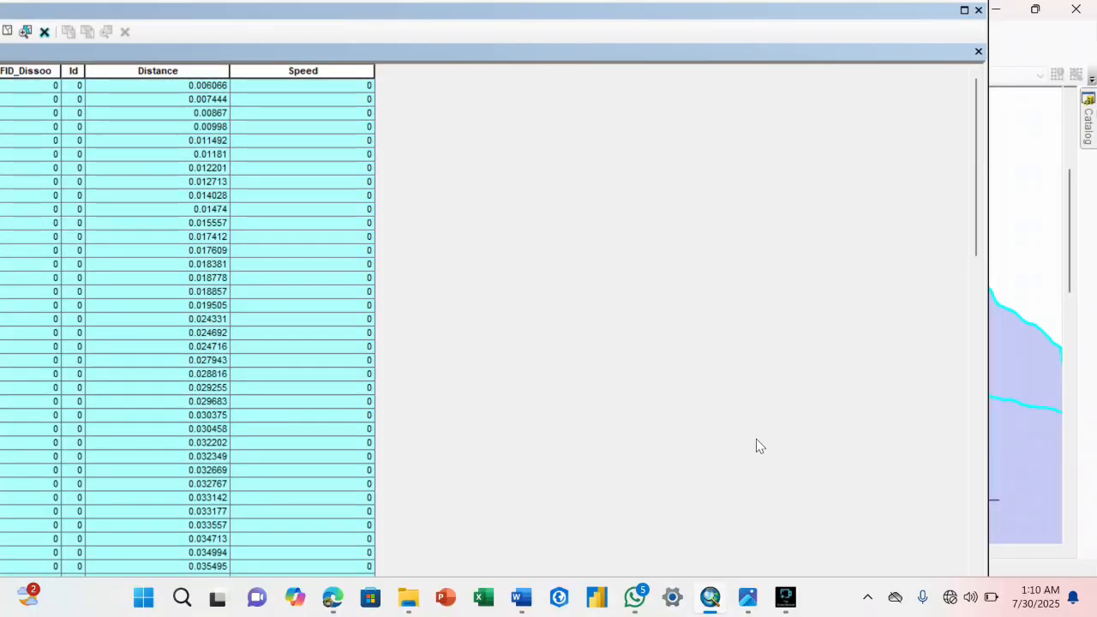
Switch to the Word document and look up the average speed for the Feeder road/Fair class in the speed table.
{"action": "mouse_move", "coordinate": [540, 604]}
{"action": "left_click", "coordinate": [540, 538]}
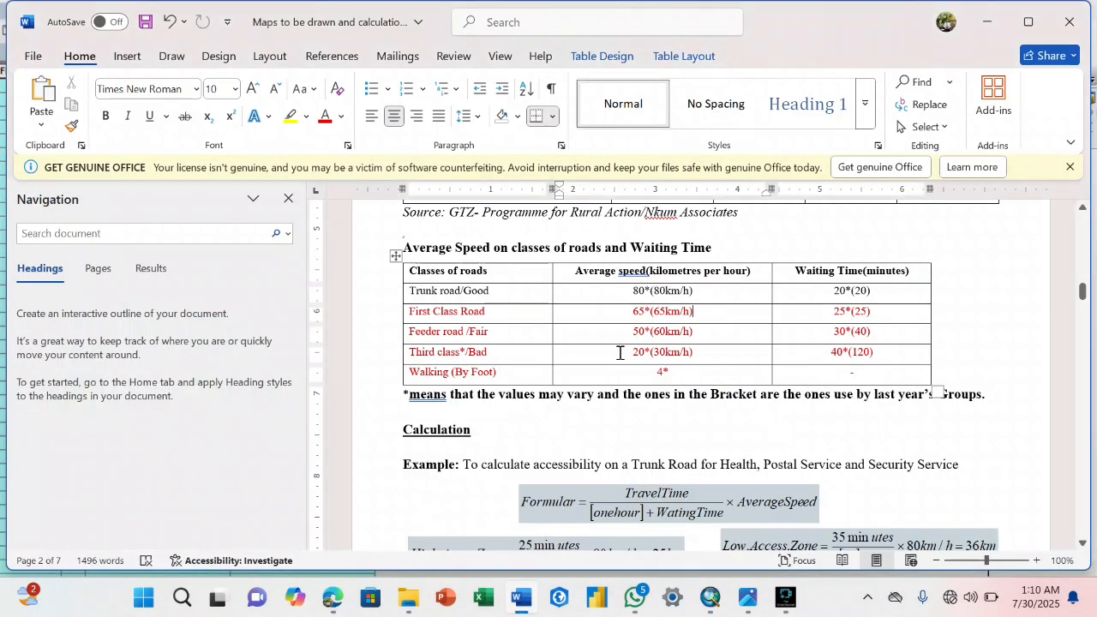
{"action": "left_click_drag", "start_coordinate": [492, 335], "coordinate": [397, 343]}
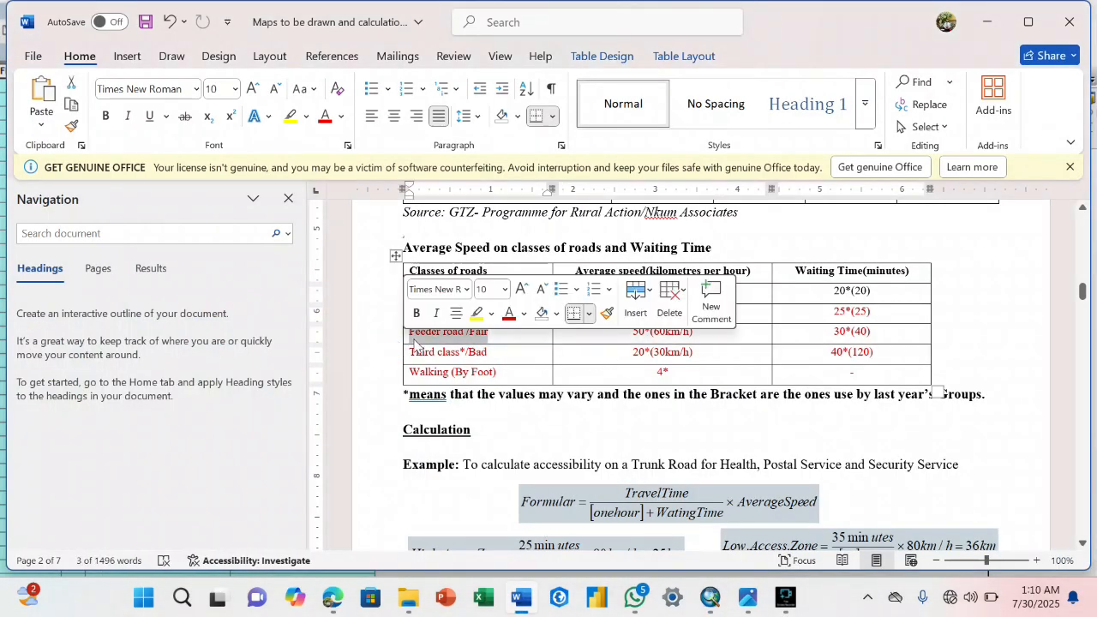
{"action": "left_click", "coordinate": [490, 339]}
{"action": "left_click_drag", "start_coordinate": [632, 335], "coordinate": [687, 334]}
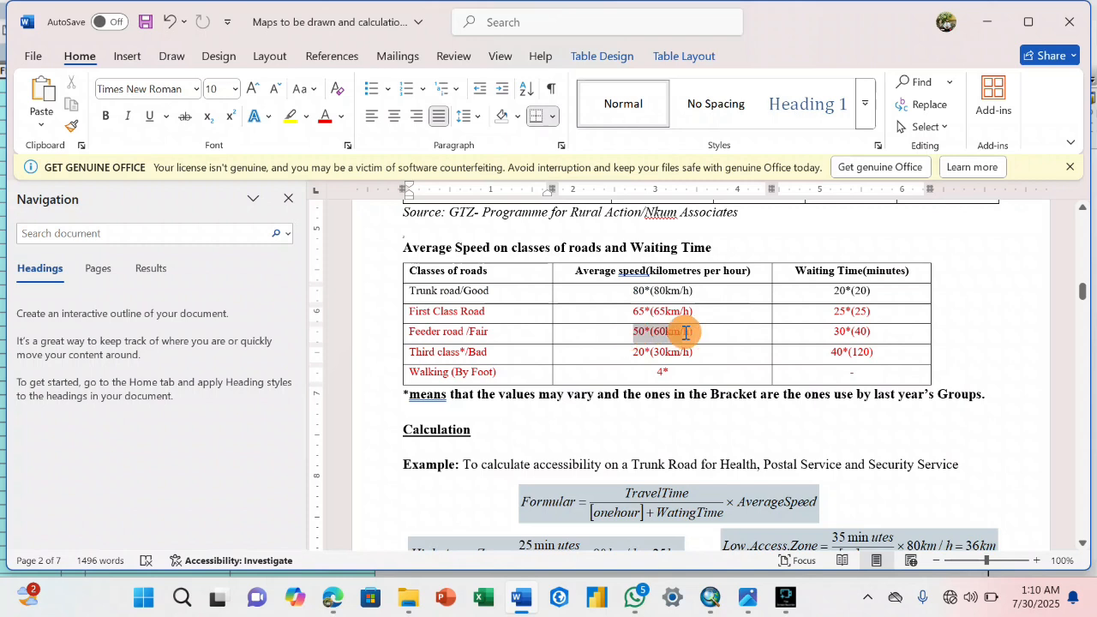
{"action": "left_click", "coordinate": [648, 316]}
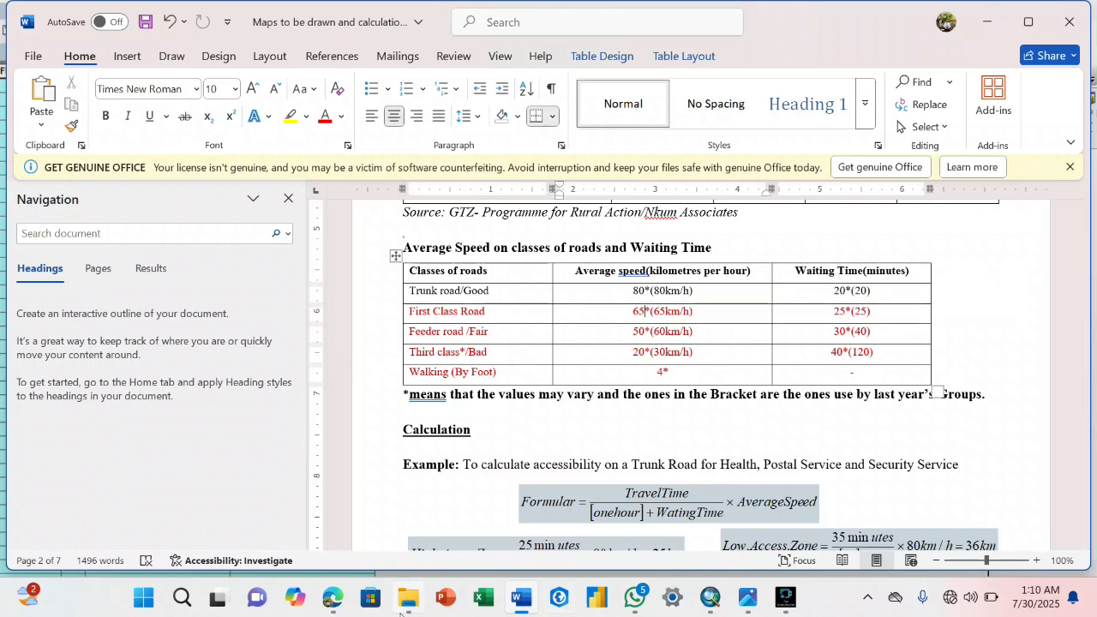
Return to ArcMap and set the Speed field of the selected road records to 50 with the Field Calculator.
{"action": "left_click", "coordinate": [698, 593]}
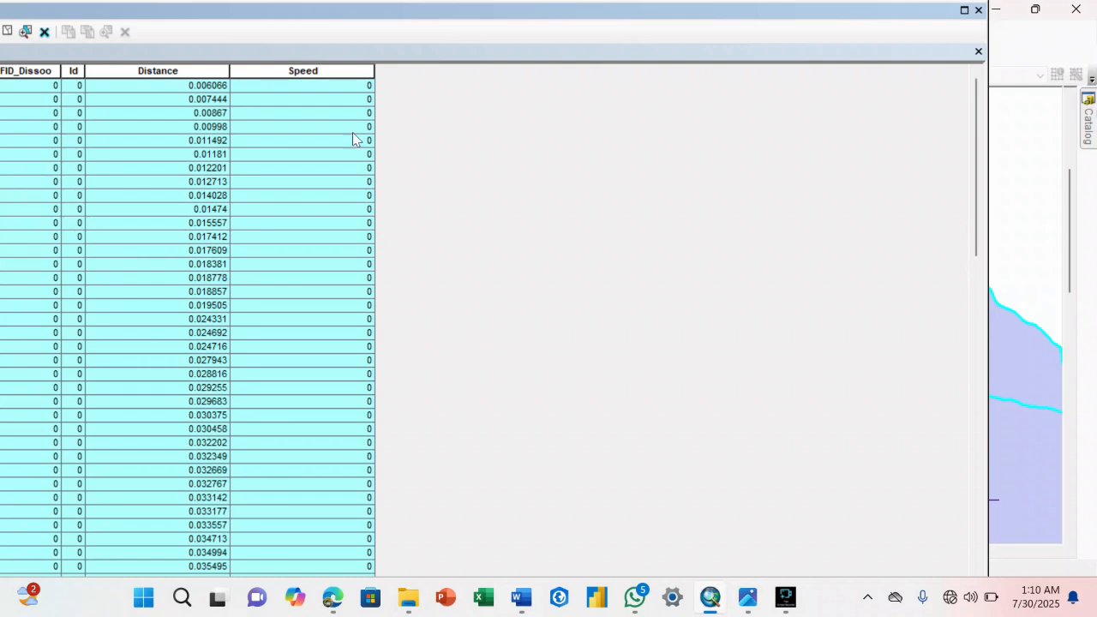
{"action": "right_click", "coordinate": [304, 73]}
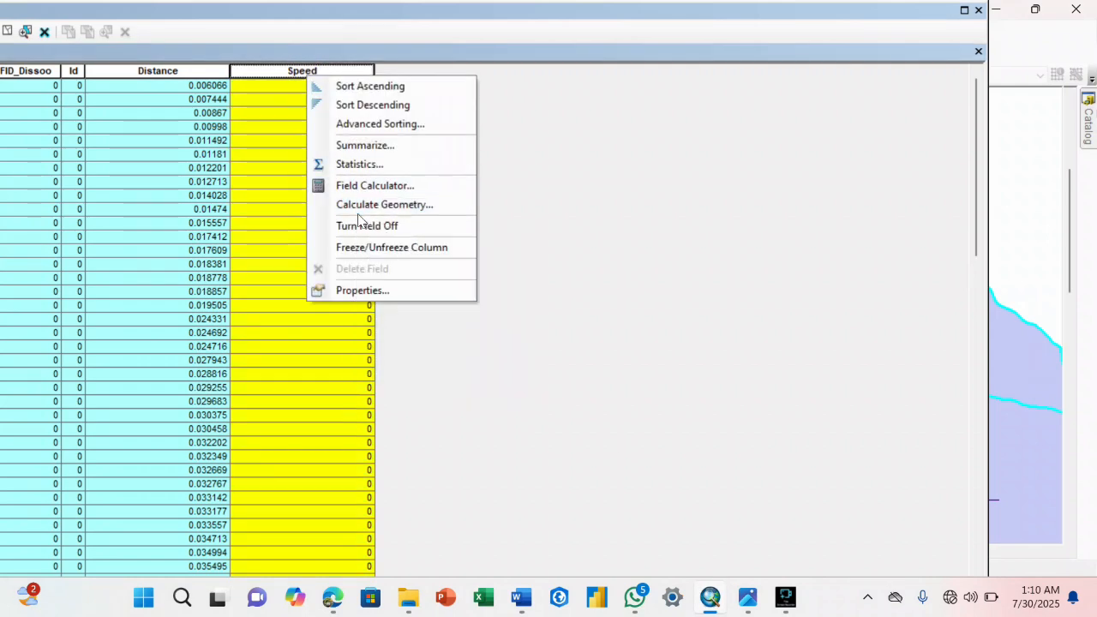
{"action": "left_click", "coordinate": [363, 186]}
{"action": "left_click", "coordinate": [407, 323]}
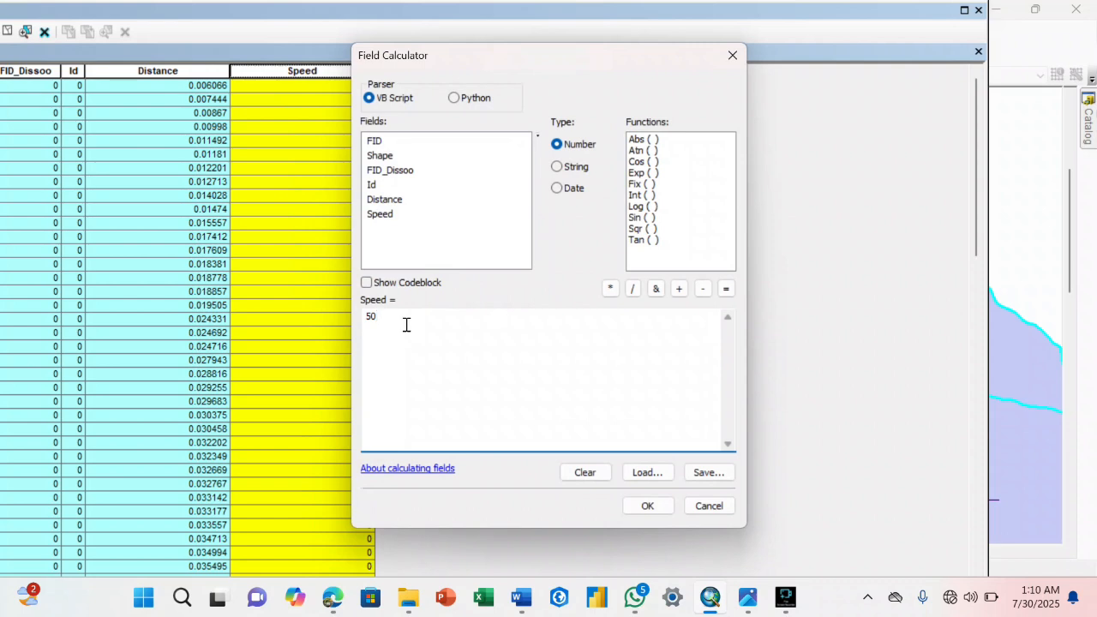
{"action": "left_click", "coordinate": [644, 506]}
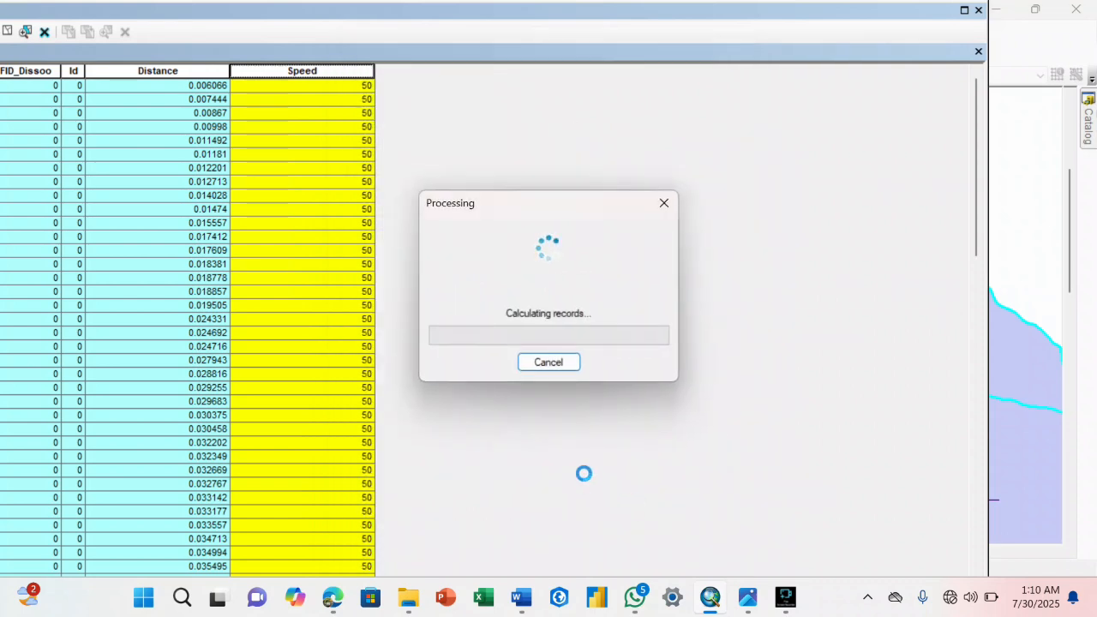
{"action": "left_click", "coordinate": [355, 347]}
{"action": "left_click", "coordinate": [331, 374]}
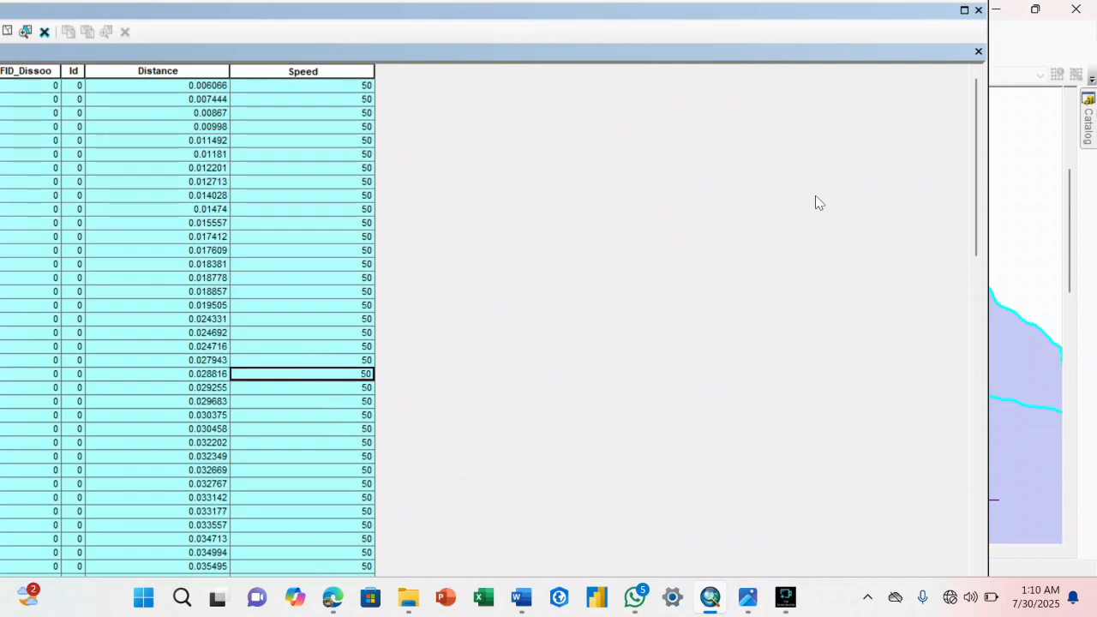
Close the attribute table and create a separate layer from the selected features of Dissolved Road to Line.
{"action": "left_click", "coordinate": [979, 53]}
{"action": "right_click", "coordinate": [140, 237]}
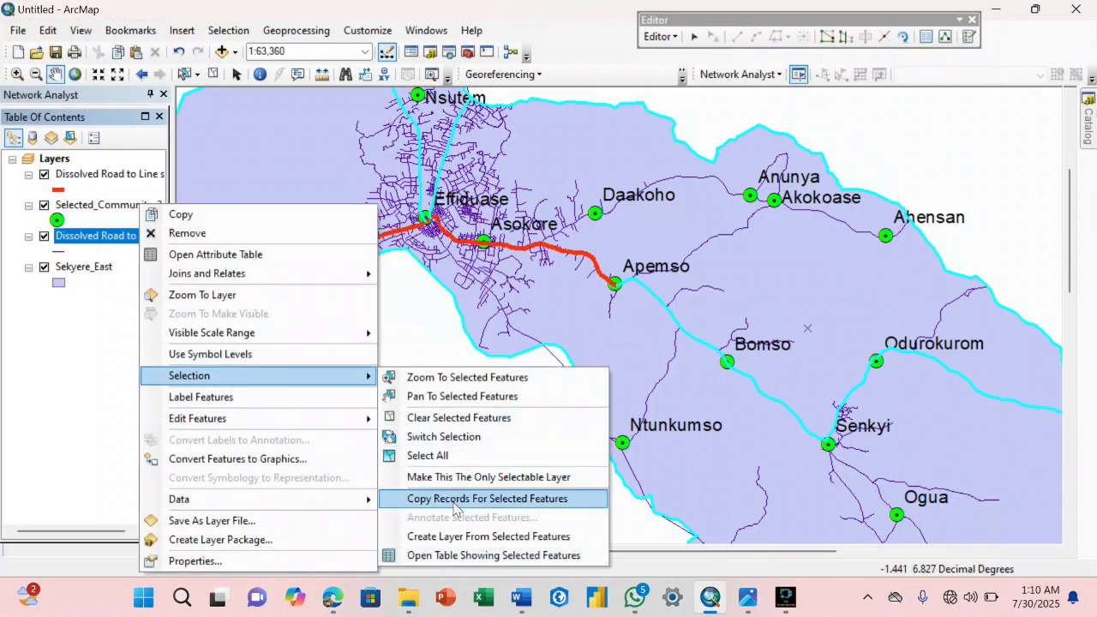
{"action": "left_click", "coordinate": [454, 547]}
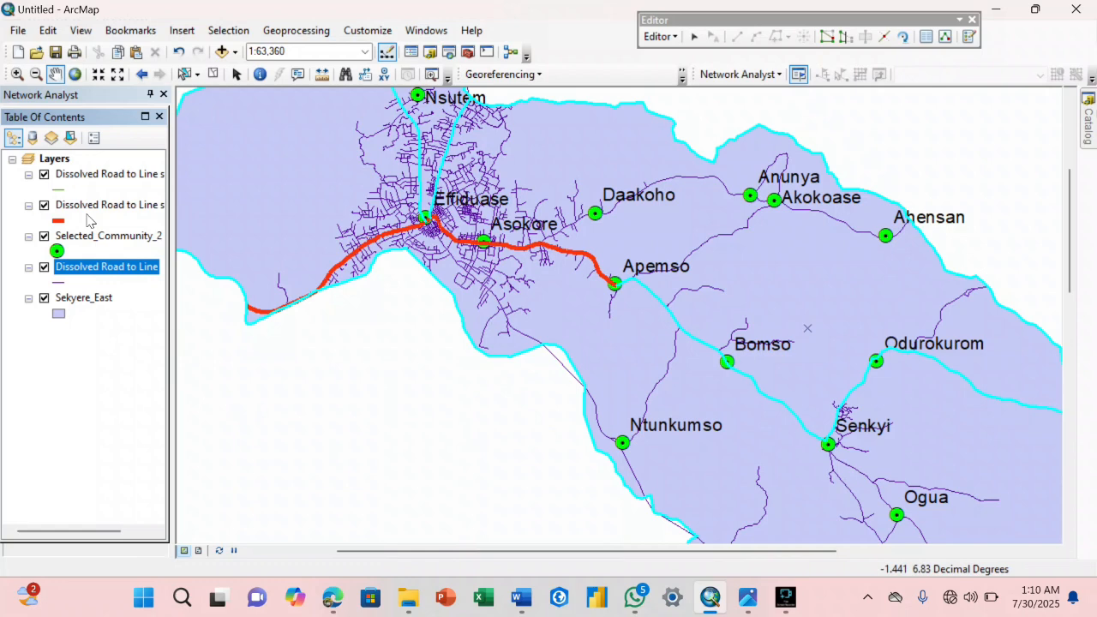
Style the new Fair road layer with the Highway line symbol in bright green.
{"action": "left_click", "coordinate": [58, 220]}
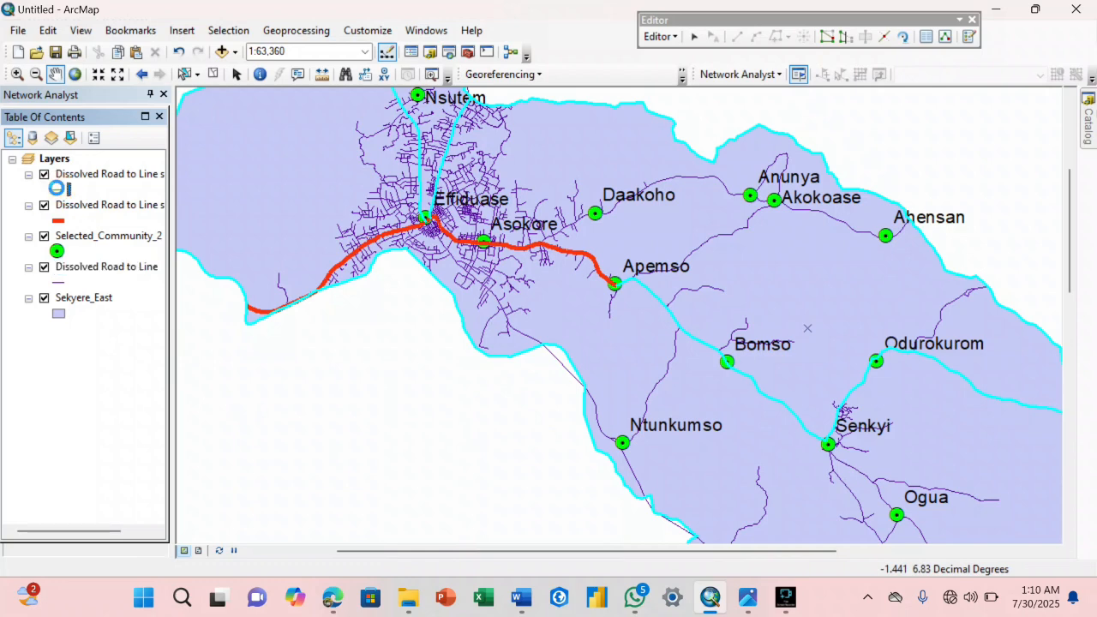
{"action": "left_click", "coordinate": [705, 259]}
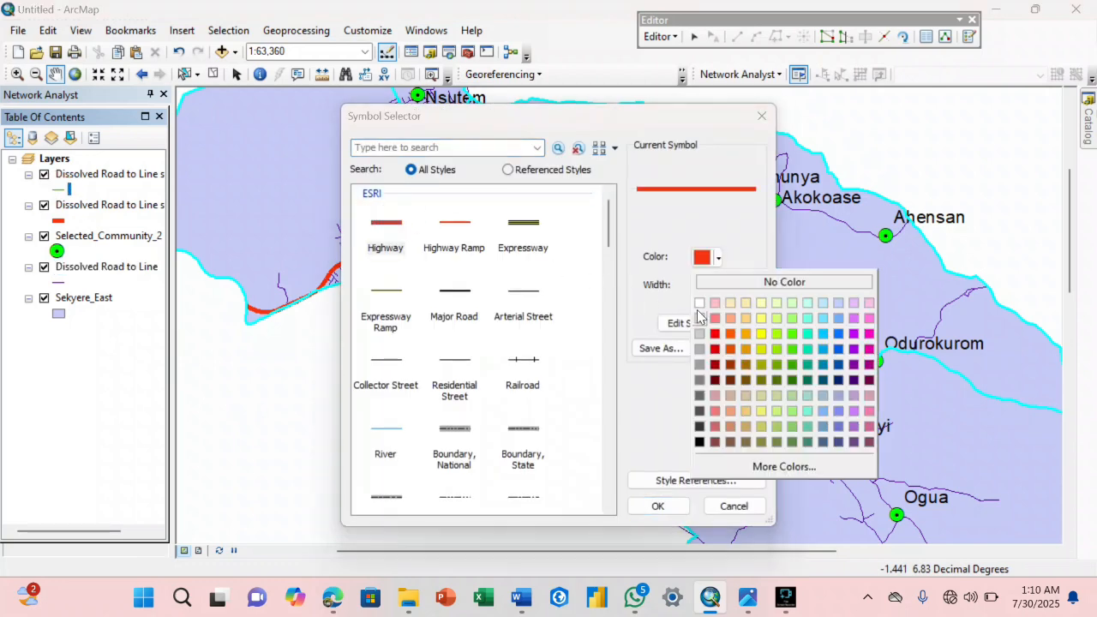
{"action": "left_click", "coordinate": [792, 348]}
{"action": "left_click", "coordinate": [677, 509]}
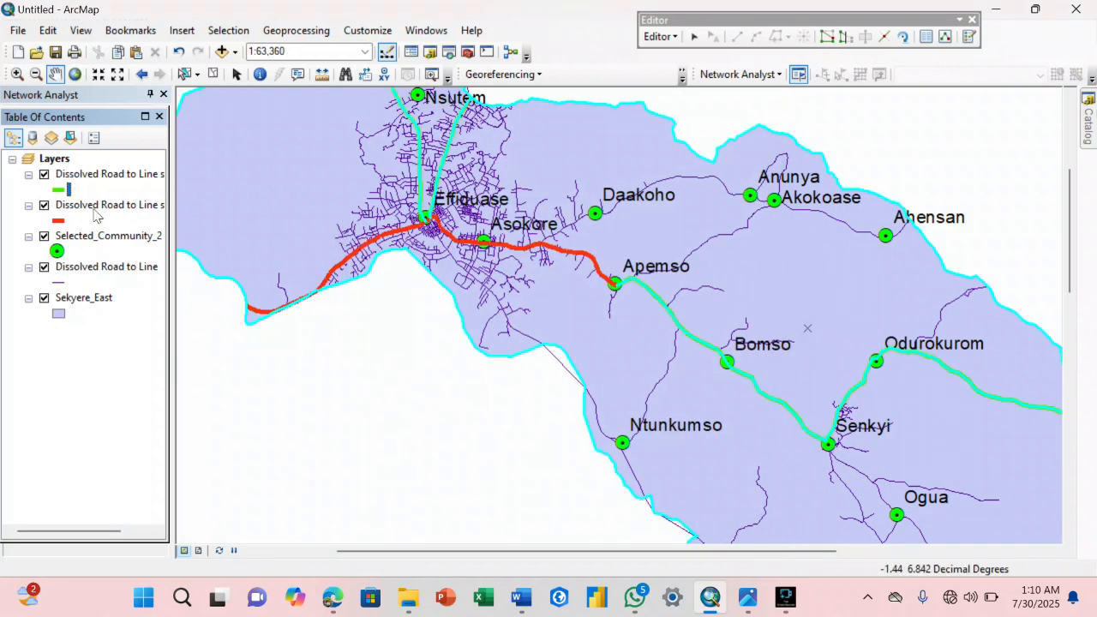
Open the Dissolved Road to Line attribute table, show all records and clear the current selection.
{"action": "right_click", "coordinate": [94, 267]}
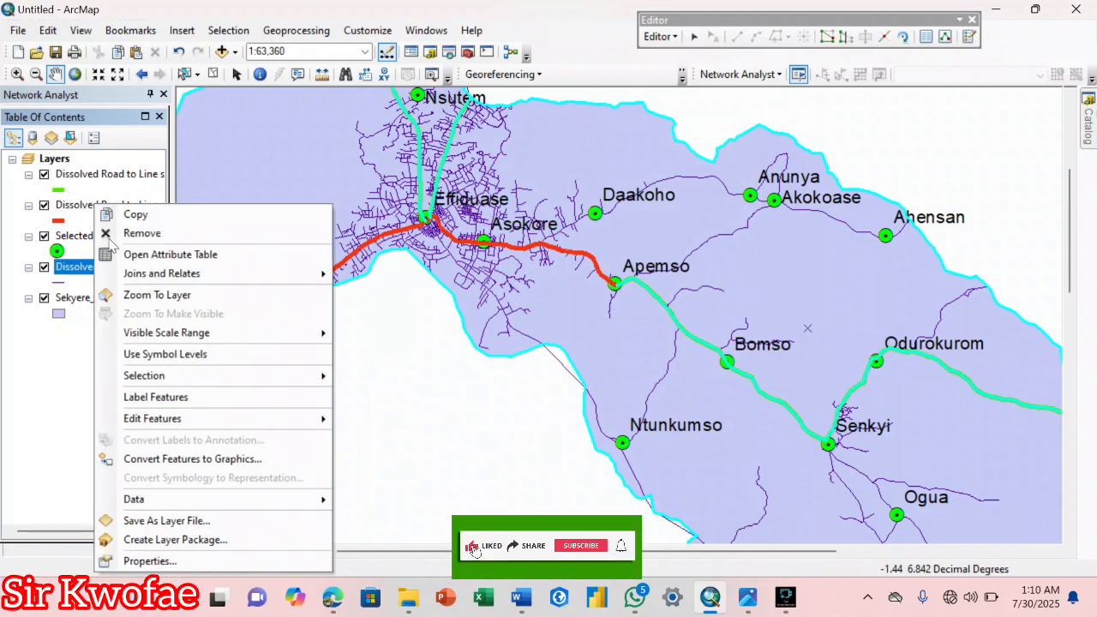
{"action": "left_click", "coordinate": [120, 254]}
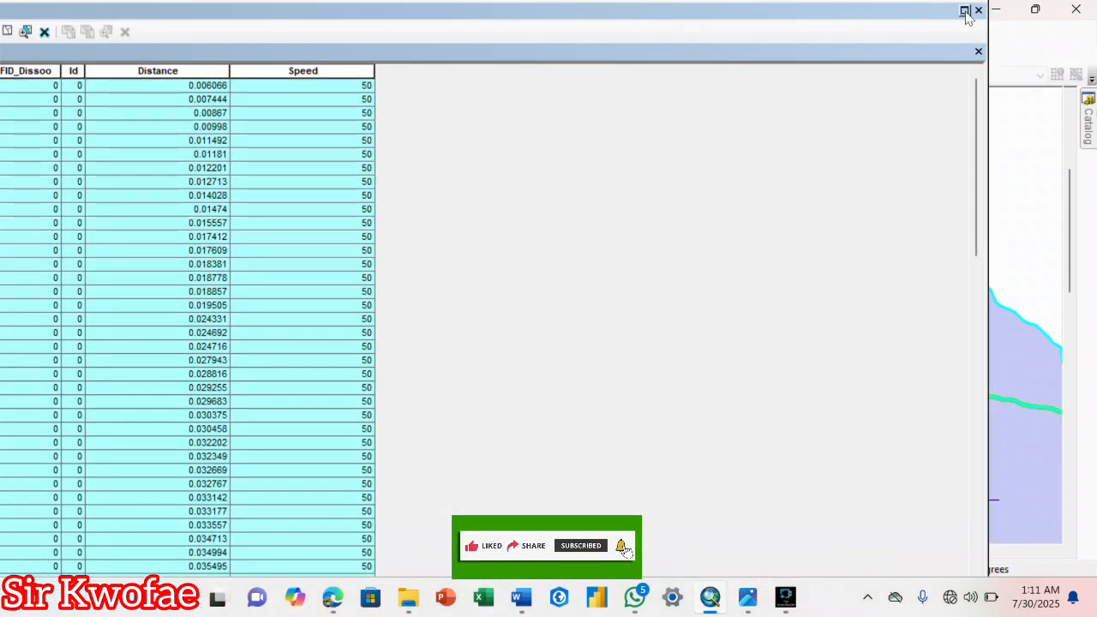
{"action": "left_click", "coordinate": [966, 12]}
{"action": "left_click", "coordinate": [144, 587]}
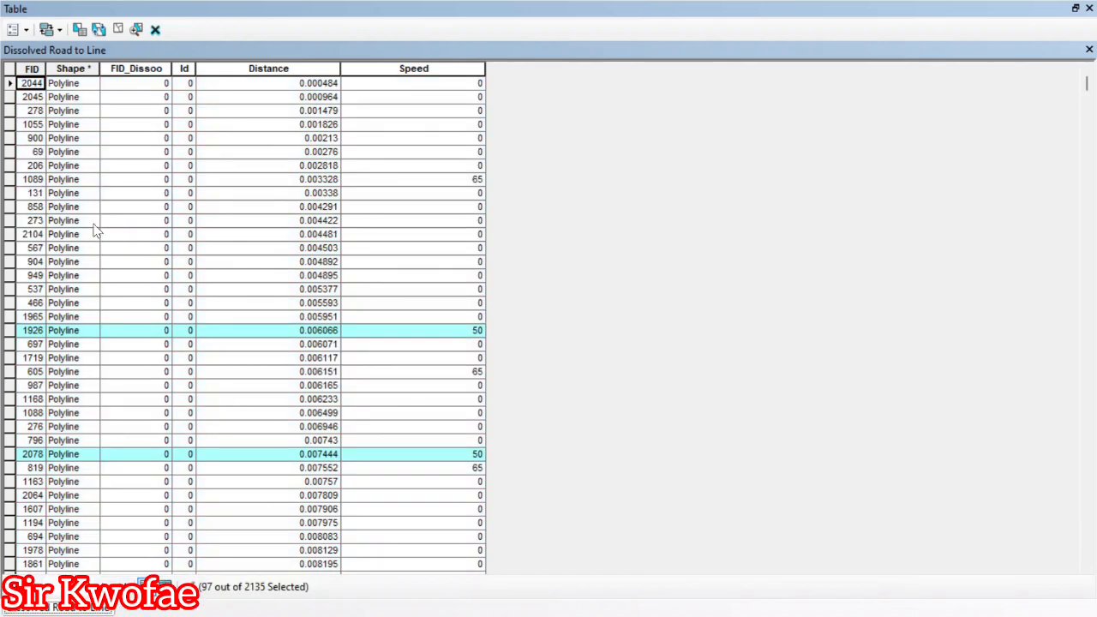
{"action": "left_click", "coordinate": [9, 81]}
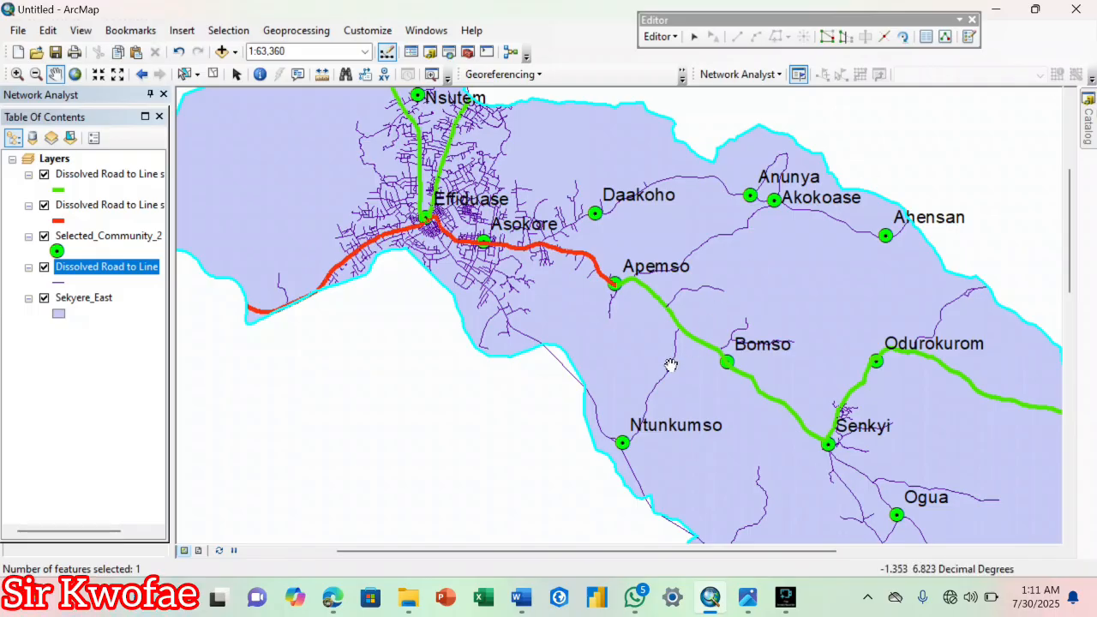
Check the road condition classes in Road Classification Map.jpg against the styled roads, then return to ArcMap.
{"action": "scroll", "coordinate": [671, 366], "scroll_direction": "up", "scroll_amount": 3}
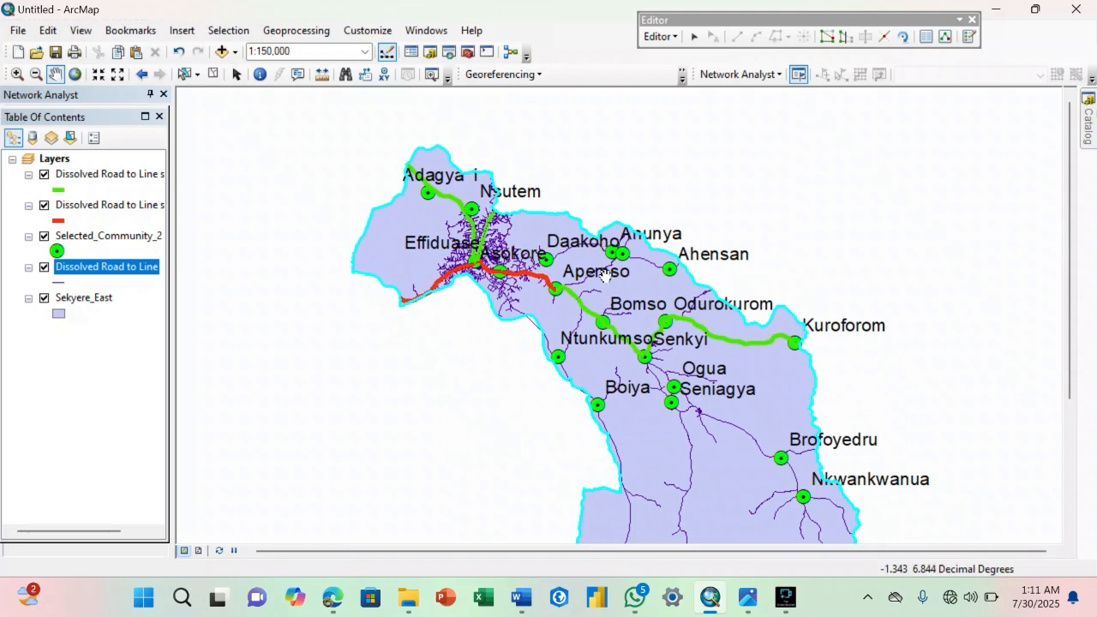
{"action": "mouse_move", "coordinate": [754, 582]}
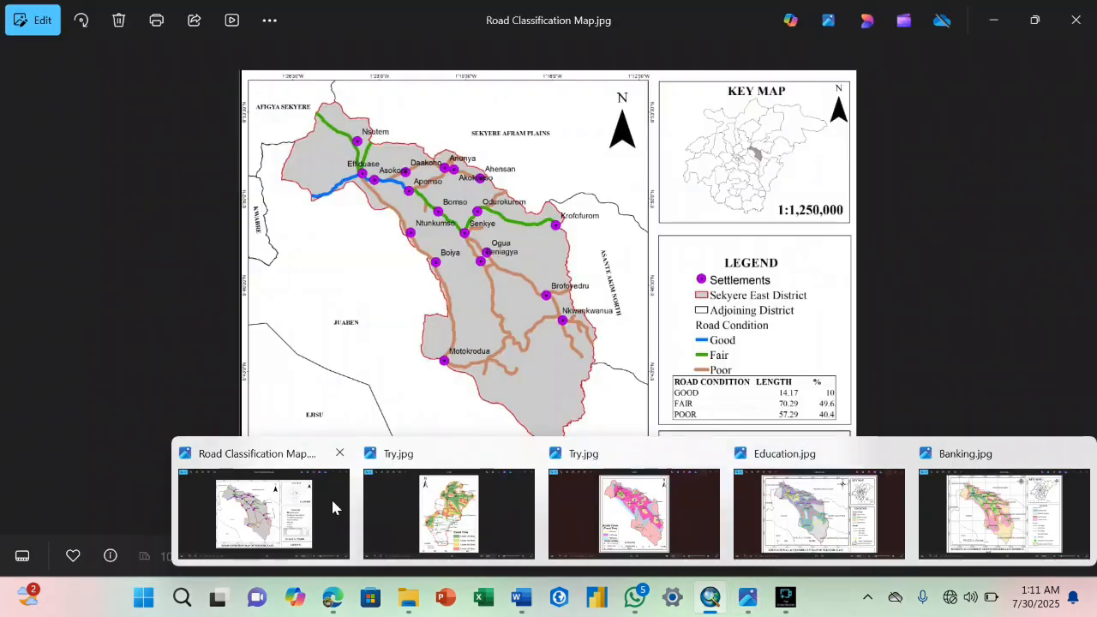
{"action": "left_click", "coordinate": [331, 501]}
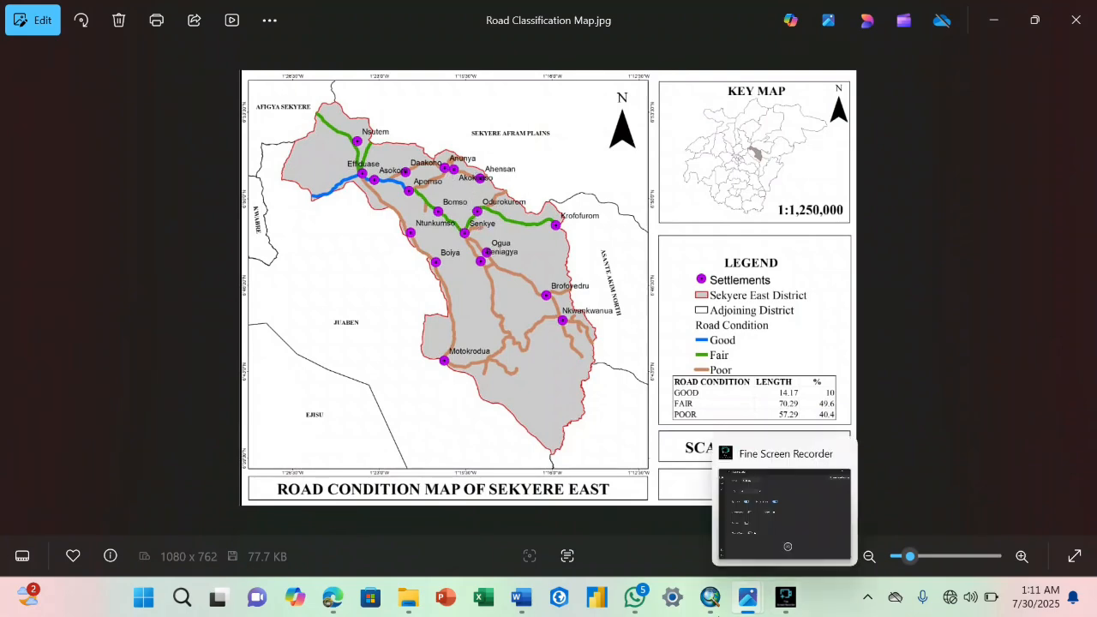
{"action": "left_click", "coordinate": [710, 598]}
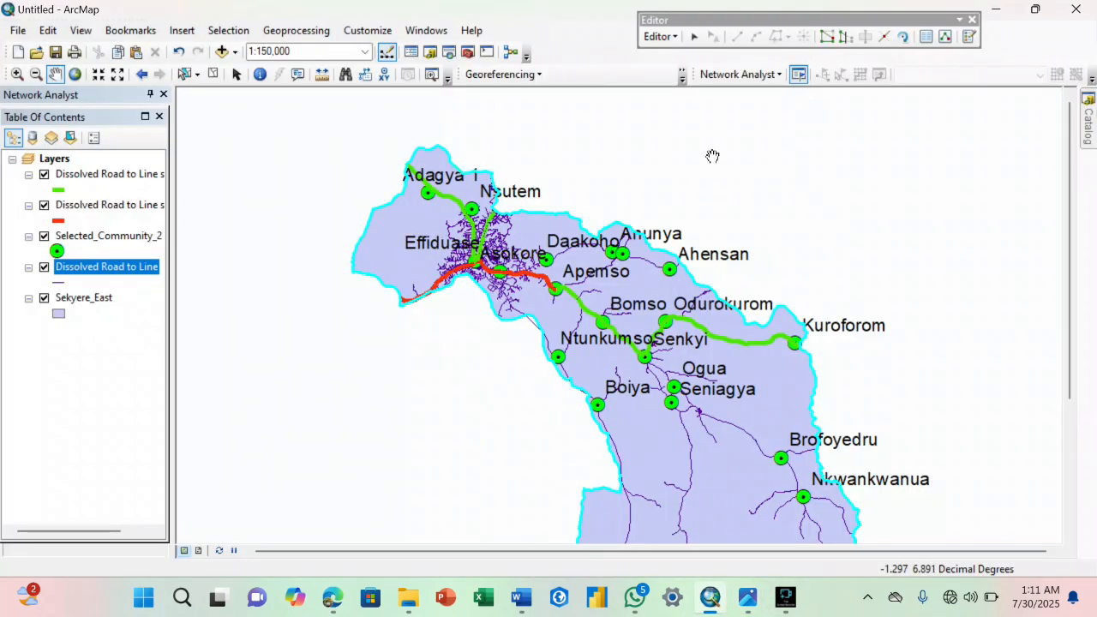
Save the road edits and stop the current edit session.
{"action": "left_click", "coordinate": [676, 40]}
{"action": "left_click", "coordinate": [684, 96]}
{"action": "left_click", "coordinate": [670, 41]}
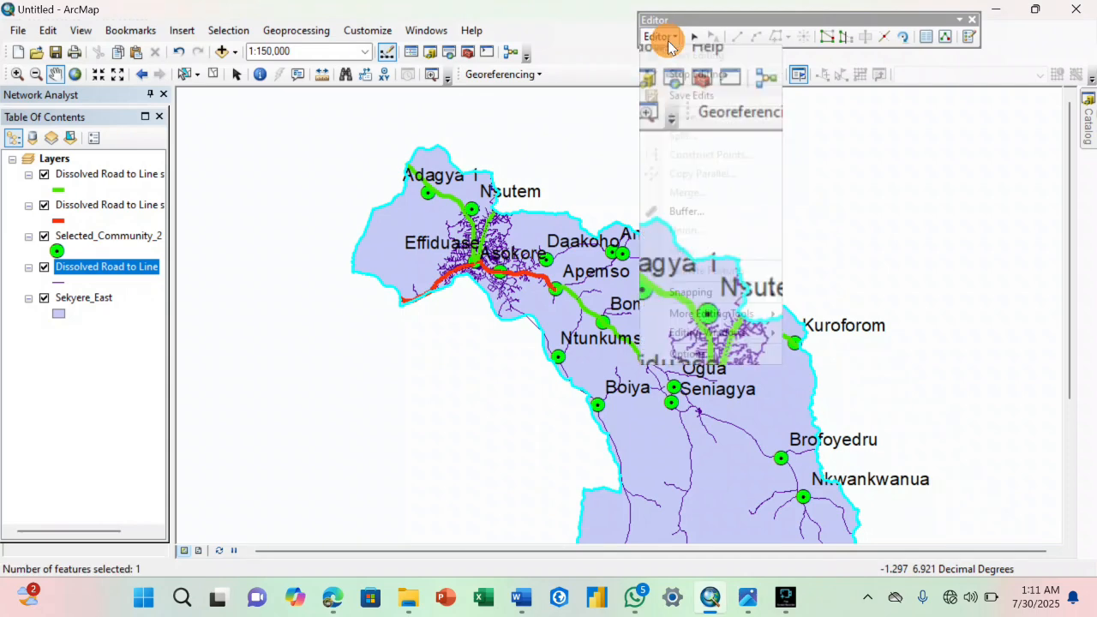
{"action": "left_click", "coordinate": [668, 38]}
Start a new edit session on the Dissolved Road to Line layer and continue past the spatial reference warnings.
{"action": "left_click", "coordinate": [669, 39]}
{"action": "left_click", "coordinate": [685, 54]}
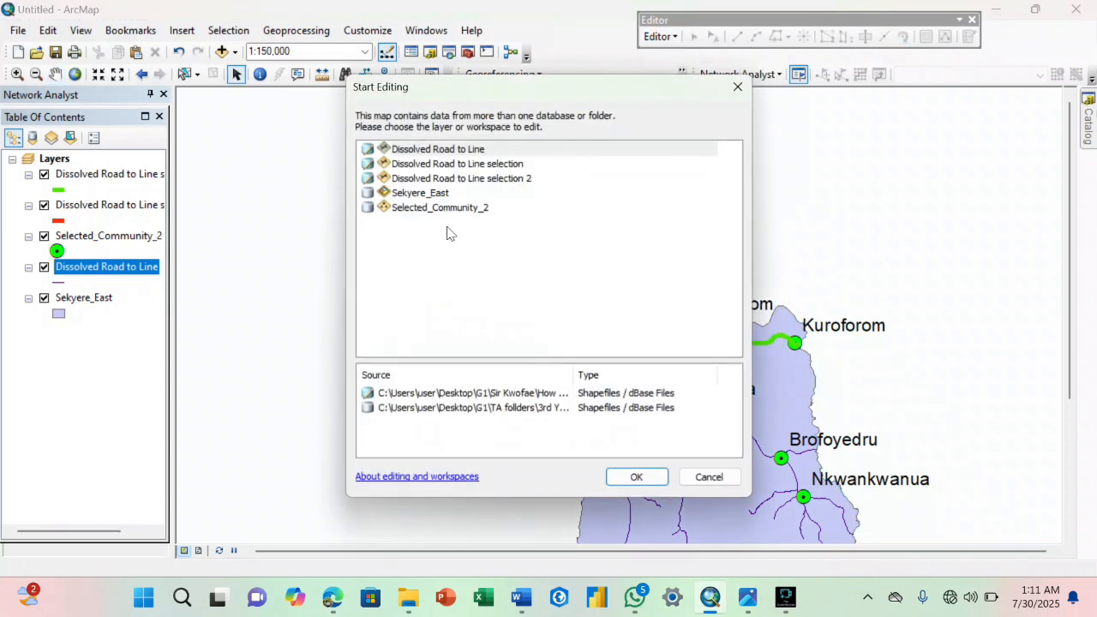
{"action": "left_click", "coordinate": [430, 207]}
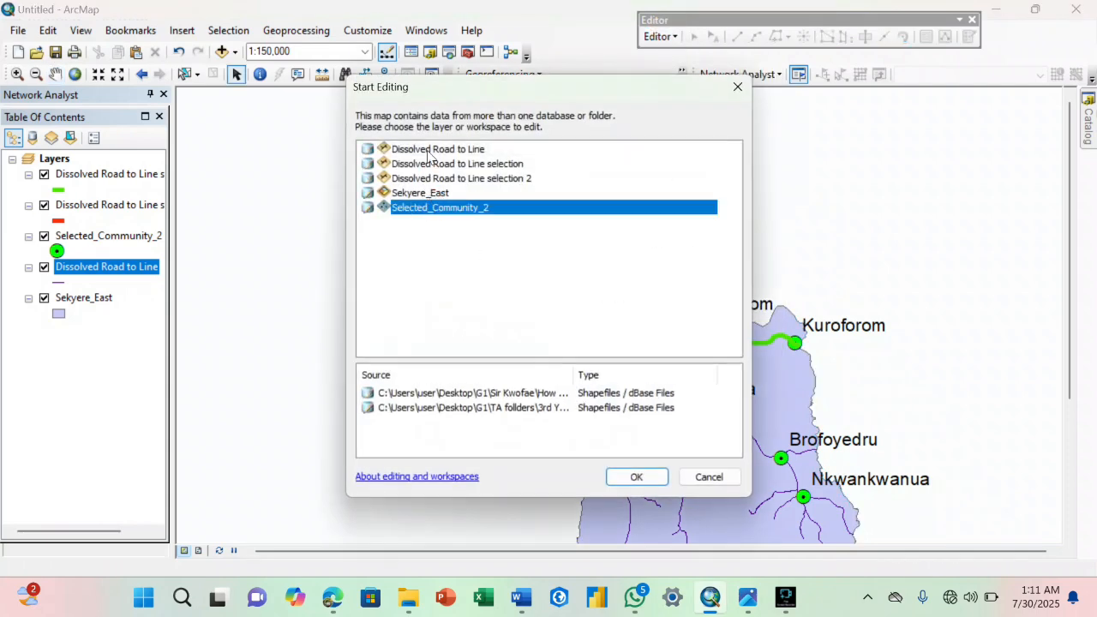
{"action": "left_click", "coordinate": [431, 150]}
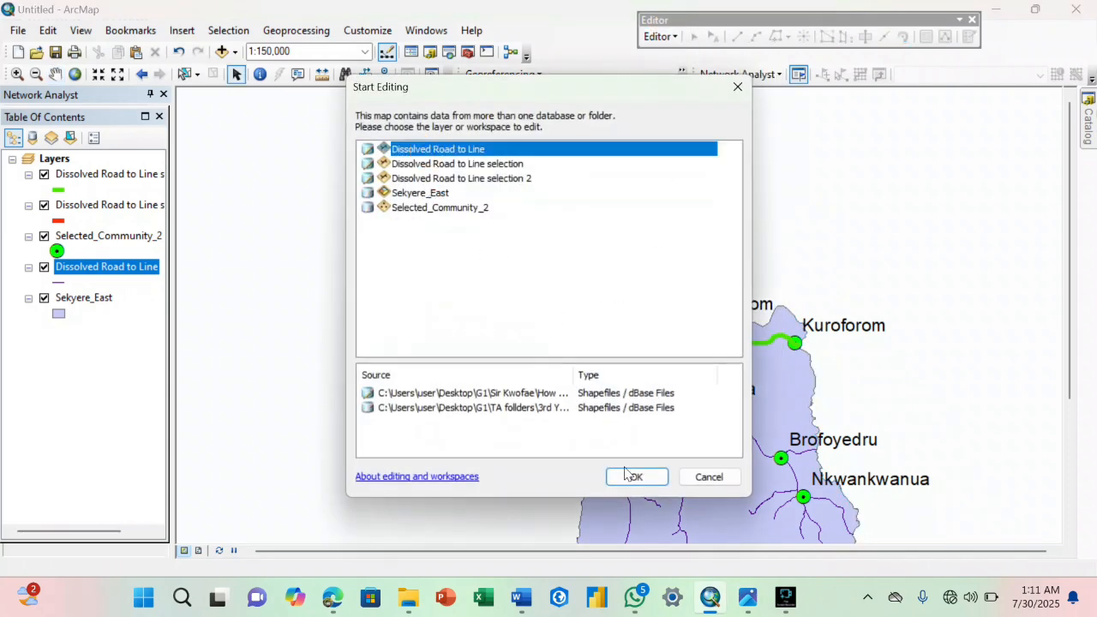
{"action": "left_click", "coordinate": [634, 477]}
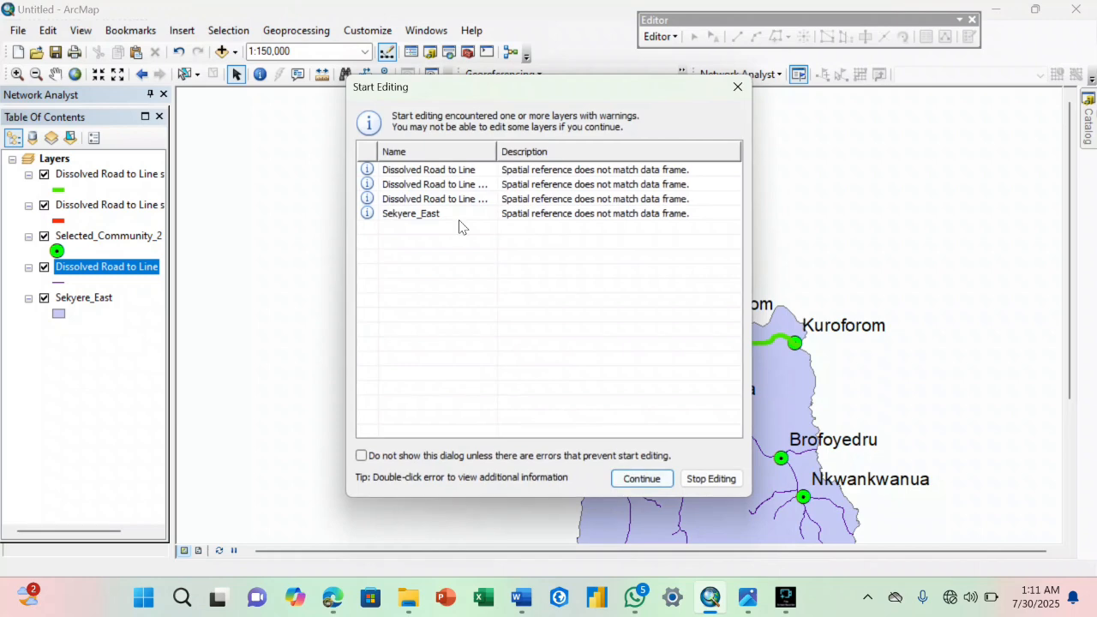
{"action": "left_click", "coordinate": [459, 172]}
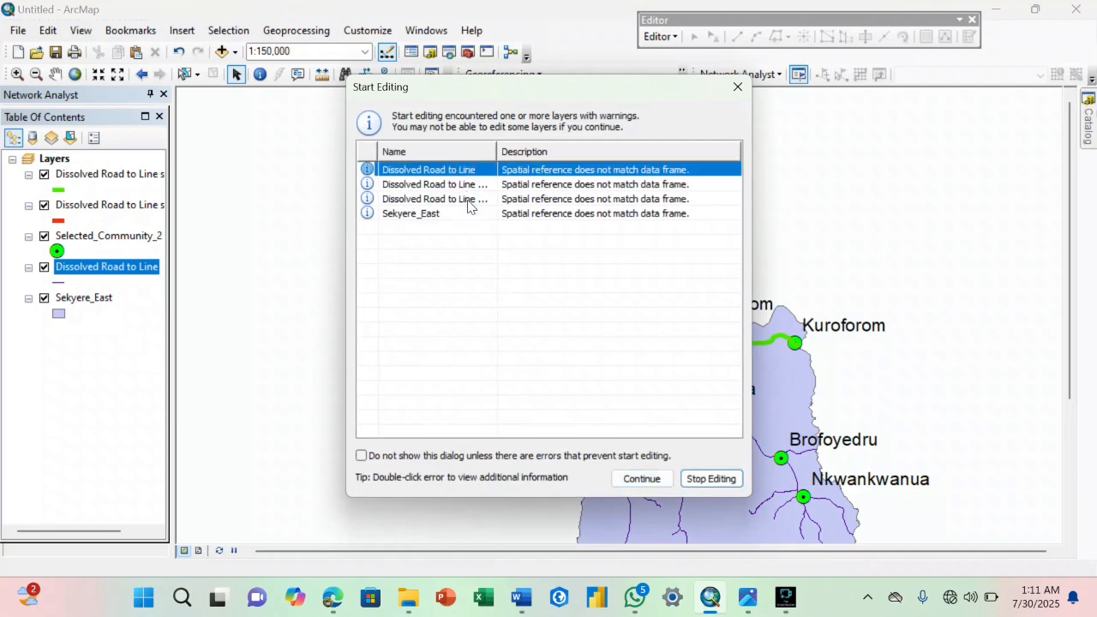
{"action": "left_click", "coordinate": [623, 474]}
Select the first segments of the Poor road that branches southeast off the red road at Effiduase.
{"action": "scroll", "coordinate": [612, 459], "scroll_direction": "up", "scroll_amount": 2}
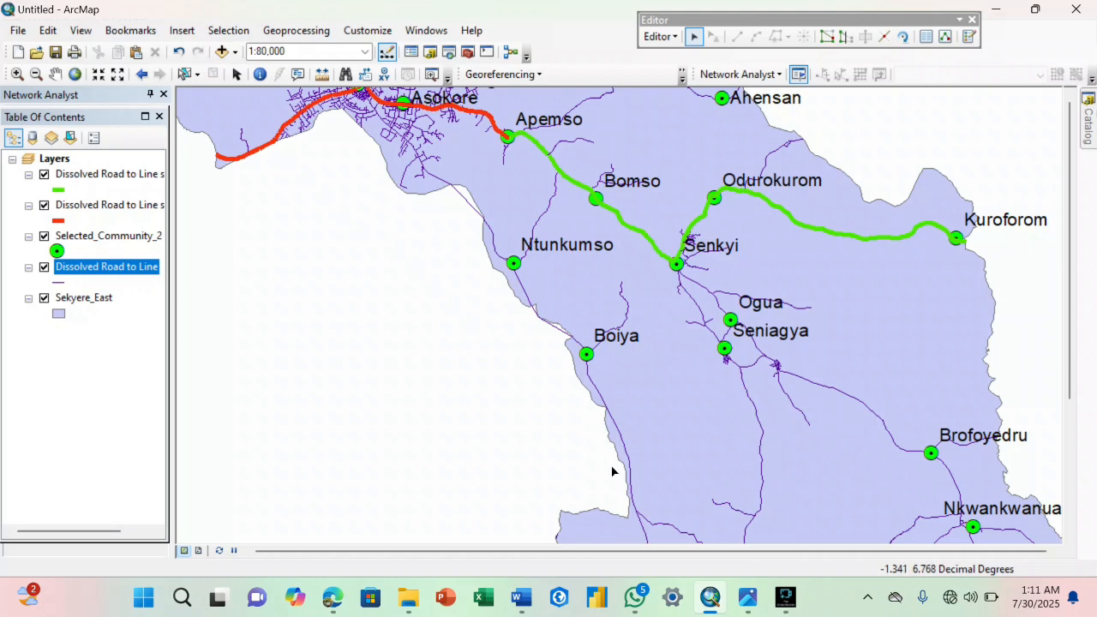
{"action": "left_click_drag", "start_coordinate": [397, 160], "coordinate": [559, 395]}
{"action": "scroll", "coordinate": [548, 382], "scroll_direction": "up", "scroll_amount": 5}
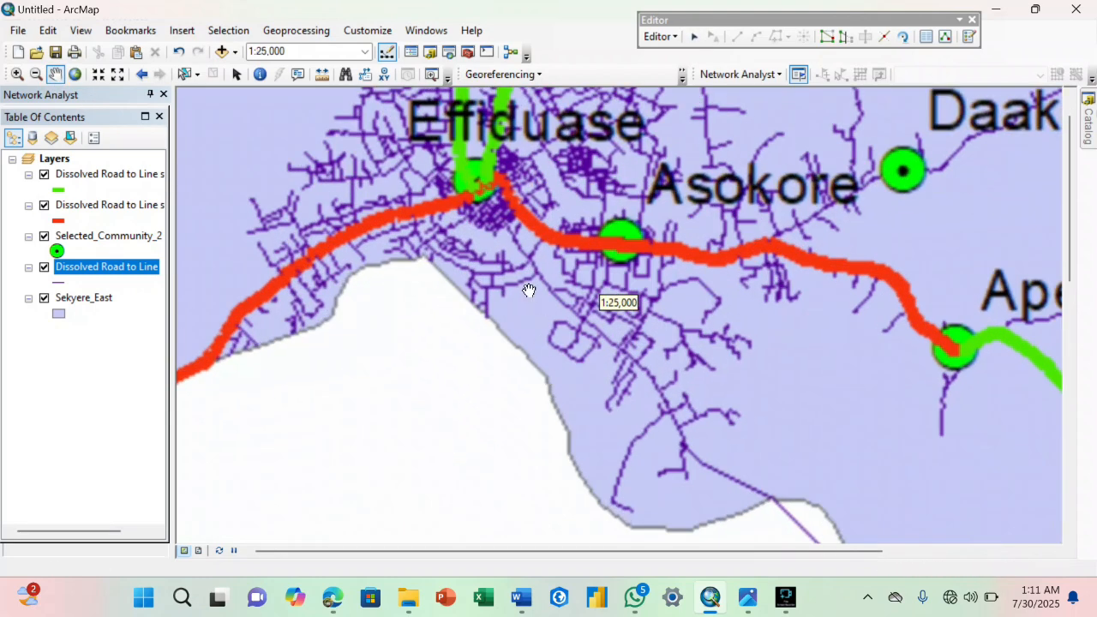
{"action": "left_click_drag", "start_coordinate": [518, 267], "coordinate": [541, 335]}
{"action": "scroll", "coordinate": [536, 292], "scroll_direction": "up", "scroll_amount": 1}
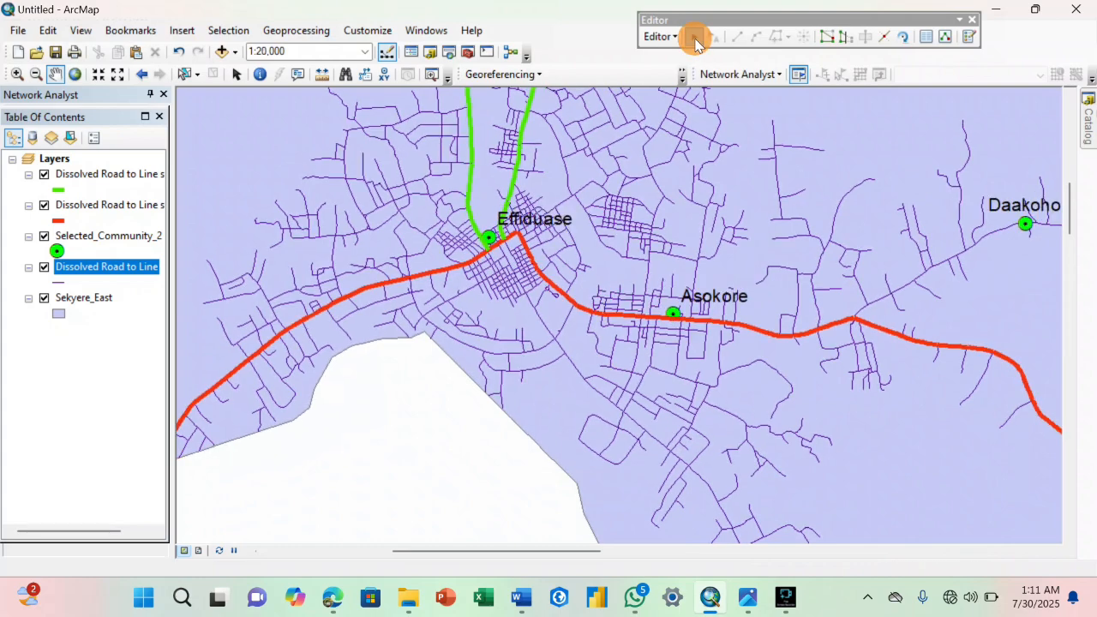
{"action": "left_click", "coordinate": [694, 36]}
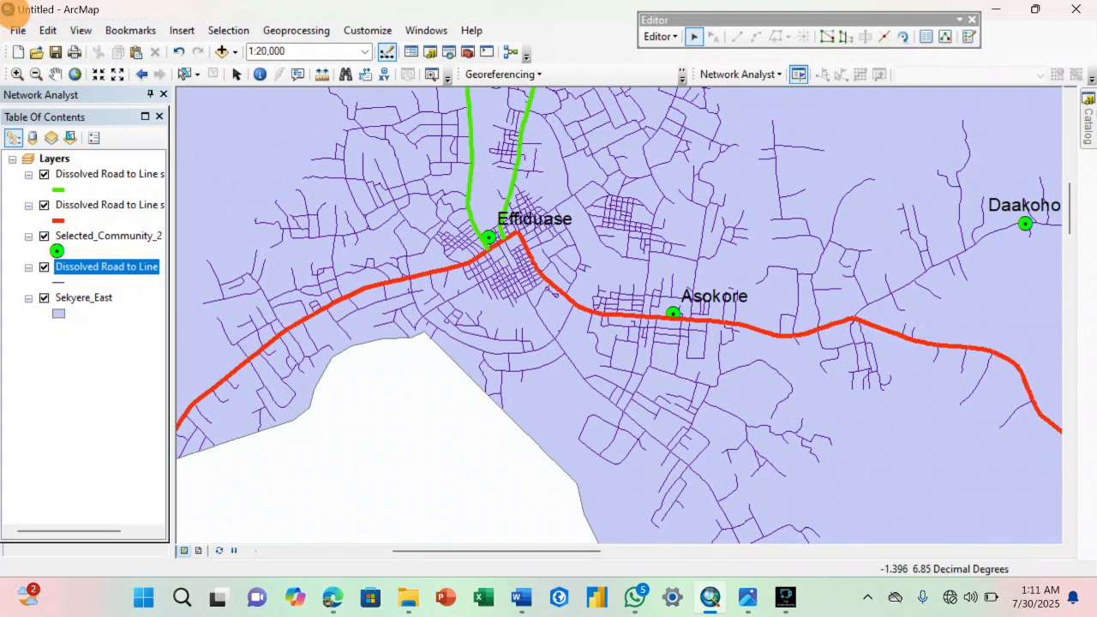
{"action": "left_click", "coordinate": [504, 257]}
{"action": "left_click", "coordinate": [508, 261], "text": "shift"}
{"action": "left_click", "coordinate": [508, 261], "text": "shift"}
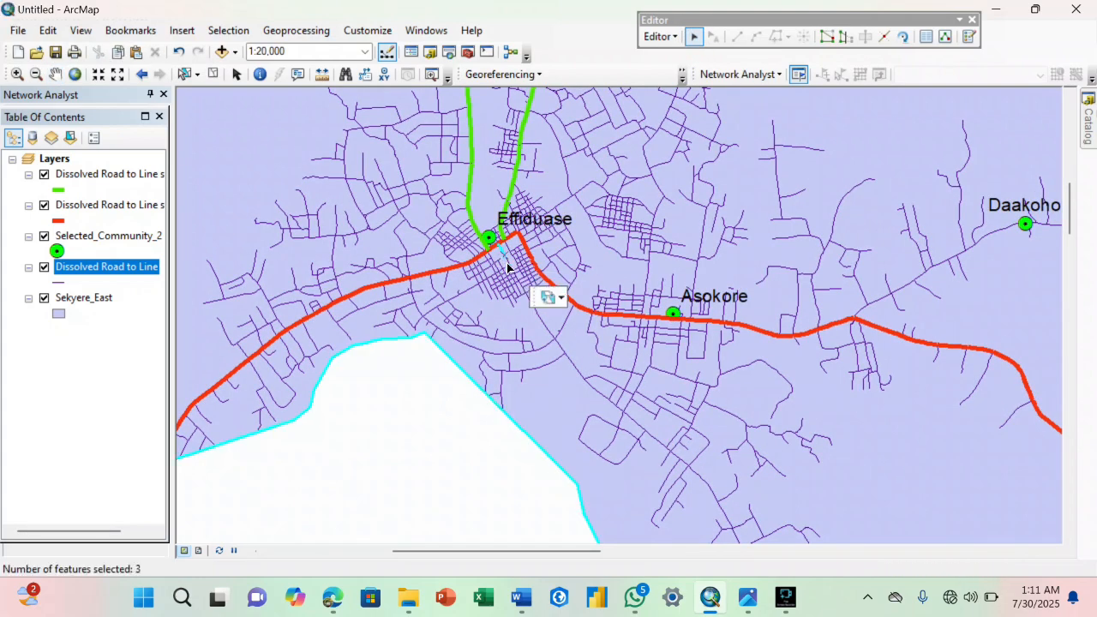
{"action": "left_click", "coordinate": [508, 261], "text": "shift"}
{"action": "left_click", "coordinate": [508, 261], "text": "shift"}
Add the next segments of that road through the middle of Effiduase's street grid to the selection.
{"action": "scroll", "coordinate": [510, 274], "scroll_direction": "down", "scroll_amount": 5}
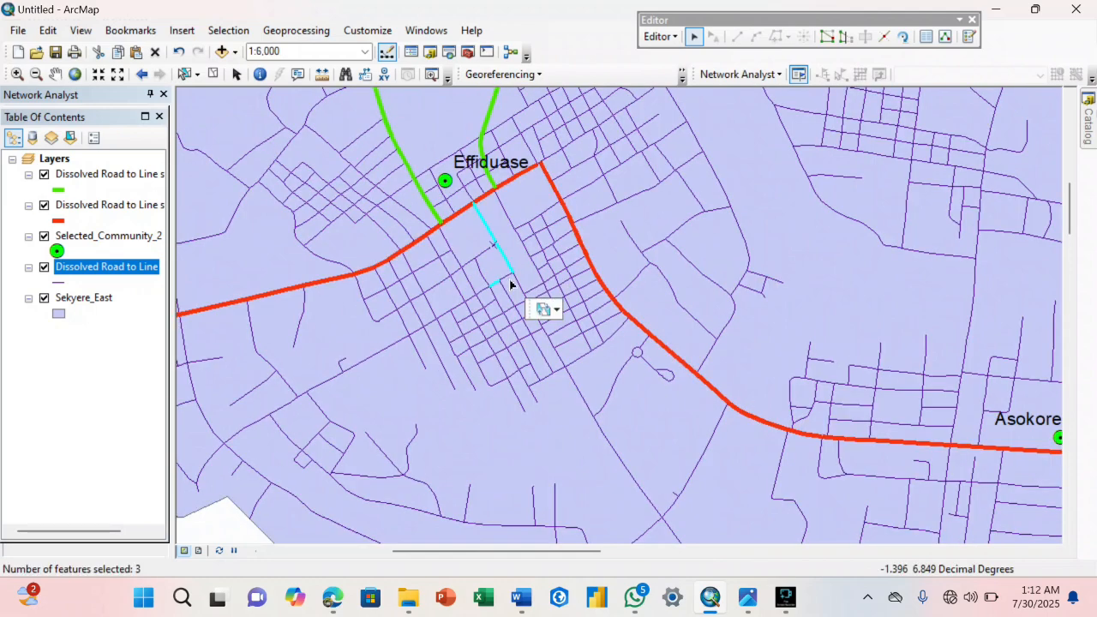
{"action": "left_click", "coordinate": [527, 300], "text": "shift"}
{"action": "left_click", "coordinate": [525, 300], "text": "shift"}
{"action": "left_click", "coordinate": [524, 305], "text": "shift"}
{"action": "left_click", "coordinate": [538, 326], "text": "shift"}
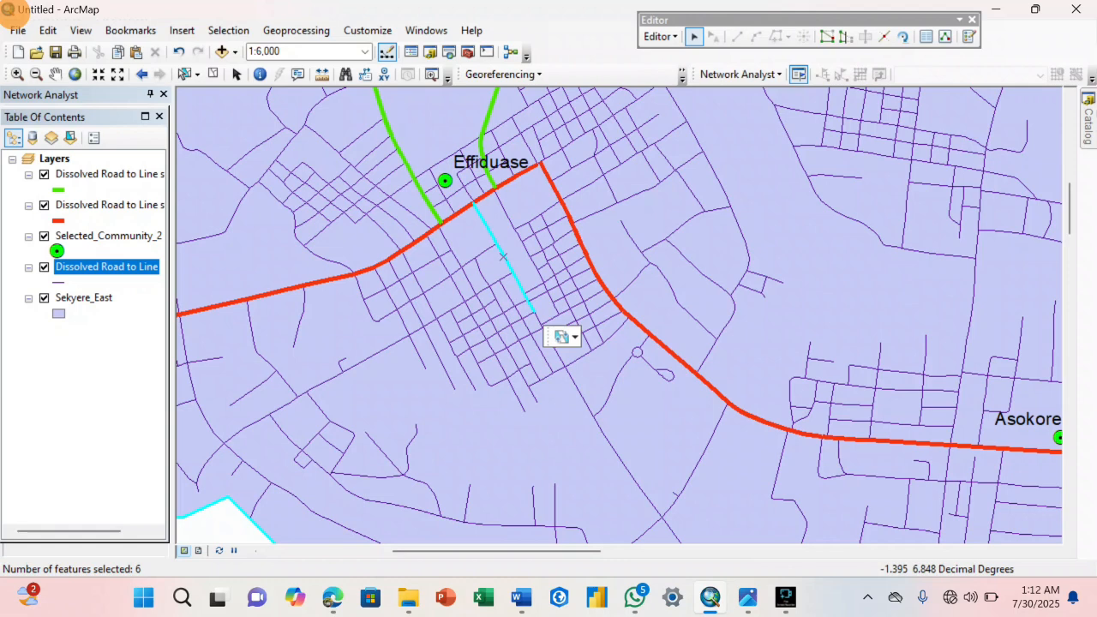
{"action": "left_click", "coordinate": [539, 329], "text": "shift"}
{"action": "left_click", "coordinate": [541, 329], "text": "shift"}
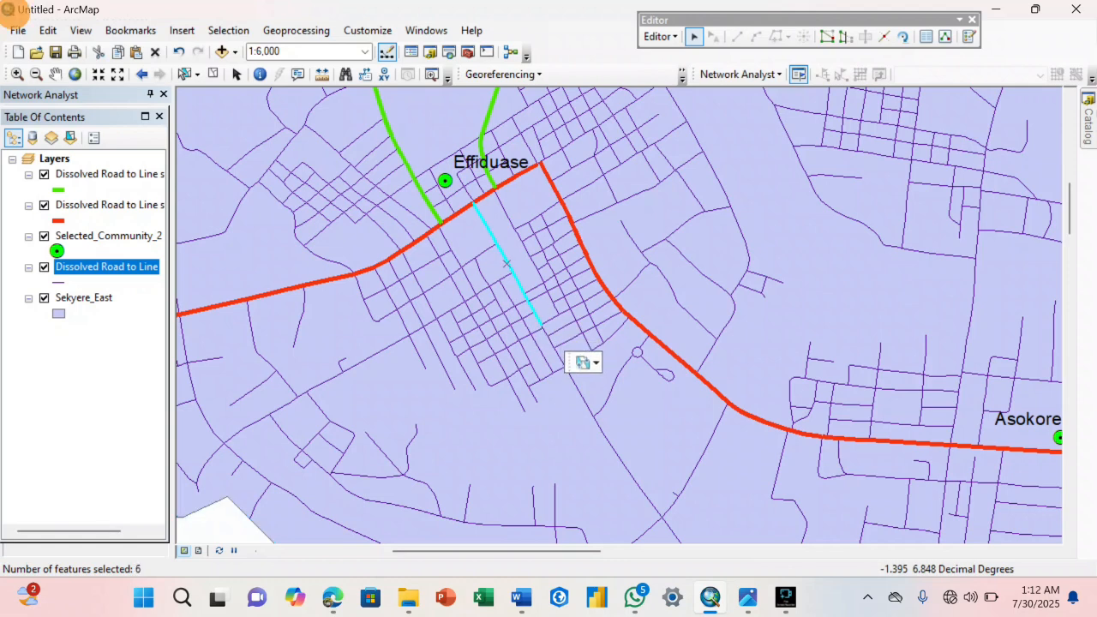
{"action": "left_click", "coordinate": [543, 330], "text": "shift"}
Extend the road selection from the street grid to the open stretch southeast of Effiduase.
{"action": "scroll", "coordinate": [543, 333], "scroll_direction": "down", "scroll_amount": 3}
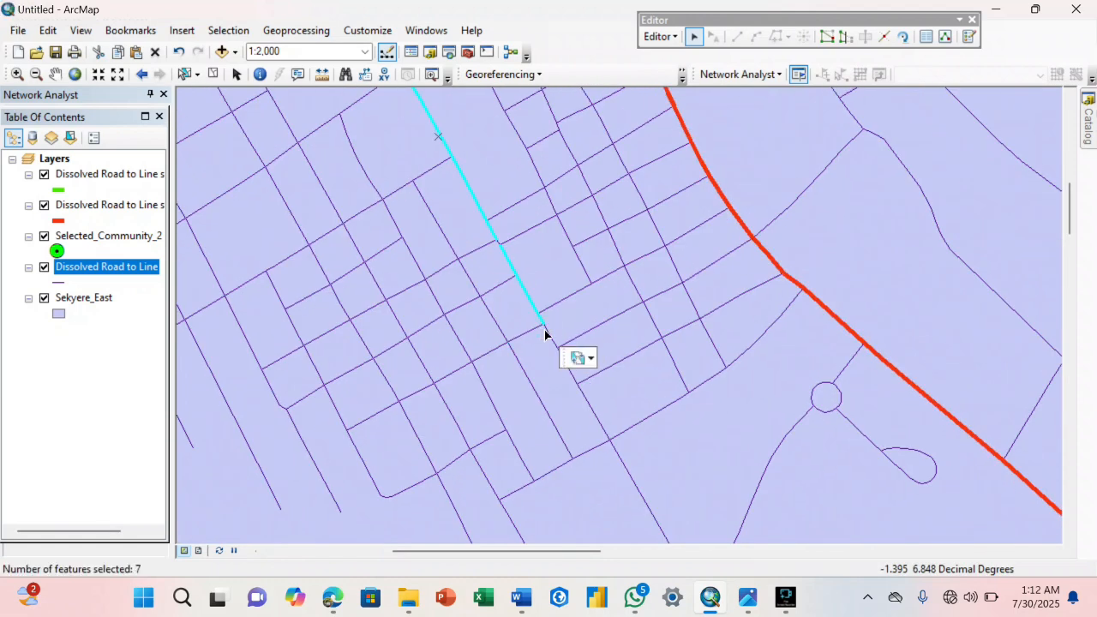
{"action": "left_click", "coordinate": [571, 380], "text": "shift"}
{"action": "left_click", "coordinate": [619, 463], "text": "shift"}
{"action": "left_click", "coordinate": [627, 476], "text": "shift"}
{"action": "scroll", "coordinate": [628, 478], "scroll_direction": "up", "scroll_amount": 2}
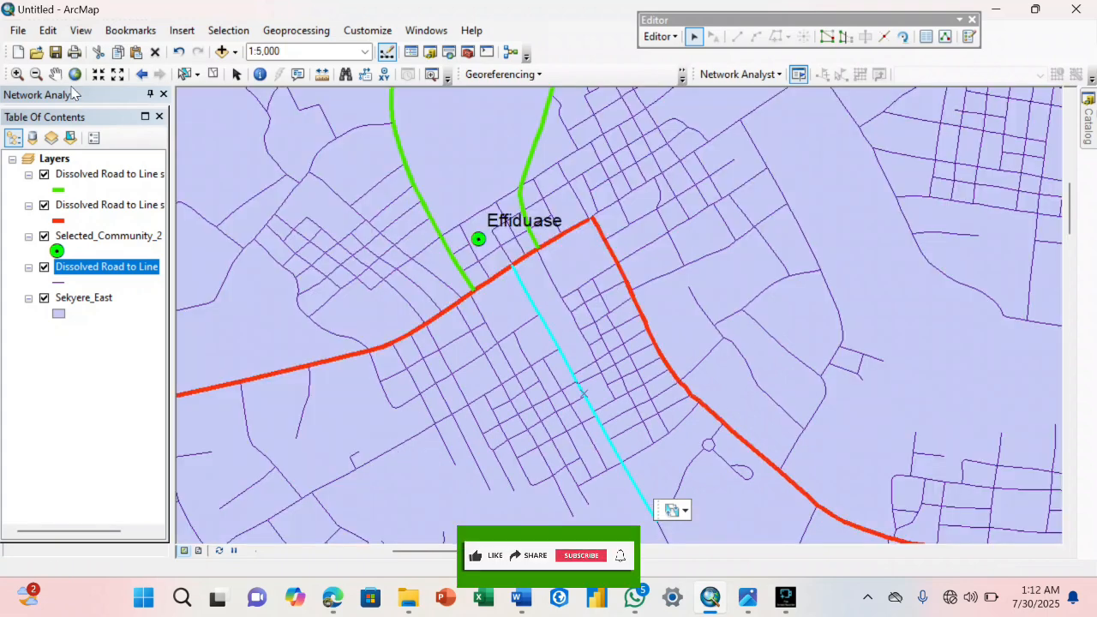
Add the road's segments past the side-road junctions southwest of Asokore to the selection.
{"action": "left_click_drag", "start_coordinate": [583, 343], "coordinate": [468, 194]}
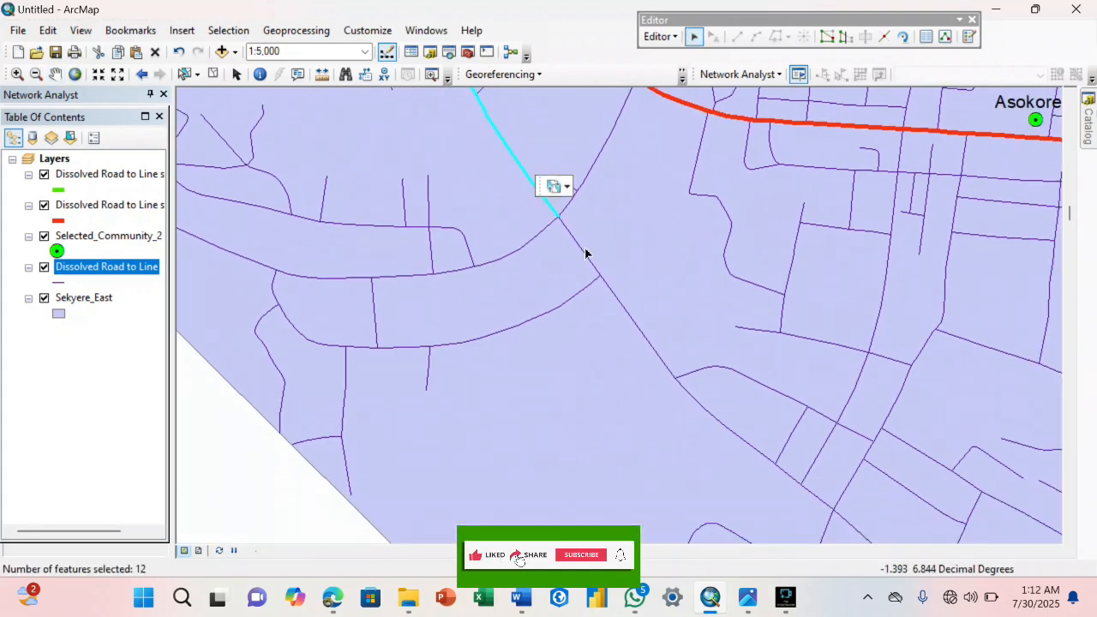
{"action": "left_click", "coordinate": [610, 279], "text": "shift"}
{"action": "left_click", "coordinate": [648, 337], "text": "shift"}
{"action": "left_click", "coordinate": [725, 426], "text": "shift"}
{"action": "left_click", "coordinate": [789, 466], "text": "shift"}
{"action": "left_click", "coordinate": [832, 511], "text": "shift"}
{"action": "left_click", "coordinate": [806, 493], "text": "shift"}
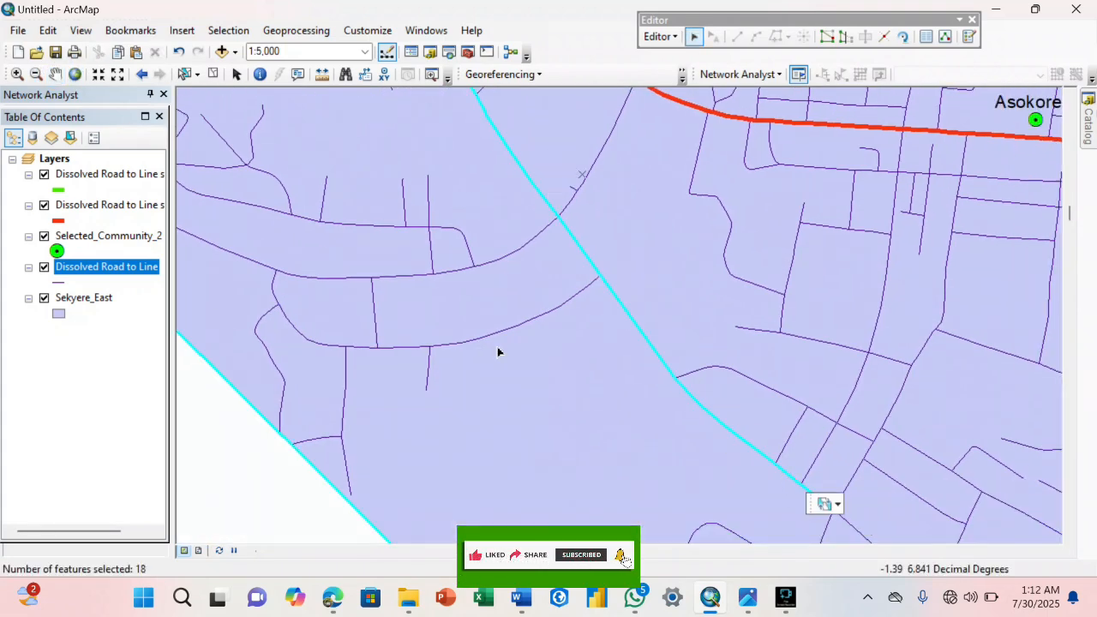
Continue the selection southeast along the main line through the settlement blocks south of Asokore.
{"action": "left_click_drag", "start_coordinate": [720, 540], "coordinate": [495, 258]}
{"action": "left_click", "coordinate": [425, 193], "text": "shift"}
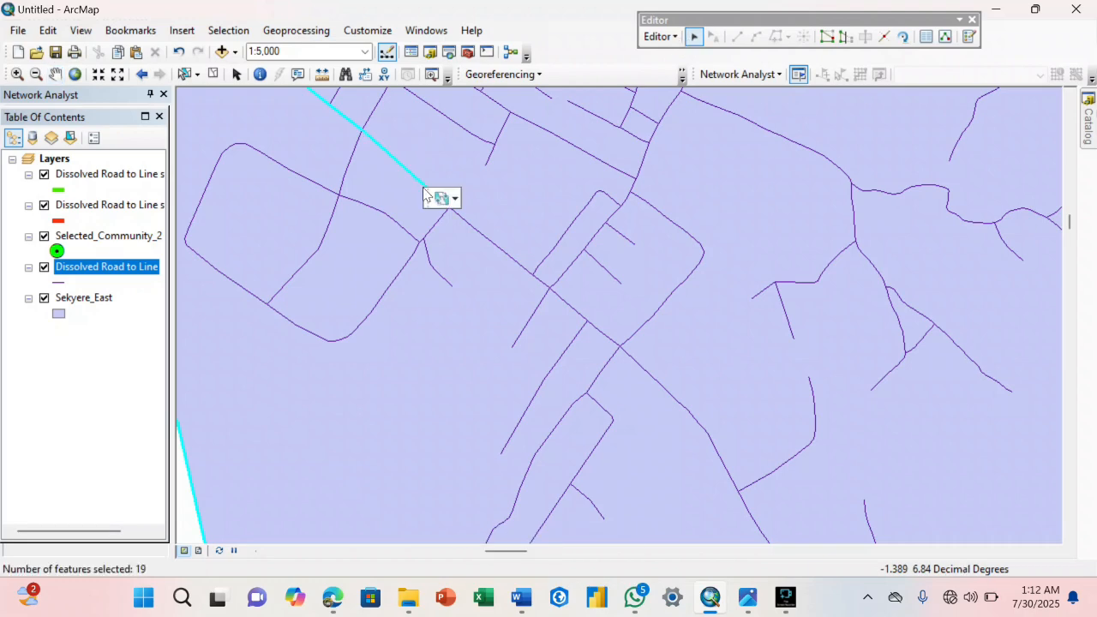
{"action": "left_click", "coordinate": [497, 250], "text": "shift"}
{"action": "left_click", "coordinate": [590, 327], "text": "shift"}
{"action": "left_click", "coordinate": [623, 353], "text": "shift"}
{"action": "left_click", "coordinate": [638, 377], "text": "shift"}
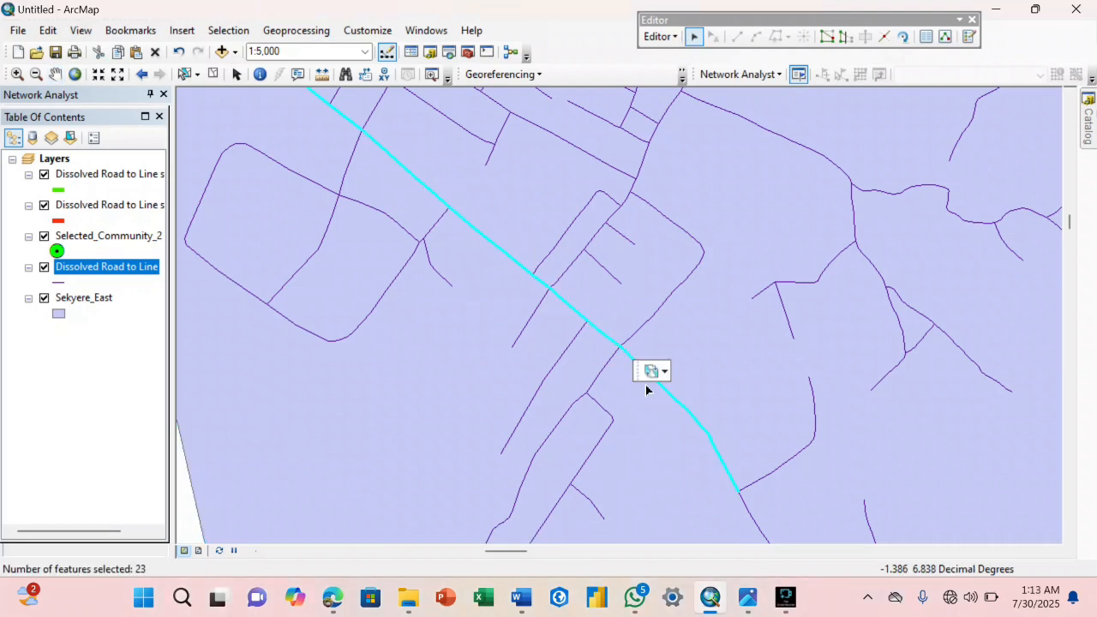
Add the road segments beyond the last Asokore side roads, following the long curve toward the district boundary.
{"action": "left_click", "coordinate": [54, 74]}
{"action": "left_click_drag", "start_coordinate": [685, 514], "coordinate": [531, 120]}
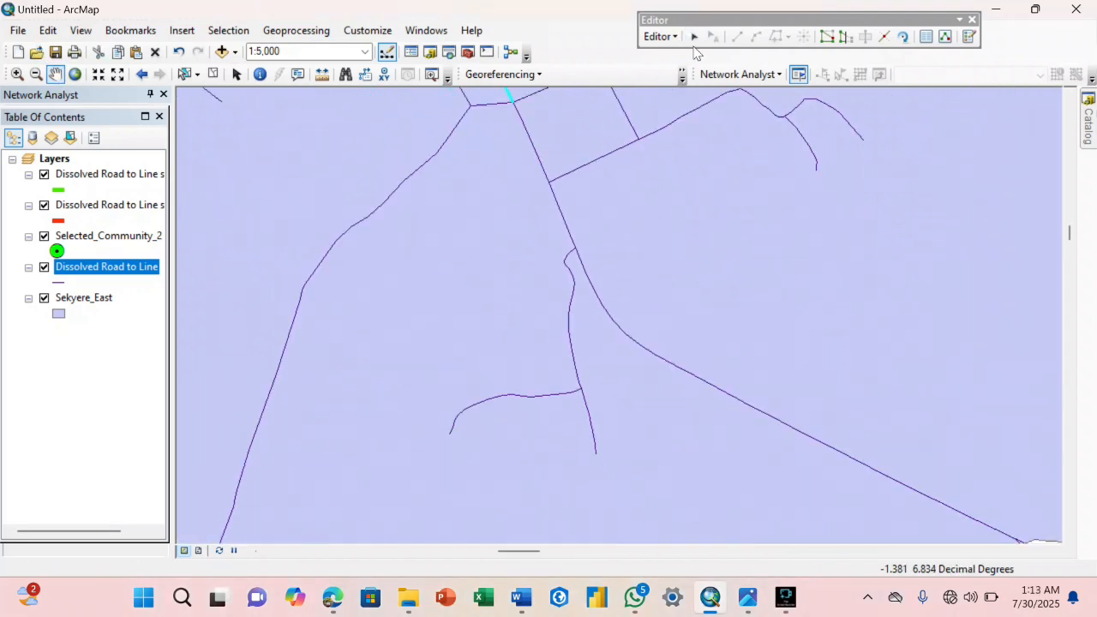
{"action": "left_click", "coordinate": [541, 162], "text": "shift"}
{"action": "left_click", "coordinate": [562, 225], "text": "shift"}
{"action": "left_click", "coordinate": [583, 274], "text": "shift"}
Add the road segment that crosses outside the district boundary northwest of Ntunkumso to the selection.
{"action": "scroll", "coordinate": [494, 365], "scroll_direction": "down", "scroll_amount": 3}
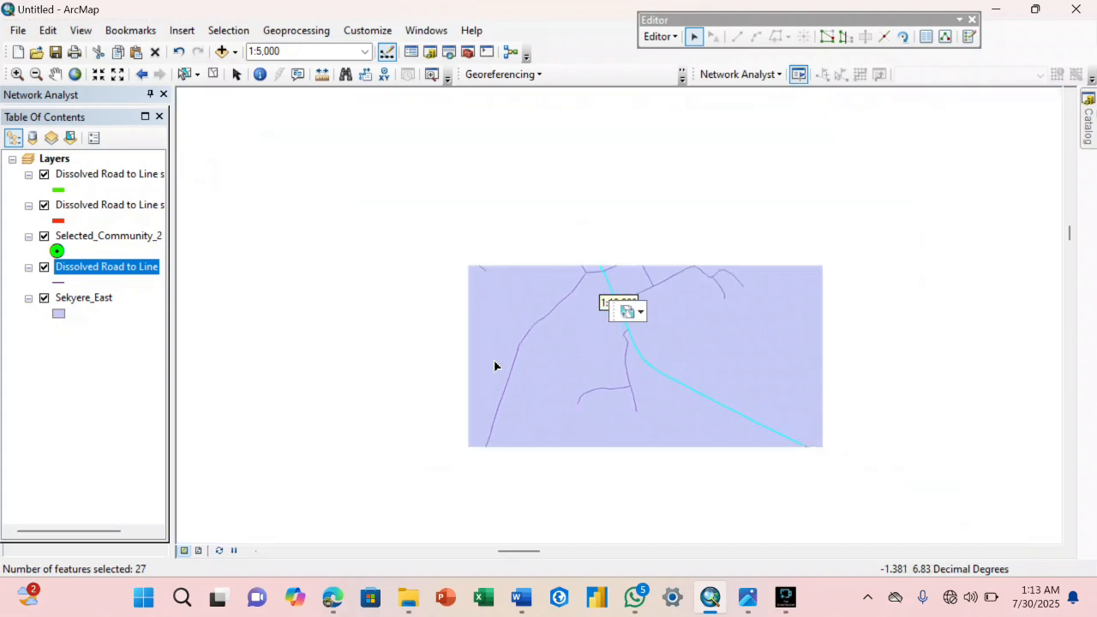
{"action": "left_click", "coordinate": [55, 75]}
{"action": "left_click_drag", "start_coordinate": [952, 283], "coordinate": [737, 86]}
{"action": "left_click", "coordinate": [694, 36]}
{"action": "left_click", "coordinate": [631, 290], "text": "shift"}
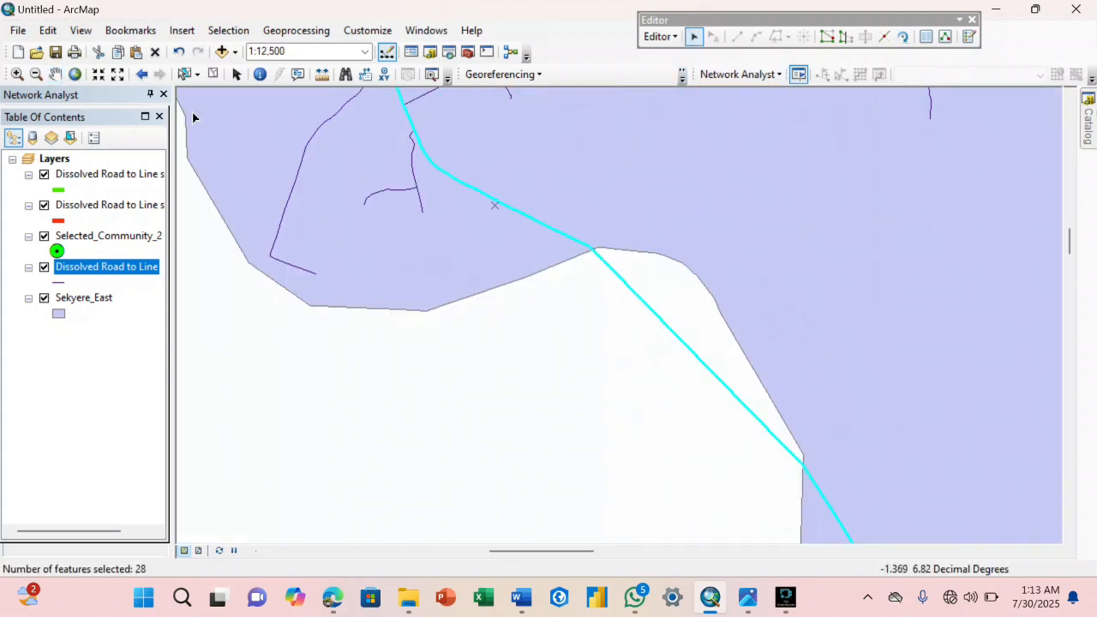
Add the road segment running south past Ntunkumso to the selection.
{"action": "left_click", "coordinate": [55, 75]}
{"action": "left_click_drag", "start_coordinate": [789, 515], "coordinate": [497, 206]}
{"action": "left_click_drag", "start_coordinate": [492, 306], "coordinate": [421, 140]}
{"action": "left_click", "coordinate": [695, 36]}
{"action": "left_click", "coordinate": [603, 258], "text": "shift"}
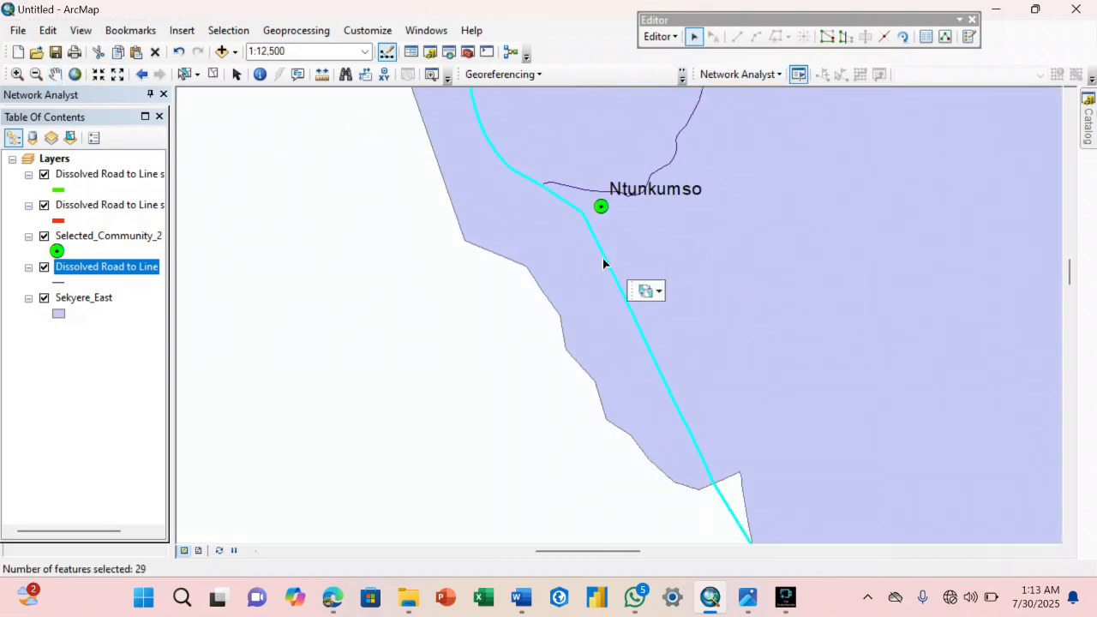
{"action": "scroll", "coordinate": [568, 343], "scroll_direction": "down", "scroll_amount": 2}
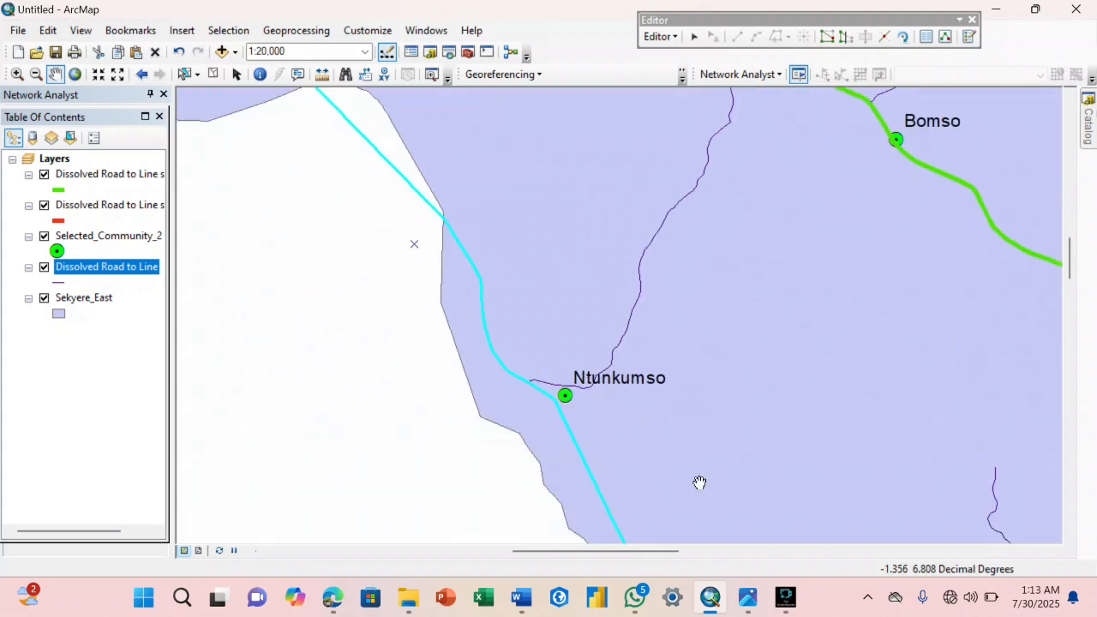
Check the Road Classification Map and add the road running south from Boiya toward Motokrodua to the selection.
{"action": "mouse_move", "coordinate": [747, 597]}
{"action": "mouse_move", "coordinate": [268, 549]}
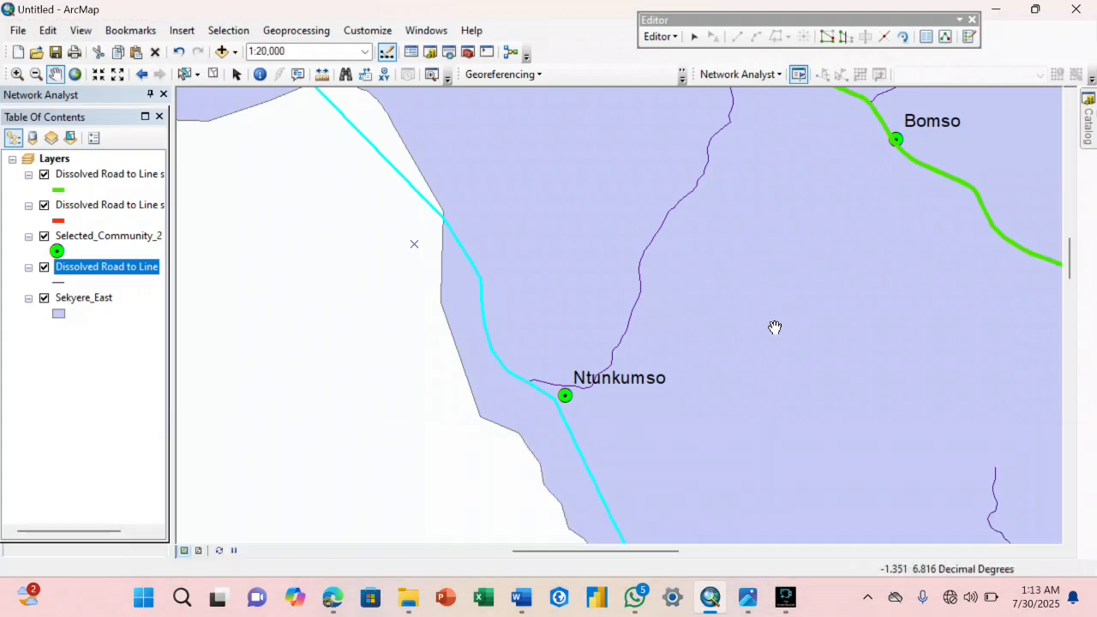
{"action": "left_click_drag", "start_coordinate": [774, 326], "coordinate": [630, 245]}
{"action": "scroll", "coordinate": [656, 318], "scroll_direction": "down", "scroll_amount": 1}
{"action": "left_click", "coordinate": [694, 36]}
{"action": "left_click", "coordinate": [614, 198]}
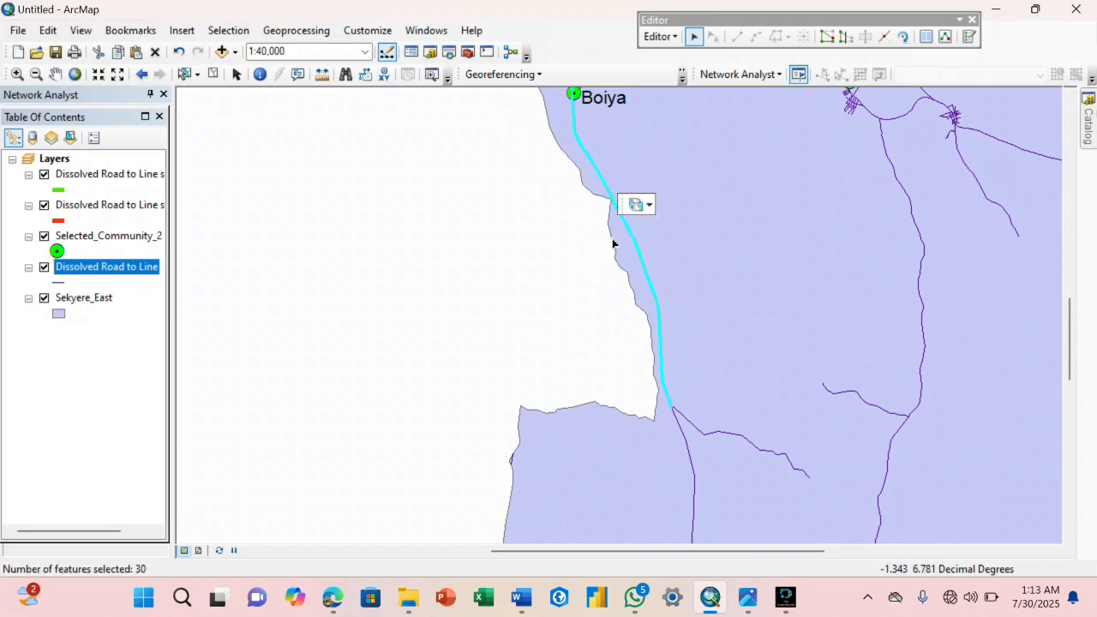
{"action": "left_click", "coordinate": [682, 438]}
Add the road leading east from Motokrodua to the selection.
{"action": "left_click", "coordinate": [54, 73]}
{"action": "left_click_drag", "start_coordinate": [600, 374], "coordinate": [710, 77]}
{"action": "left_click", "coordinate": [694, 36]}
{"action": "left_click", "coordinate": [618, 371], "text": "shift"}
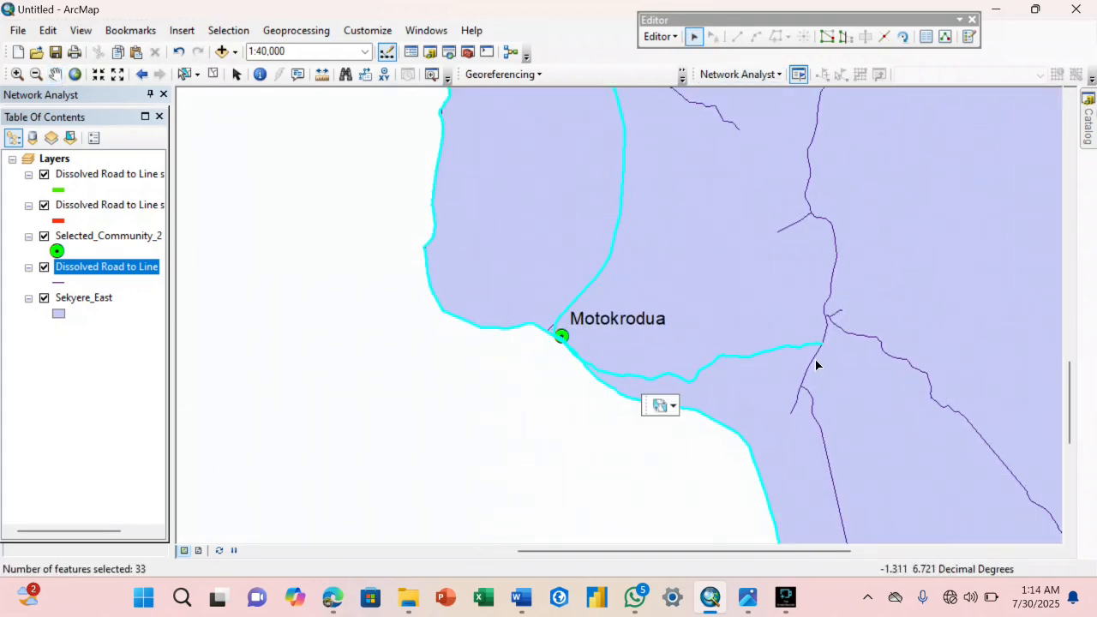
Add the road segments at the junction east of Motokrodua, leading north, south and southeast, and leave the district boundary unselected.
{"action": "left_click", "coordinate": [814, 362], "text": "shift"}
{"action": "left_click", "coordinate": [811, 398], "text": "shift"}
{"action": "left_click", "coordinate": [862, 338], "text": "shift"}
{"action": "left_click", "coordinate": [827, 326], "text": "shift"}
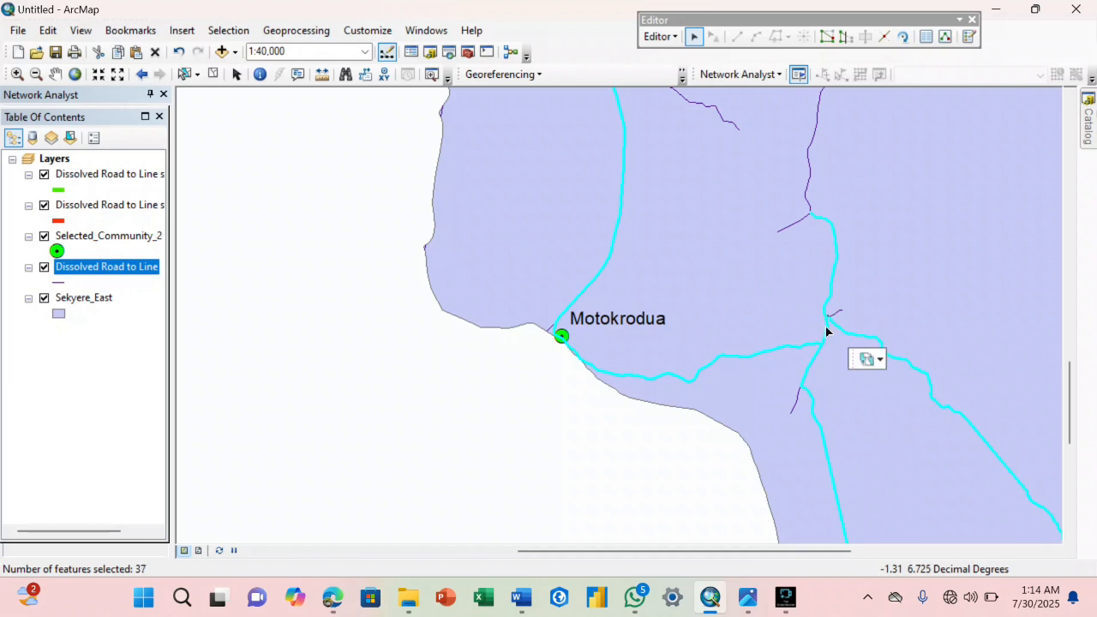
Add the southern cross road joining both branches, its eastward extension and the road along the eastern district boundary to the selection.
{"action": "left_click", "coordinate": [55, 74]}
{"action": "left_click_drag", "start_coordinate": [602, 283], "coordinate": [438, 331]}
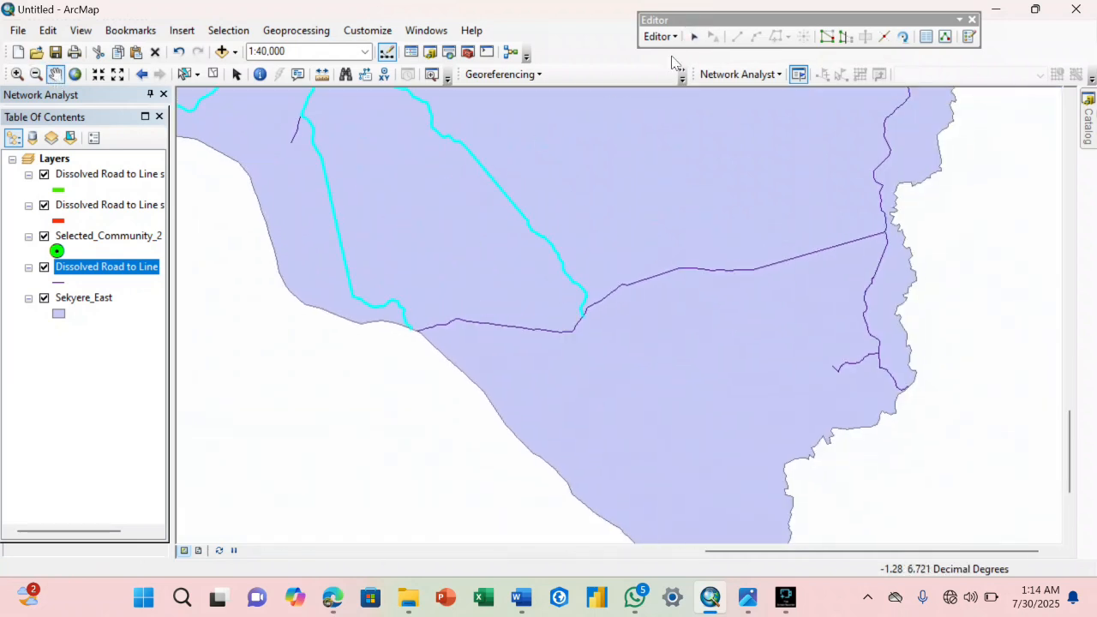
{"action": "left_click", "coordinate": [586, 307], "text": "shift"}
{"action": "left_click", "coordinate": [883, 367], "text": "shift"}
{"action": "left_click", "coordinate": [882, 199], "text": "shift"}
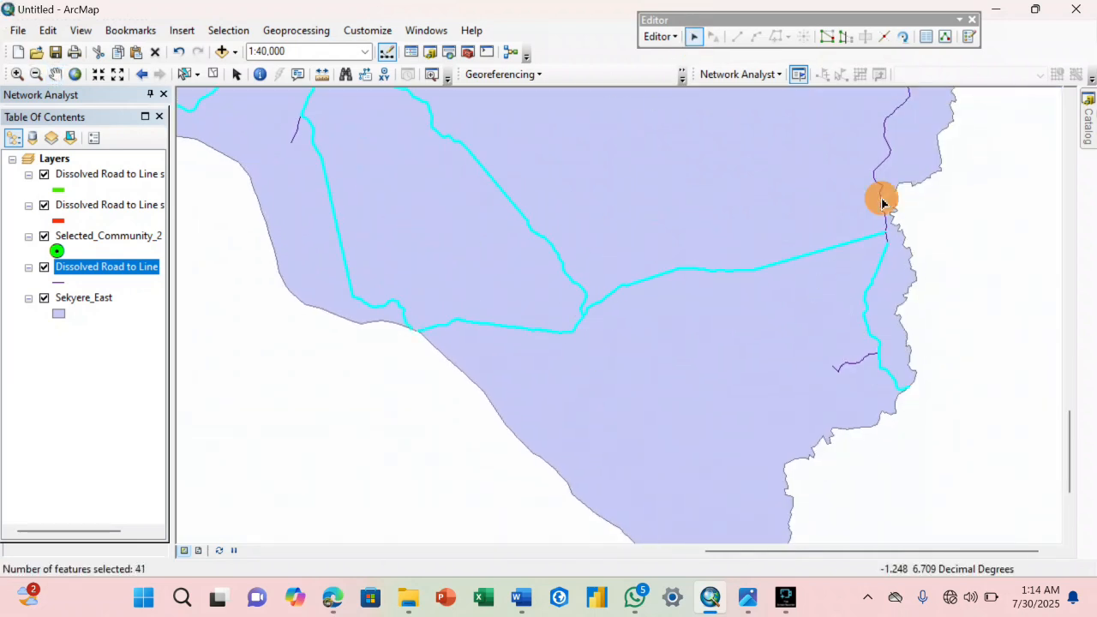
{"action": "left_click", "coordinate": [887, 235], "text": "shift"}
Add the long north-south road west of Nkwankwanua to the selection.
{"action": "left_click", "coordinate": [55, 74]}
{"action": "left_click_drag", "start_coordinate": [639, 232], "coordinate": [397, 285]}
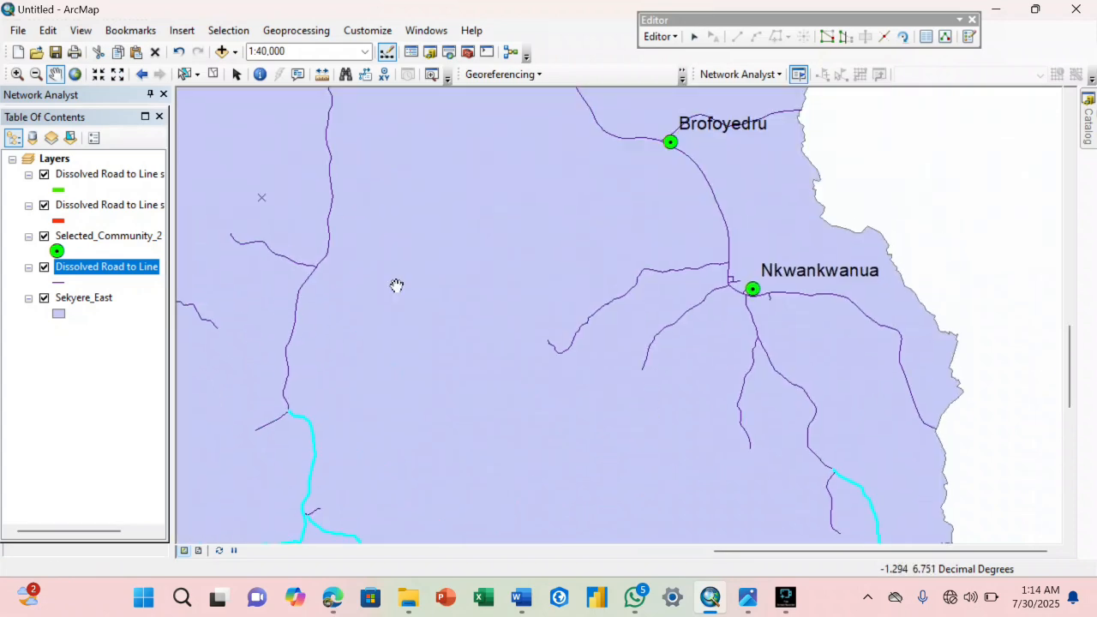
{"action": "left_click", "coordinate": [694, 36]}
{"action": "left_click", "coordinate": [331, 194], "text": "shift"}
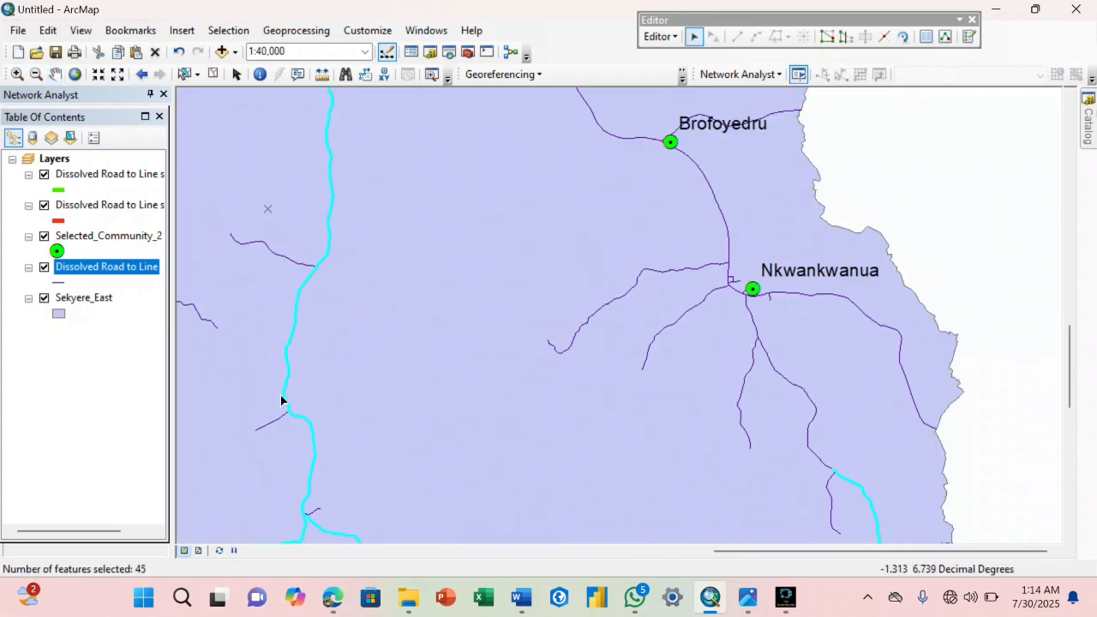
Add the road from Brofoyedru to Nkwankwanua and its continuation east of Nkwankwanua to the selection.
{"action": "left_click", "coordinate": [715, 204], "text": "shift"}
{"action": "left_click", "coordinate": [730, 276], "text": "shift"}
{"action": "left_click", "coordinate": [736, 287], "text": "shift"}
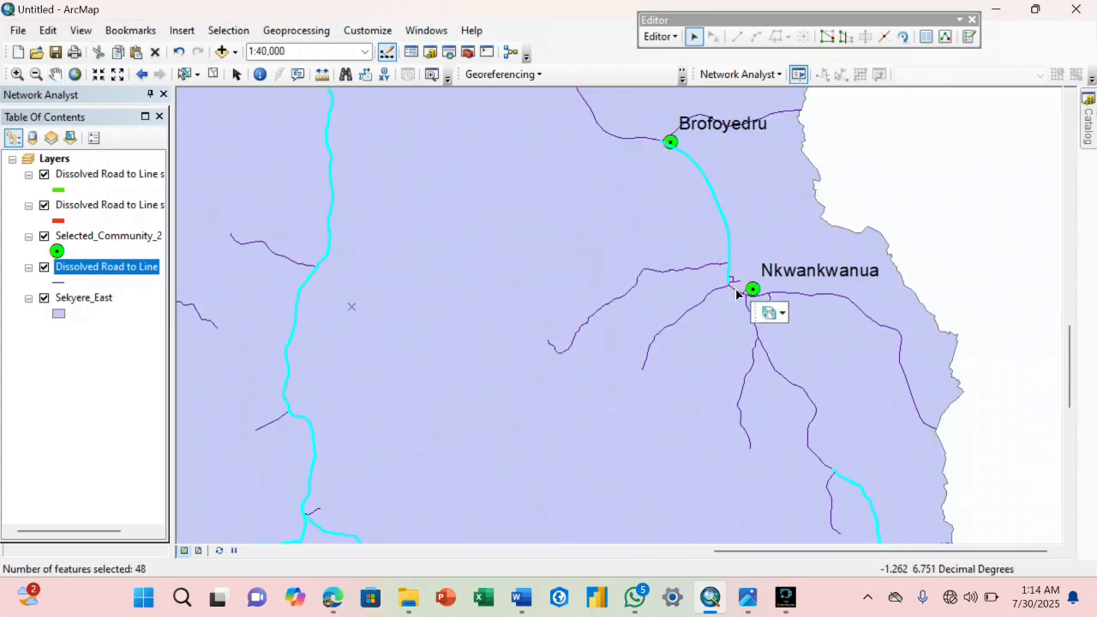
{"action": "left_click", "coordinate": [770, 298], "text": "shift"}
{"action": "left_click", "coordinate": [769, 298], "text": "shift"}
{"action": "scroll", "coordinate": [742, 306], "scroll_direction": "down", "scroll_amount": 3}
{"action": "left_click", "coordinate": [755, 264], "text": "shift"}
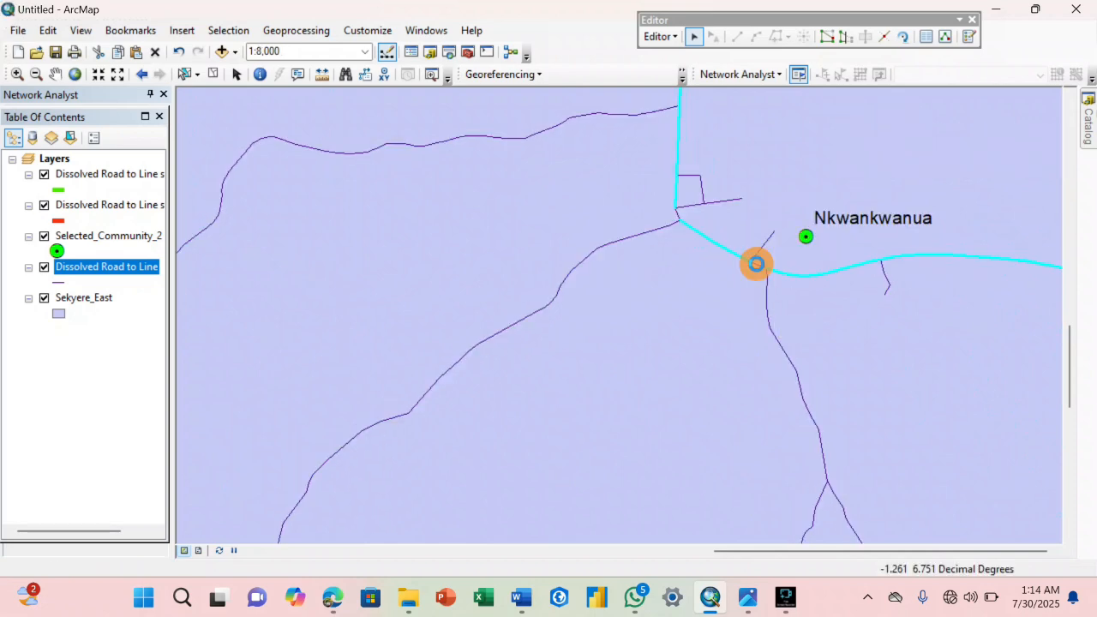
Add the roads from Brofoyedru east to the district boundary and northwest toward the settlement beyond Seniagya.
{"action": "scroll", "coordinate": [766, 265], "scroll_direction": "up", "scroll_amount": 3}
{"action": "key", "text": "Up"}
{"action": "key", "text": "Up"}
{"action": "key", "text": "Up"}
{"action": "key", "text": "Up"}
{"action": "key", "text": "Left"}
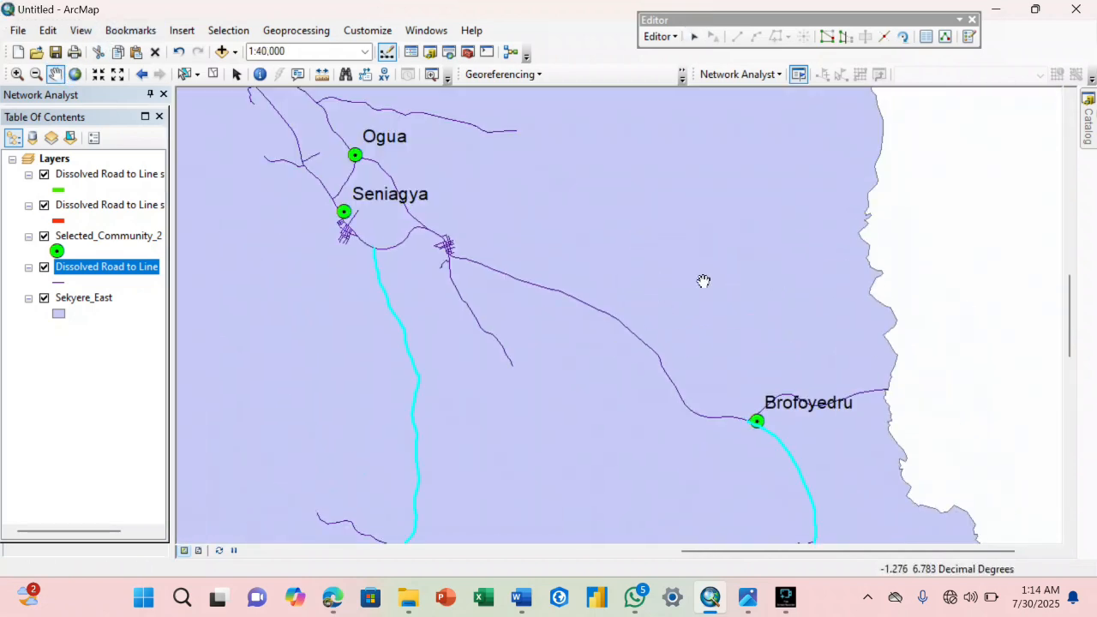
{"action": "left_click", "coordinate": [883, 391], "text": "shift"}
{"action": "left_click", "coordinate": [727, 418], "text": "shift"}
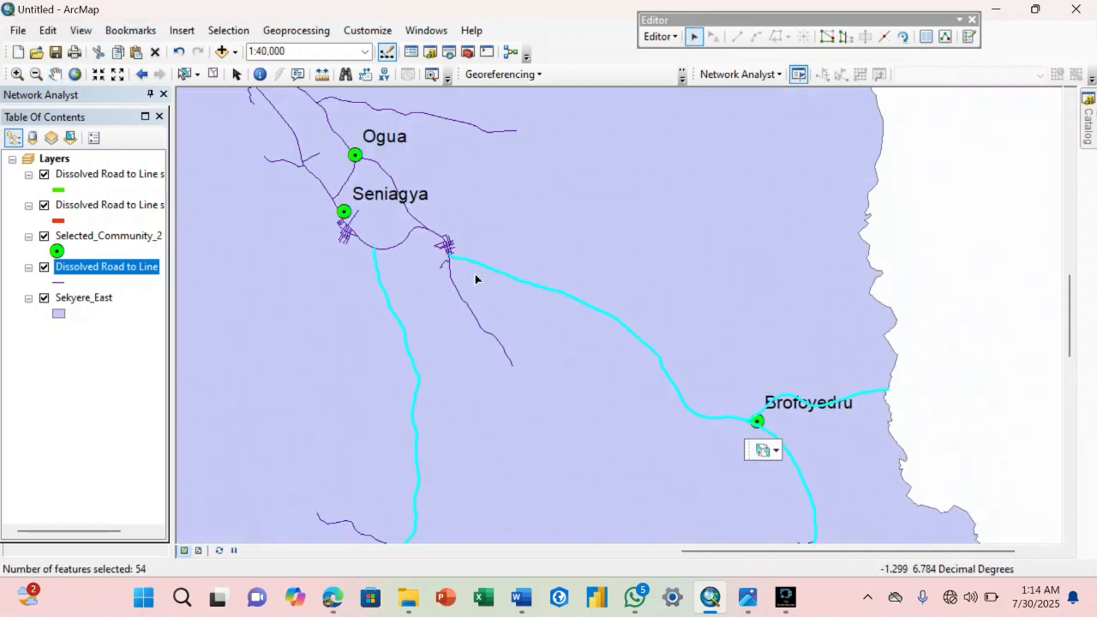
Add the curved road southeast of Seniagya and every main-line segment through the street grid of the neighbouring settlement.
{"action": "left_click", "coordinate": [391, 246], "text": "shift"}
{"action": "scroll", "coordinate": [412, 228], "scroll_direction": "down", "scroll_amount": 5}
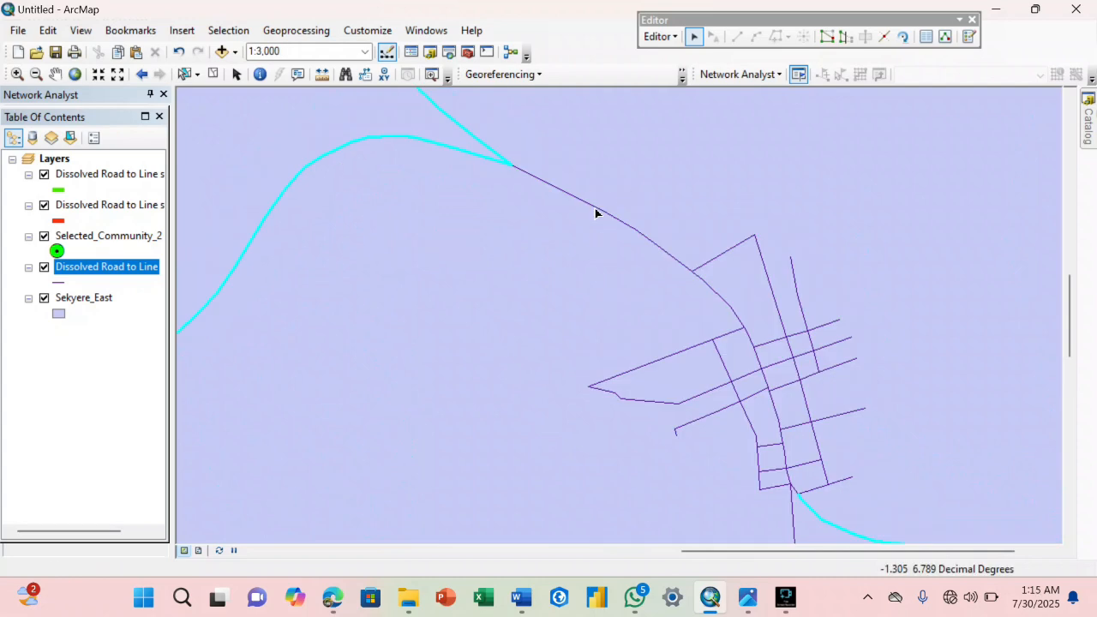
{"action": "left_click", "coordinate": [596, 213], "text": "shift"}
{"action": "left_click", "coordinate": [718, 296], "text": "shift"}
{"action": "left_click", "coordinate": [752, 343], "text": "shift"}
{"action": "left_click", "coordinate": [762, 363], "text": "shift"}
{"action": "left_click", "coordinate": [768, 382], "text": "shift"}
{"action": "left_click", "coordinate": [776, 413], "text": "shift"}
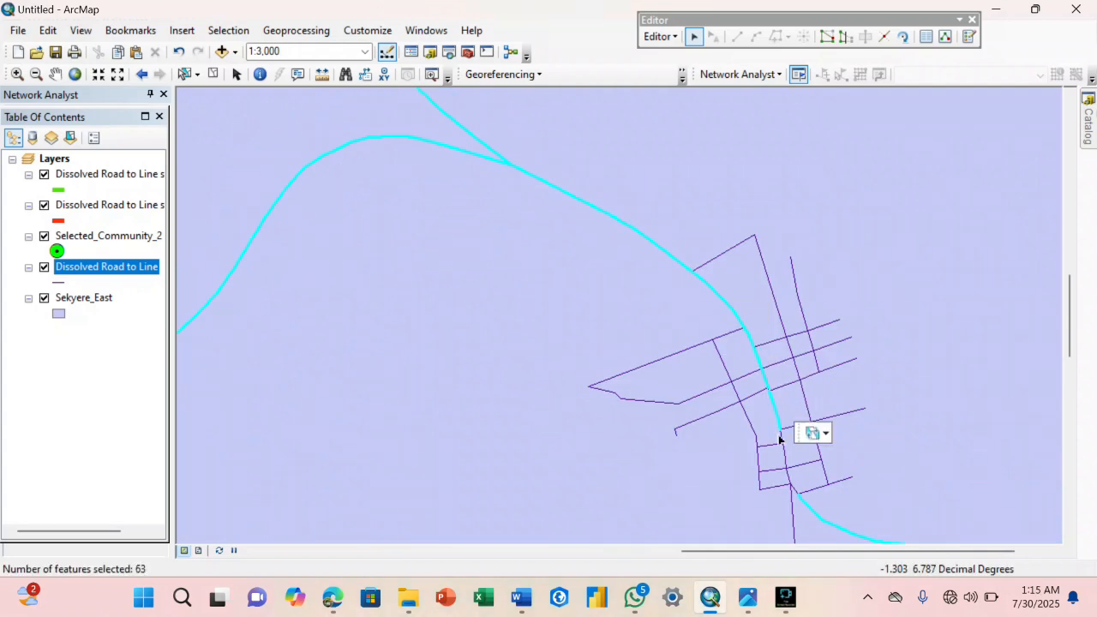
{"action": "left_click", "coordinate": [779, 451], "text": "shift"}
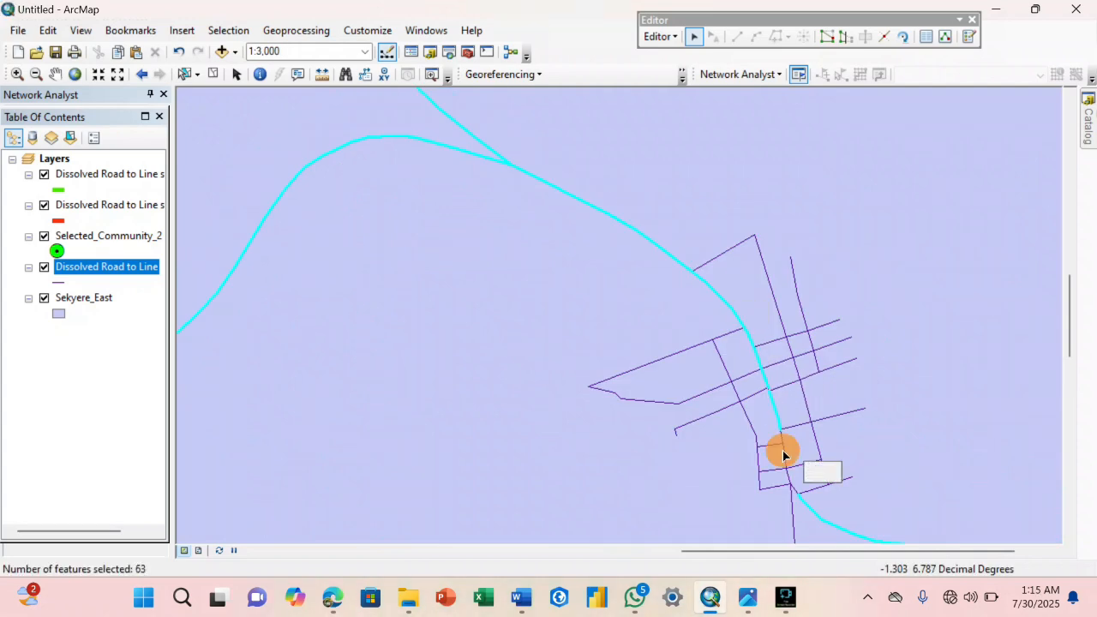
{"action": "left_click", "coordinate": [800, 498], "text": "shift"}
{"action": "scroll", "coordinate": [793, 442], "scroll_direction": "down", "scroll_amount": 5}
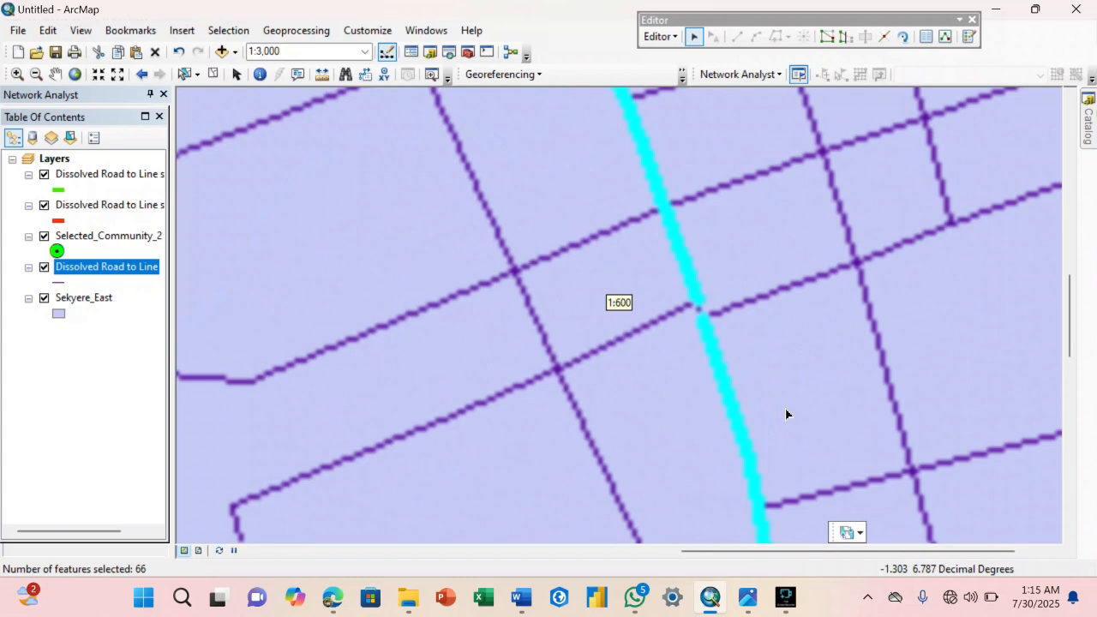
{"action": "left_click", "coordinate": [699, 307], "text": "shift"}
Add the main road segments just north and southeast of the Seniagya street blocks to the selection.
{"action": "scroll", "coordinate": [699, 307], "scroll_direction": "up", "scroll_amount": 6}
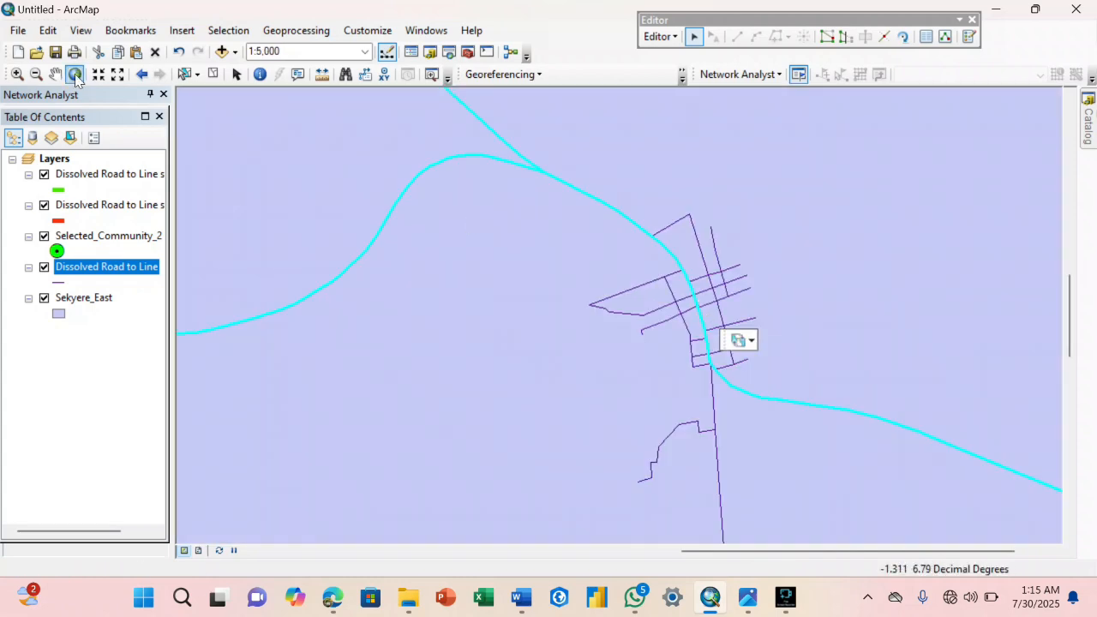
{"action": "left_click", "coordinate": [56, 74]}
{"action": "left_click_drag", "start_coordinate": [309, 191], "coordinate": [704, 418]}
{"action": "scroll", "coordinate": [681, 402], "scroll_direction": "up", "scroll_amount": 2}
{"action": "left_click_drag", "start_coordinate": [645, 437], "coordinate": [722, 214]}
{"action": "left_click_drag", "start_coordinate": [669, 278], "coordinate": [727, 367]}
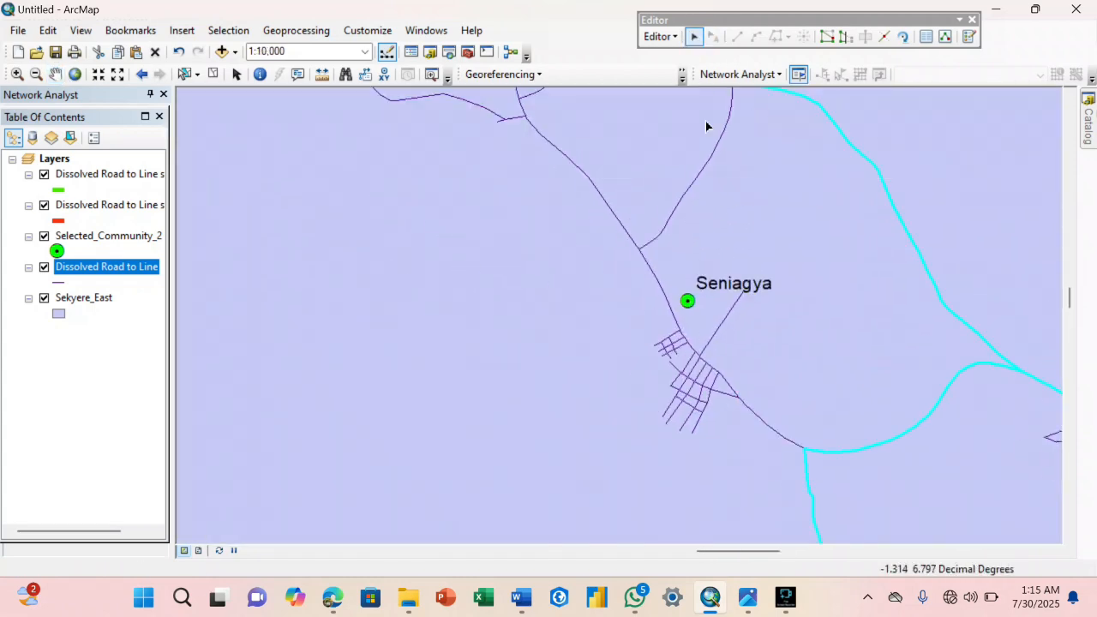
{"action": "left_click", "coordinate": [656, 274], "text": "shift"}
{"action": "scroll", "coordinate": [703, 313], "scroll_direction": "down", "scroll_amount": 2}
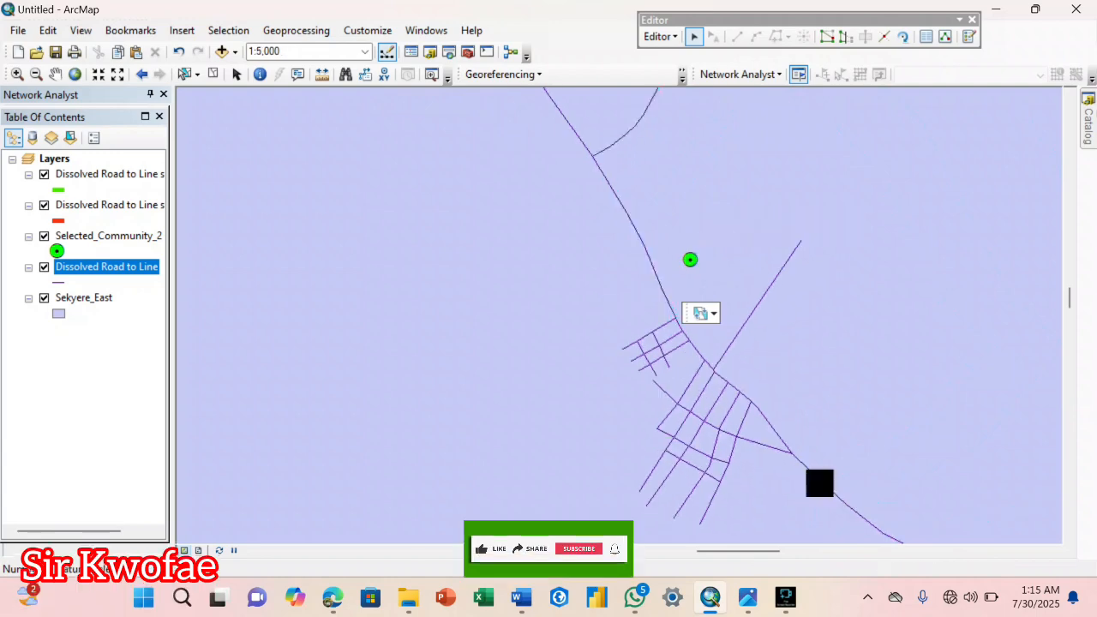
{"action": "left_click", "coordinate": [851, 509], "text": "shift"}
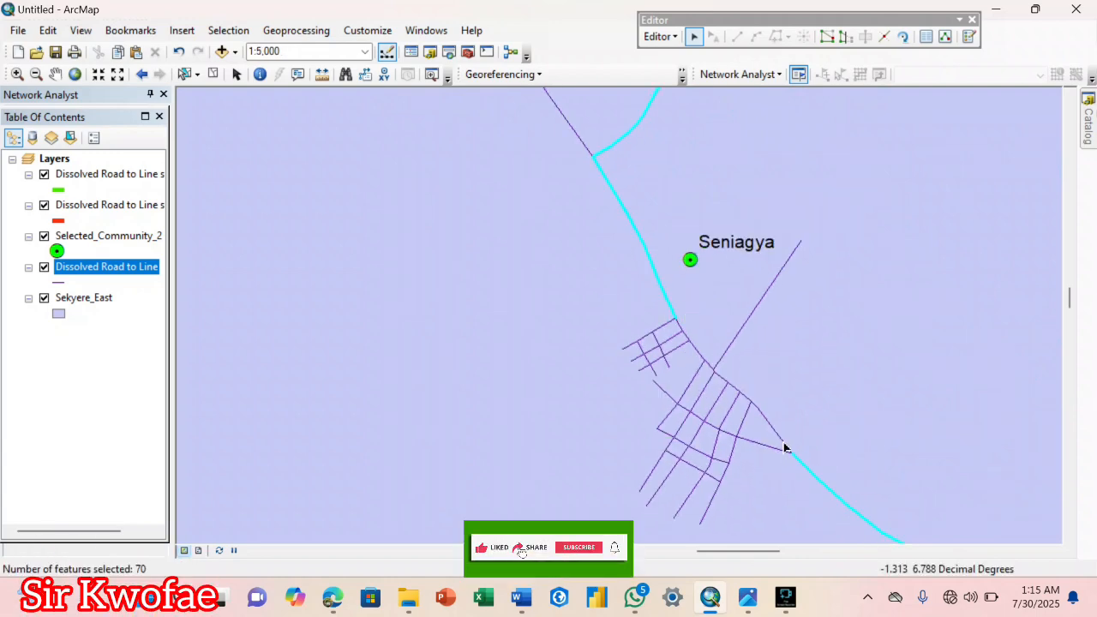
Continue the selection northwest along the main line through the Seniagya street blocks.
{"action": "left_click", "coordinate": [781, 442], "text": "shift"}
{"action": "left_click", "coordinate": [746, 399], "text": "shift"}
{"action": "left_click", "coordinate": [732, 387], "text": "shift"}
{"action": "left_click", "coordinate": [720, 377], "text": "shift"}
{"action": "left_click", "coordinate": [709, 365], "text": "shift"}
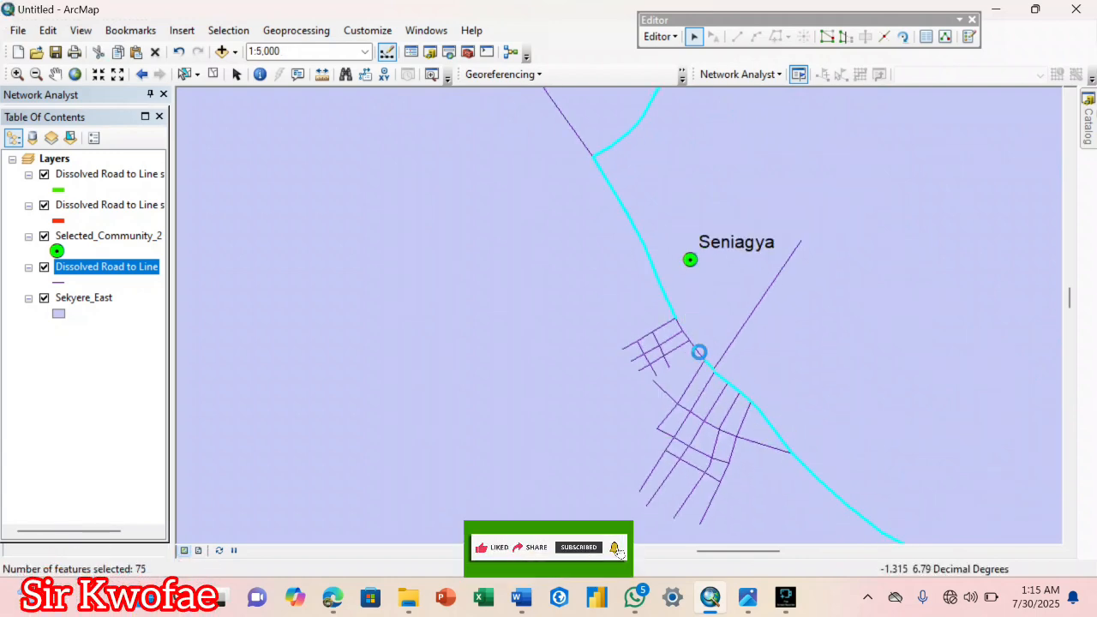
Add the two roads that fork south of Senkyi, one toward Ogua and one toward Seniagya, to the selection.
{"action": "scroll", "coordinate": [683, 334], "scroll_direction": "up", "scroll_amount": 2}
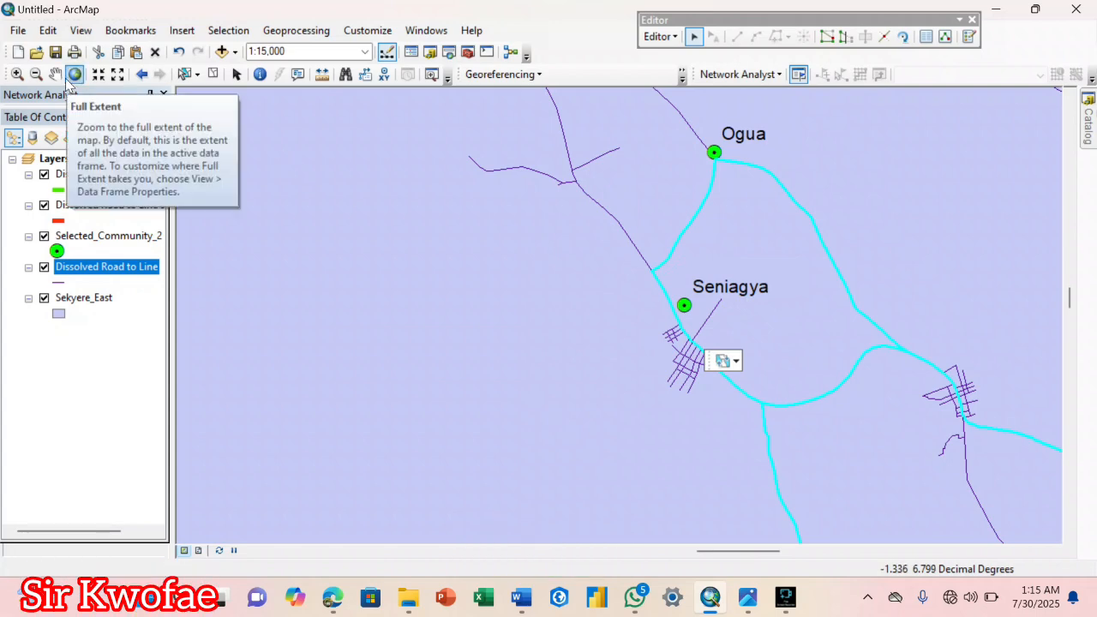
{"action": "left_click", "coordinate": [56, 75]}
{"action": "left_click_drag", "start_coordinate": [740, 472], "coordinate": [695, 301]}
{"action": "left_click_drag", "start_coordinate": [934, 463], "coordinate": [649, 232]}
{"action": "left_click_drag", "start_coordinate": [648, 232], "coordinate": [801, 519]}
{"action": "left_click_drag", "start_coordinate": [531, 142], "coordinate": [781, 485]}
{"action": "left_click_drag", "start_coordinate": [723, 355], "coordinate": [738, 471]}
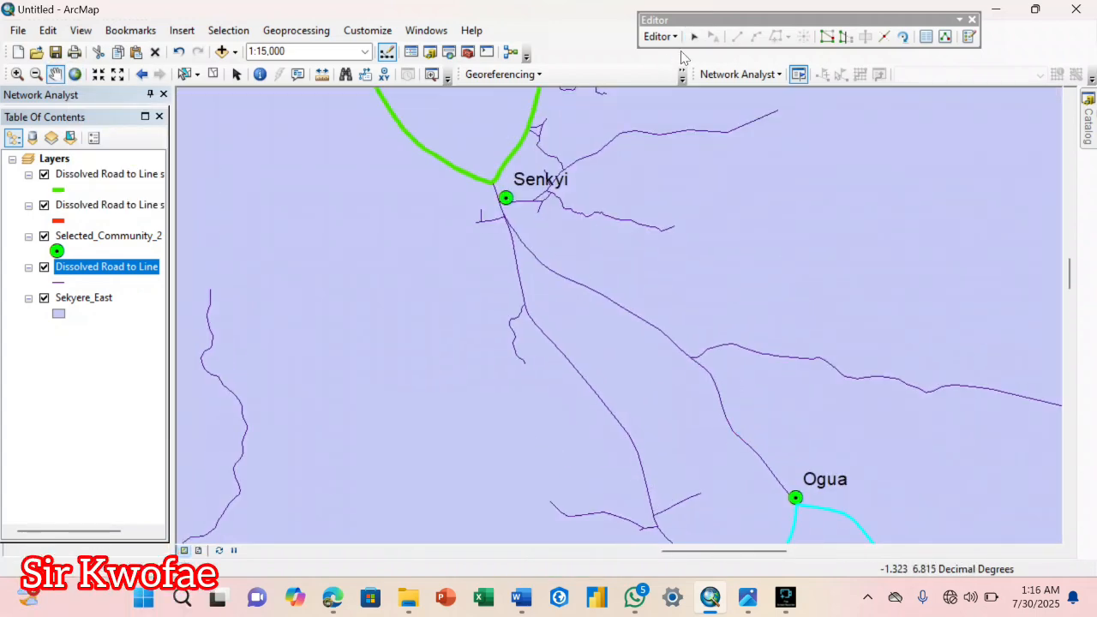
{"action": "left_click", "coordinate": [695, 36]}
{"action": "left_click", "coordinate": [502, 208], "text": "shift"}
{"action": "left_click", "coordinate": [501, 207], "text": "shift"}
{"action": "left_click", "coordinate": [514, 233], "text": "shift"}
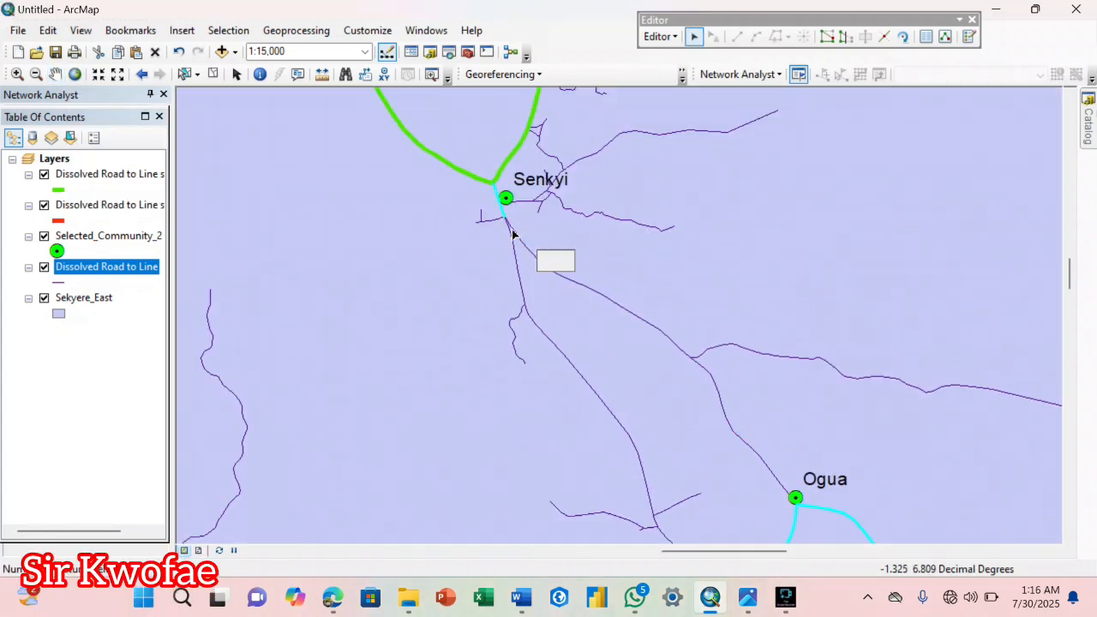
{"action": "left_click", "coordinate": [514, 250], "text": "shift"}
{"action": "left_click", "coordinate": [531, 319], "text": "shift"}
{"action": "left_click", "coordinate": [729, 420], "text": "shift"}
Add the remaining main-line segments at the side-road junction northwest of Seniagya to close the gap.
{"action": "left_click", "coordinate": [56, 74]}
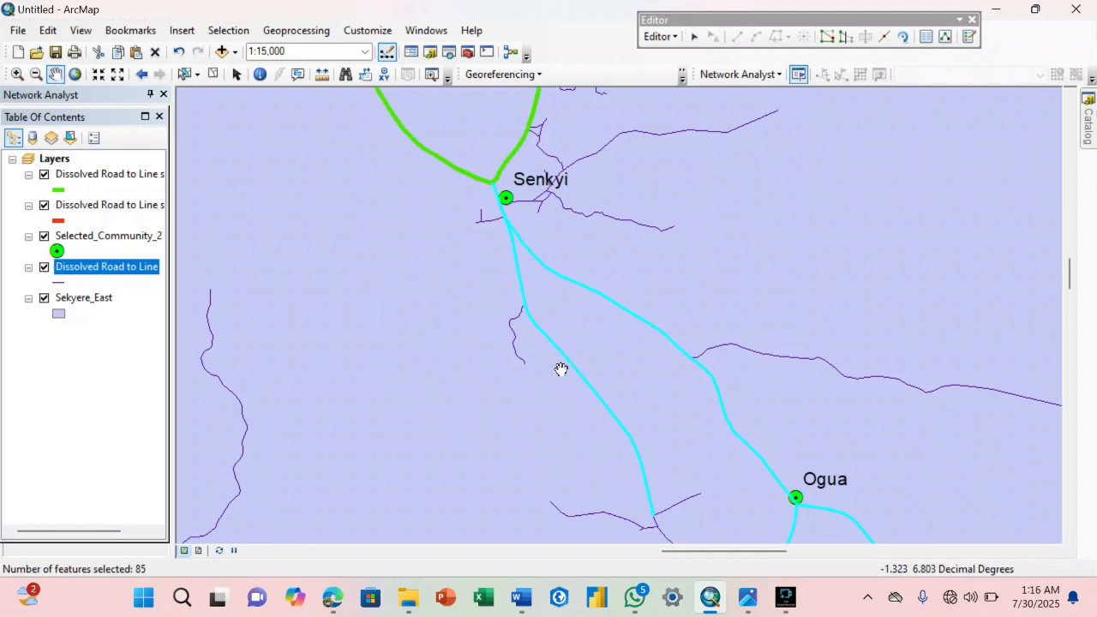
{"action": "left_click_drag", "start_coordinate": [660, 435], "coordinate": [621, 134]}
{"action": "left_click", "coordinate": [694, 36]}
{"action": "left_click", "coordinate": [617, 221], "text": "shift"}
{"action": "left_click", "coordinate": [627, 235], "text": "shift"}
Add the road from Odurokurom northeast to the district boundary, including its small side loop, to the selection.
{"action": "left_click", "coordinate": [55, 74]}
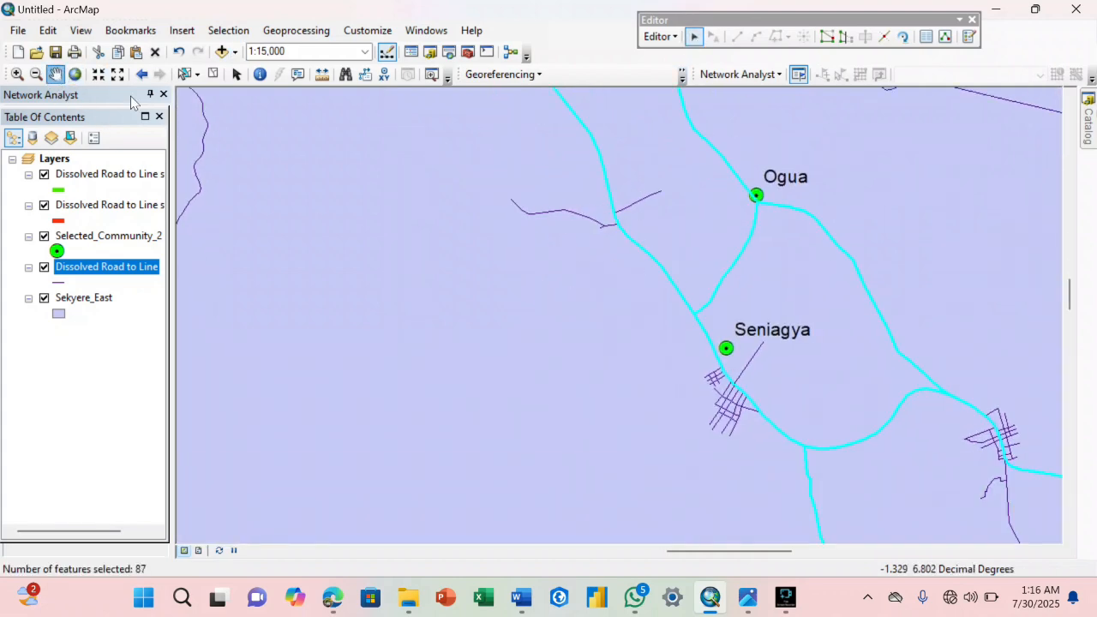
{"action": "left_click_drag", "start_coordinate": [992, 109], "coordinate": [630, 269]}
{"action": "left_click_drag", "start_coordinate": [231, 97], "coordinate": [760, 502]}
{"action": "scroll", "coordinate": [703, 413], "scroll_direction": "down", "scroll_amount": 2}
{"action": "left_click_drag", "start_coordinate": [719, 447], "coordinate": [814, 106]}
{"action": "left_click_drag", "start_coordinate": [791, 307], "coordinate": [712, 514]}
{"action": "left_click_drag", "start_coordinate": [758, 120], "coordinate": [737, 475]}
{"action": "left_click_drag", "start_coordinate": [738, 391], "coordinate": [577, 400]}
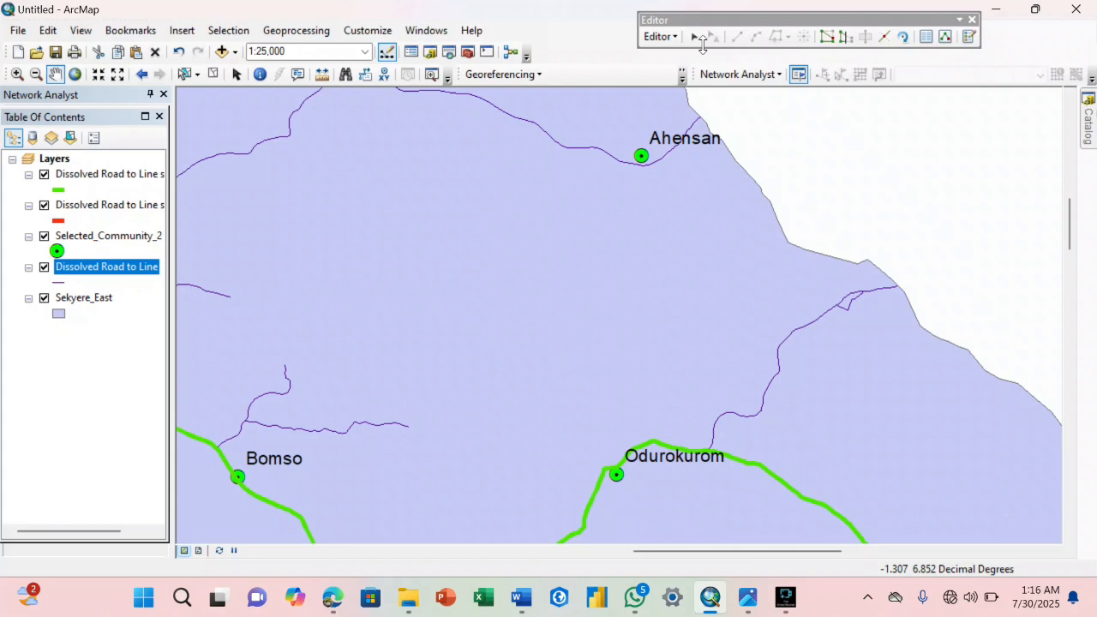
{"action": "left_click", "coordinate": [851, 293], "text": "shift"}
{"action": "left_click", "coordinate": [828, 313], "text": "shift"}
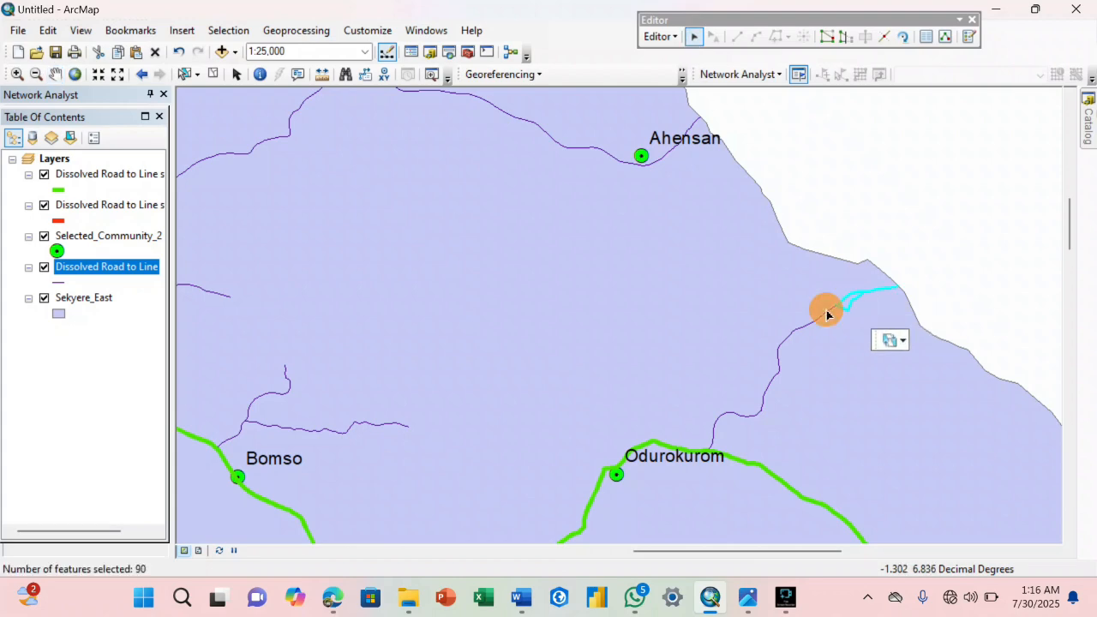
Add the roads linking Ahensan, Akokoase, Apemso and Anunya, including the northern loop and the stretch west of Anunya.
{"action": "left_click", "coordinate": [647, 165], "text": "shift"}
{"action": "left_click", "coordinate": [300, 106], "text": "shift"}
{"action": "left_click", "coordinate": [56, 75]}
{"action": "left_click_drag", "start_coordinate": [359, 125], "coordinate": [524, 387]}
{"action": "left_click_drag", "start_coordinate": [408, 255], "coordinate": [692, 221]}
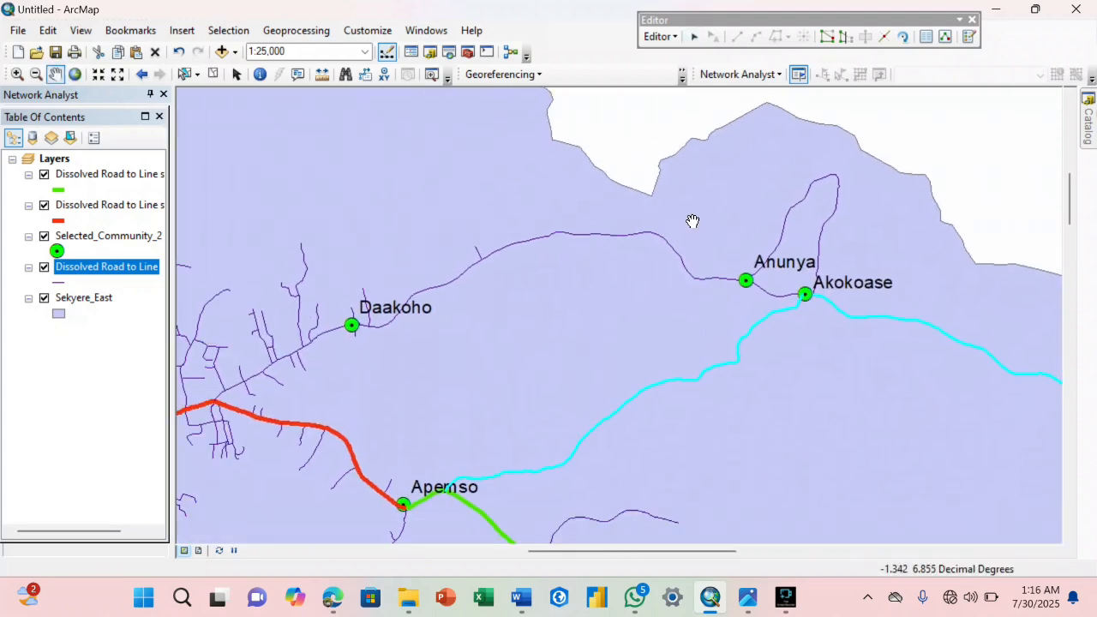
{"action": "left_click", "coordinate": [802, 198], "text": "shift"}
{"action": "left_click", "coordinate": [765, 289], "text": "shift"}
{"action": "left_click", "coordinate": [696, 276], "text": "shift"}
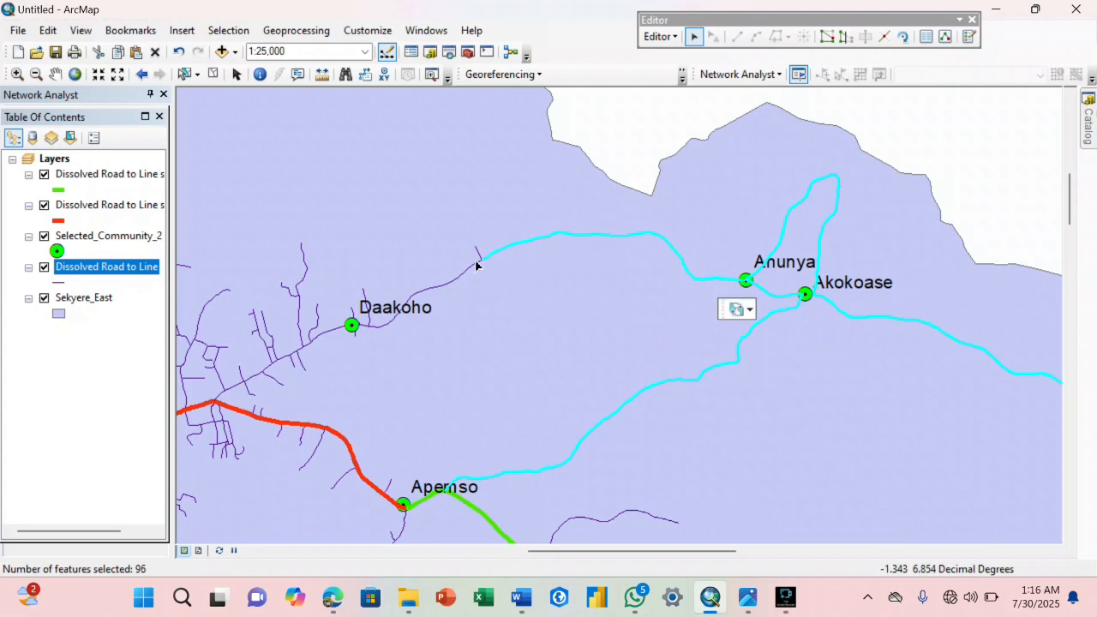
Continue the selection southwest through Daakoho to the junction with the main road east of Asokore.
{"action": "left_click", "coordinate": [472, 264], "text": "shift"}
{"action": "left_click", "coordinate": [333, 332], "text": "shift"}
{"action": "left_click", "coordinate": [304, 353], "text": "shift"}
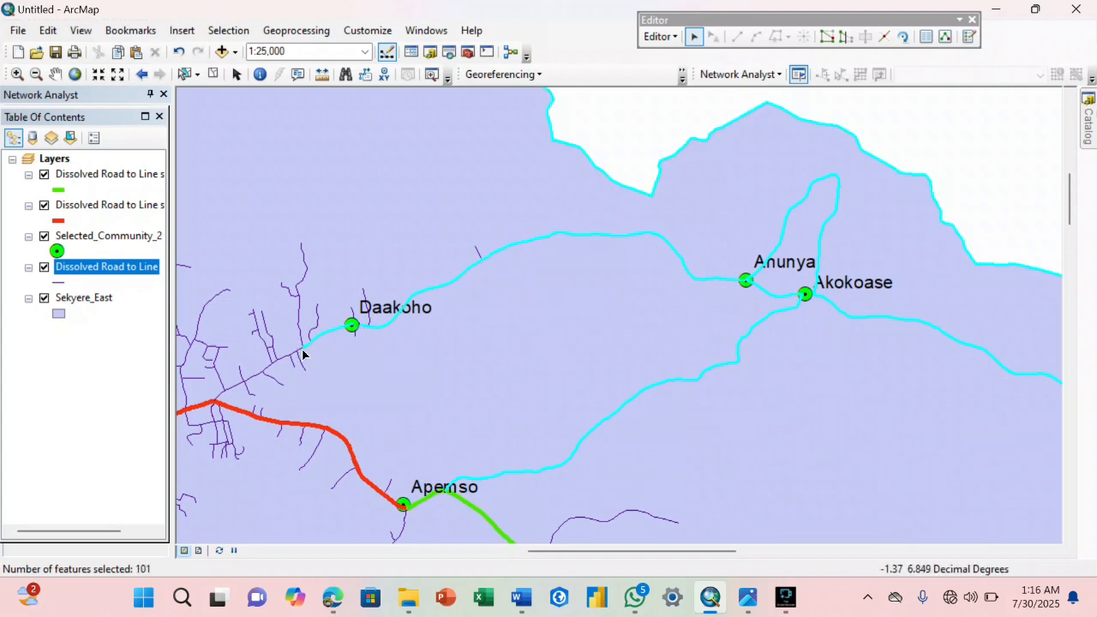
{"action": "left_click", "coordinate": [289, 360], "text": "shift"}
{"action": "left_click", "coordinate": [275, 368], "text": "shift"}
{"action": "left_click", "coordinate": [228, 396], "text": "shift"}
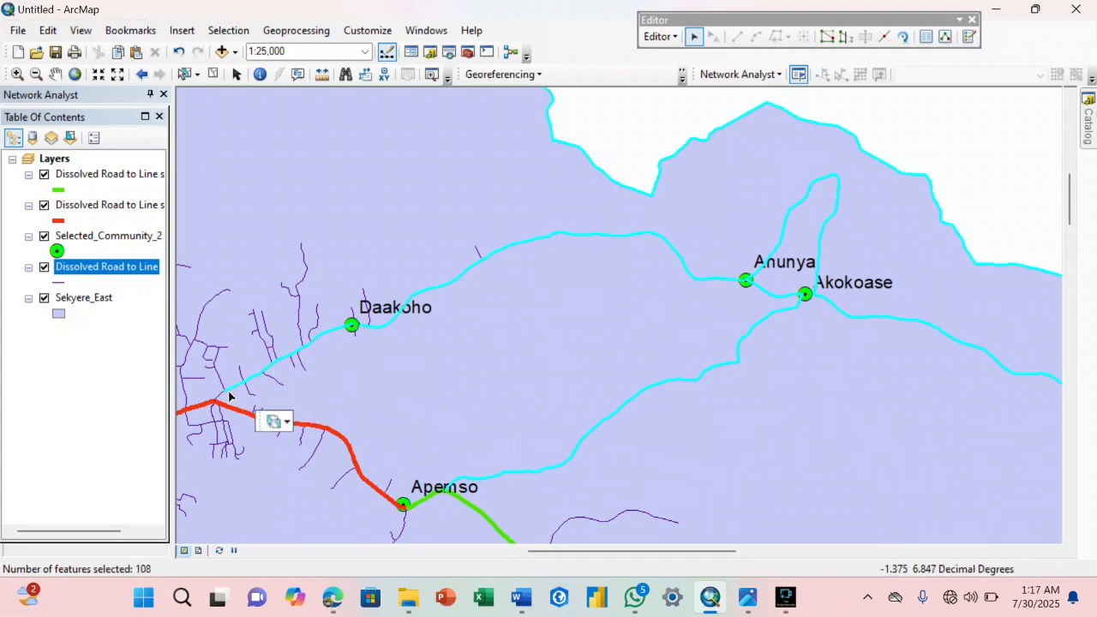
{"action": "left_click", "coordinate": [221, 402], "text": "shift"}
Examine the selected roads from Effiduase down to Motokrodua and Nkwankwanua for missing segments.
{"action": "scroll", "coordinate": [530, 431], "scroll_direction": "up", "scroll_amount": 1}
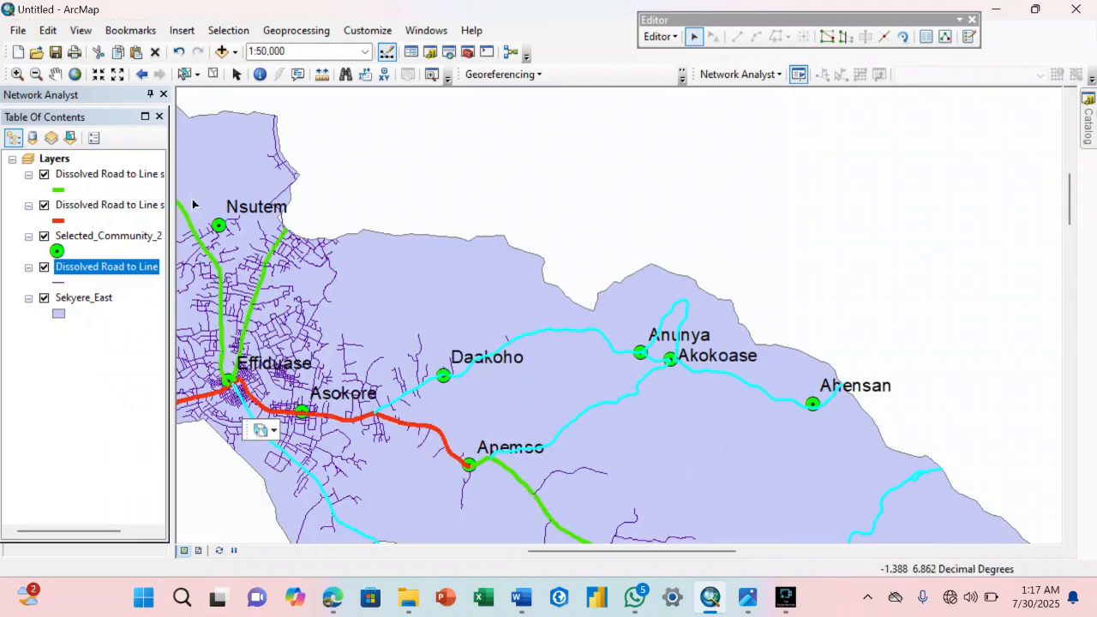
{"action": "left_click", "coordinate": [55, 74]}
{"action": "left_click_drag", "start_coordinate": [336, 308], "coordinate": [614, 259]}
{"action": "mouse_move", "coordinate": [747, 597]}
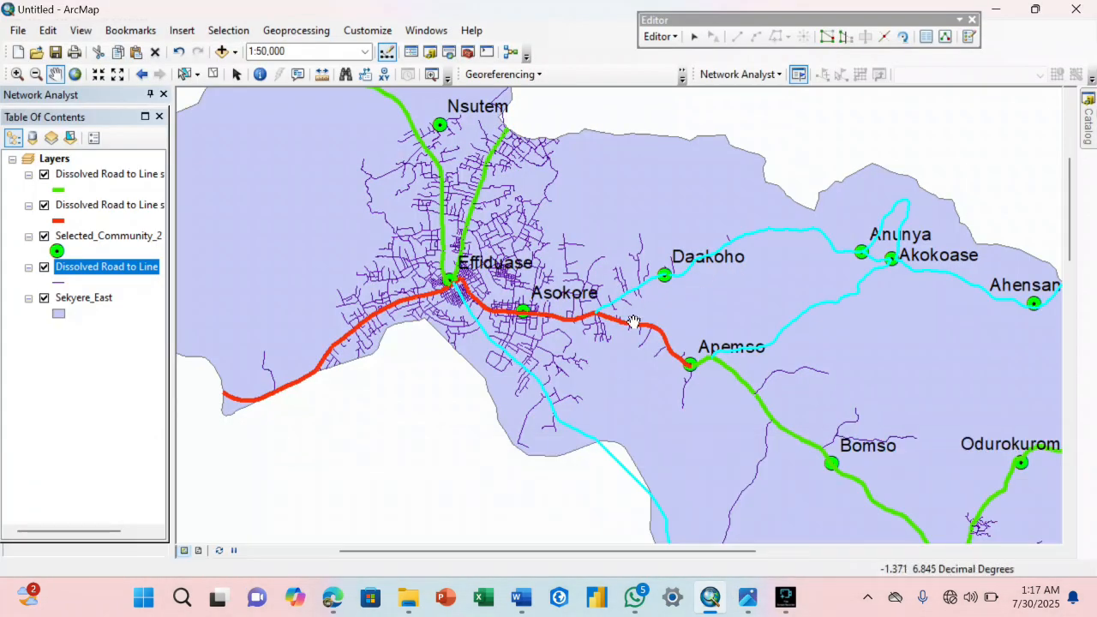
{"action": "left_click_drag", "start_coordinate": [637, 345], "coordinate": [542, 212]}
{"action": "scroll", "coordinate": [616, 294], "scroll_direction": "up", "scroll_amount": 1}
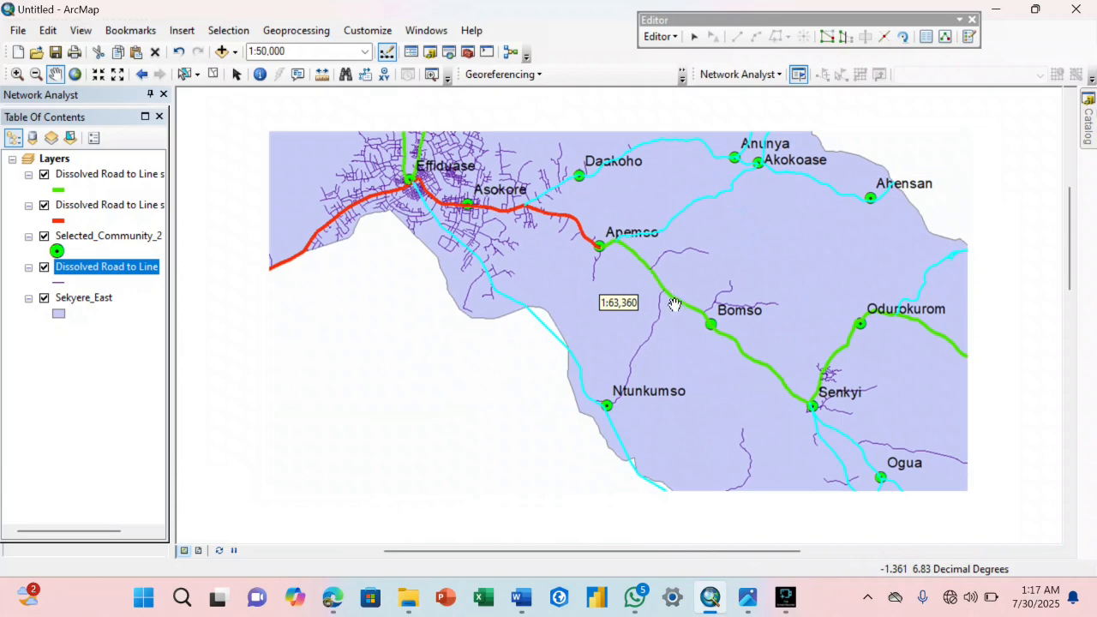
{"action": "left_click_drag", "start_coordinate": [740, 405], "coordinate": [566, 207]}
{"action": "left_click_drag", "start_coordinate": [703, 360], "coordinate": [629, 178]}
{"action": "left_click_drag", "start_coordinate": [683, 317], "coordinate": [654, 173]}
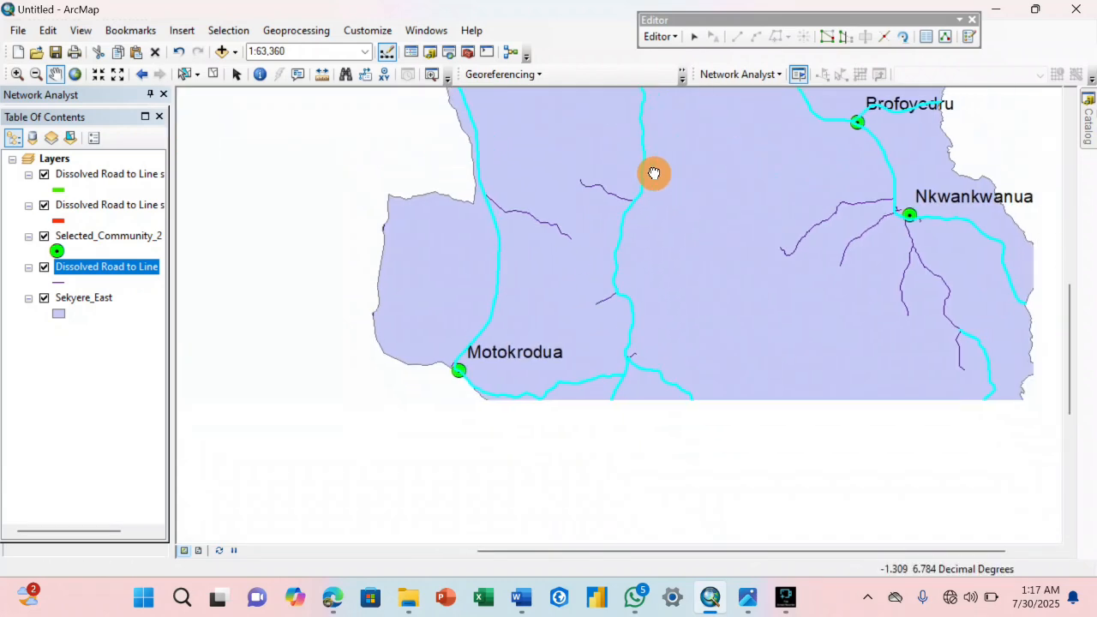
Add the missing road segments running southeast from Nkwankwanua to the already selected eastern boundary road to the selection.
{"action": "left_click_drag", "start_coordinate": [834, 288], "coordinate": [746, 273]}
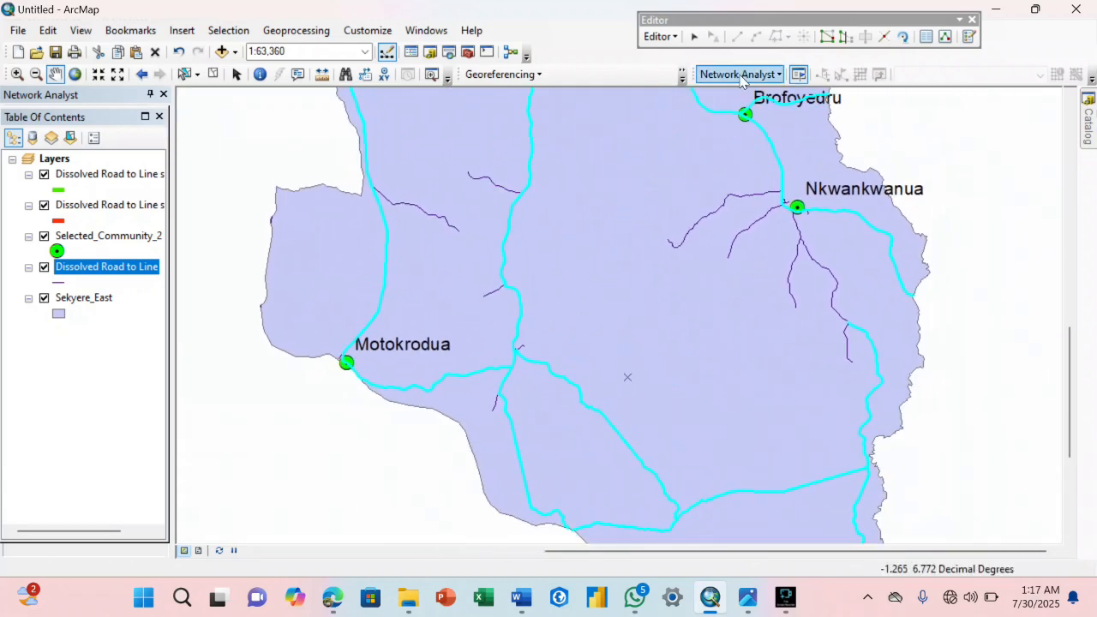
{"action": "left_click", "coordinate": [839, 319]}
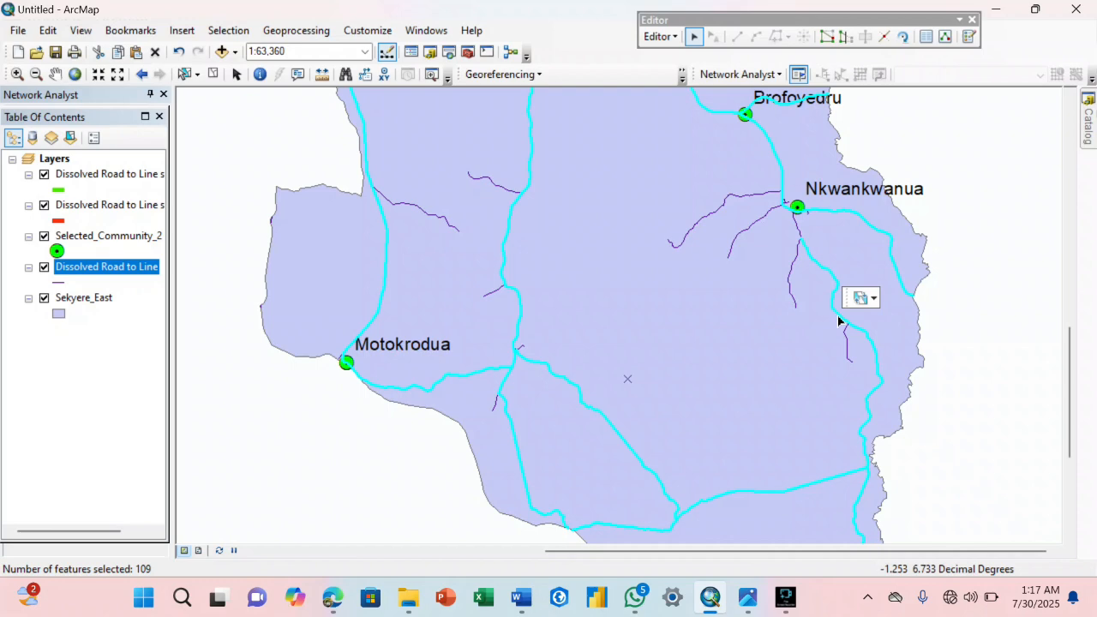
{"action": "left_click", "coordinate": [798, 233]}
{"action": "scroll", "coordinate": [777, 274], "scroll_direction": "up", "scroll_amount": 1}
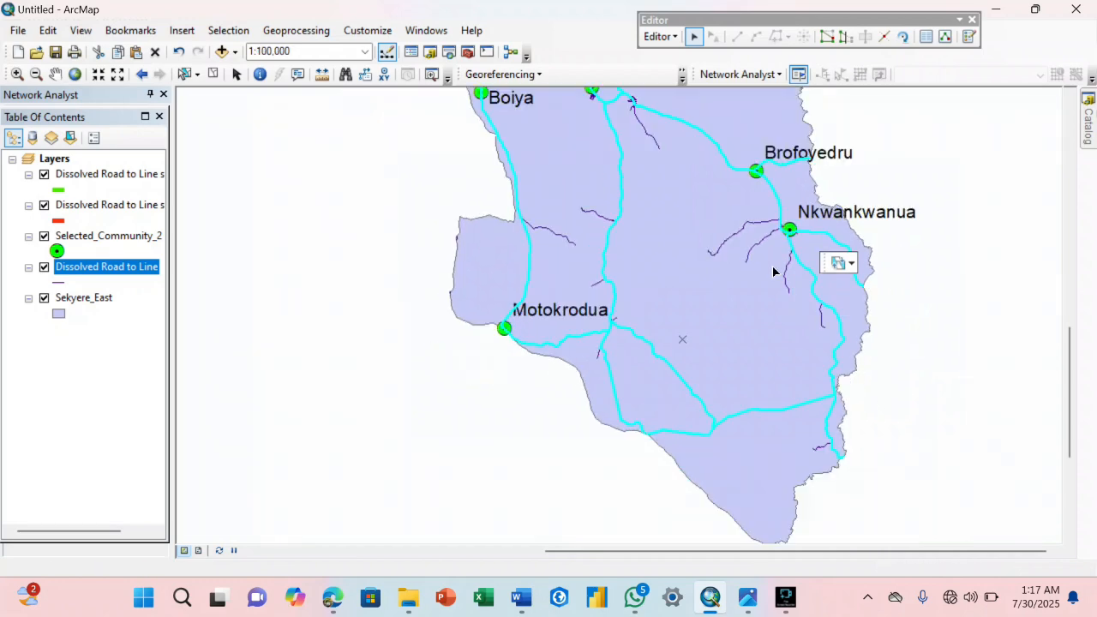
Check the selected roads across the district and open the Dissolved Road to Line attribute table showing only the selected records, docked beside the map.
{"action": "left_click", "coordinate": [57, 75]}
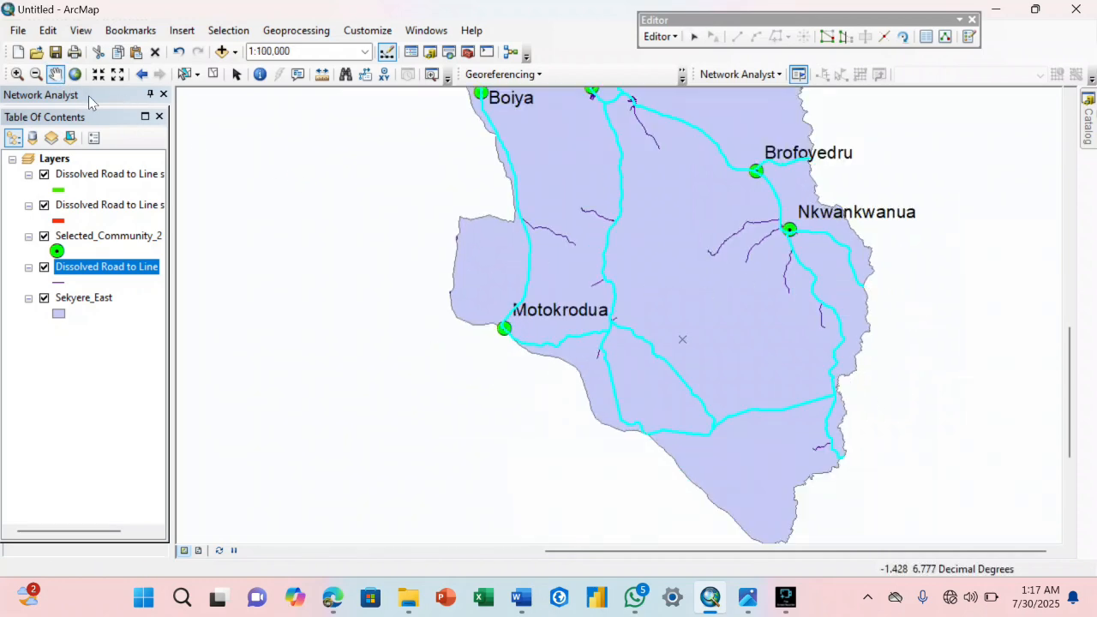
{"action": "left_click_drag", "start_coordinate": [400, 168], "coordinate": [514, 380]}
{"action": "left_click_drag", "start_coordinate": [464, 190], "coordinate": [528, 324]}
{"action": "left_click_drag", "start_coordinate": [505, 269], "coordinate": [566, 349]}
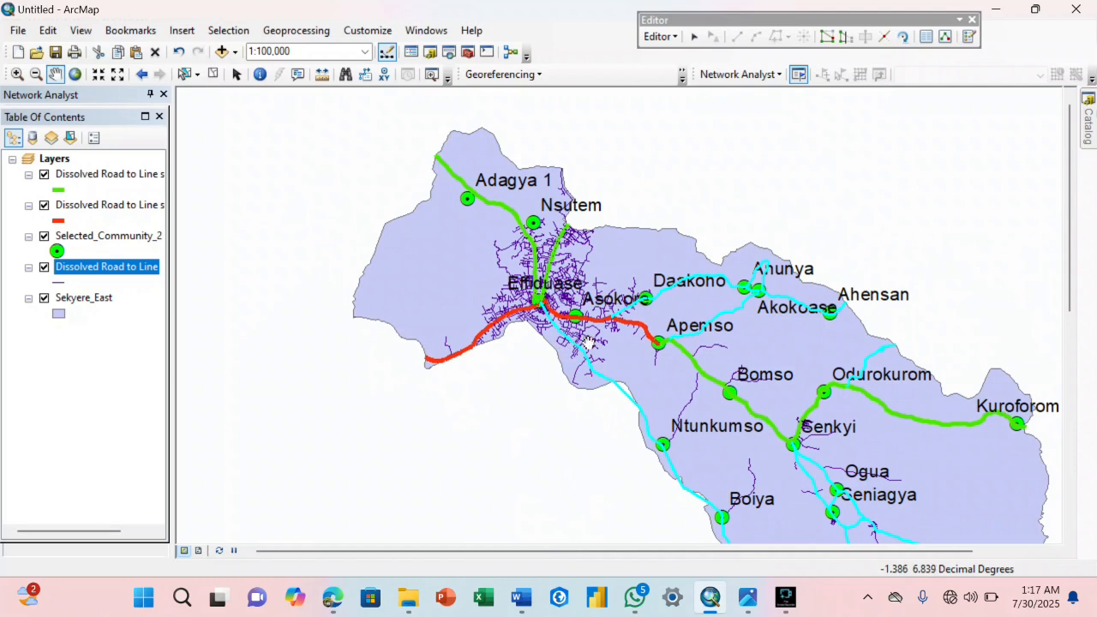
{"action": "left_click_drag", "start_coordinate": [651, 349], "coordinate": [563, 237]}
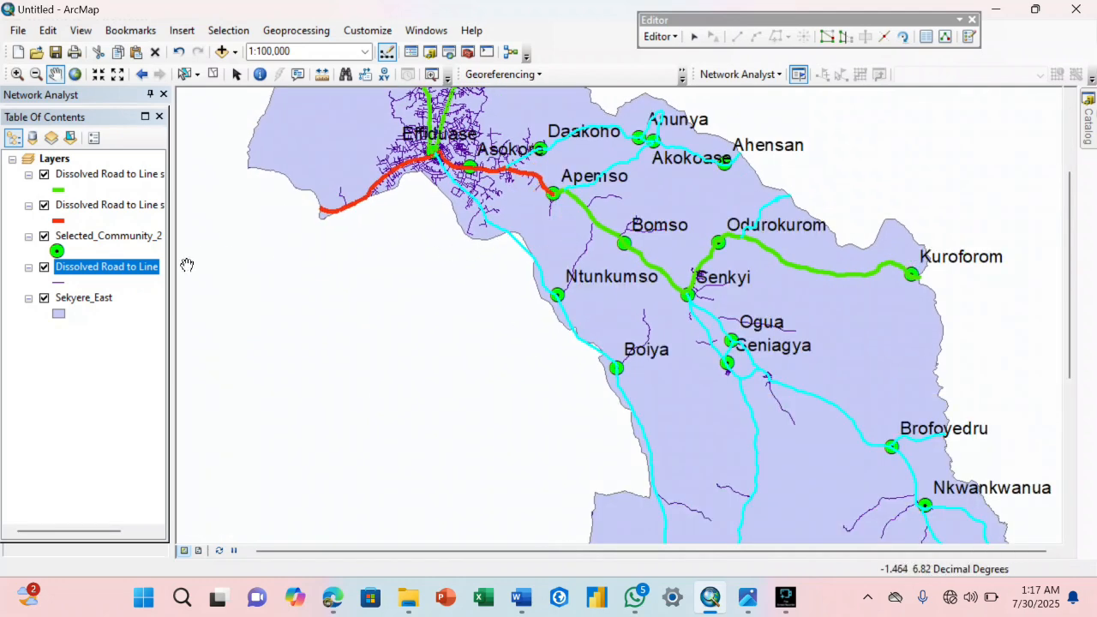
{"action": "right_click", "coordinate": [139, 275]}
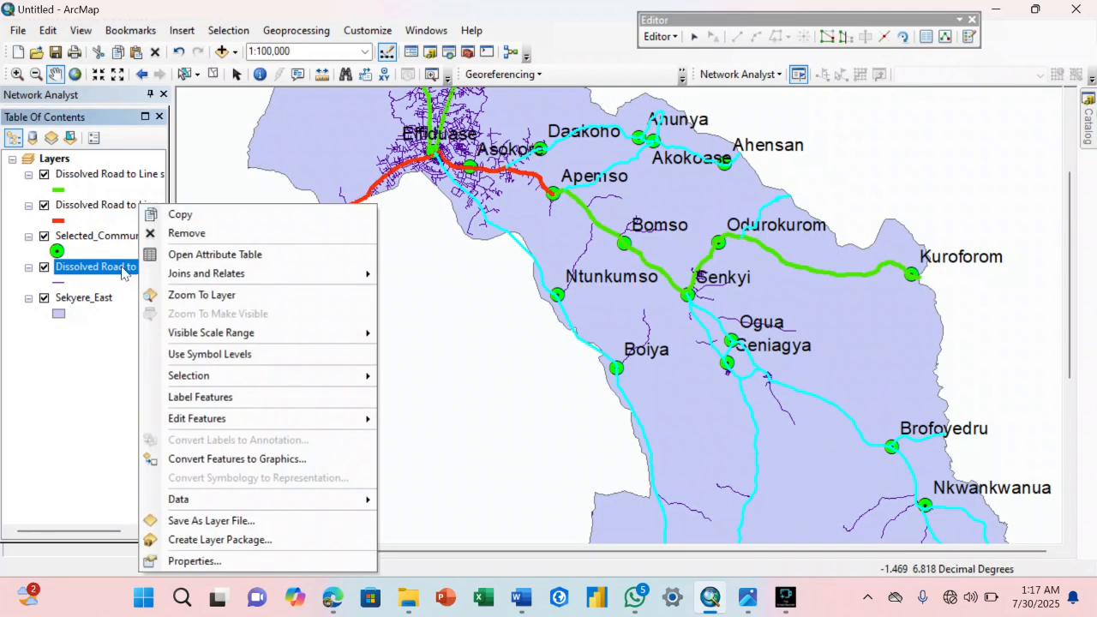
{"action": "left_click", "coordinate": [181, 254]}
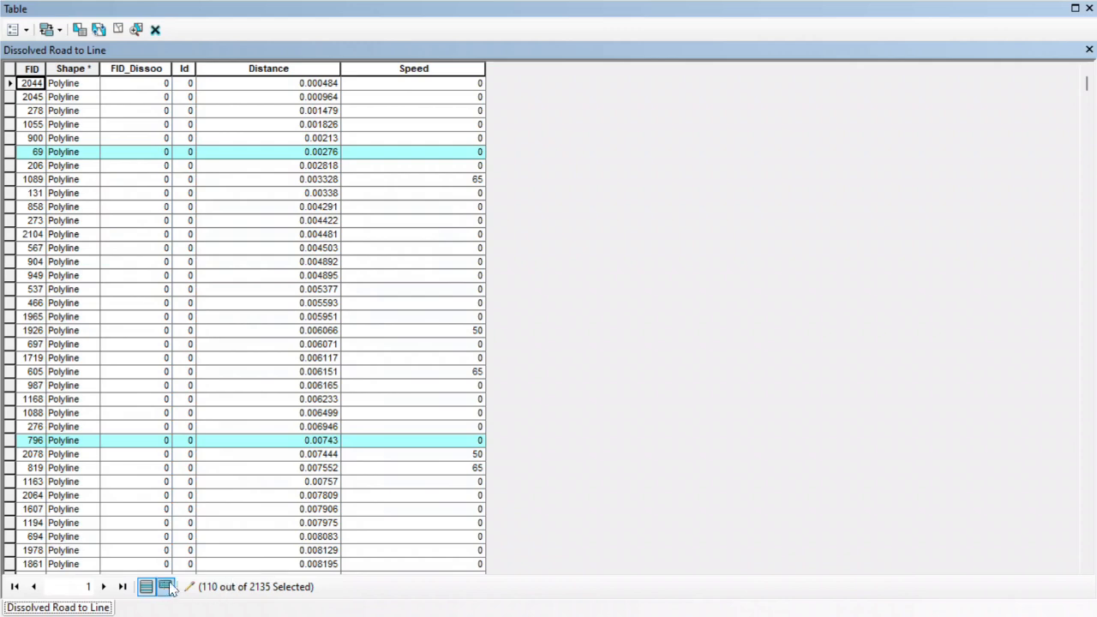
{"action": "left_click", "coordinate": [167, 587]}
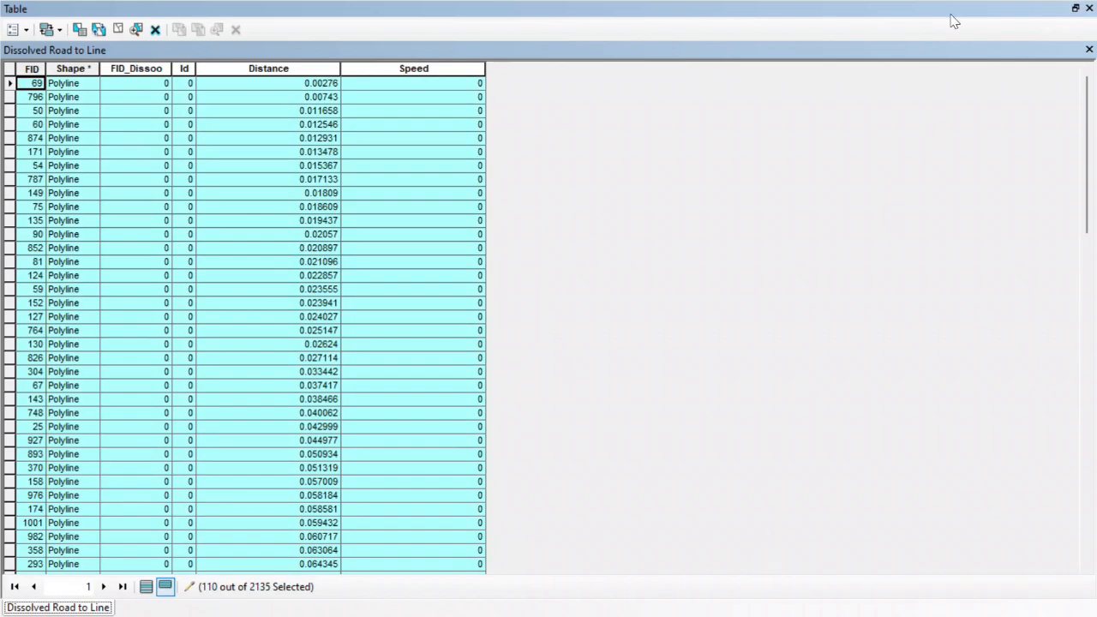
{"action": "left_click", "coordinate": [1075, 7]}
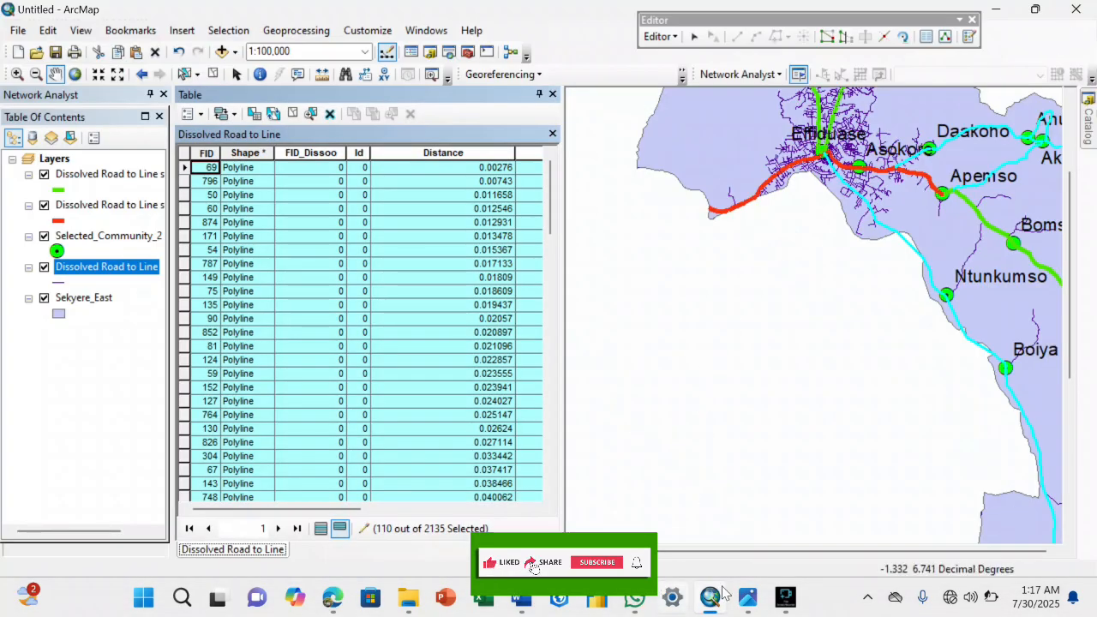
Switch to the Word document and look up the average speed for Third class/Bad roads in the road classes table.
{"action": "mouse_move", "coordinate": [751, 602]}
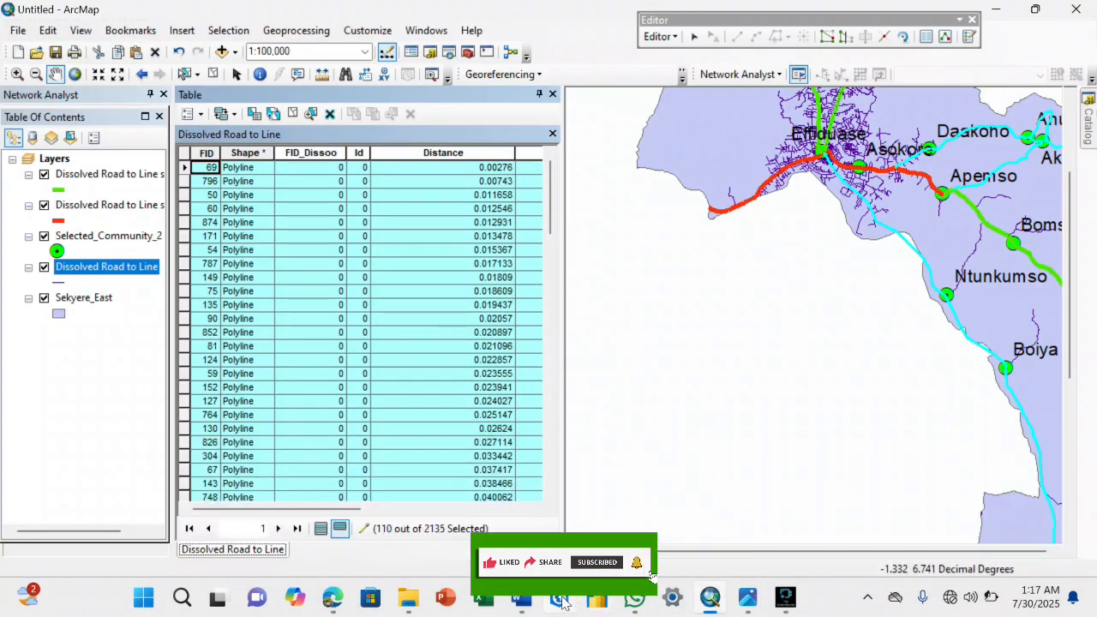
{"action": "left_click", "coordinate": [545, 528]}
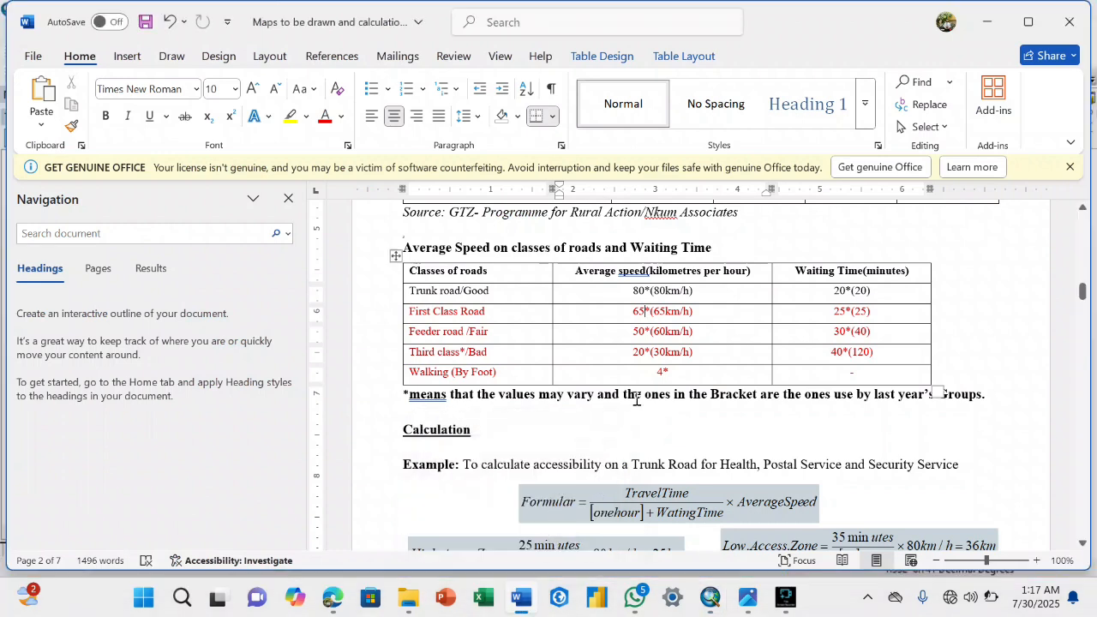
{"action": "left_click_drag", "start_coordinate": [645, 354], "coordinate": [631, 353]}
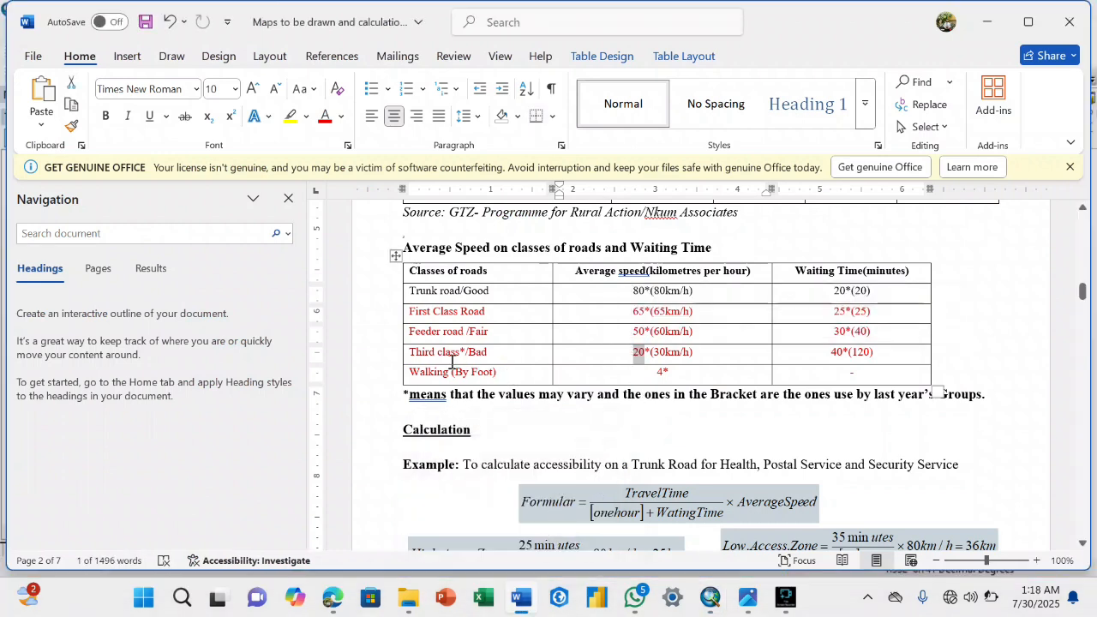
{"action": "mouse_move", "coordinate": [631, 608]}
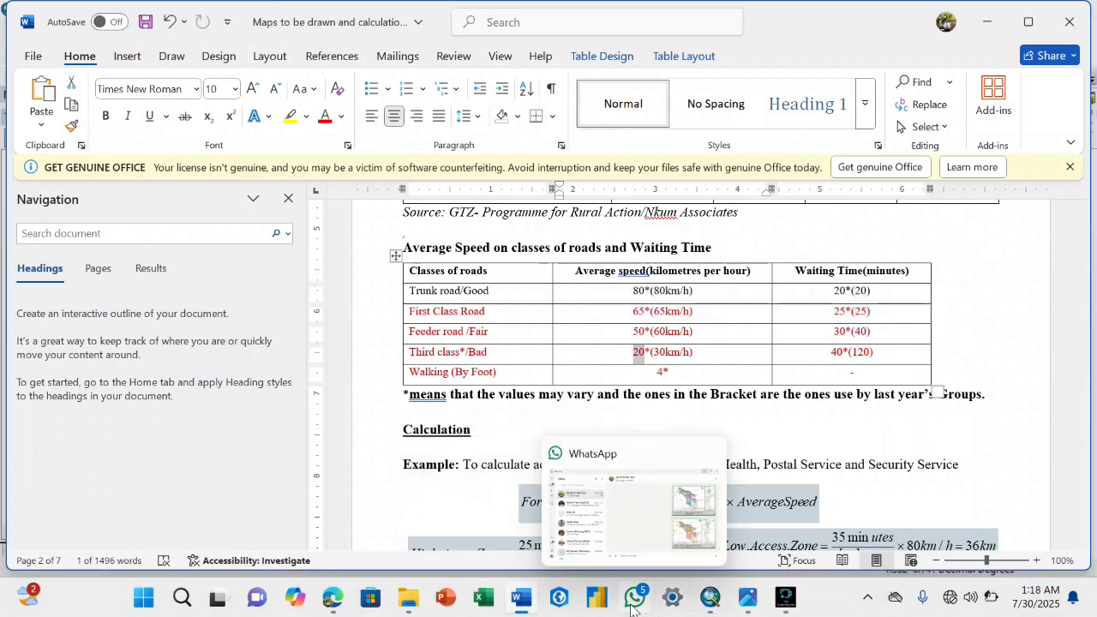
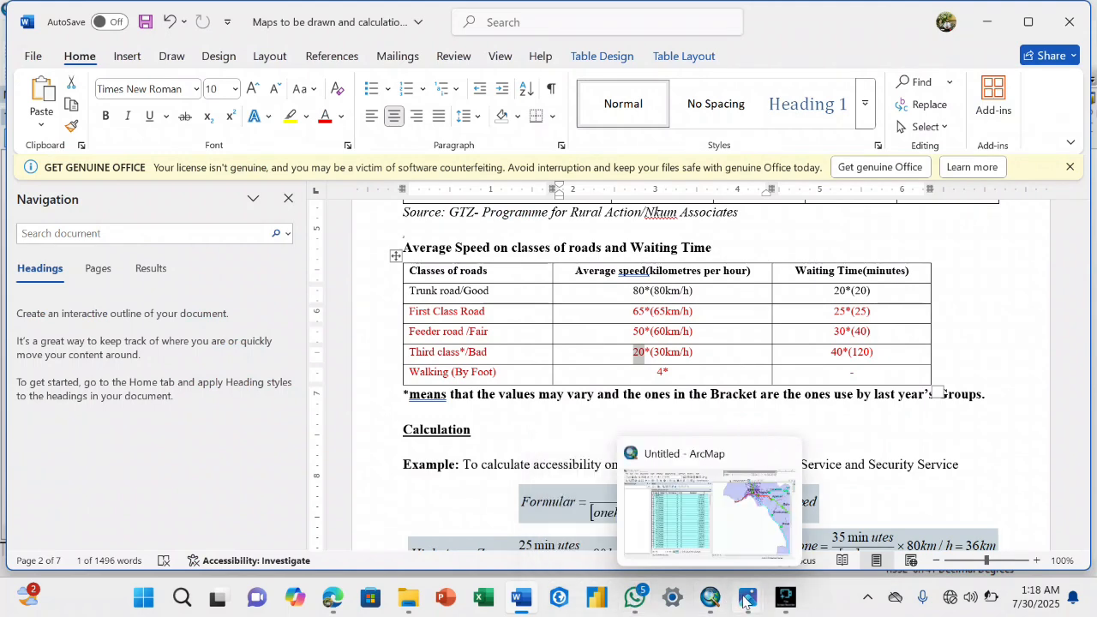
Switch back to ArcMap and enlarge the Dissolved Road to Line attribute table to full screen, showing only the selected records.
{"action": "mouse_move", "coordinate": [744, 602]}
{"action": "mouse_move", "coordinate": [704, 604]}
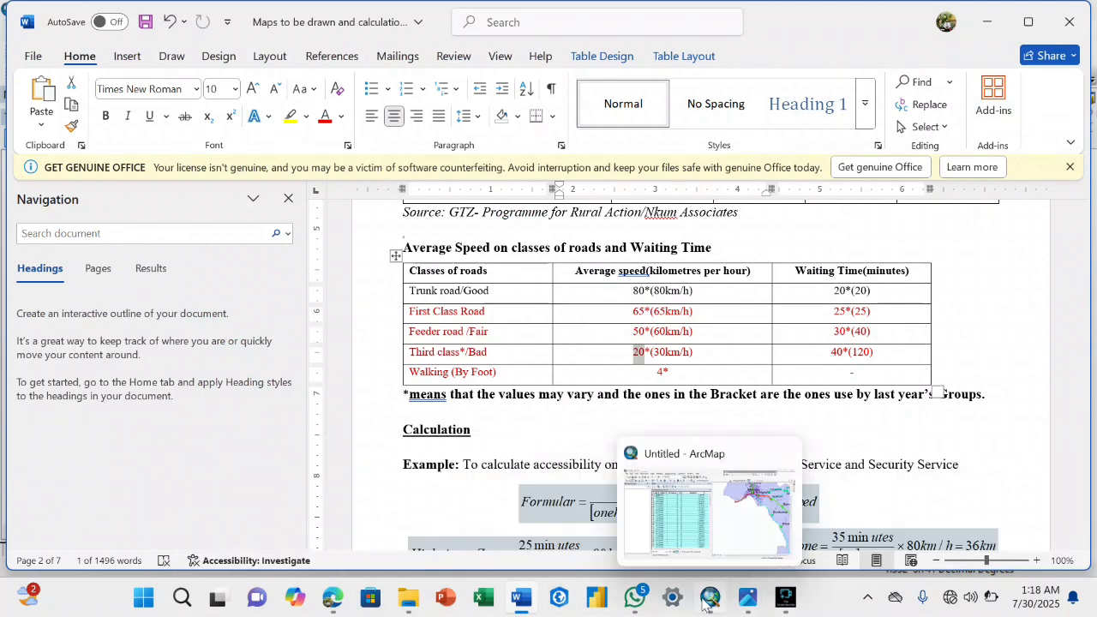
{"action": "left_click", "coordinate": [666, 538]}
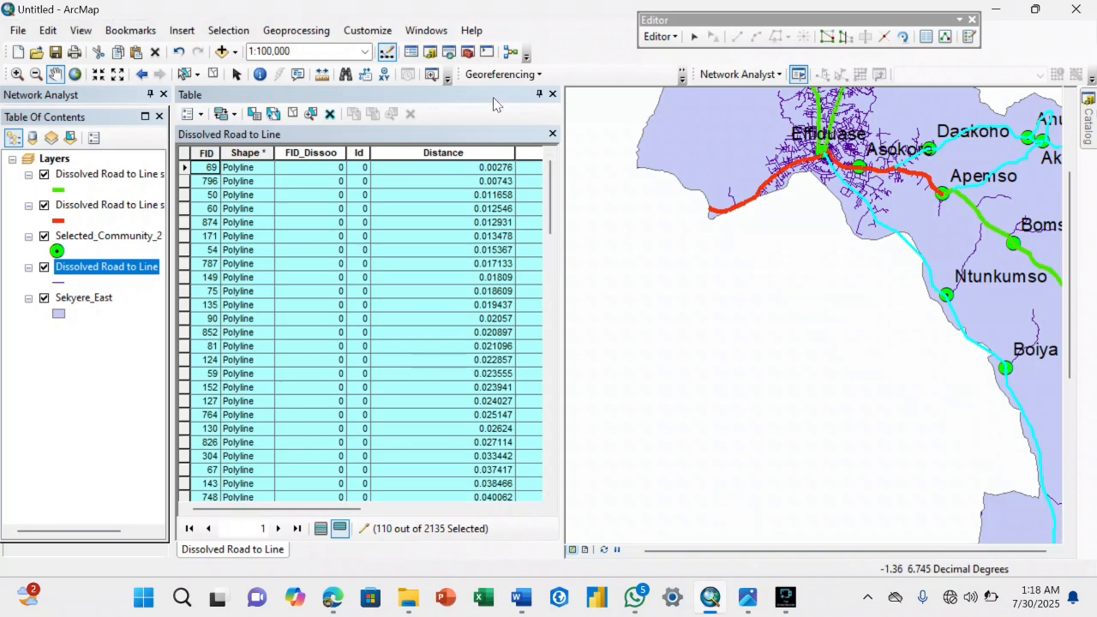
{"action": "double_click", "coordinate": [493, 96]}
{"action": "left_click", "coordinate": [605, 125]}
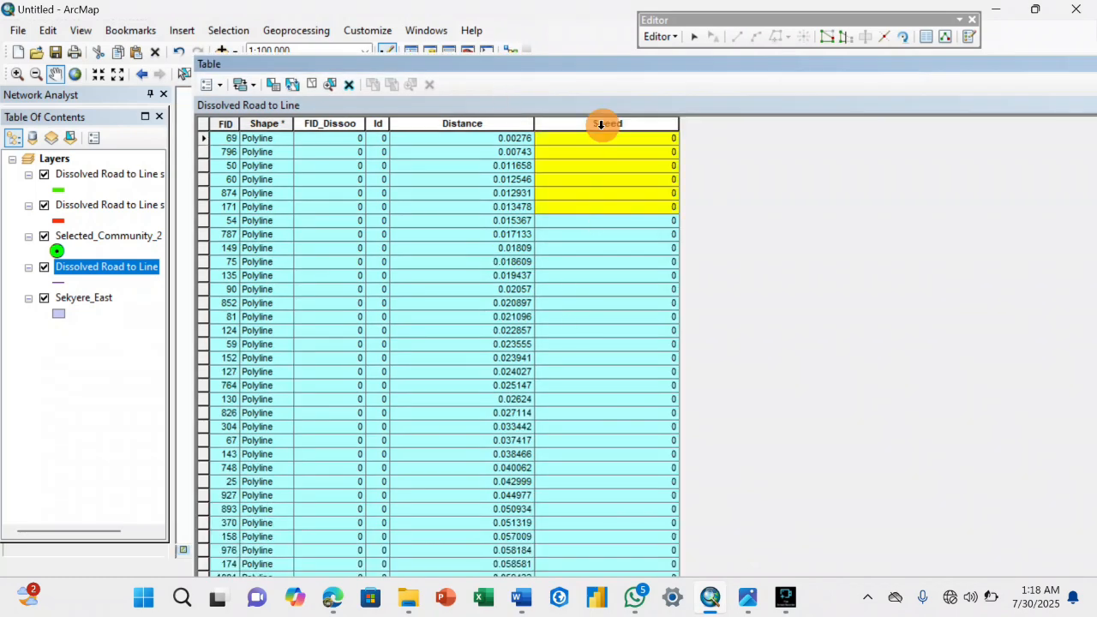
{"action": "right_click", "coordinate": [604, 125]}
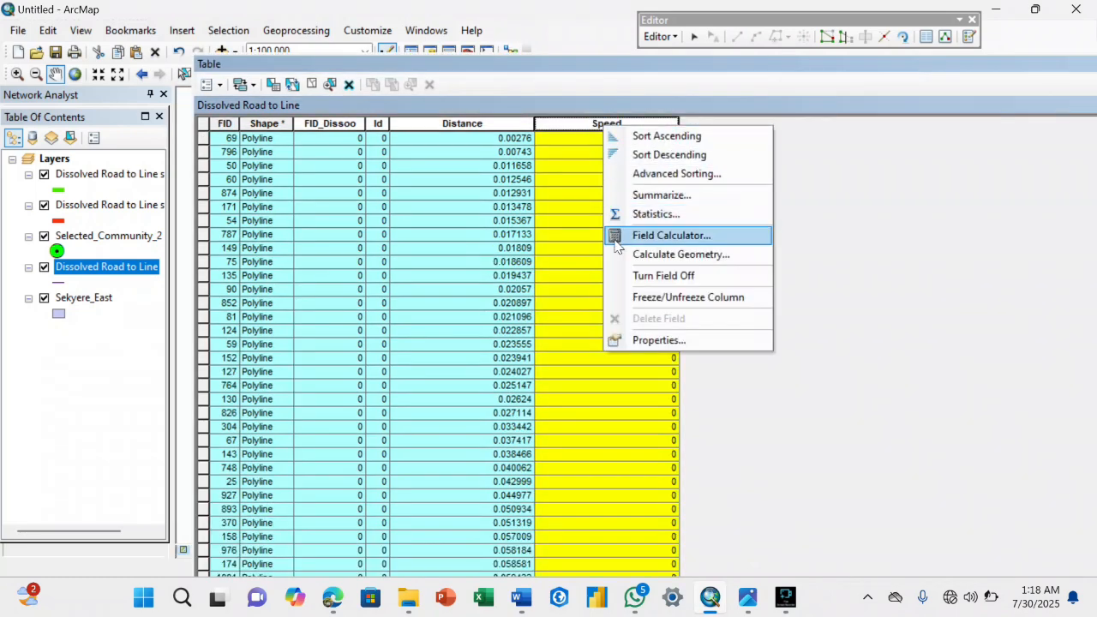
{"action": "left_click_drag", "start_coordinate": [950, 67], "coordinate": [906, 46]}
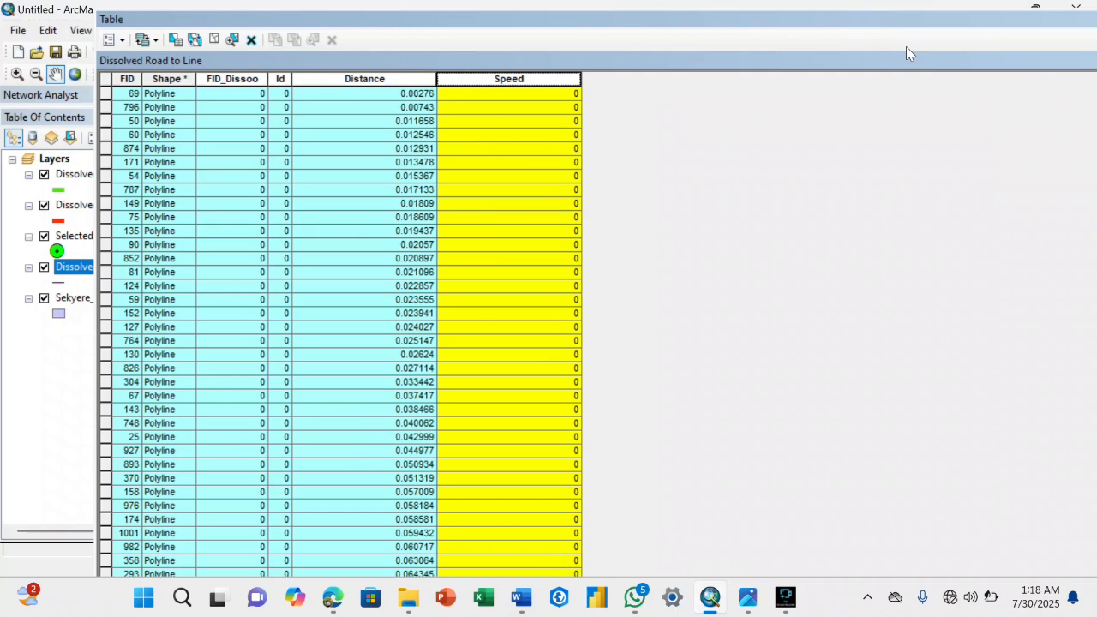
{"action": "double_click", "coordinate": [1016, 21]}
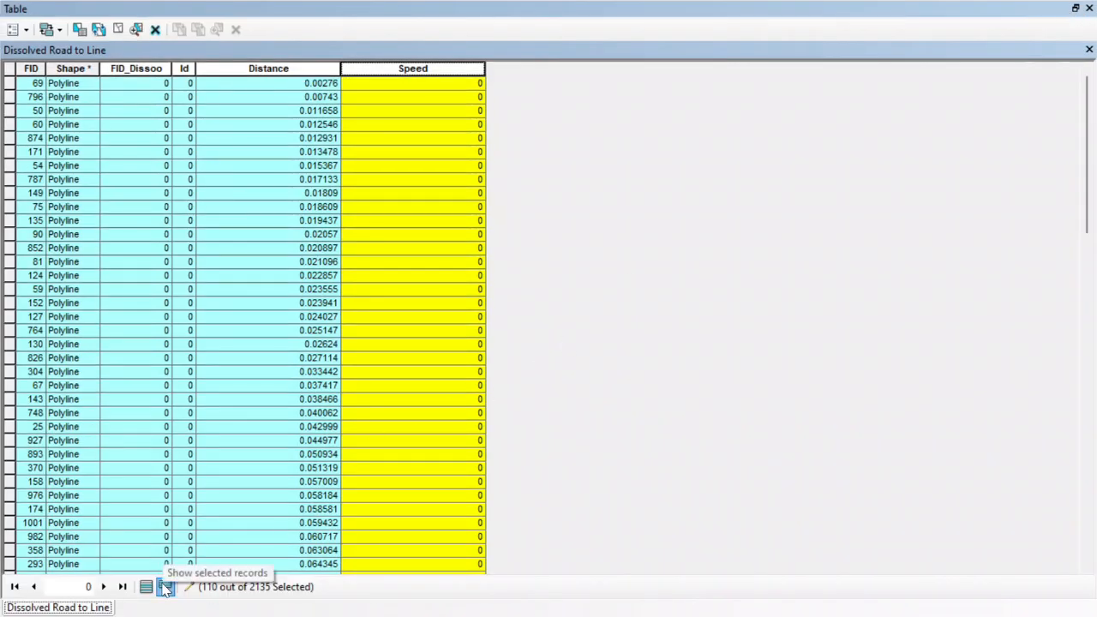
{"action": "left_click", "coordinate": [166, 588]}
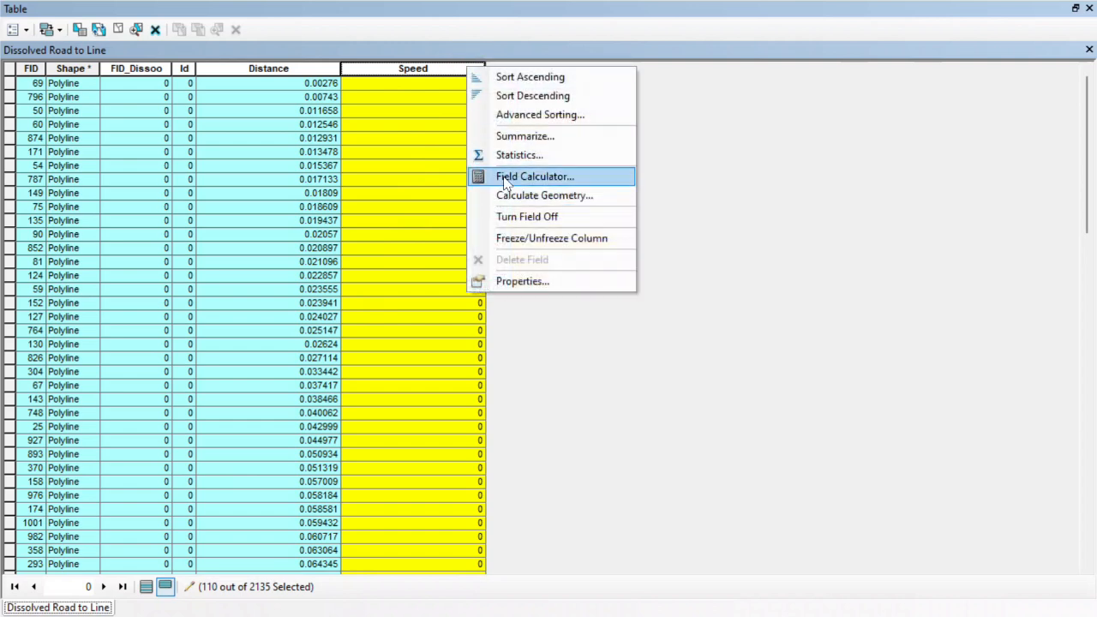
Calculate the Speed field as 20 for the selected road records and close the attribute table.
{"action": "left_click", "coordinate": [493, 177]}
{"action": "left_click", "coordinate": [399, 324]}
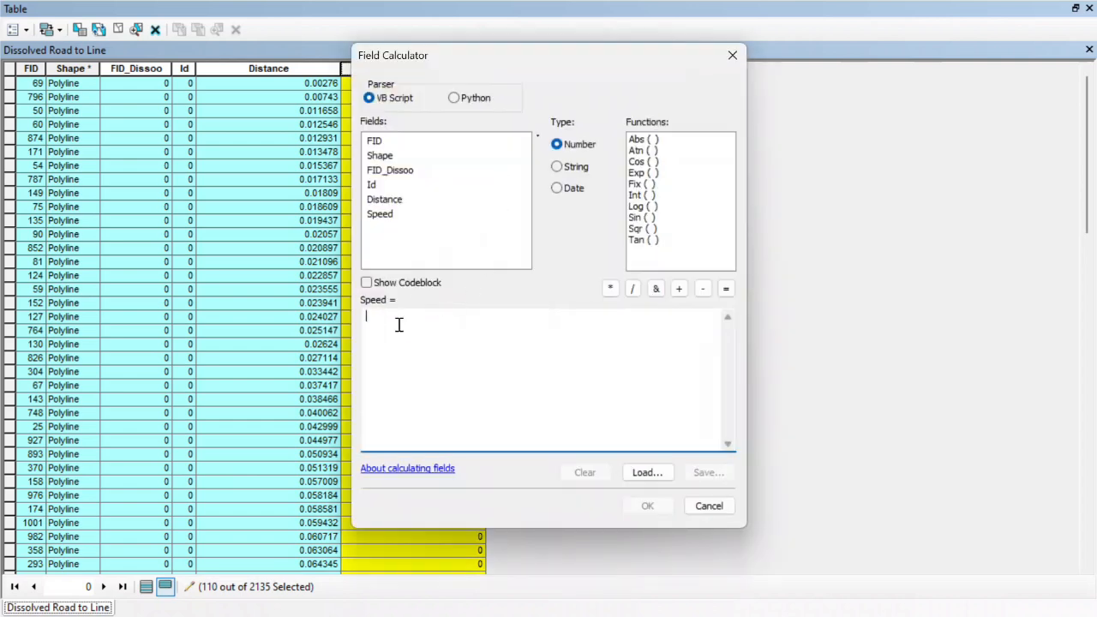
{"action": "type", "text": "20"}
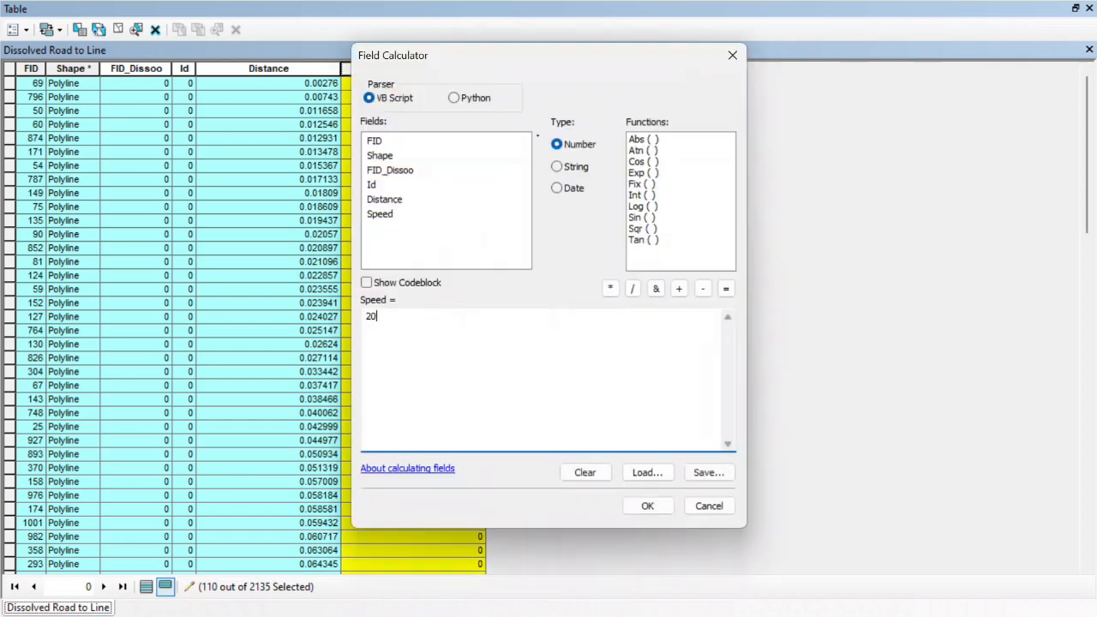
{"action": "left_click", "coordinate": [648, 507]}
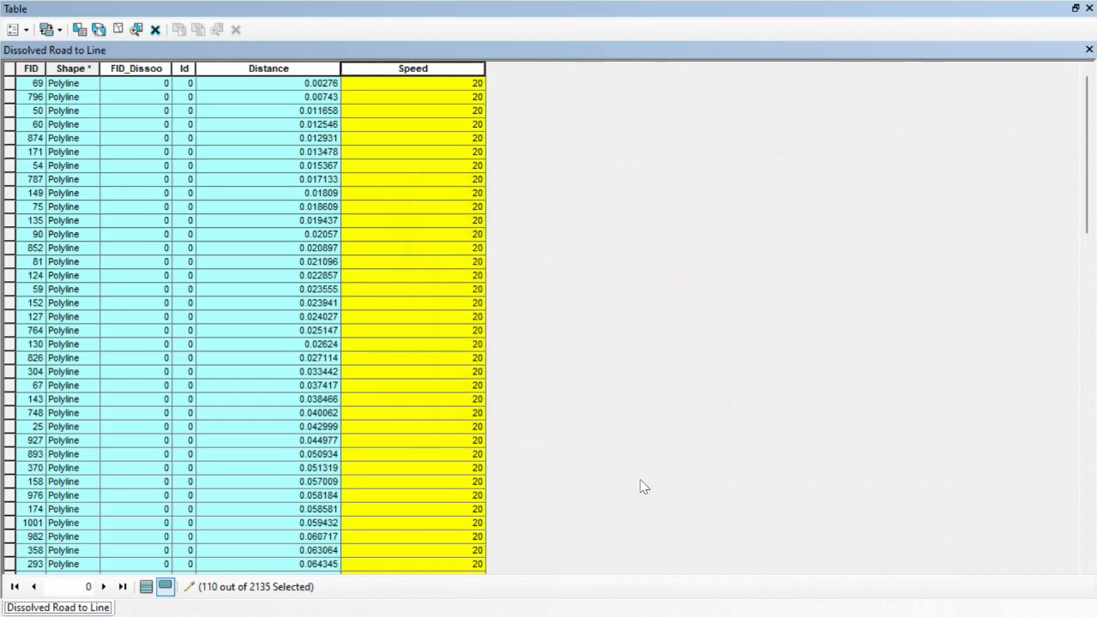
{"action": "left_click", "coordinate": [460, 318]}
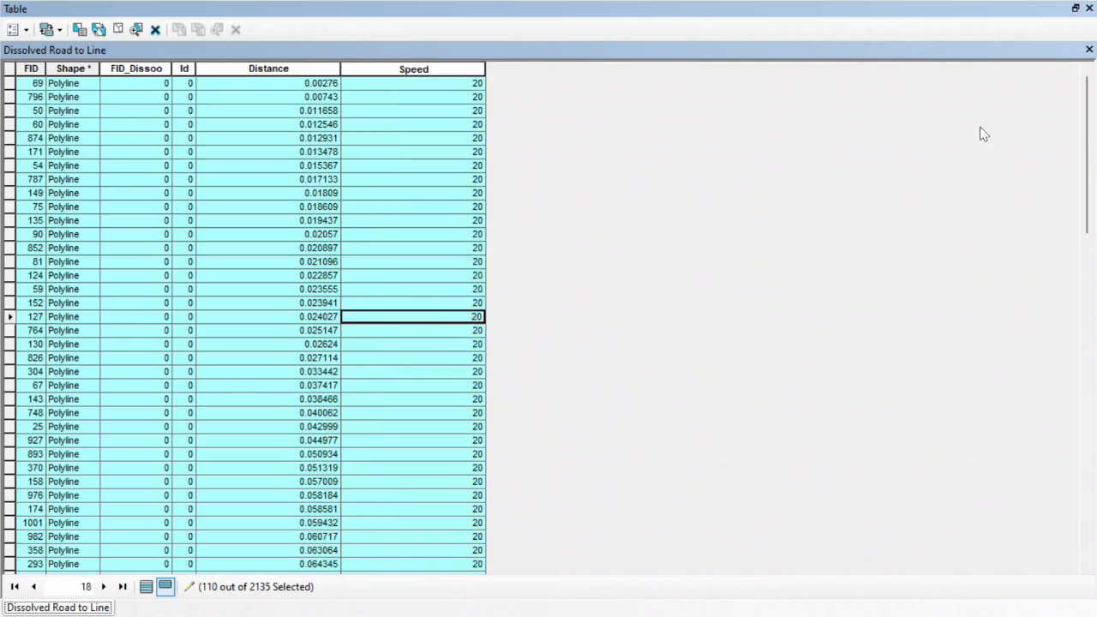
{"action": "left_click", "coordinate": [1089, 51]}
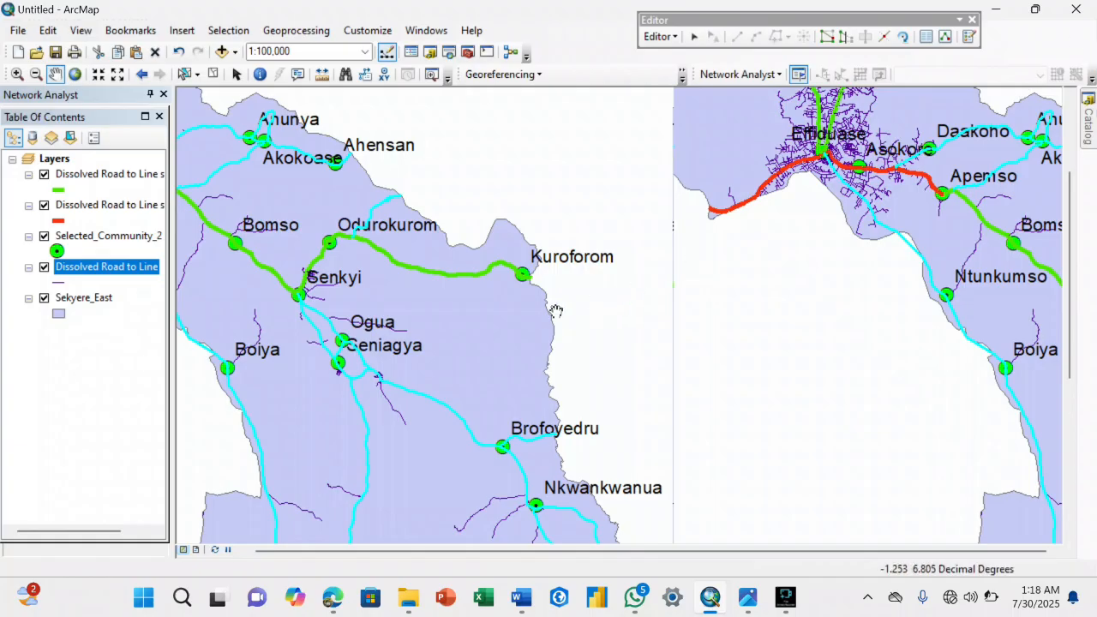
Create a new layer from the selected bad-condition roads of the Dissolved Road to Line layer.
{"action": "left_click_drag", "start_coordinate": [661, 265], "coordinate": [711, 264]}
{"action": "scroll", "coordinate": [428, 300], "scroll_direction": "down", "scroll_amount": 2}
{"action": "scroll", "coordinate": [429, 300], "scroll_direction": "up", "scroll_amount": 5}
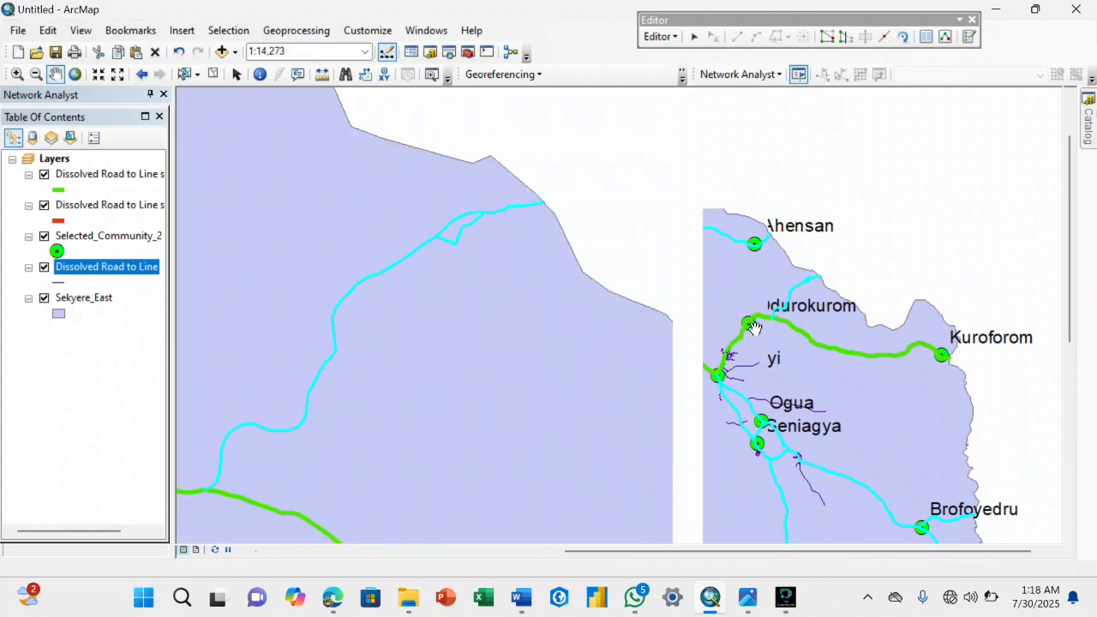
{"action": "left_click_drag", "start_coordinate": [857, 360], "coordinate": [769, 355]}
{"action": "scroll", "coordinate": [769, 355], "scroll_direction": "down", "scroll_amount": 2}
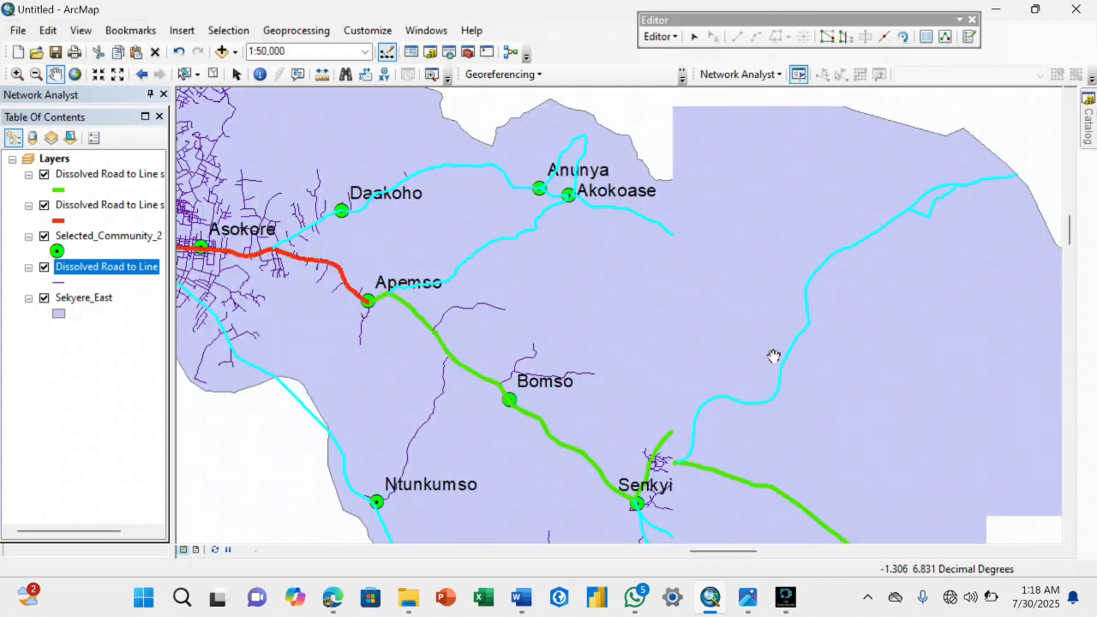
{"action": "left_click_drag", "start_coordinate": [504, 303], "coordinate": [624, 311]}
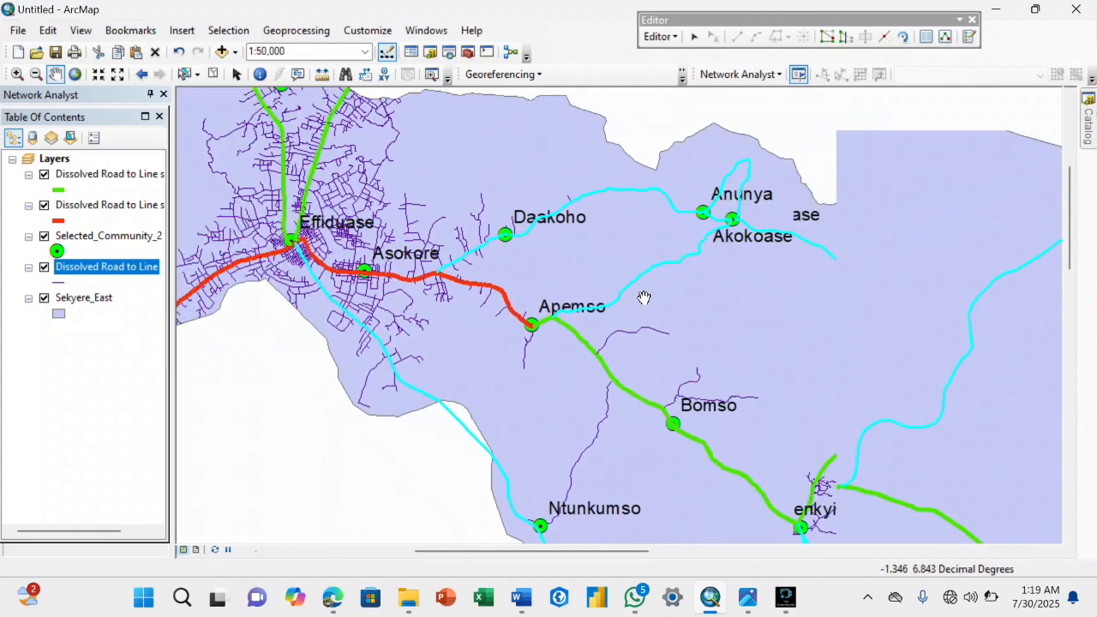
{"action": "right_click", "coordinate": [121, 273]}
{"action": "left_click", "coordinate": [152, 257]}
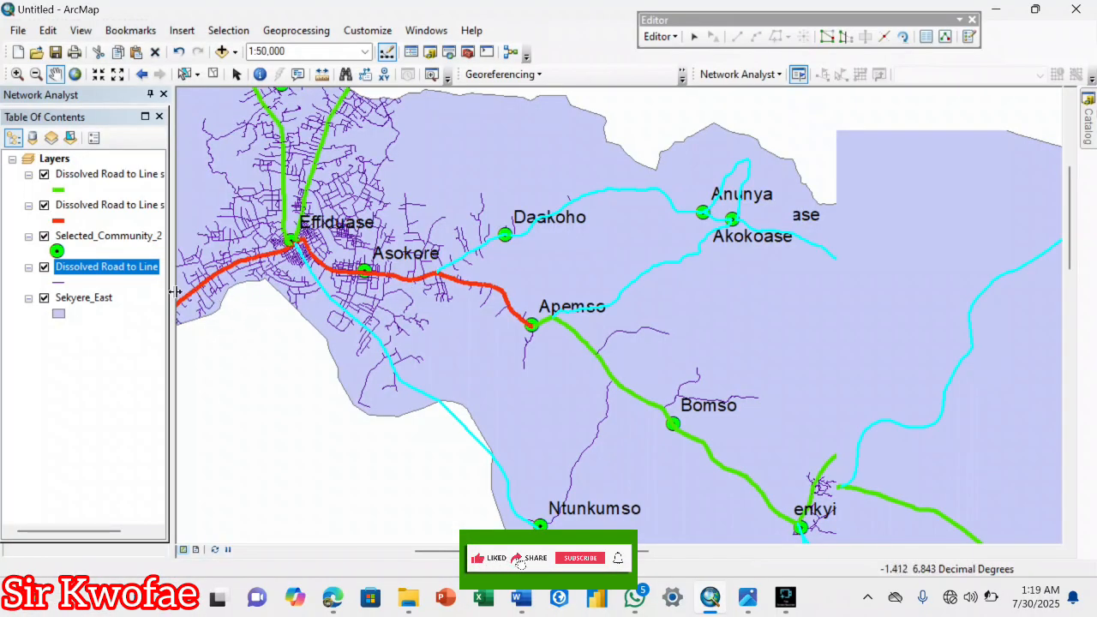
{"action": "right_click", "coordinate": [139, 268]}
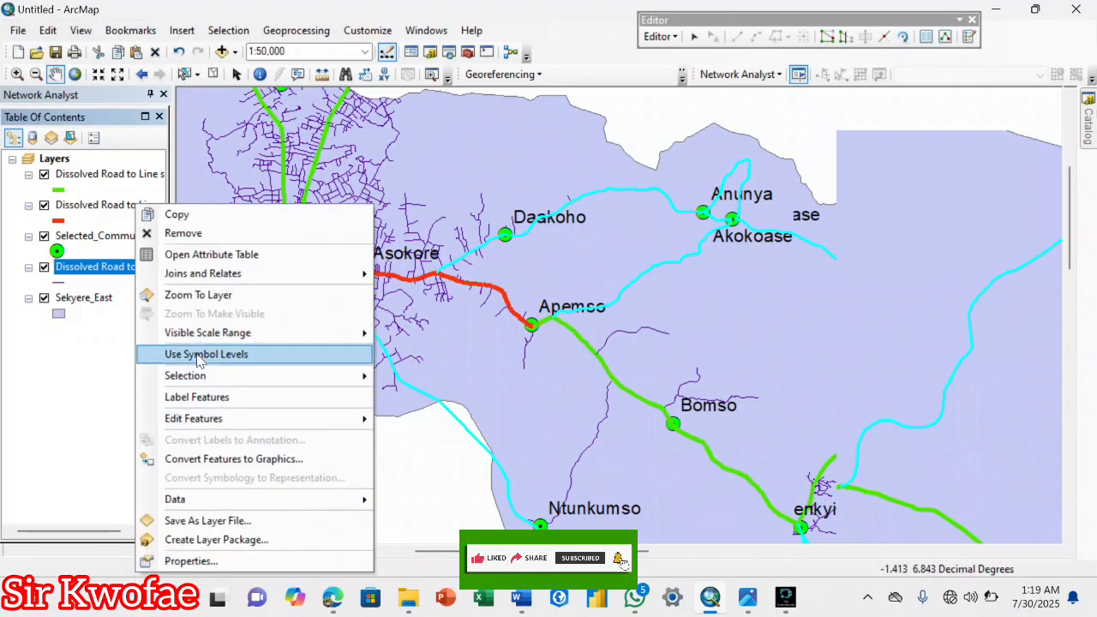
{"action": "mouse_move", "coordinate": [185, 376]}
{"action": "left_click", "coordinate": [428, 540]}
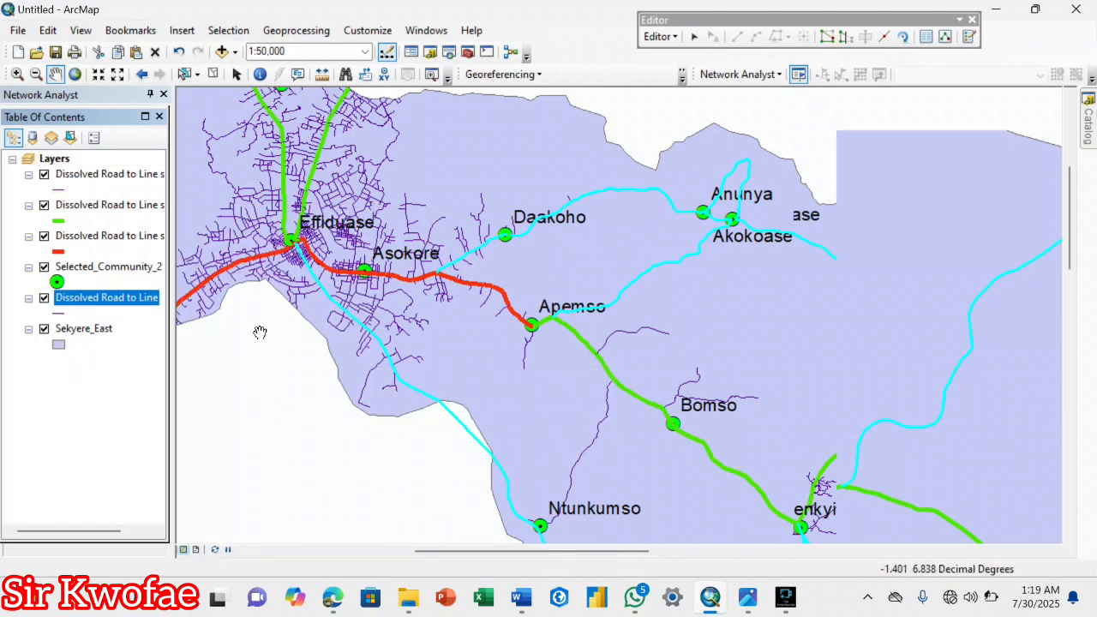
Style the new road selection layer with the Expressway line symbol.
{"action": "left_click", "coordinate": [61, 190]}
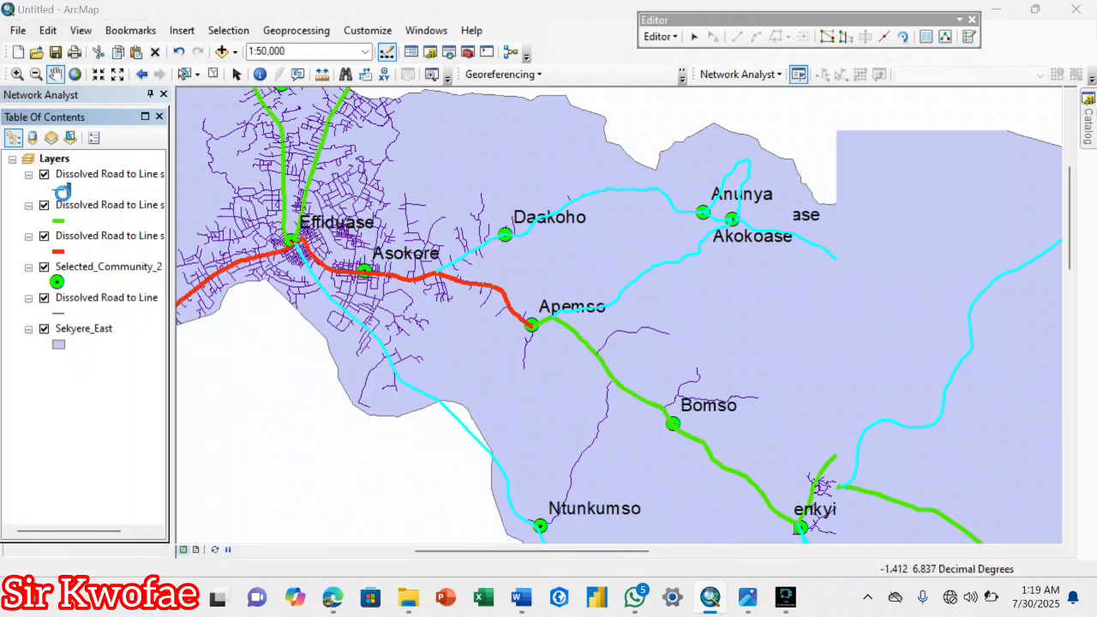
{"action": "left_click", "coordinate": [419, 230]}
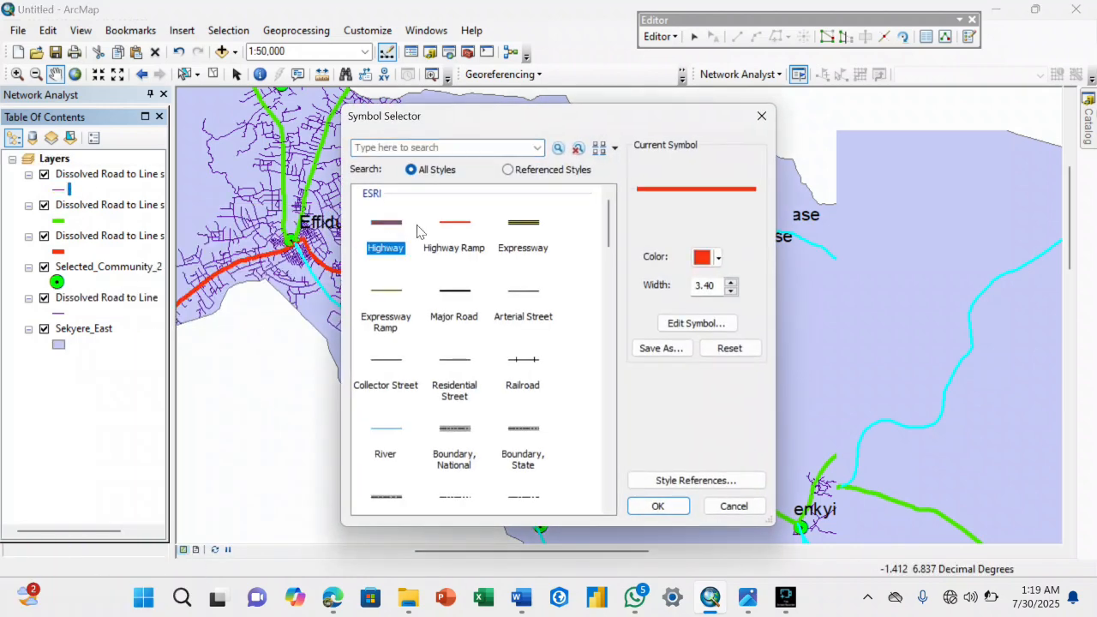
{"action": "left_click", "coordinate": [535, 232]}
{"action": "left_click", "coordinate": [642, 514]}
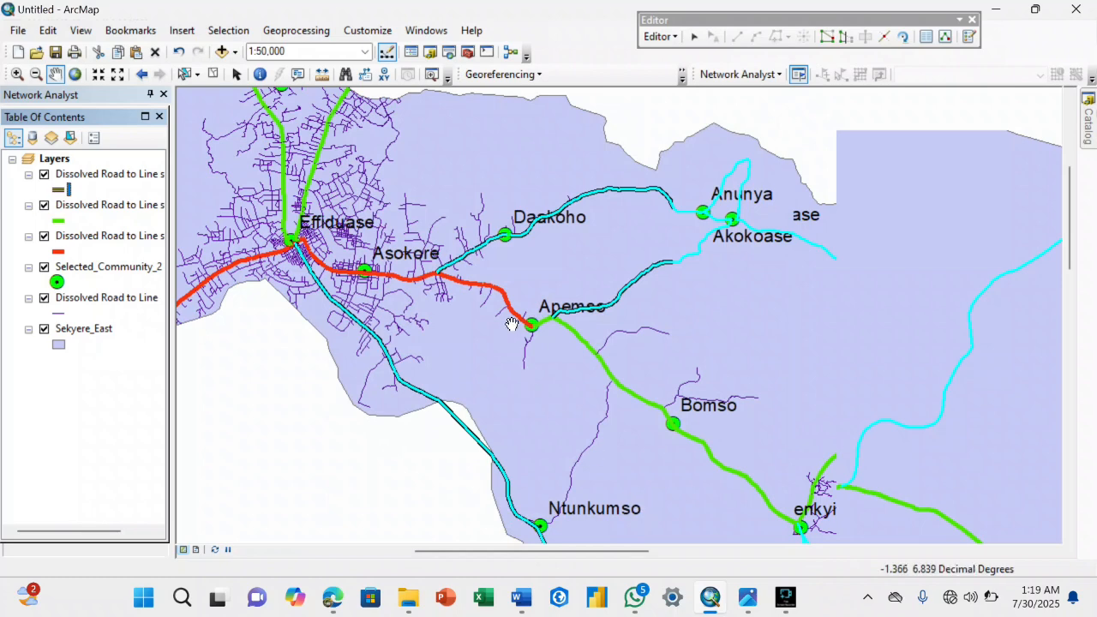
Show all records in the Dissolved Road to Line attribute table, clear the selection, and close the table.
{"action": "left_click_drag", "start_coordinate": [520, 316], "coordinate": [611, 379]}
{"action": "scroll", "coordinate": [424, 300], "scroll_direction": "up", "scroll_amount": 3}
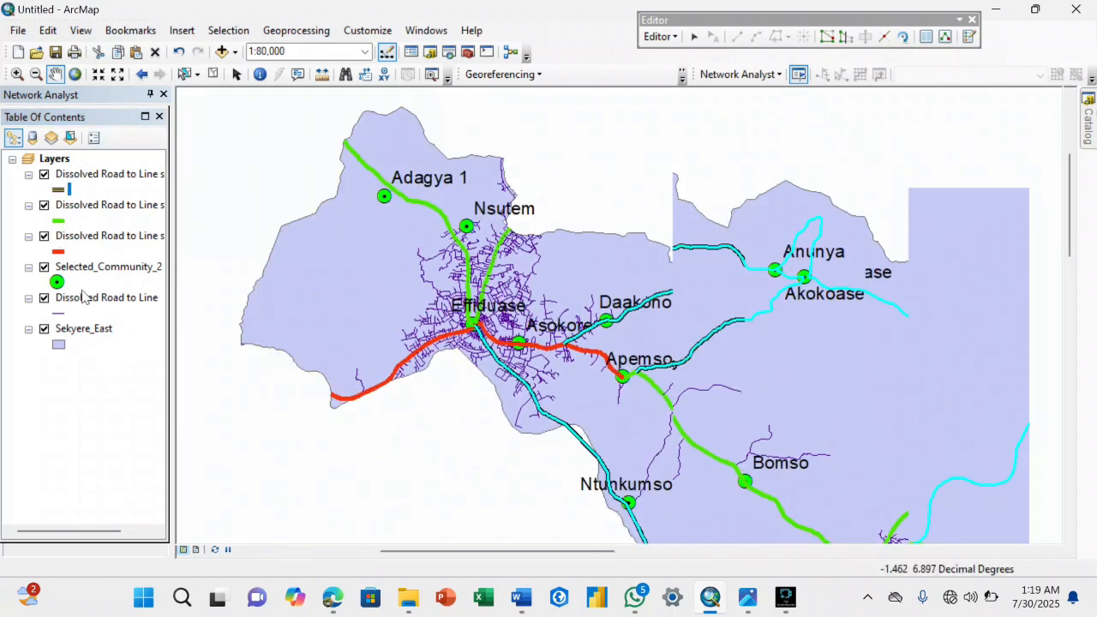
{"action": "right_click", "coordinate": [84, 297]}
{"action": "key", "text": "Escape"}
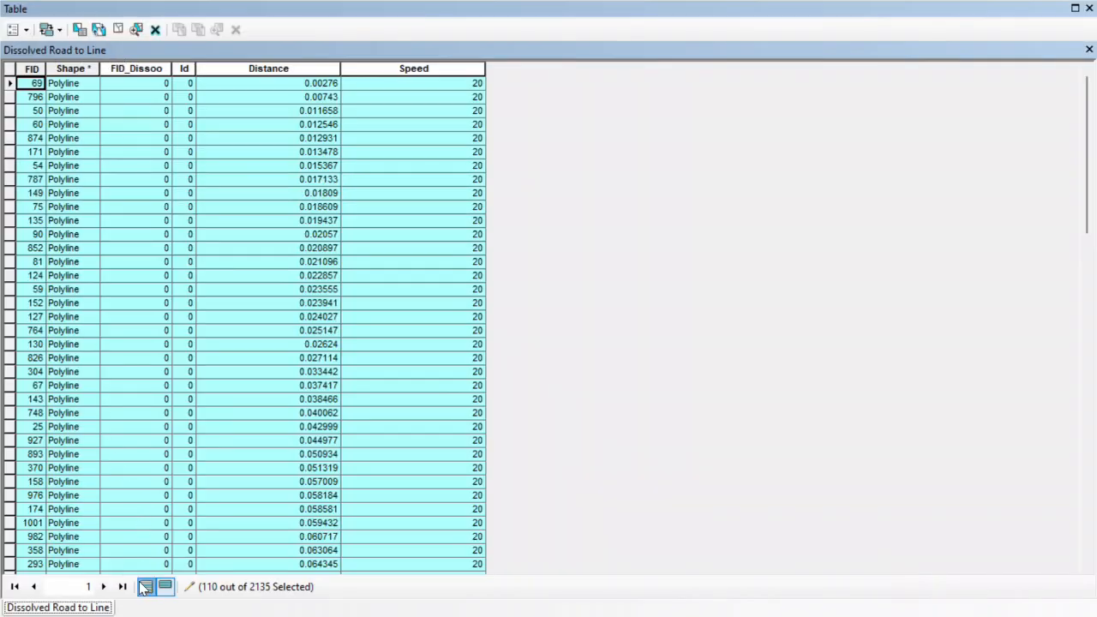
{"action": "left_click", "coordinate": [145, 588]}
{"action": "left_click", "coordinate": [3, 74]}
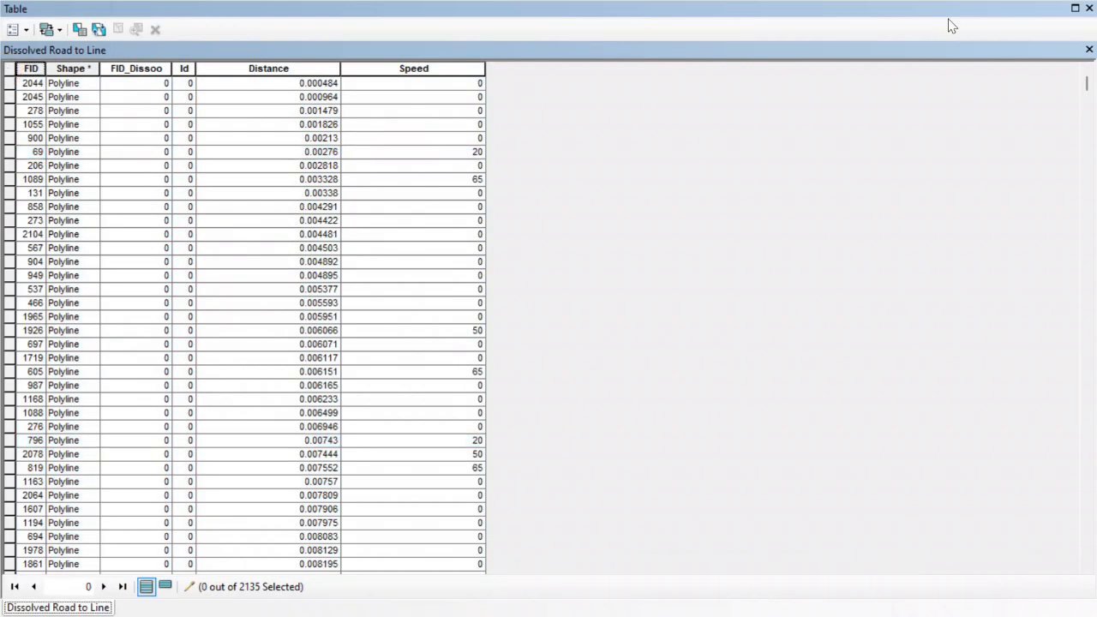
{"action": "left_click", "coordinate": [1088, 51]}
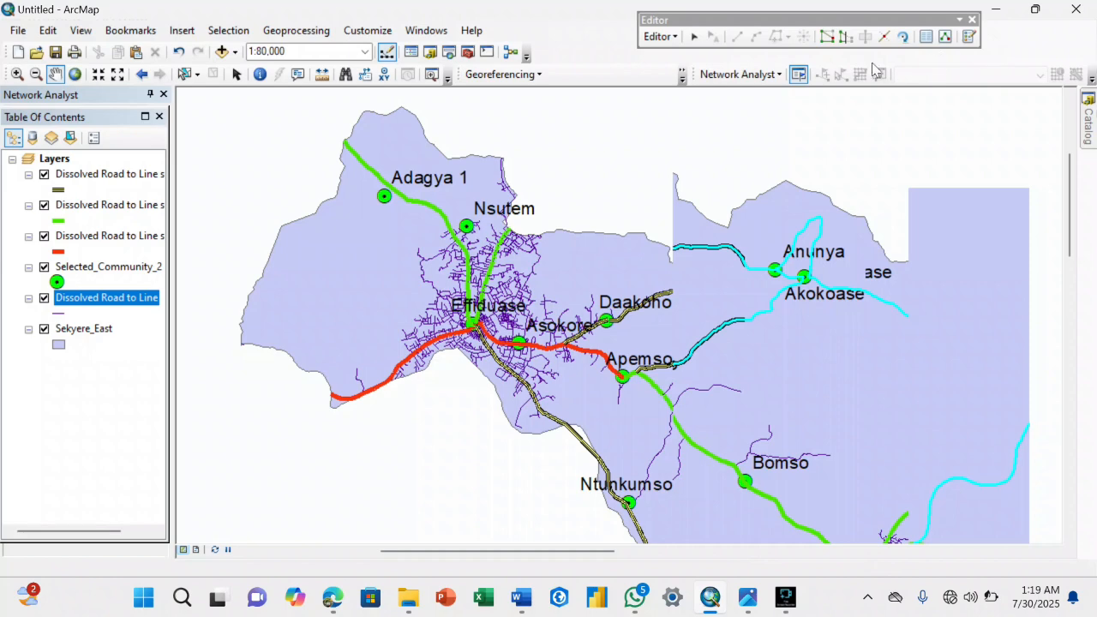
Save the edits to the road layer and stop the editing session.
{"action": "left_click", "coordinate": [660, 36]}
{"action": "left_click", "coordinate": [659, 93]}
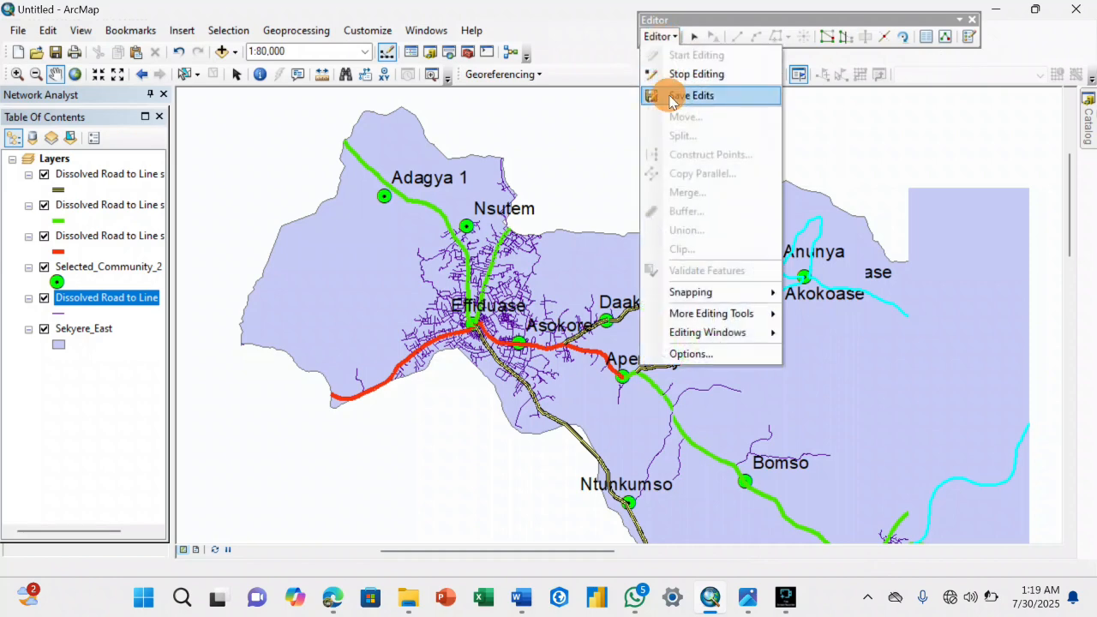
{"action": "left_click", "coordinate": [660, 36]}
{"action": "left_click", "coordinate": [681, 71]}
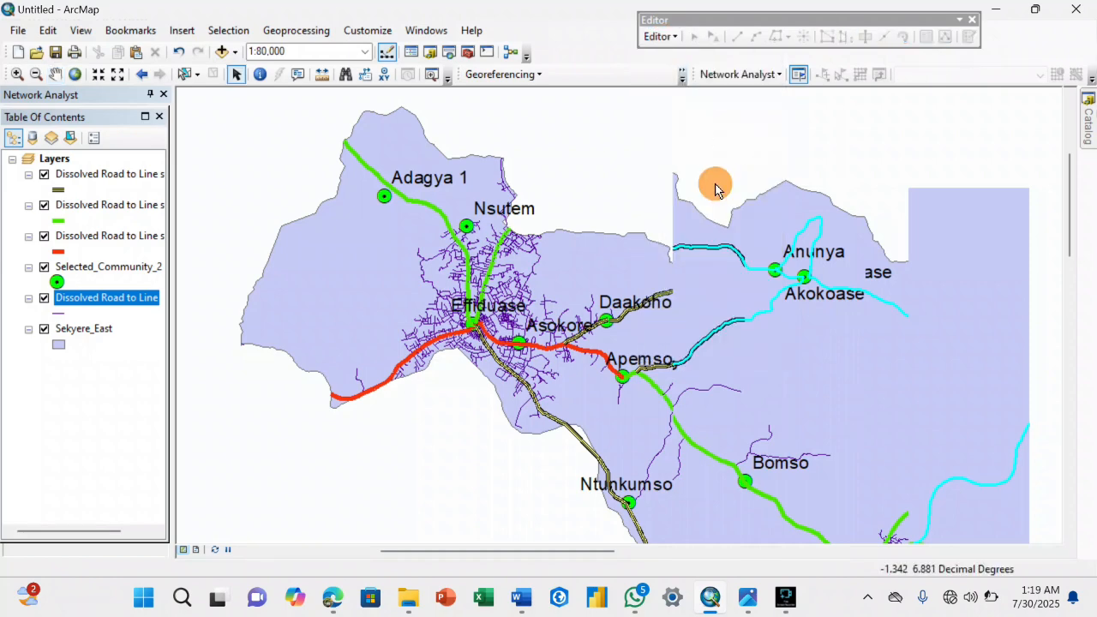
Redraw the map by switching to layout view and back, and check the styled road classes across the whole district.
{"action": "left_click", "coordinate": [196, 550]}
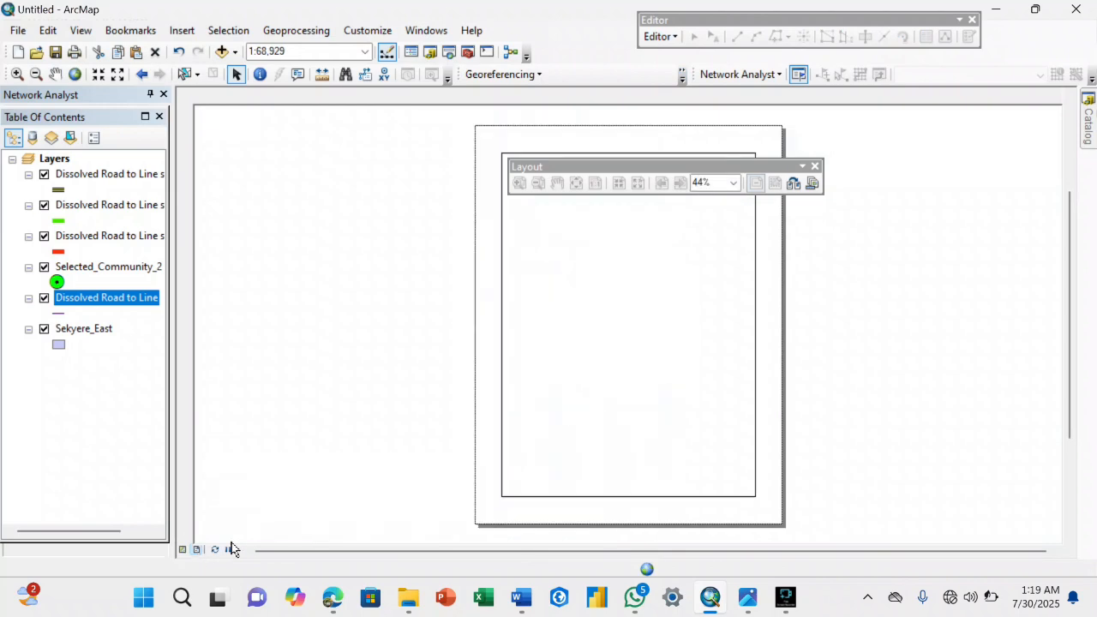
{"action": "left_click", "coordinate": [182, 550]}
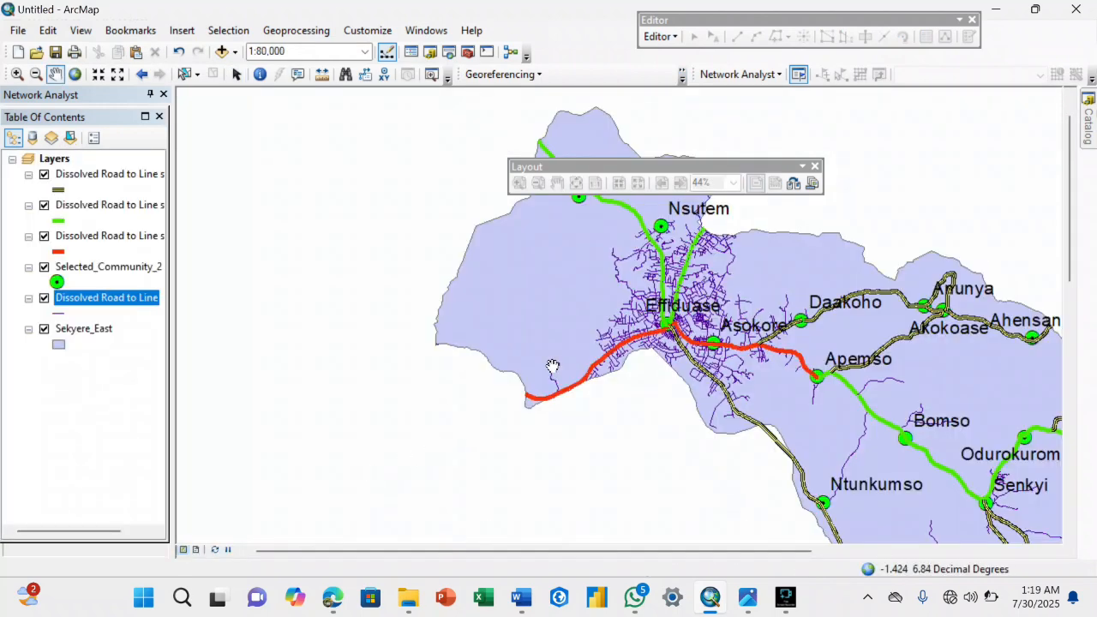
{"action": "left_click_drag", "start_coordinate": [762, 416], "coordinate": [505, 205]}
{"action": "scroll", "coordinate": [590, 302], "scroll_direction": "up", "scroll_amount": 2}
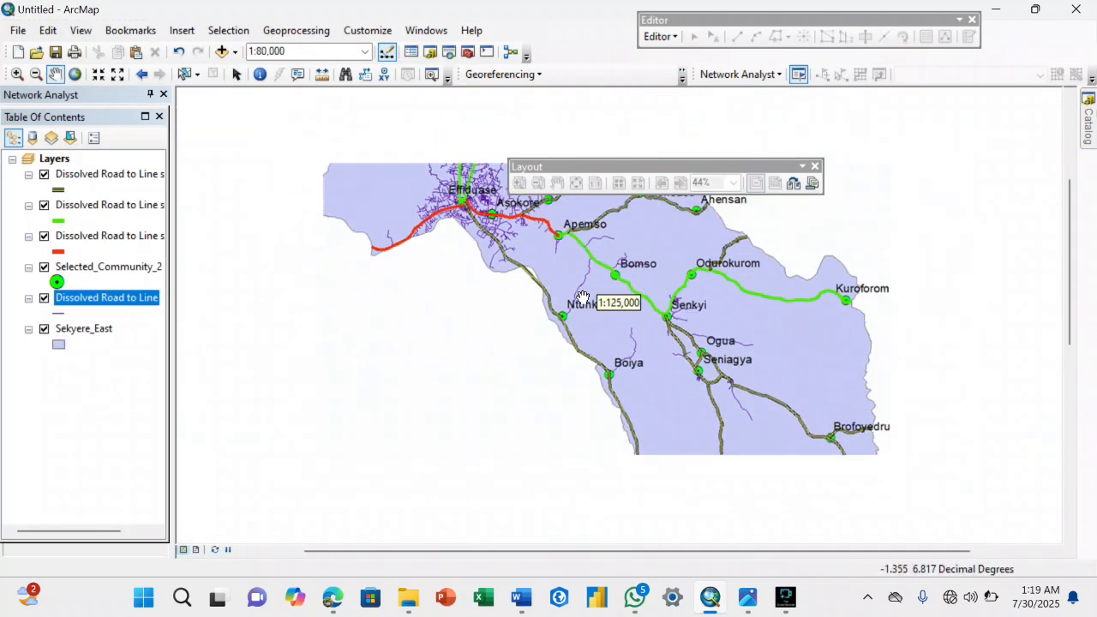
{"action": "left_click_drag", "start_coordinate": [586, 304], "coordinate": [594, 379]}
{"action": "mouse_move", "coordinate": [524, 289]}
{"action": "left_mouse_down"}
{"action": "mouse_move", "coordinate": [523, 341]}
{"action": "mouse_move", "coordinate": [507, 289]}
{"action": "left_mouse_up"}
{"action": "left_click_drag", "start_coordinate": [496, 337], "coordinate": [779, 379]}
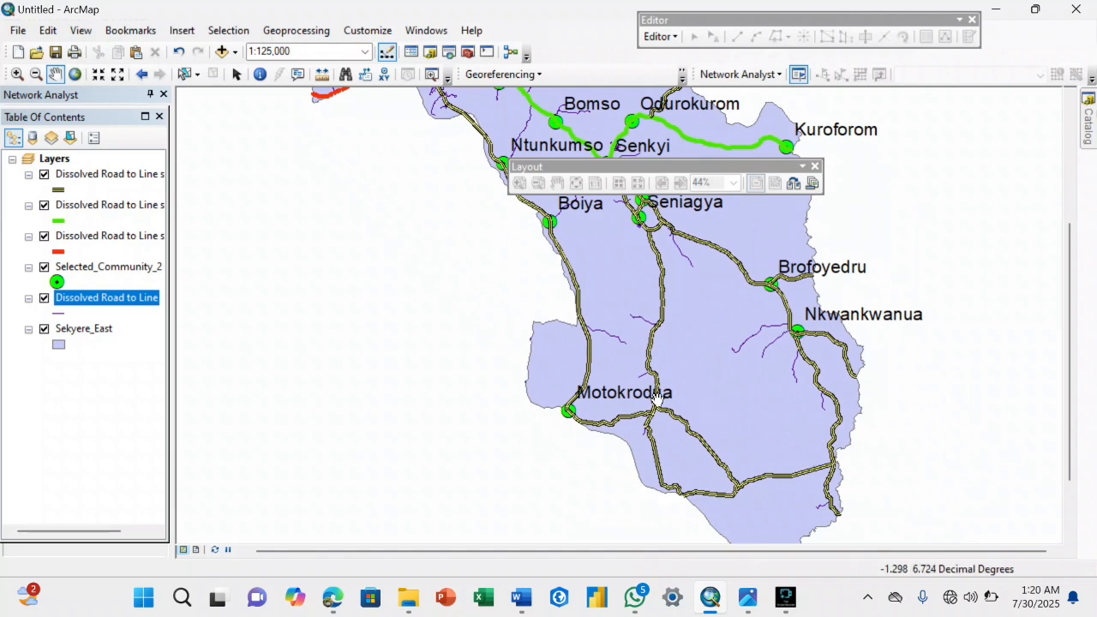
{"action": "left_click_drag", "start_coordinate": [548, 196], "coordinate": [633, 318]}
{"action": "left_click_drag", "start_coordinate": [608, 253], "coordinate": [641, 309]}
{"action": "scroll", "coordinate": [620, 335], "scroll_direction": "down", "scroll_amount": 3}
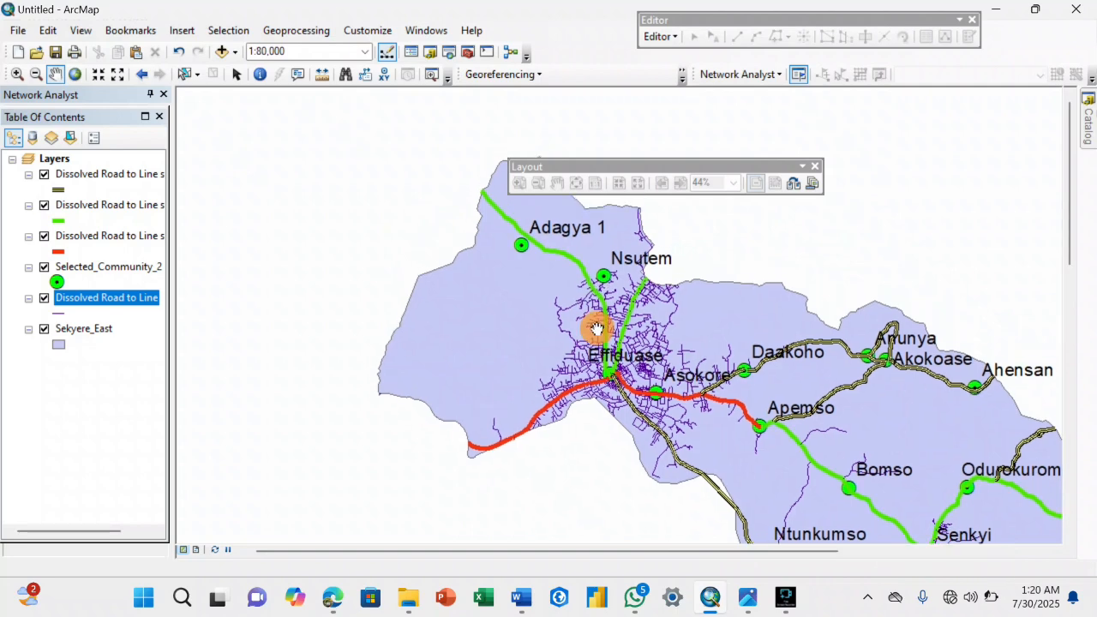
Examine the remaining unclassified minor roads around Effiduase and Asokore and southeast toward Ntunkumso and Bomso.
{"action": "left_click_drag", "start_coordinate": [588, 325], "coordinate": [627, 283]}
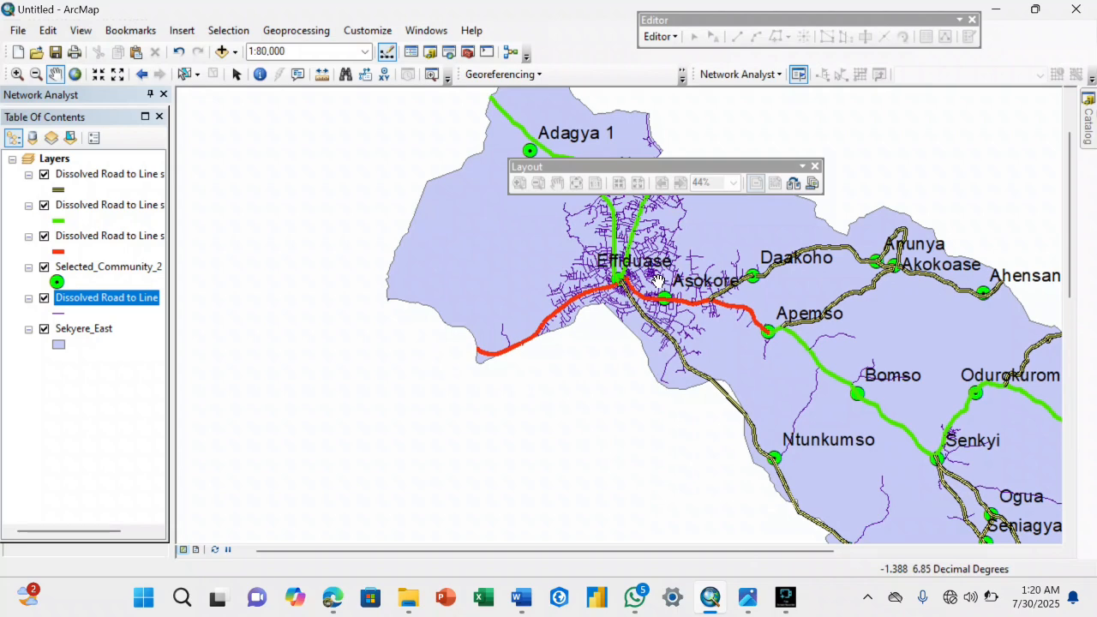
{"action": "scroll", "coordinate": [658, 281], "scroll_direction": "down", "scroll_amount": 5}
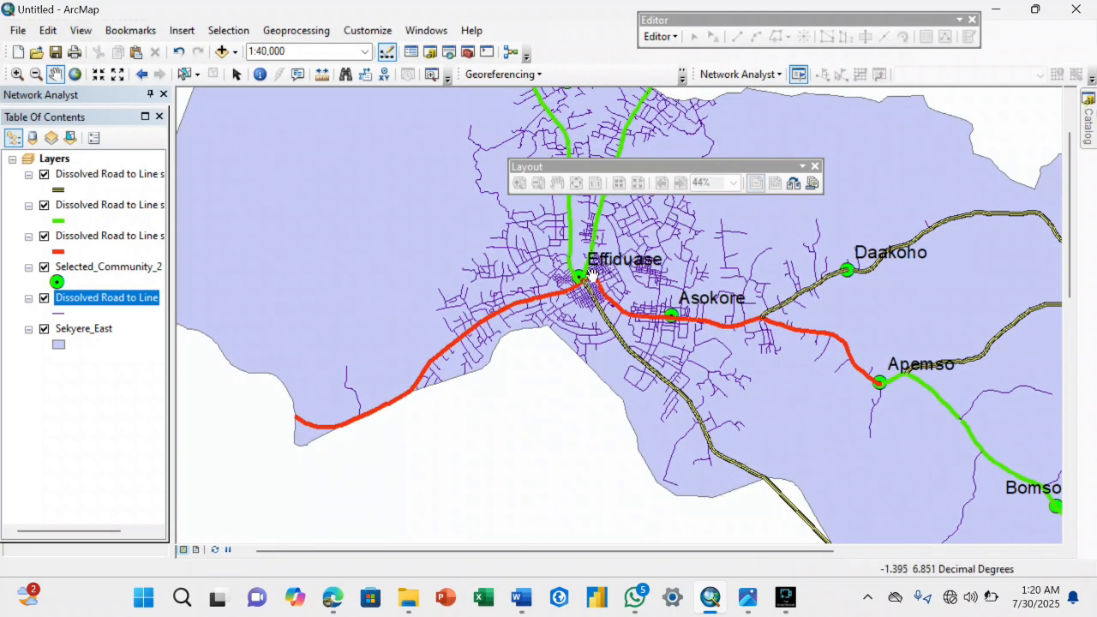
{"action": "left_click_drag", "start_coordinate": [652, 283], "coordinate": [642, 246]}
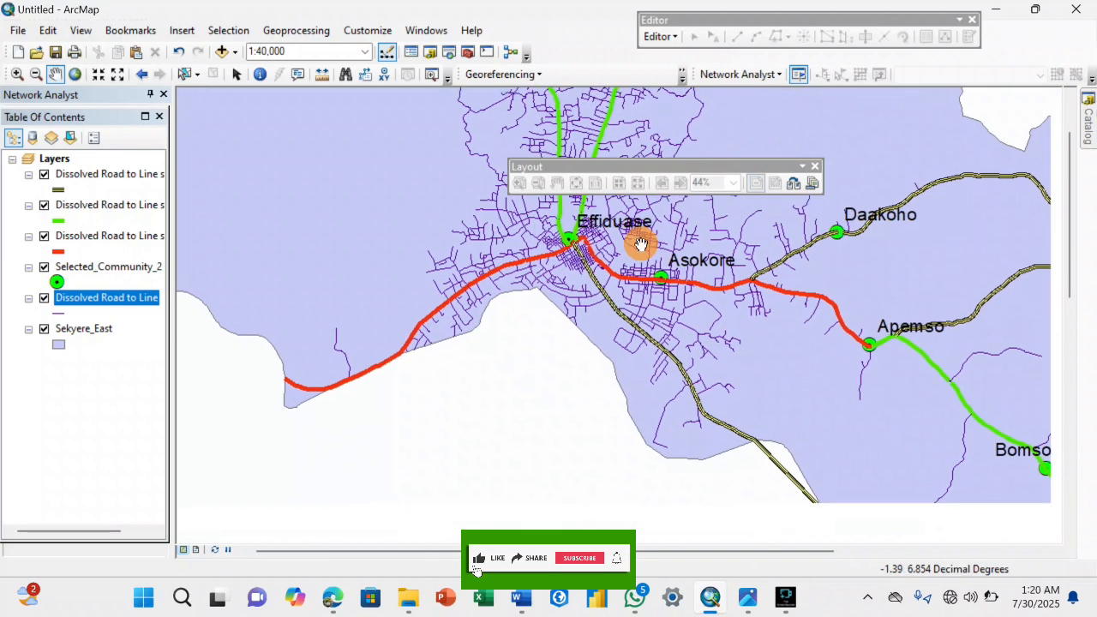
{"action": "left_click_drag", "start_coordinate": [693, 340], "coordinate": [637, 262]}
{"action": "left_click_drag", "start_coordinate": [730, 286], "coordinate": [650, 266]}
{"action": "left_click_drag", "start_coordinate": [757, 304], "coordinate": [694, 263]}
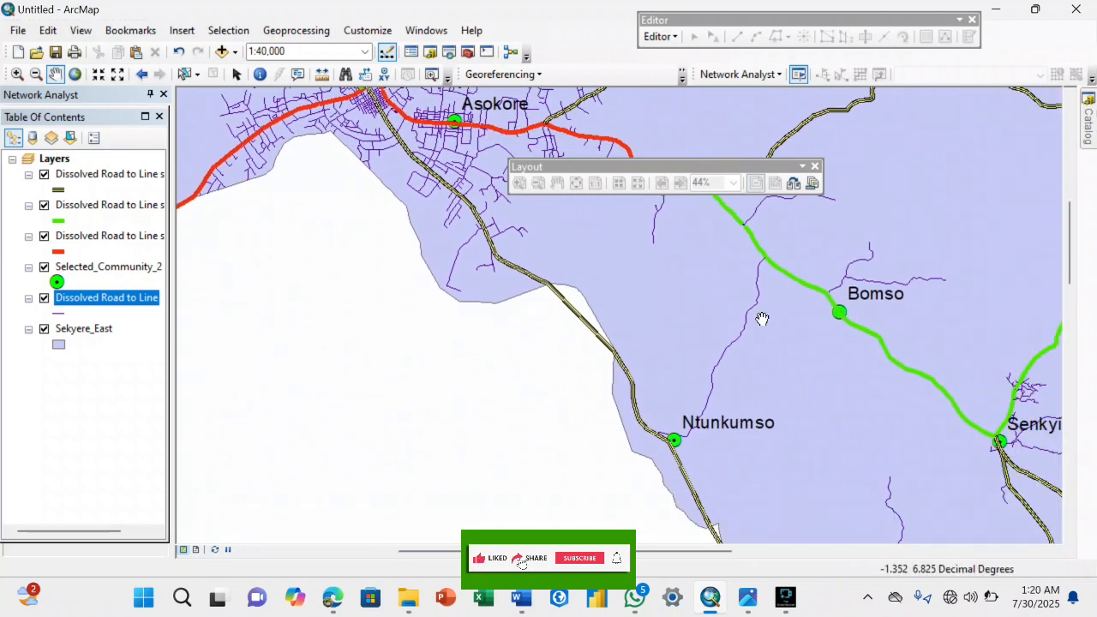
{"action": "scroll", "coordinate": [825, 306], "scroll_direction": "up", "scroll_amount": 2}
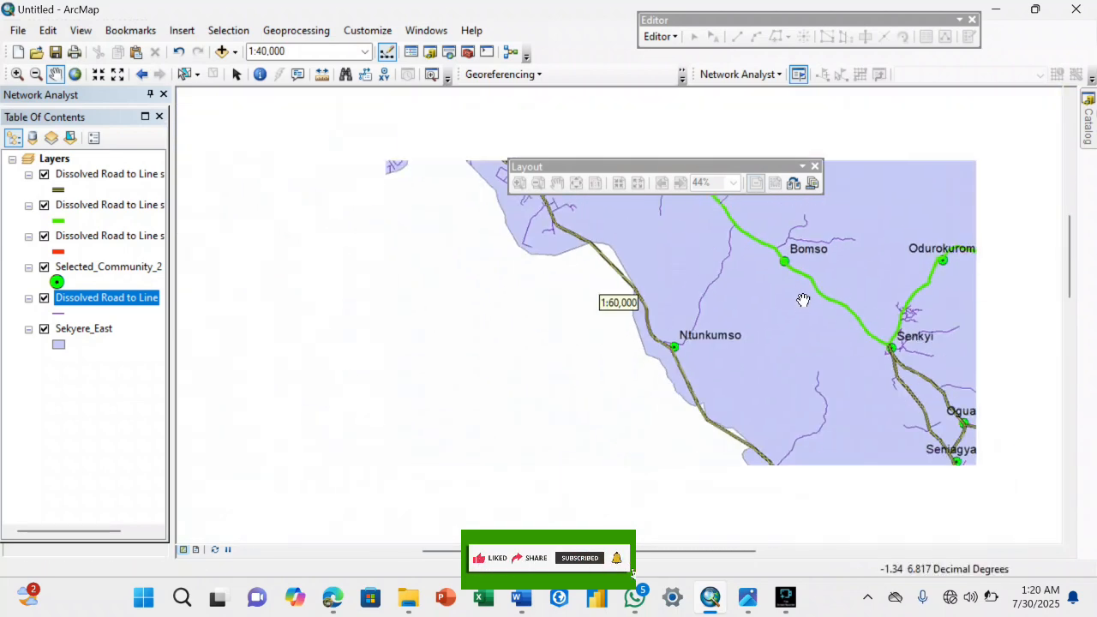
Check the average speed for walking by foot in the Word document's road class table, and return to the ArcMap road map.
{"action": "left_click_drag", "start_coordinate": [709, 255], "coordinate": [805, 407]}
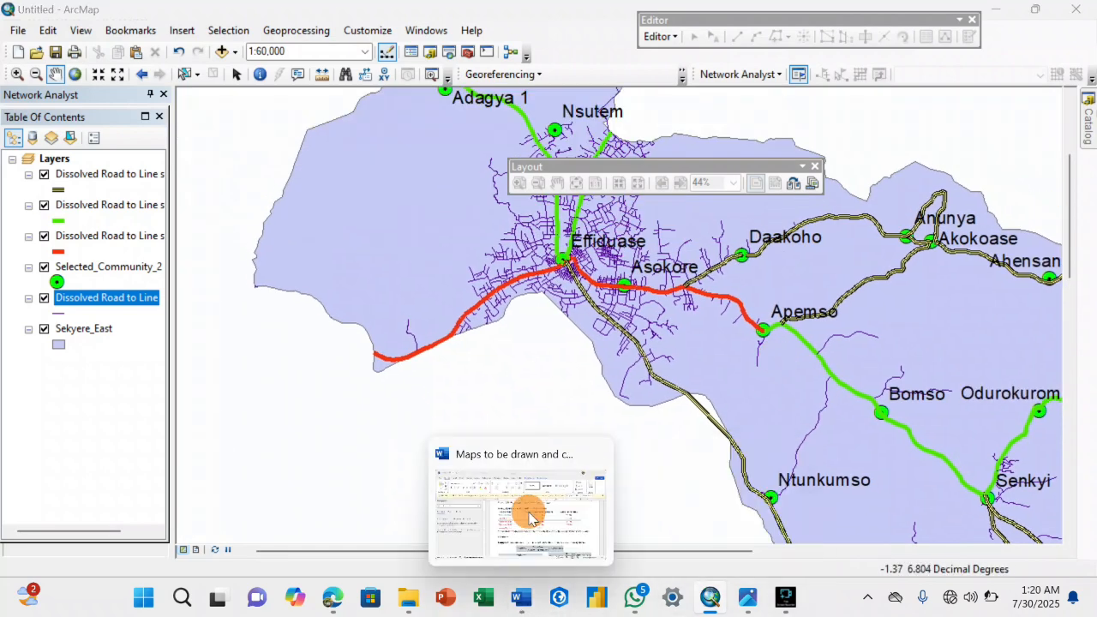
{"action": "left_click", "coordinate": [522, 510]}
{"action": "left_click", "coordinate": [669, 372]}
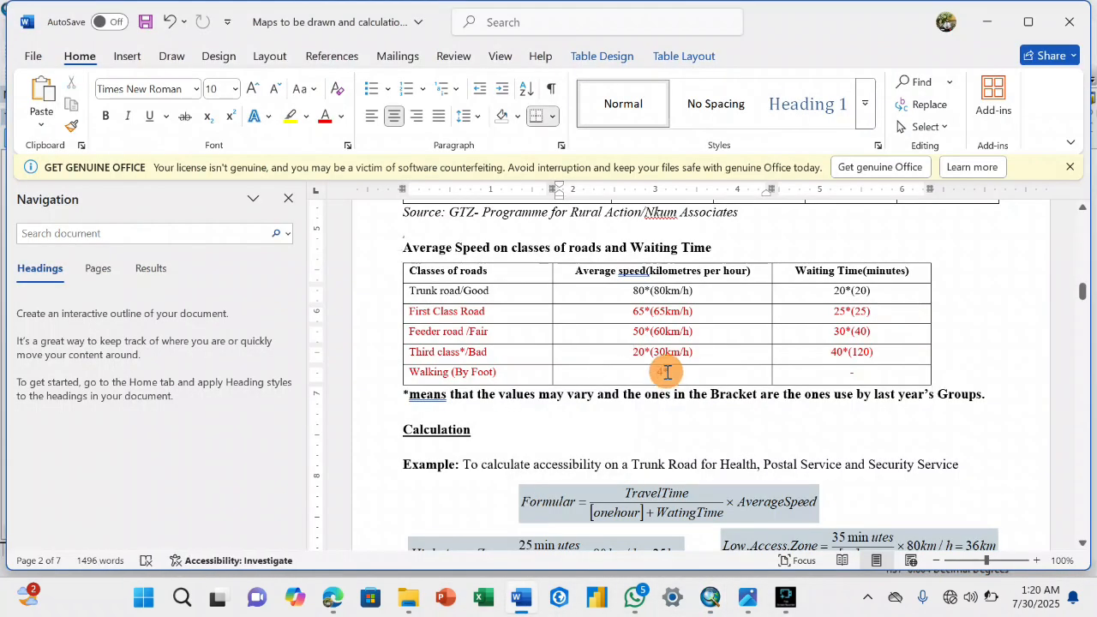
{"action": "left_click", "coordinate": [717, 603]}
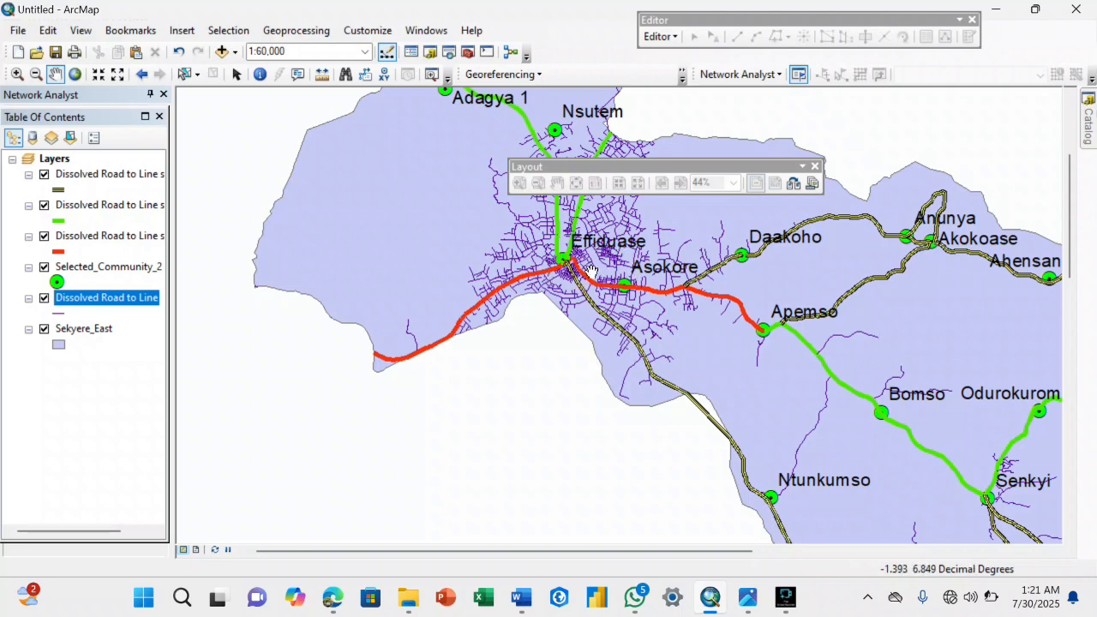
{"action": "left_click_drag", "start_coordinate": [711, 320], "coordinate": [598, 244]}
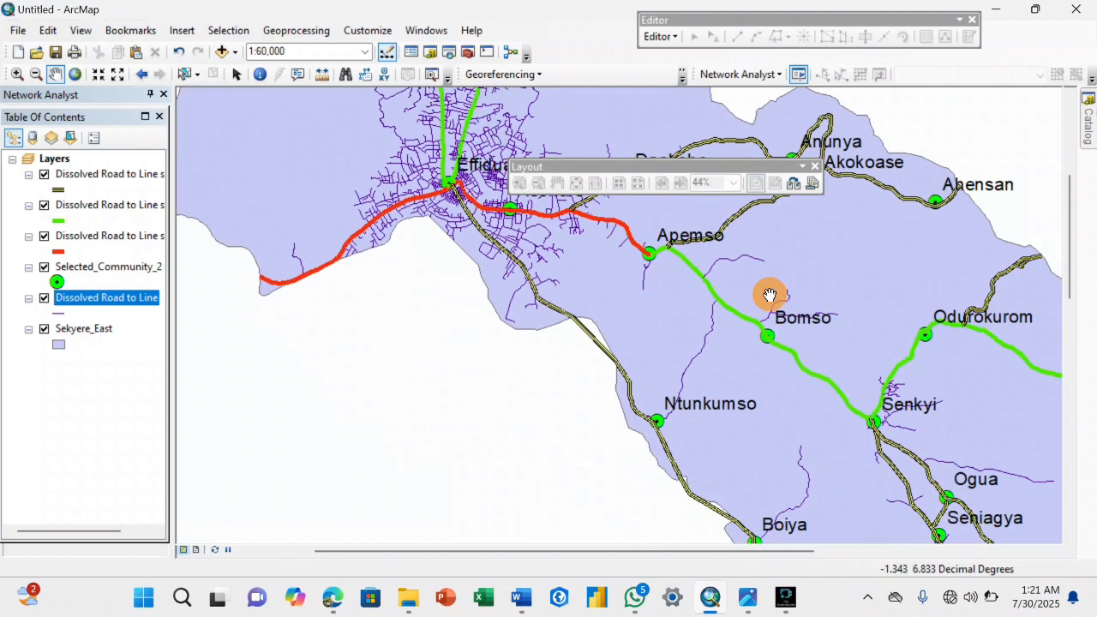
{"action": "left_click_drag", "start_coordinate": [770, 295], "coordinate": [775, 340]}
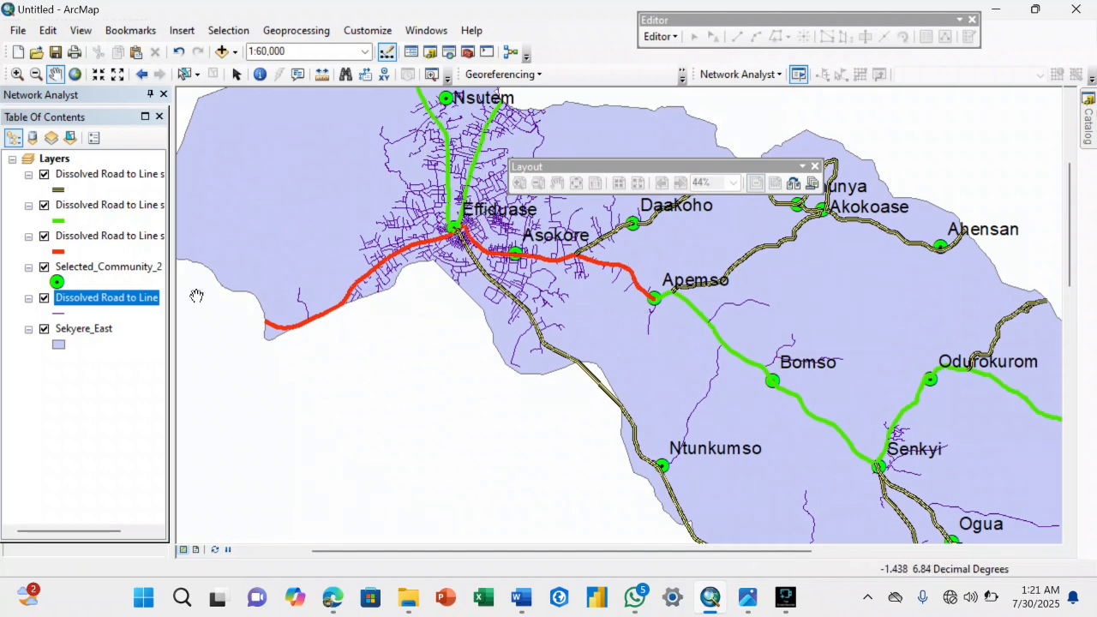
Open the Dissolved Road to Line attribute table and sort its records by Speed in descending order.
{"action": "right_click", "coordinate": [138, 298]}
{"action": "left_click", "coordinate": [196, 50]}
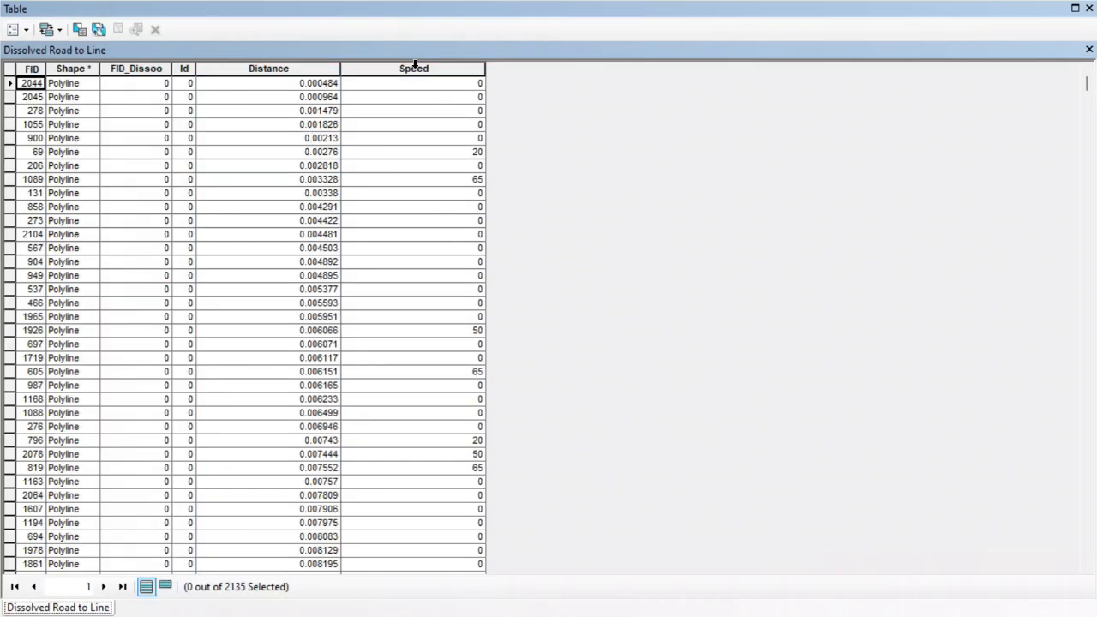
{"action": "left_click", "coordinate": [415, 67]}
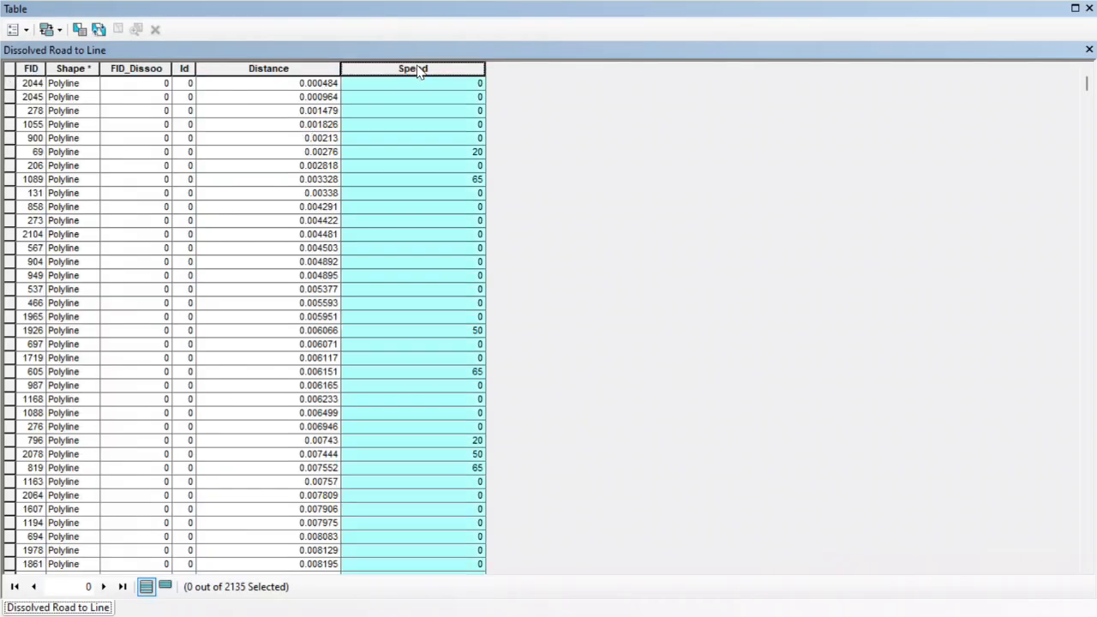
{"action": "right_click", "coordinate": [420, 71]}
{"action": "left_click", "coordinate": [451, 93]}
{"action": "right_click", "coordinate": [448, 71]}
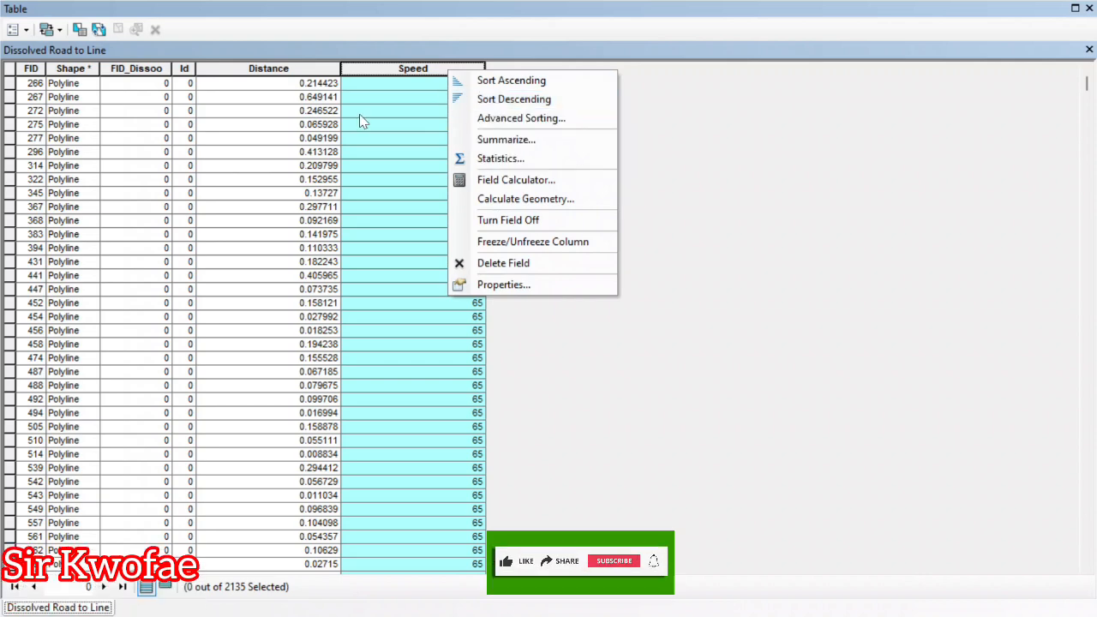
{"action": "left_click", "coordinate": [362, 86]}
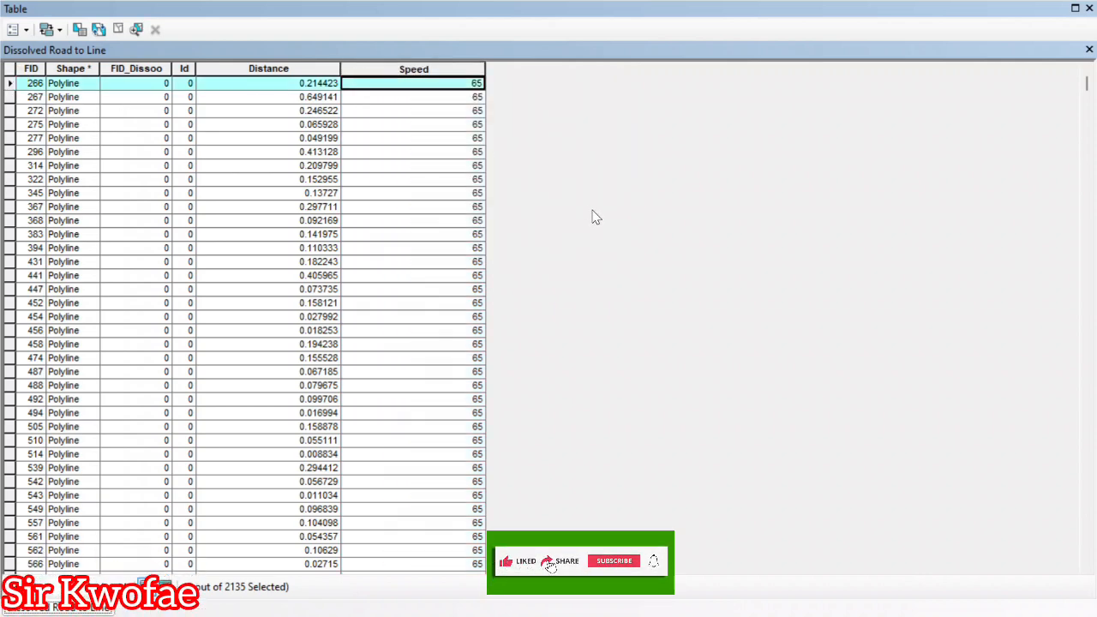
Look through the sorted Speed values to find where the zero-speed records begin, and clear the record selection.
{"action": "scroll", "coordinate": [600, 232], "scroll_direction": "down", "scroll_amount": 10}
{"action": "scroll", "coordinate": [600, 230], "scroll_direction": "down", "scroll_amount": 15}
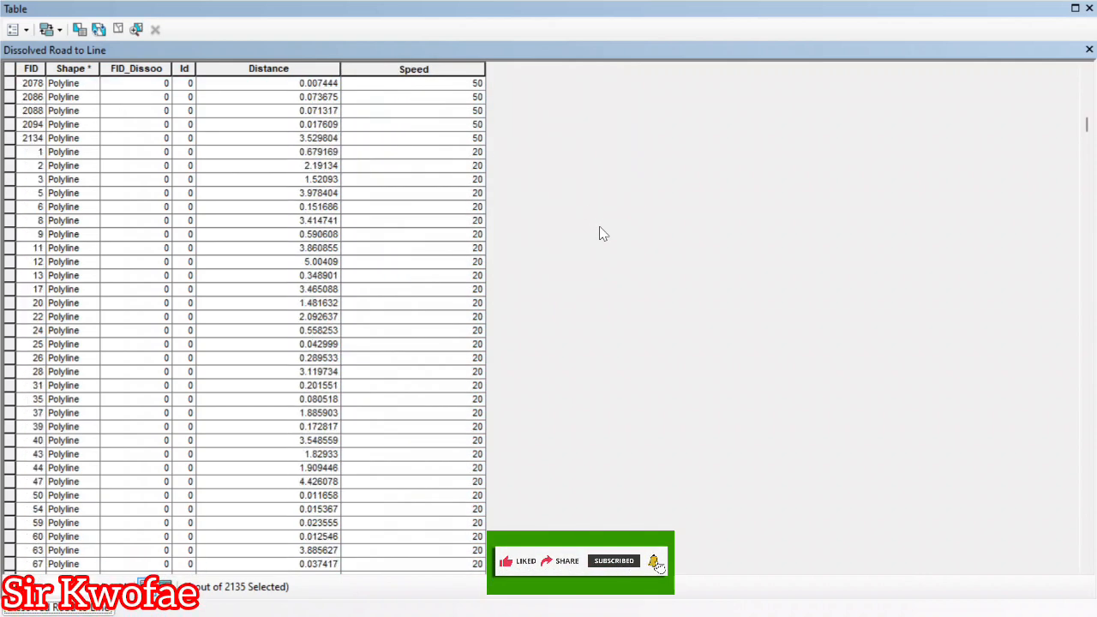
{"action": "scroll", "coordinate": [600, 232], "scroll_direction": "down", "scroll_amount": 6}
{"action": "scroll", "coordinate": [543, 200], "scroll_direction": "up", "scroll_amount": 2}
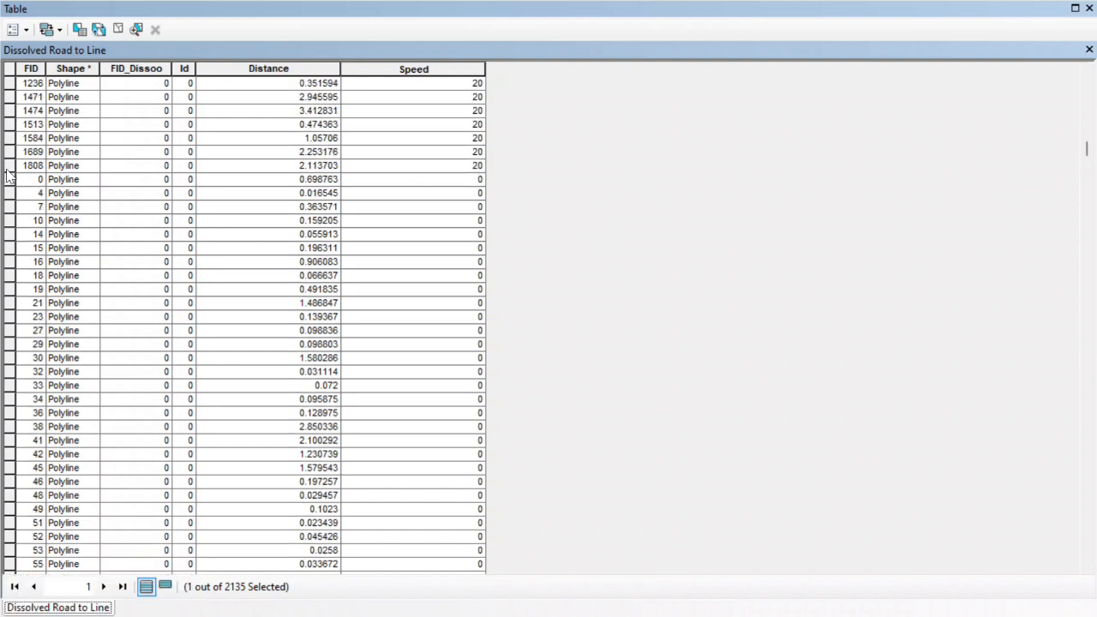
{"action": "scroll", "coordinate": [298, 111], "scroll_direction": "up", "scroll_amount": 11}
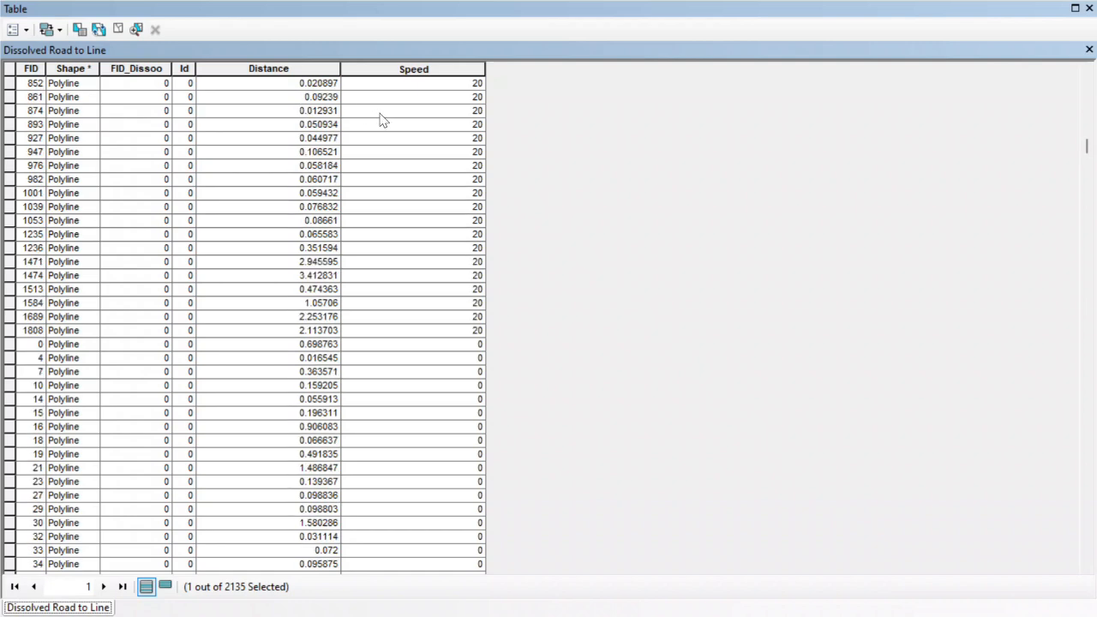
{"action": "left_click_drag", "start_coordinate": [1087, 141], "coordinate": [1086, 68]}
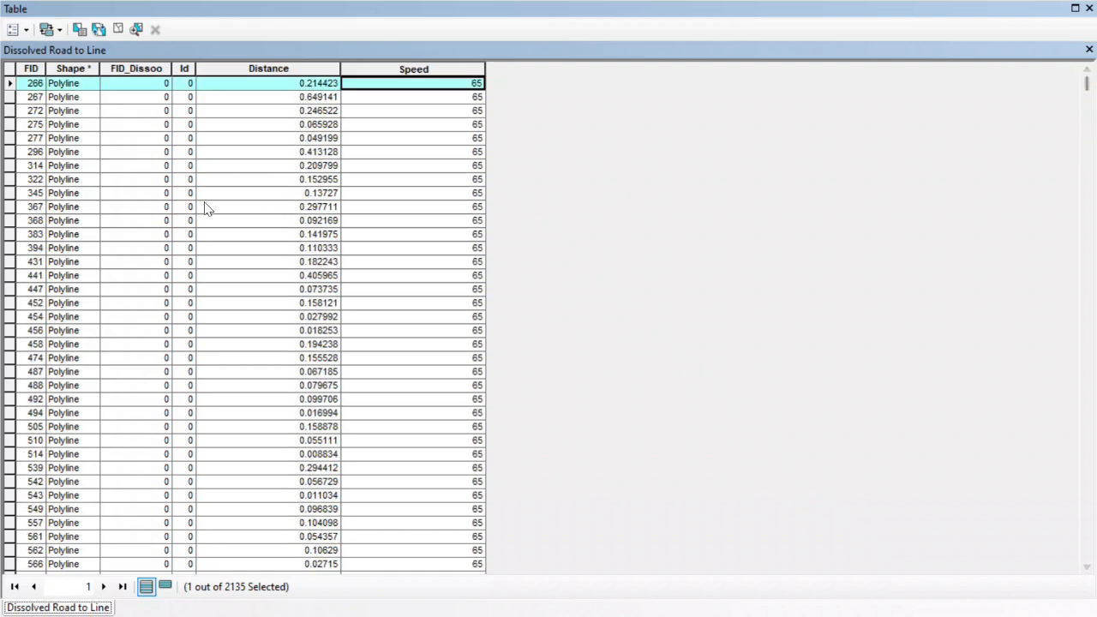
{"action": "left_click", "coordinate": [12, 70]}
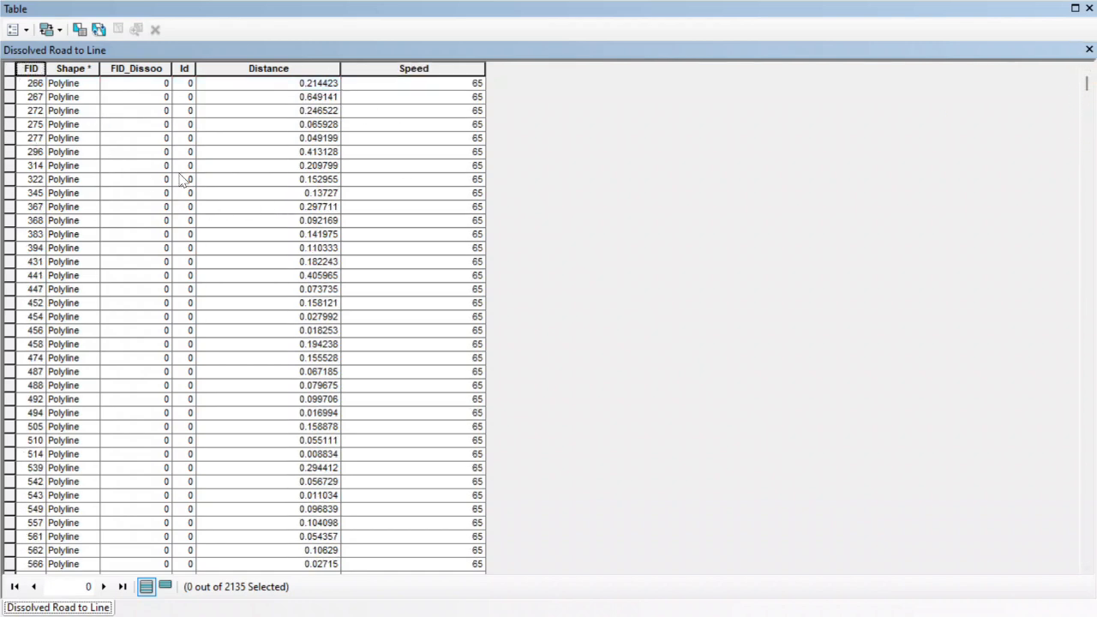
Select all records with a Speed of 0, from FID 0 through FID 2133, and close the attribute table.
{"action": "scroll", "coordinate": [190, 180], "scroll_direction": "down", "scroll_amount": 20}
{"action": "scroll", "coordinate": [193, 184], "scroll_direction": "down", "scroll_amount": 20}
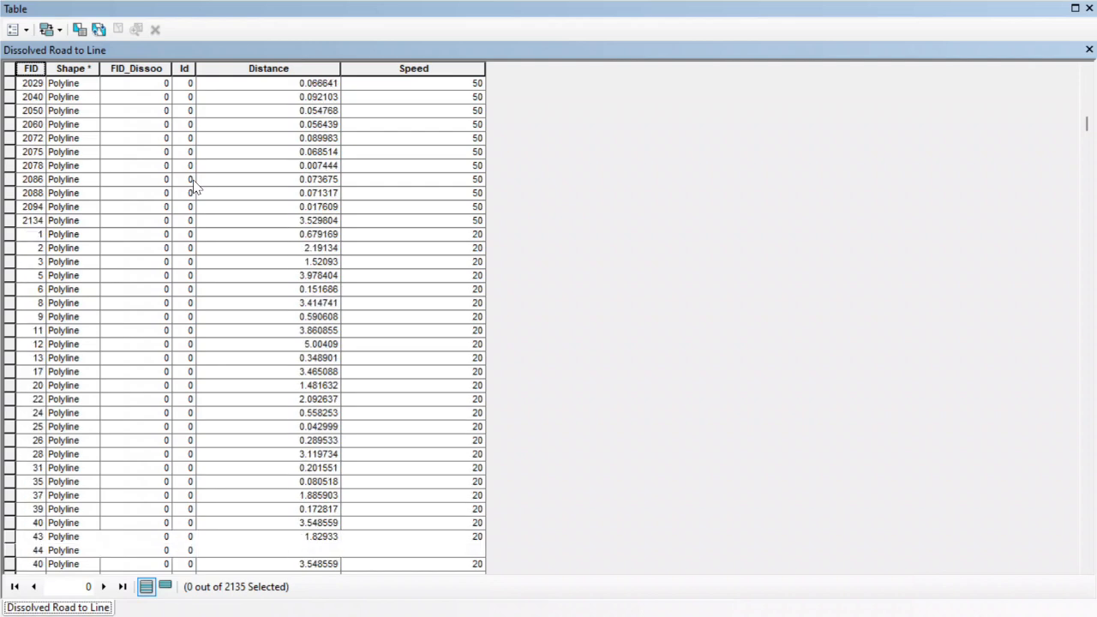
{"action": "scroll", "coordinate": [193, 179], "scroll_direction": "down", "scroll_amount": 15}
{"action": "scroll", "coordinate": [197, 179], "scroll_direction": "up", "scroll_amount": 2}
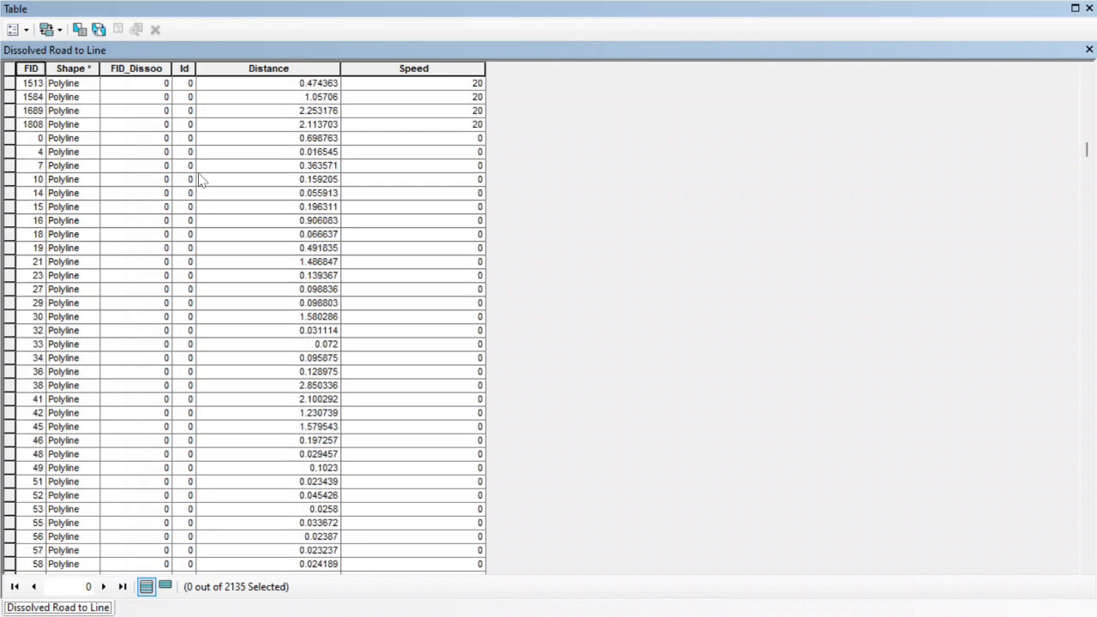
{"action": "left_click", "coordinate": [6, 139]}
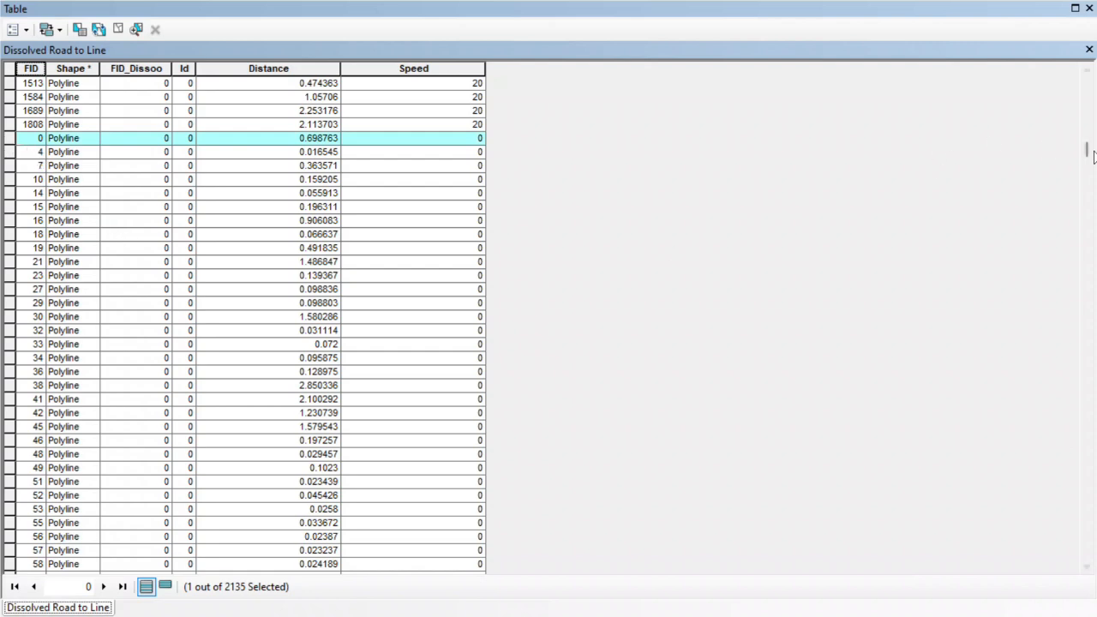
{"action": "left_click_drag", "start_coordinate": [1093, 156], "coordinate": [1086, 556]}
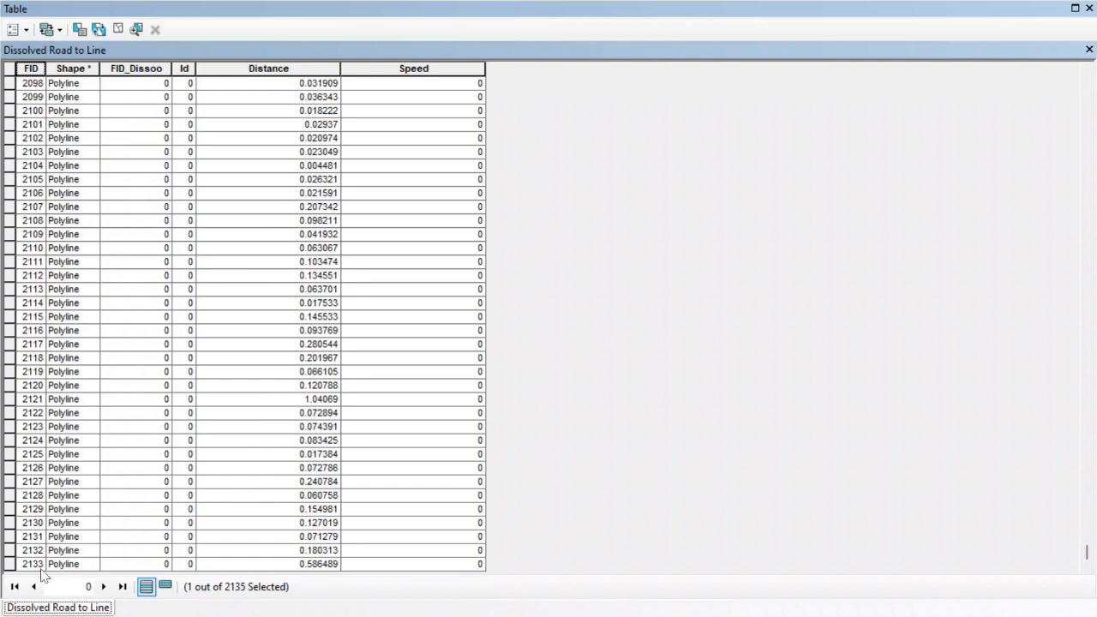
{"action": "left_click", "coordinate": [12, 568], "text": "shift"}
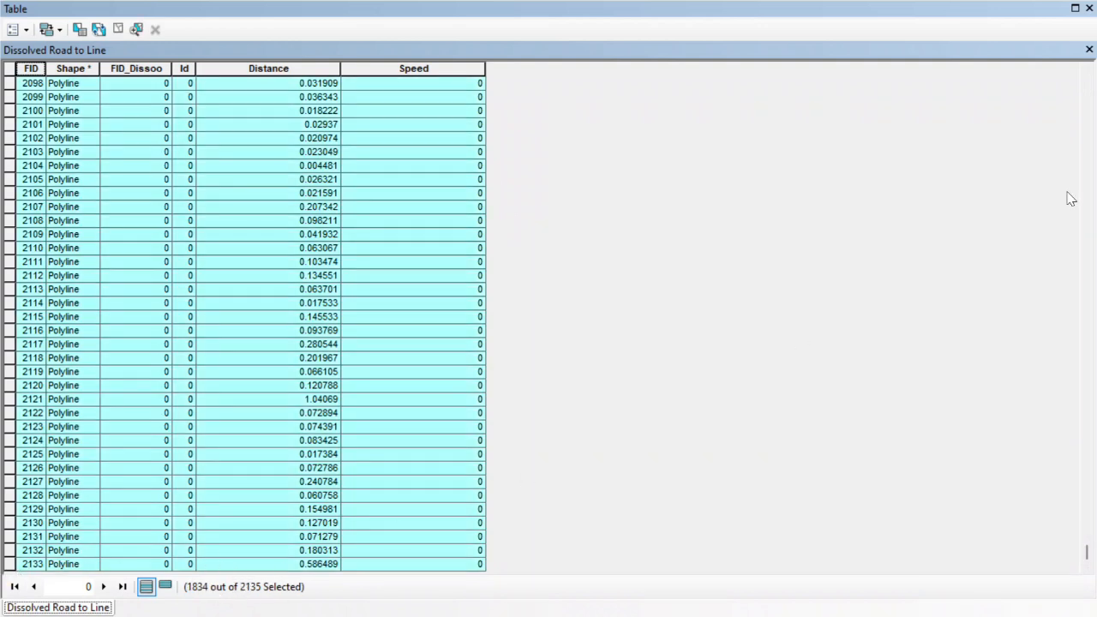
{"action": "left_click", "coordinate": [1089, 50]}
Examine the selected minor roads across the district, from Effiduase and Asokore to Ntunkumso, Bomso and Senkyi.
{"action": "left_click_drag", "start_coordinate": [685, 320], "coordinate": [455, 325]}
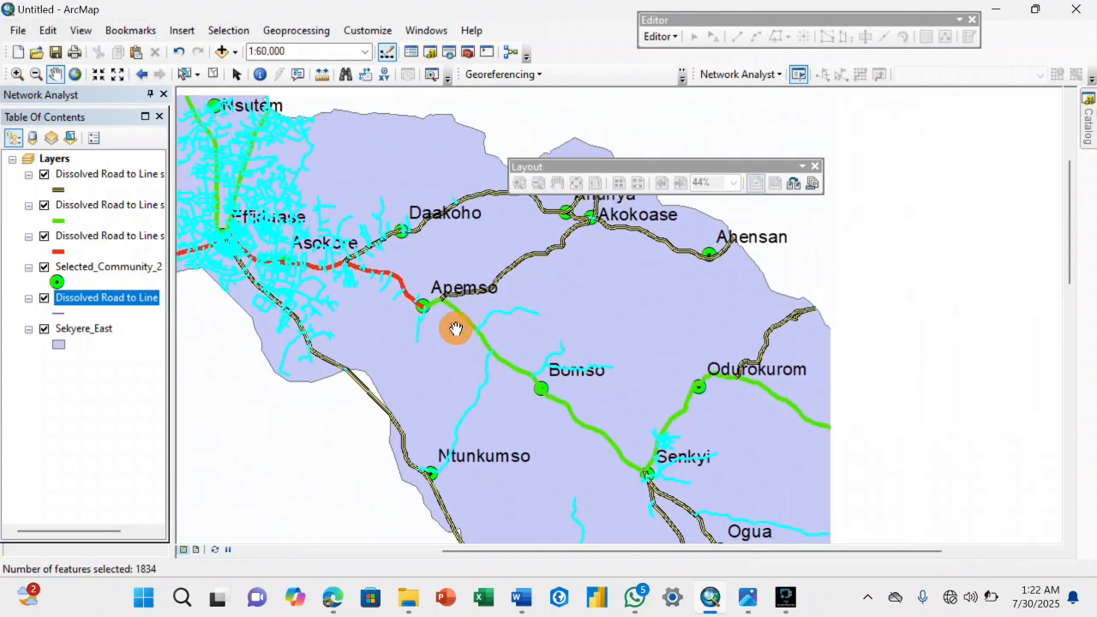
{"action": "left_click_drag", "start_coordinate": [593, 461], "coordinate": [561, 339]}
{"action": "left_click_drag", "start_coordinate": [682, 398], "coordinate": [589, 314]}
{"action": "left_click_drag", "start_coordinate": [423, 213], "coordinate": [609, 353]}
{"action": "left_click_drag", "start_coordinate": [485, 253], "coordinate": [613, 368]}
{"action": "left_click_drag", "start_coordinate": [562, 355], "coordinate": [656, 414]}
{"action": "left_click_drag", "start_coordinate": [575, 330], "coordinate": [574, 271]}
{"action": "left_click_drag", "start_coordinate": [608, 348], "coordinate": [552, 265]}
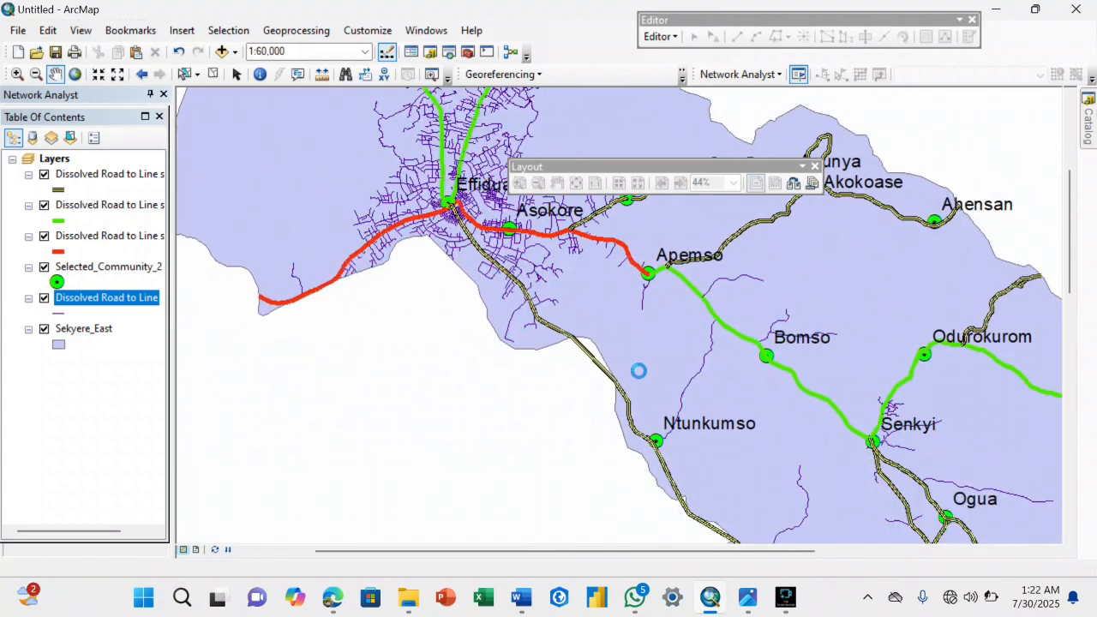
{"action": "left_click_drag", "start_coordinate": [684, 404], "coordinate": [726, 392]}
{"action": "left_click_drag", "start_coordinate": [856, 387], "coordinate": [768, 377]}
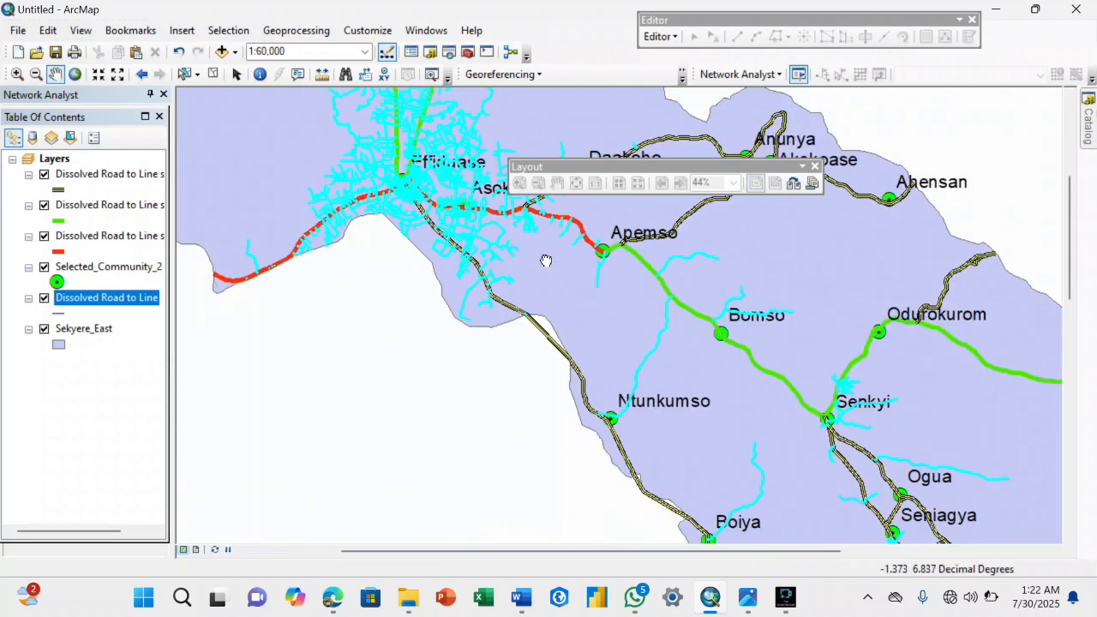
{"action": "left_click_drag", "start_coordinate": [546, 261], "coordinate": [632, 282]}
Show only the selected Dissolved Road to Line records in the attribute table and calculate their Speed field as 4.
{"action": "right_click", "coordinate": [145, 297]}
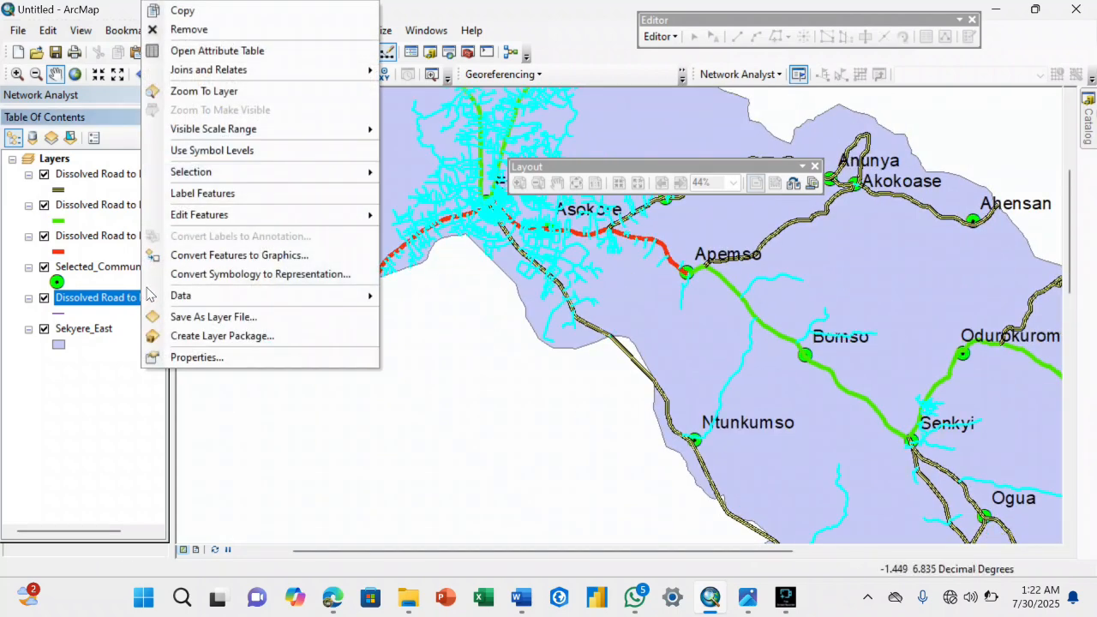
{"action": "left_click", "coordinate": [199, 54]}
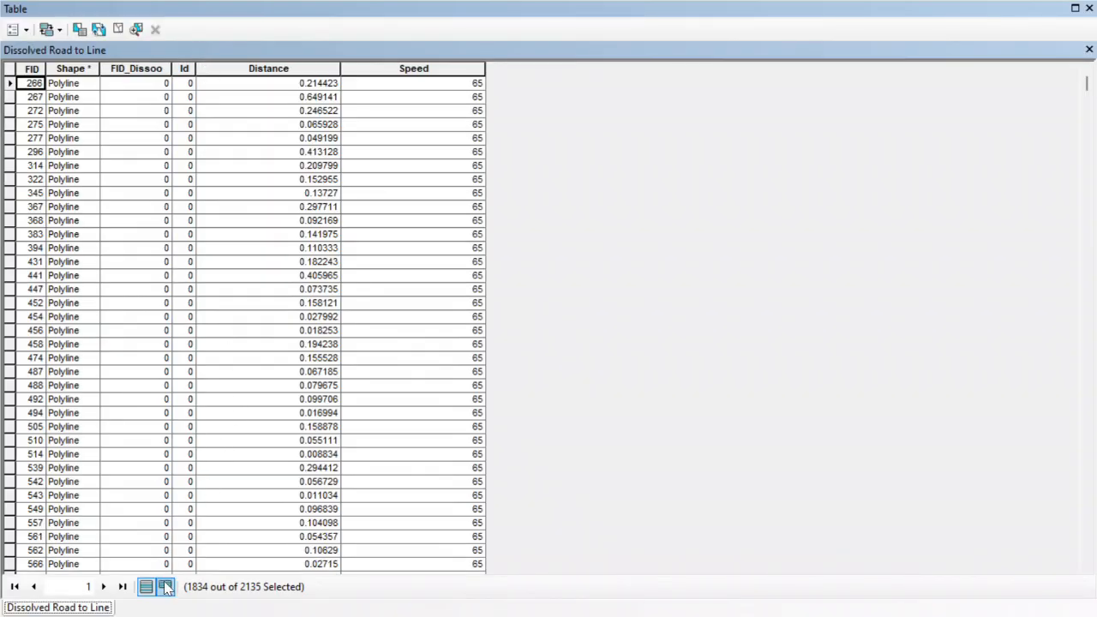
{"action": "left_click", "coordinate": [165, 587]}
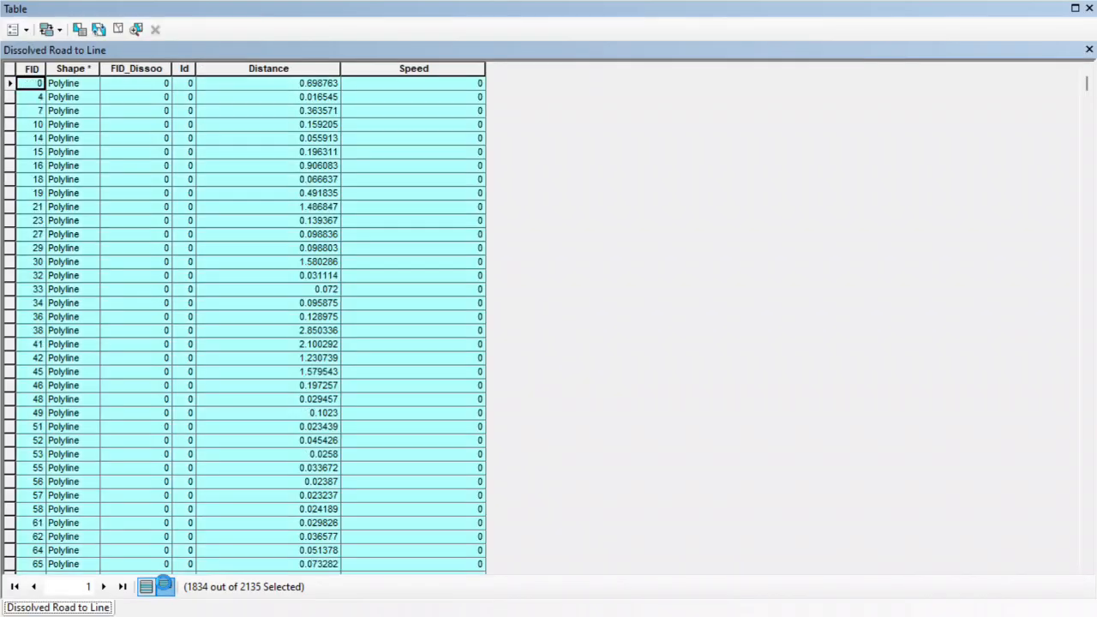
{"action": "right_click", "coordinate": [420, 75]}
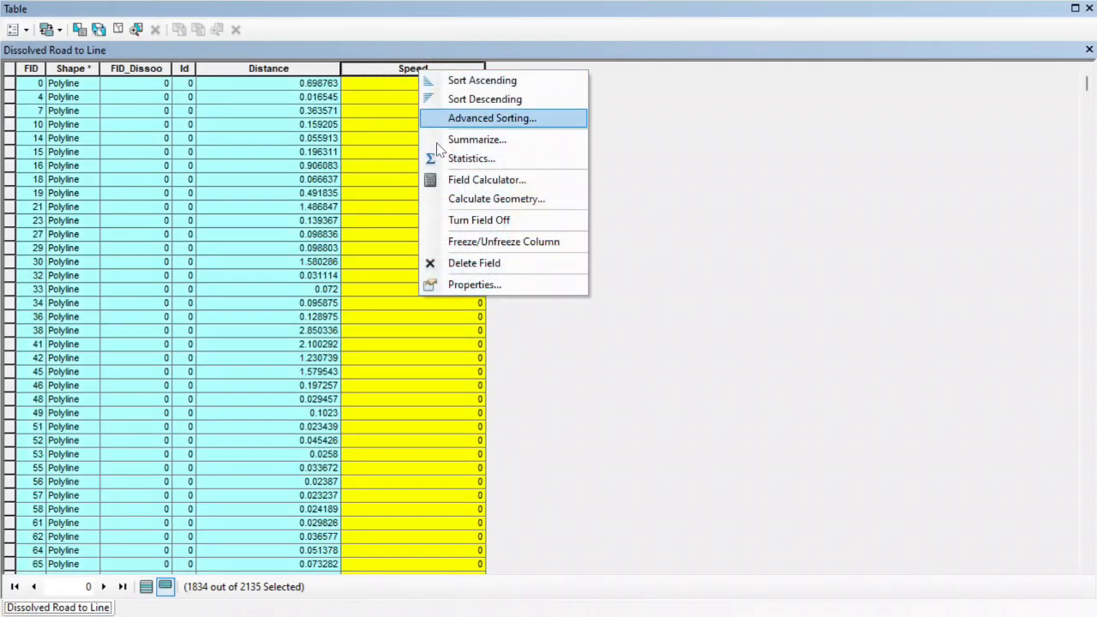
{"action": "left_click", "coordinate": [458, 180]}
{"action": "left_click", "coordinate": [421, 317]}
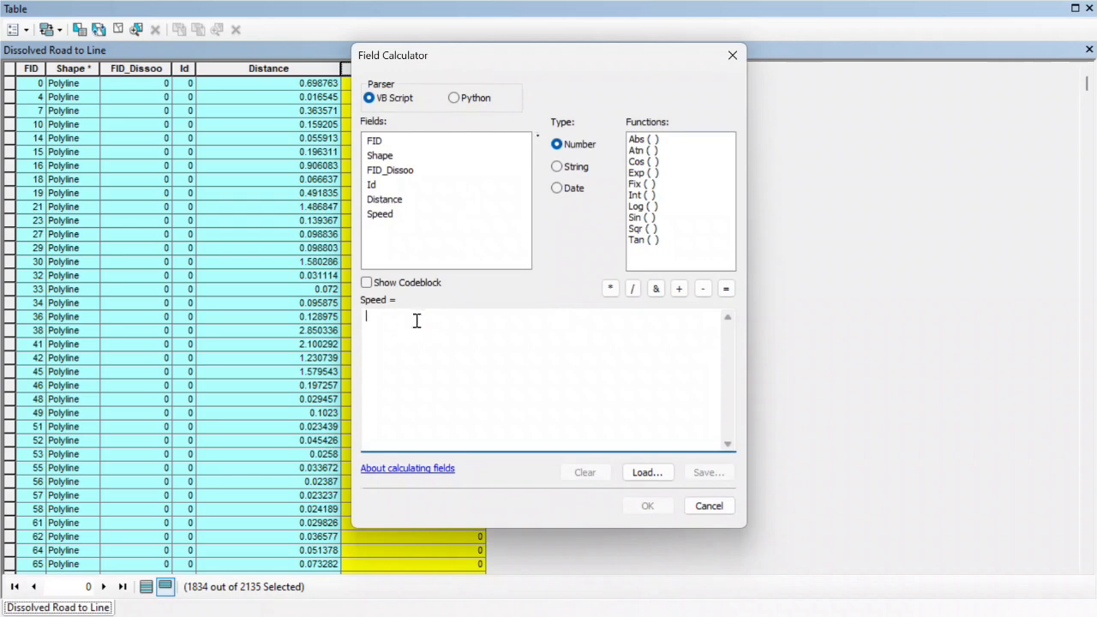
{"action": "type", "text": "4"}
{"action": "left_click", "coordinate": [653, 507]}
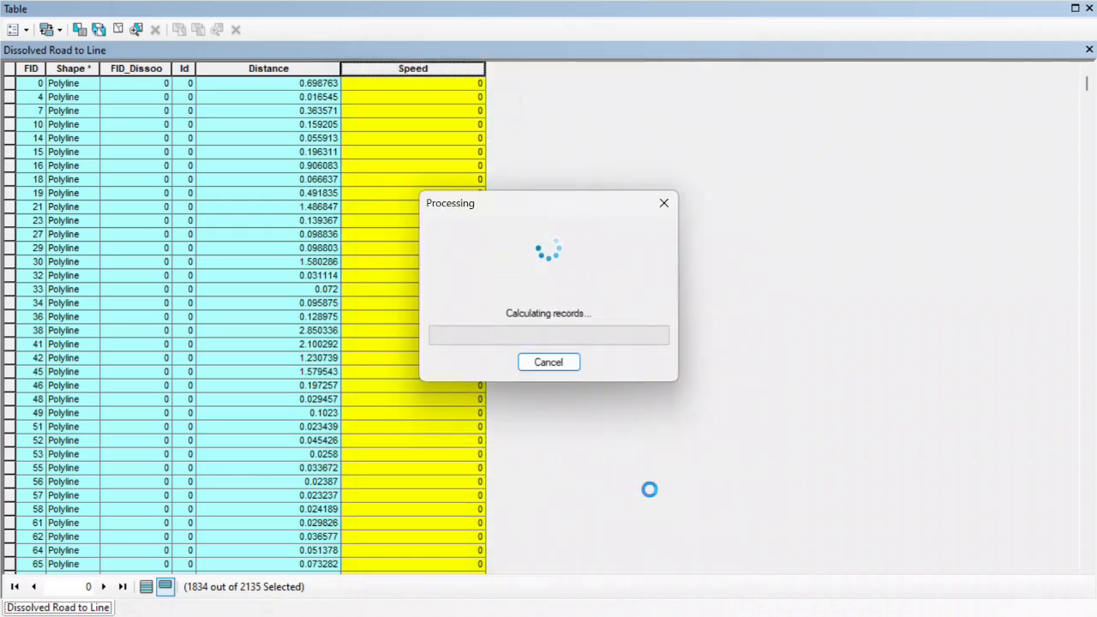
{"action": "left_click", "coordinate": [406, 125]}
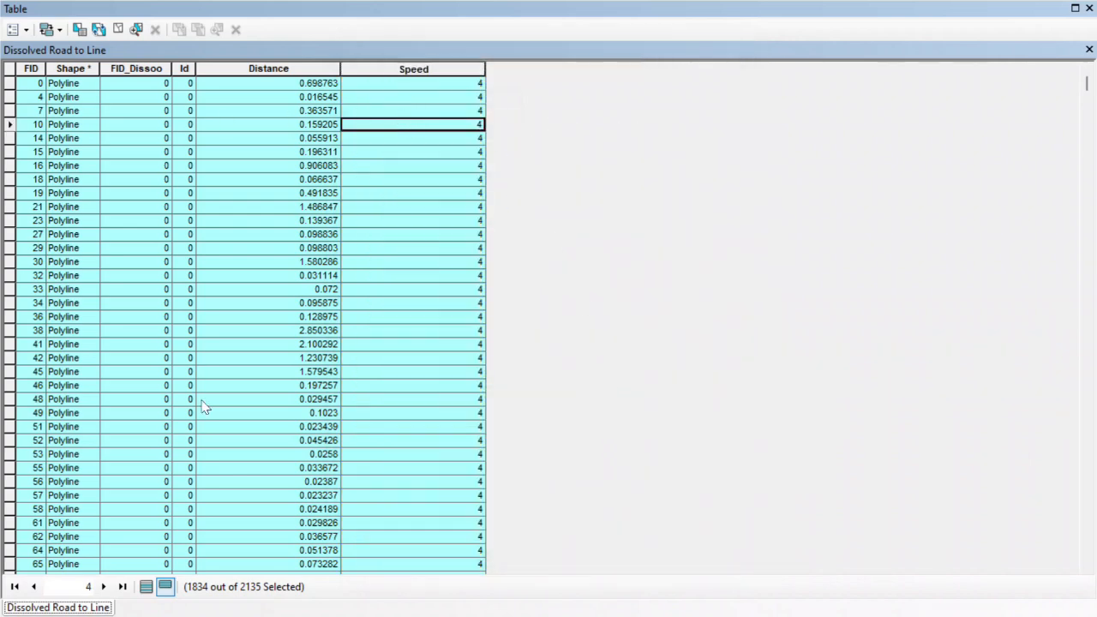
Show all road records again, clear the minor road selection, and close the attribute table.
{"action": "left_click", "coordinate": [145, 587]}
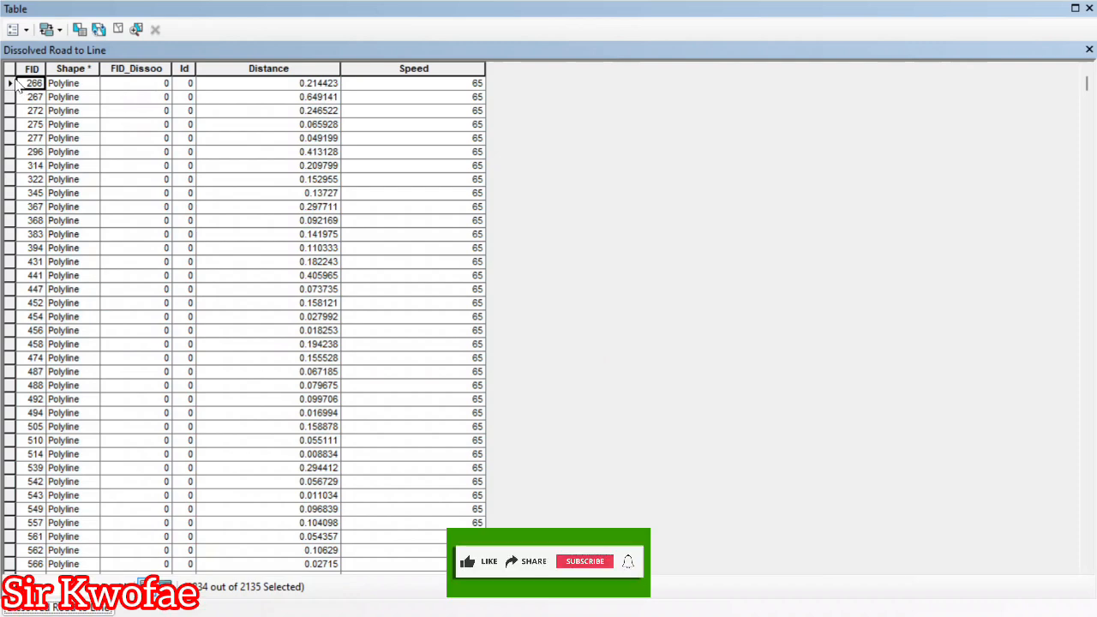
{"action": "left_click", "coordinate": [11, 85]}
{"action": "left_click", "coordinate": [9, 66]}
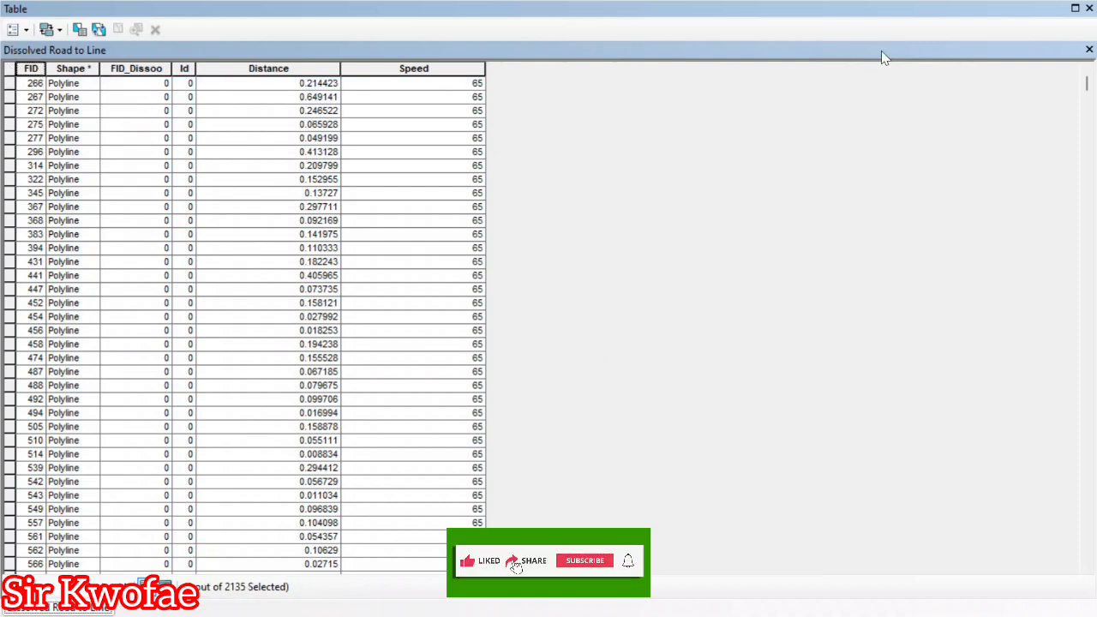
{"action": "left_click", "coordinate": [1089, 49]}
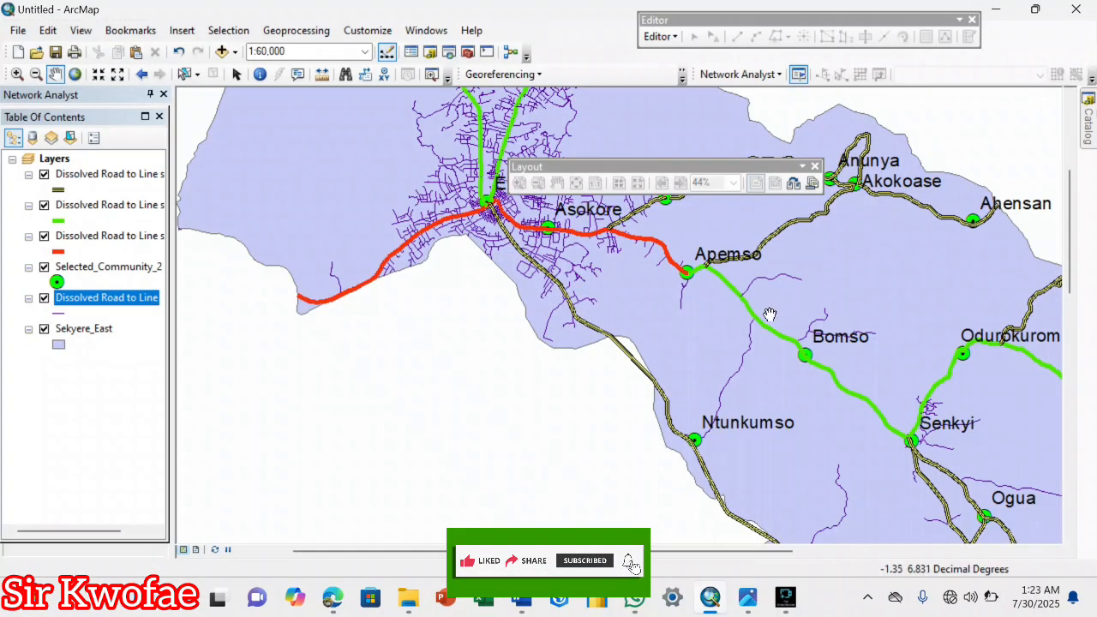
{"action": "scroll", "coordinate": [770, 315], "scroll_direction": "down", "scroll_amount": 1}
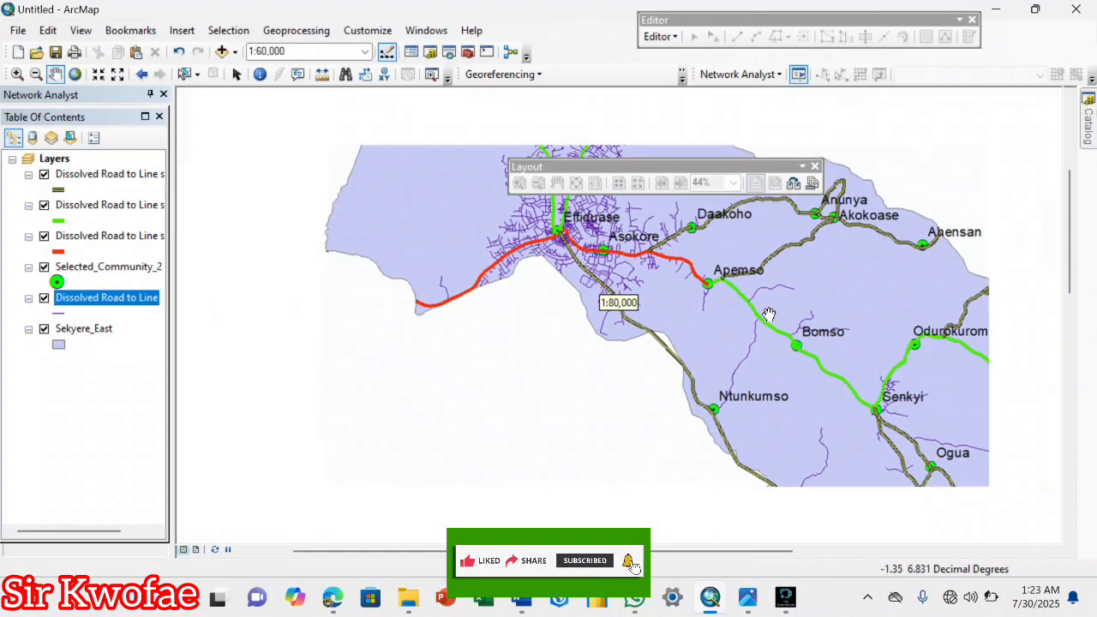
{"action": "left_click_drag", "start_coordinate": [690, 287], "coordinate": [633, 388]}
{"action": "left_click_drag", "start_coordinate": [505, 292], "coordinate": [453, 245]}
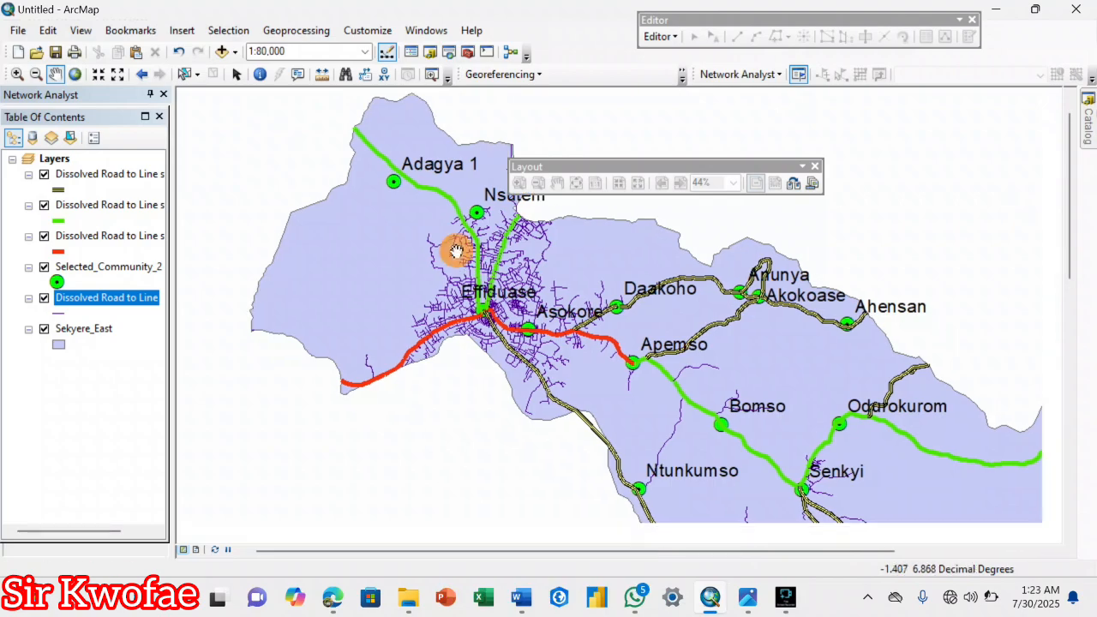